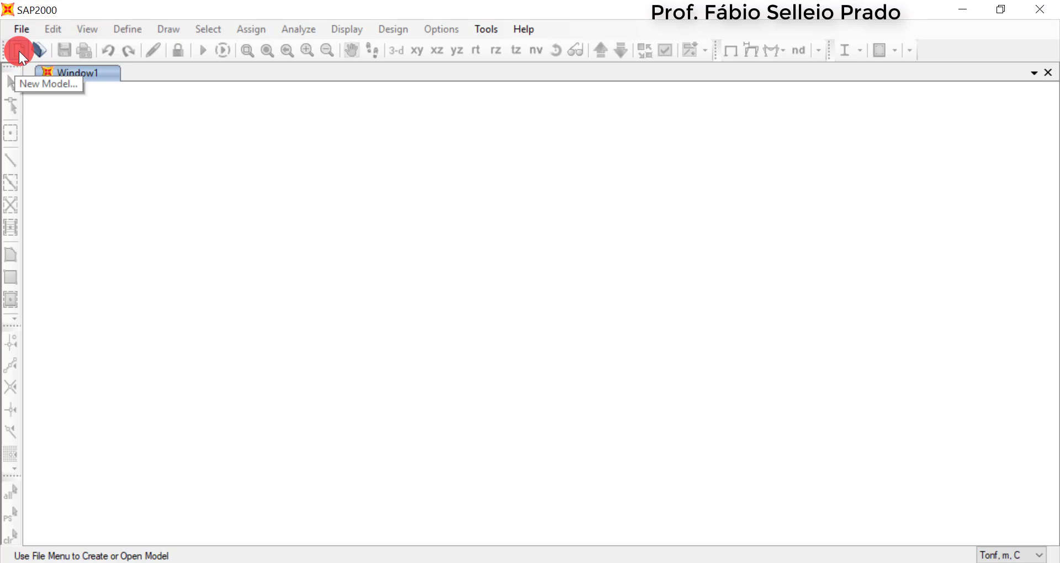
Create a blank model from defaults with Tonf, m, C units and close the second 3-D view
{"action": "left_click", "coordinate": [19, 52]}
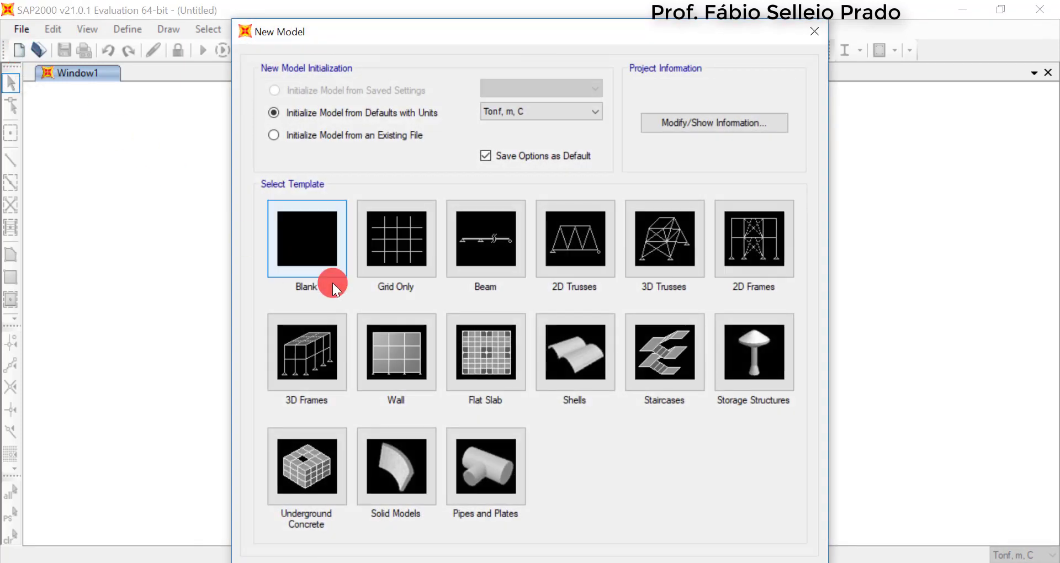
{"action": "left_click_drag", "start_coordinate": [481, 31], "coordinate": [480, 20]}
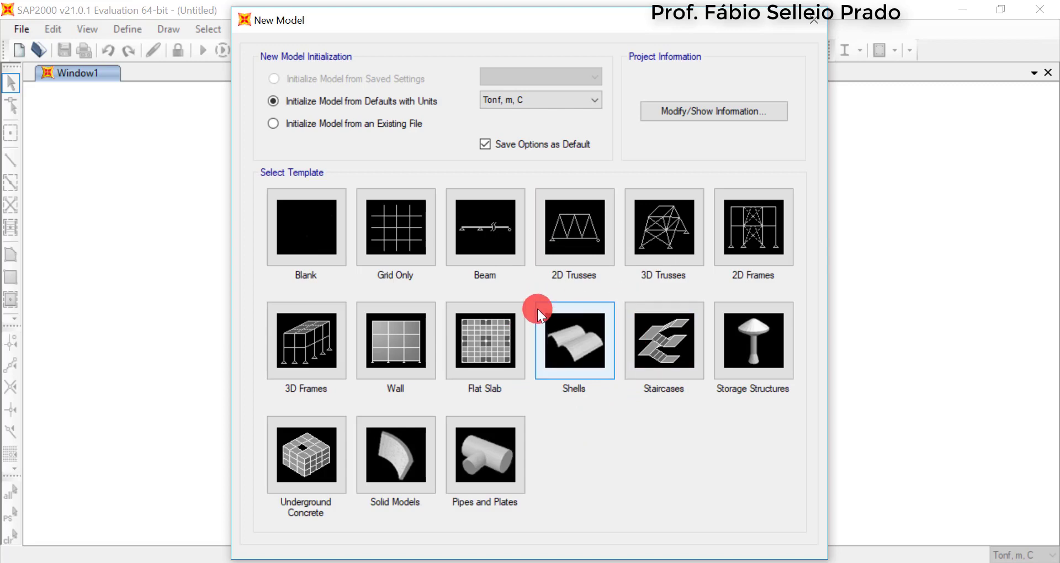
{"action": "left_click", "coordinate": [544, 102]}
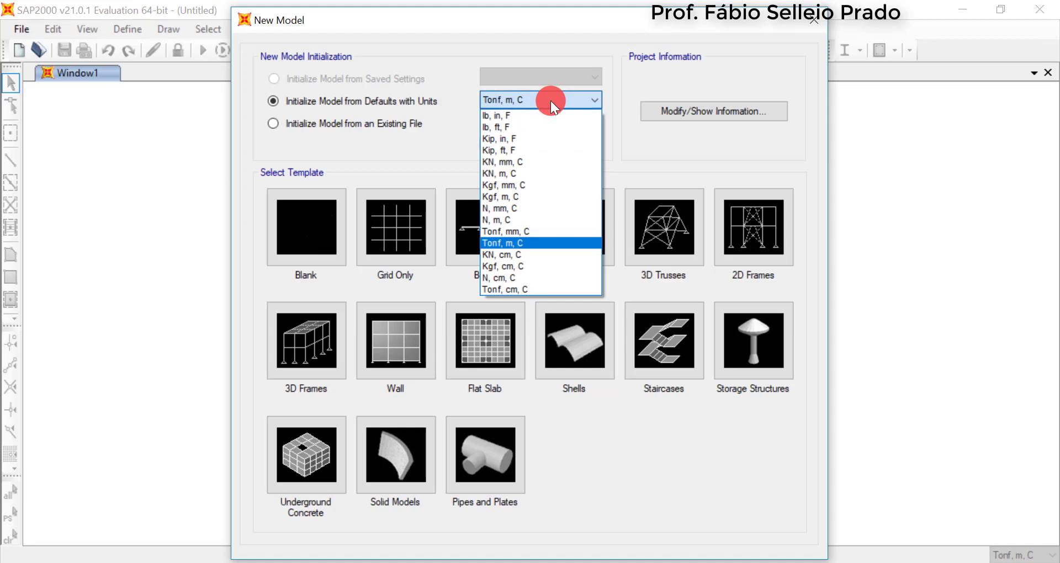
{"action": "left_click", "coordinate": [524, 243]}
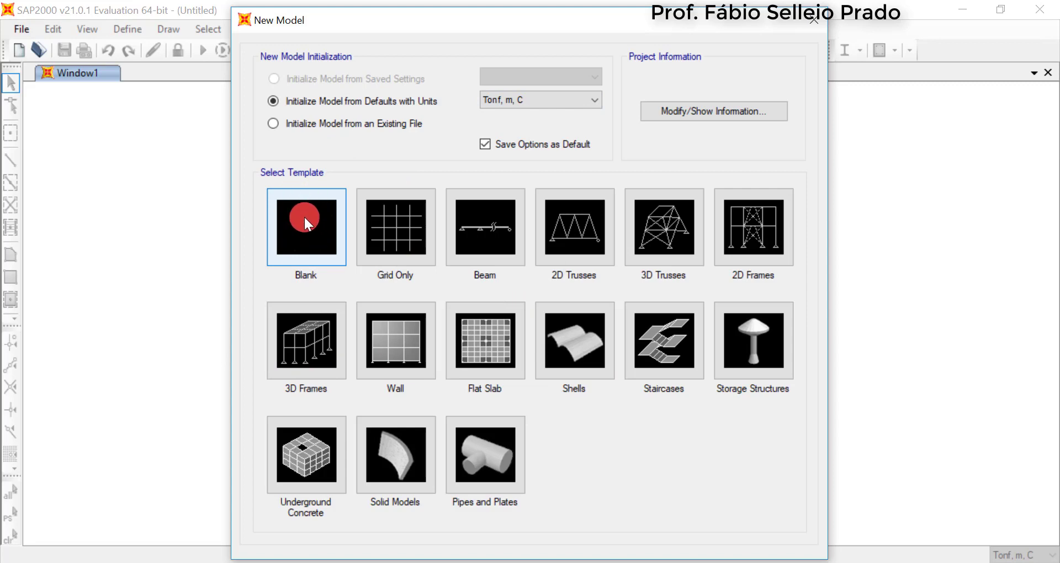
{"action": "left_click", "coordinate": [302, 233]}
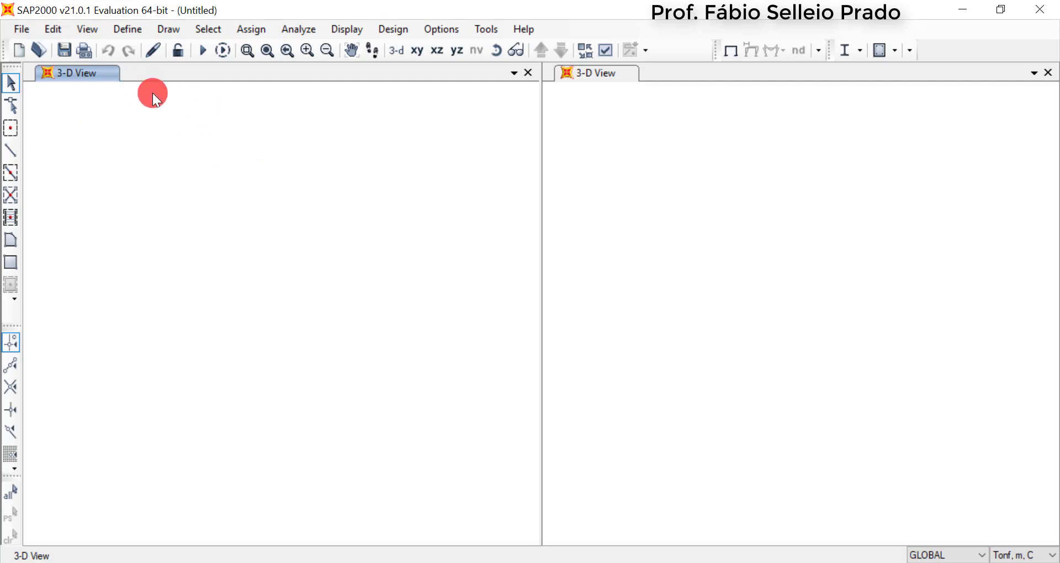
{"action": "left_click", "coordinate": [1048, 72]}
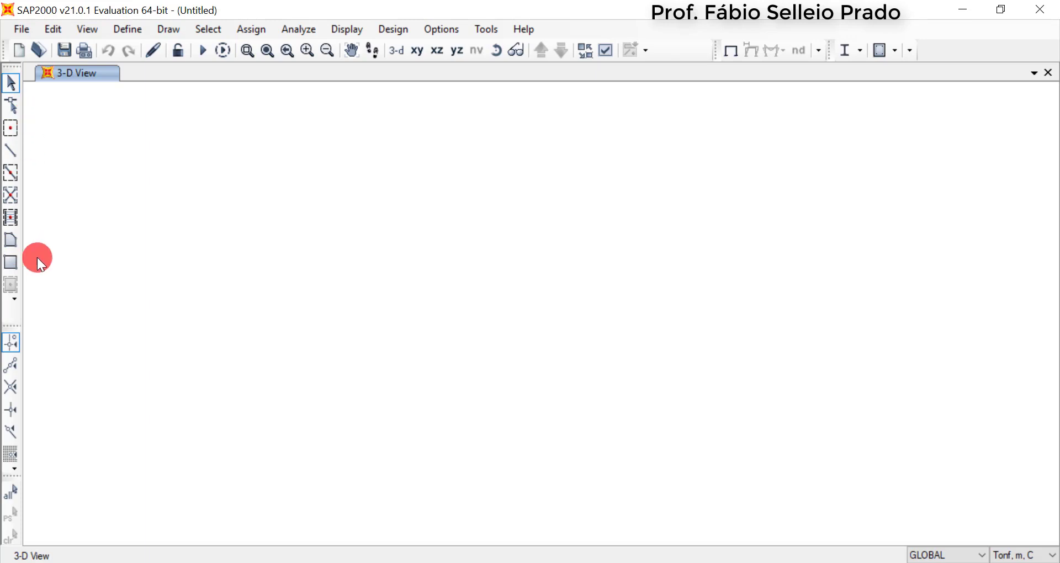
{"action": "left_click", "coordinate": [161, 28]}
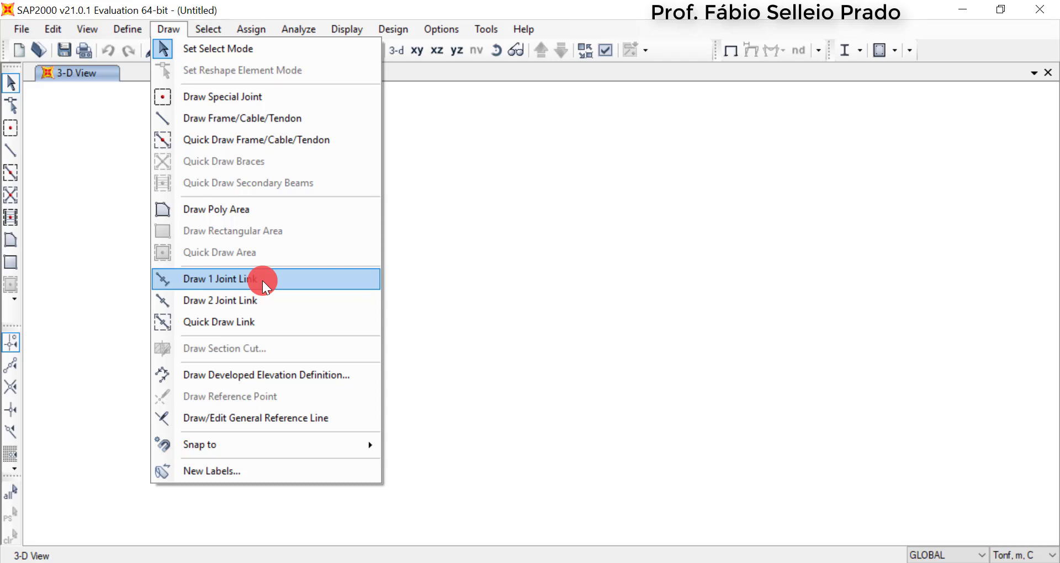
{"action": "mouse_move", "coordinate": [254, 445]}
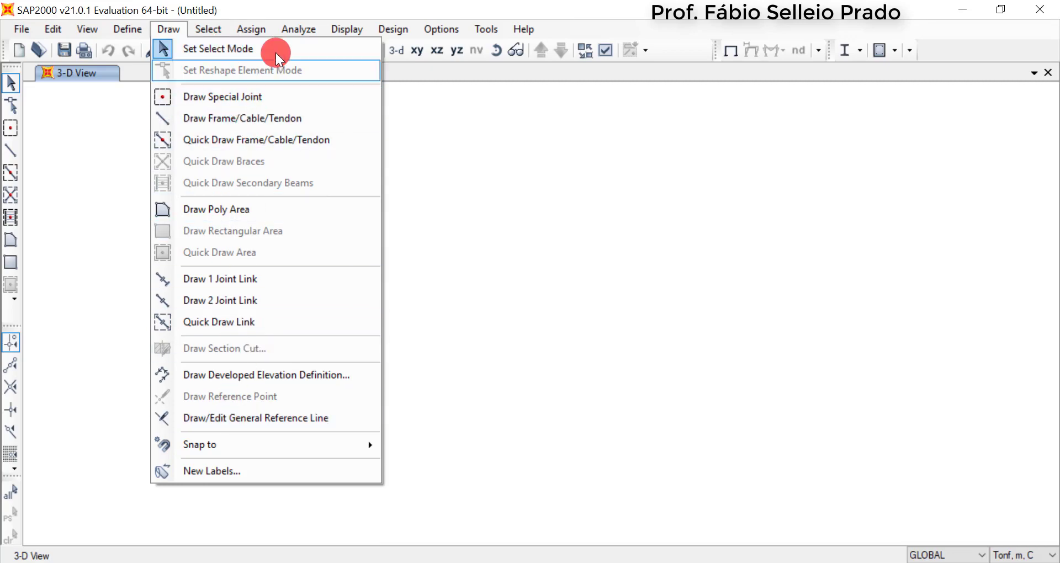
{"action": "left_click", "coordinate": [184, 14]}
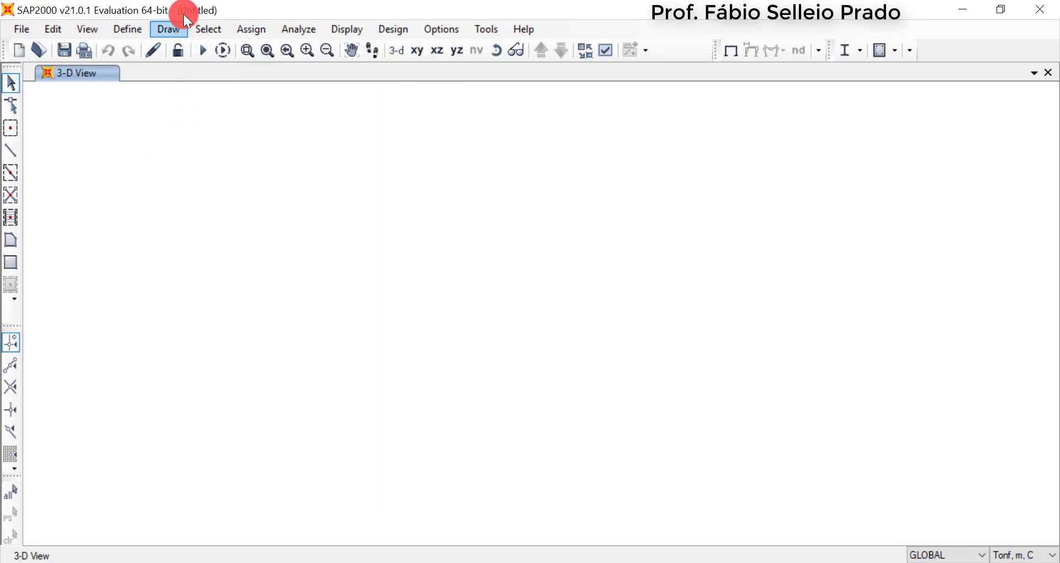
{"action": "left_click", "coordinate": [52, 22]}
{"action": "left_click", "coordinate": [89, 30]}
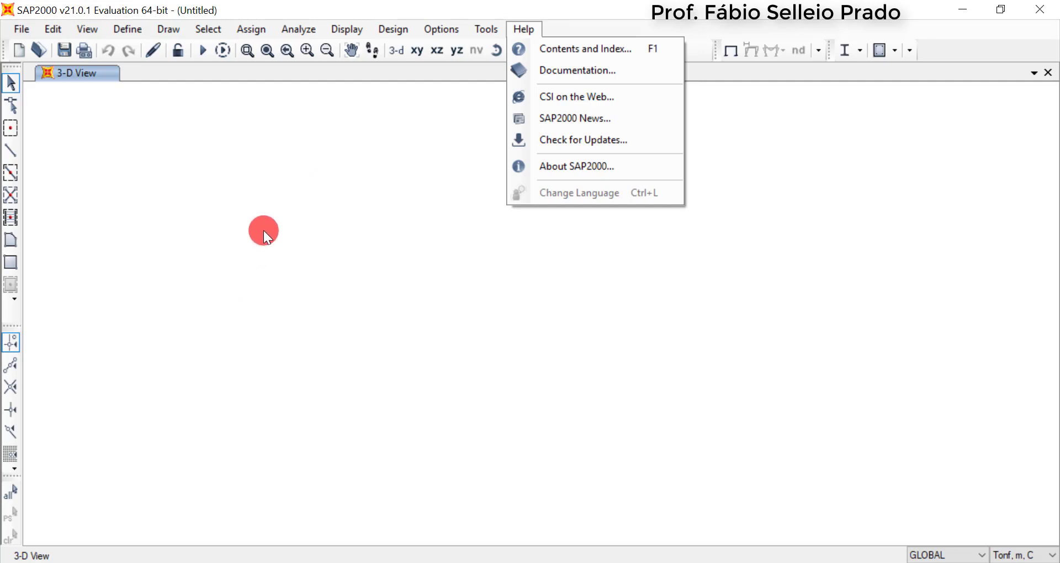
{"action": "left_click", "coordinate": [263, 230]}
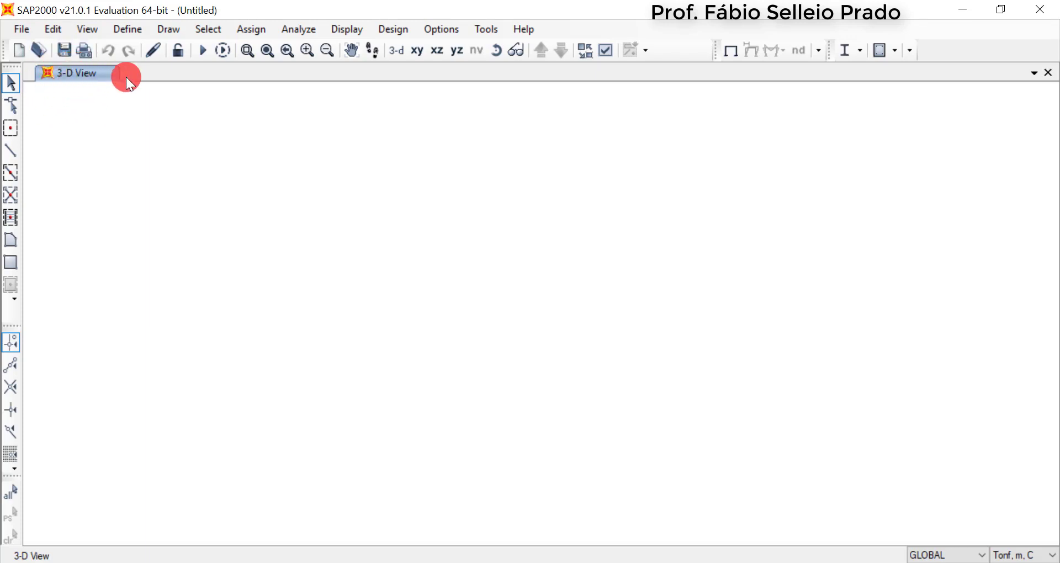
Switch to the XZ view and place a special joint with zero offsets at about X -0.67, Z -0.29
{"action": "left_click", "coordinate": [437, 52]}
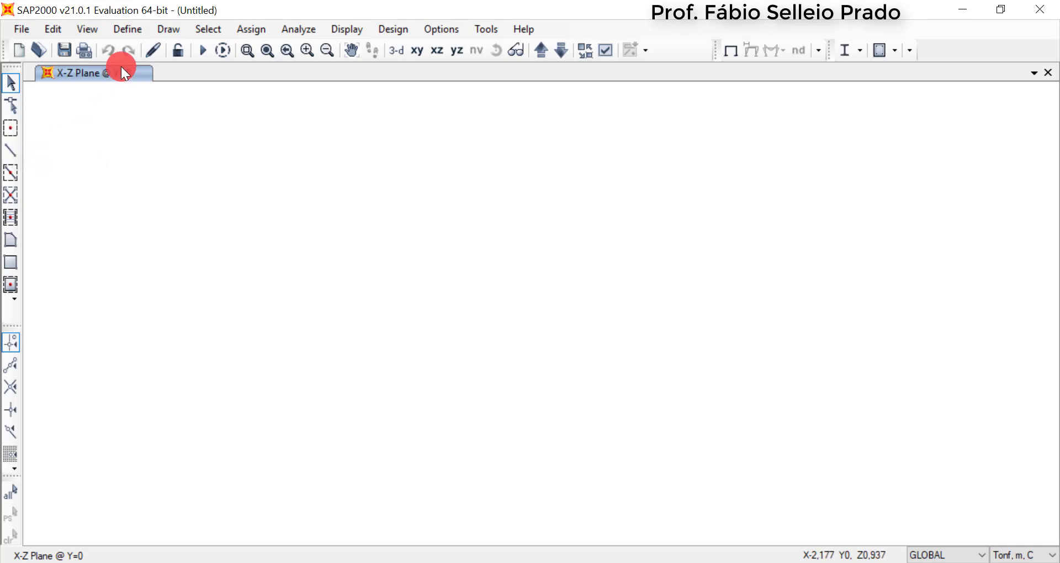
{"action": "left_click", "coordinate": [169, 28]}
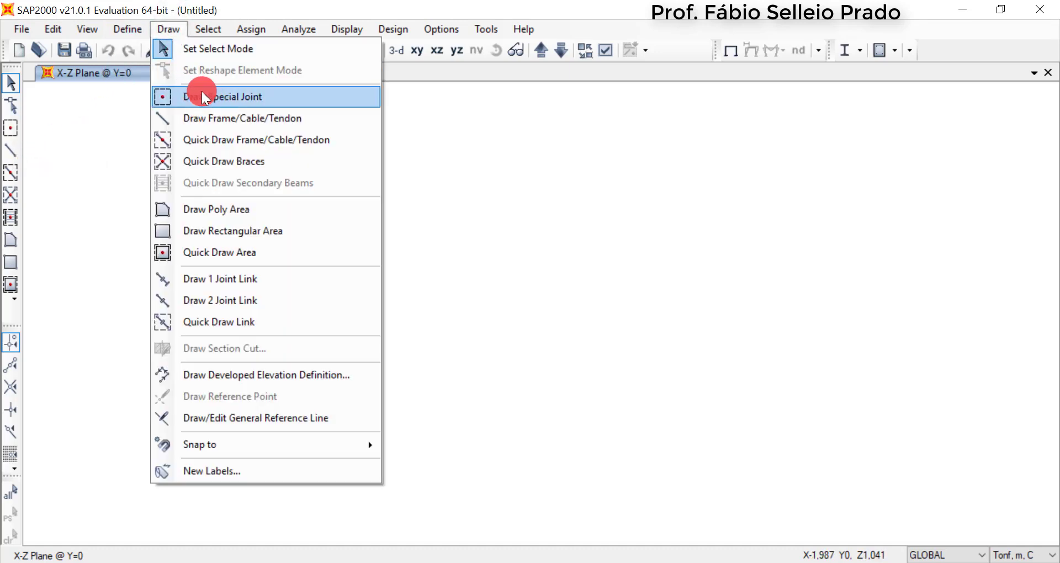
{"action": "left_click", "coordinate": [160, 11]}
{"action": "left_click", "coordinate": [8, 130]}
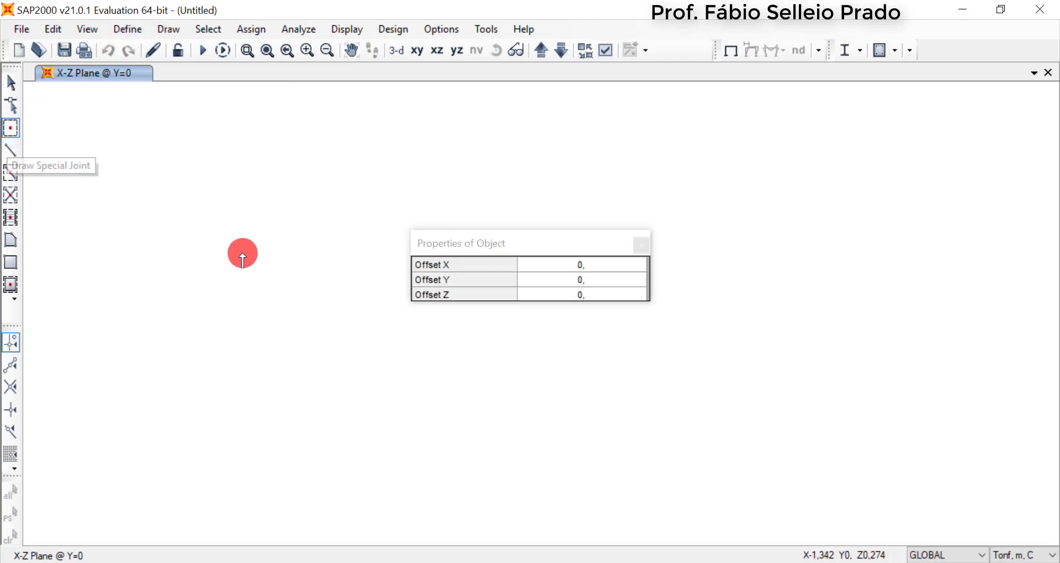
{"action": "mouse_move", "coordinate": [495, 234]}
{"action": "left_mouse_down"}
{"action": "mouse_move", "coordinate": [204, 184]}
{"action": "mouse_move", "coordinate": [156, 152]}
{"action": "left_mouse_up"}
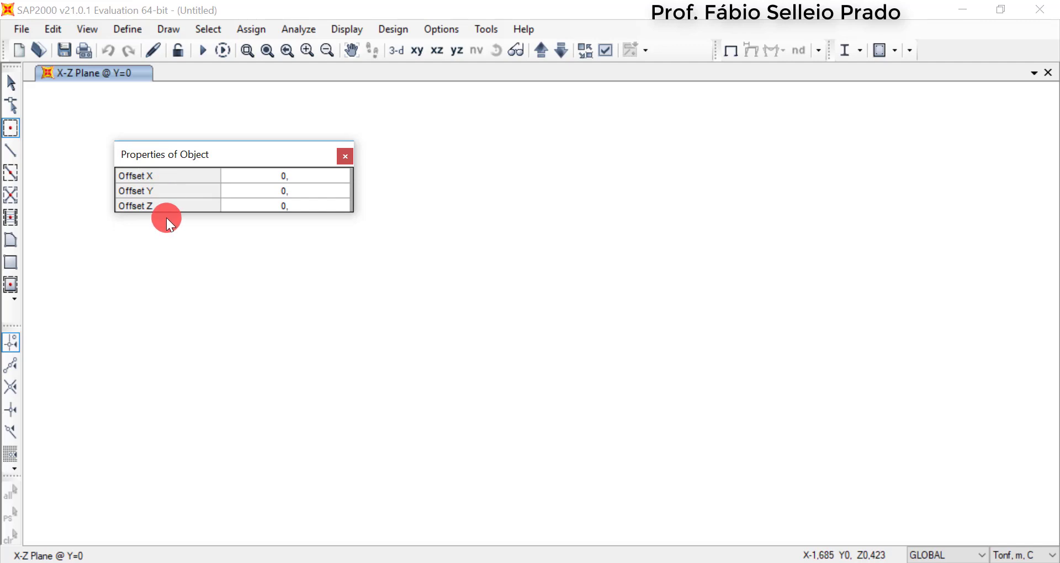
{"action": "left_click_drag", "start_coordinate": [281, 154], "coordinate": [332, 138]}
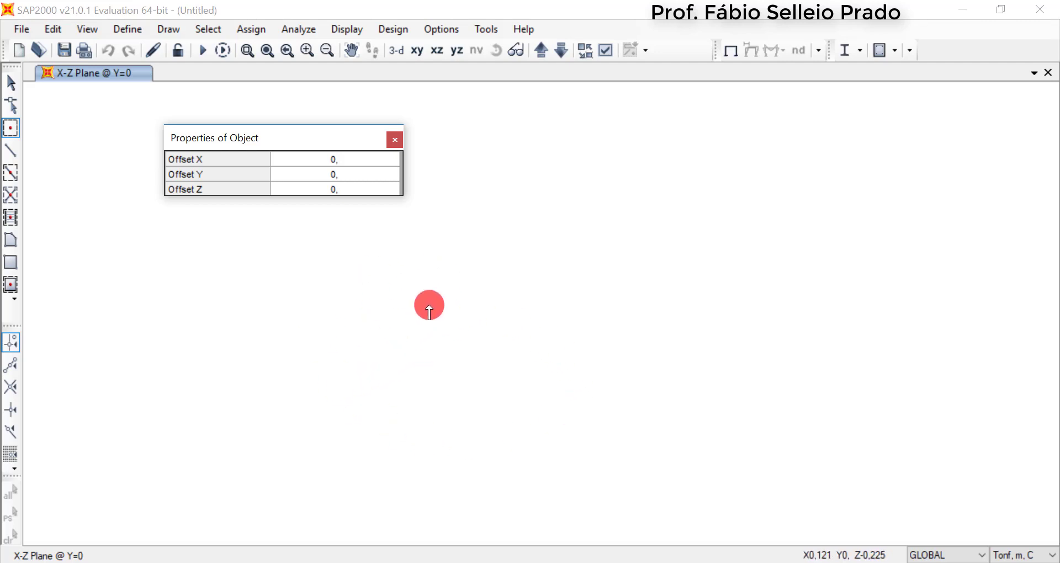
{"action": "left_click", "coordinate": [393, 378]}
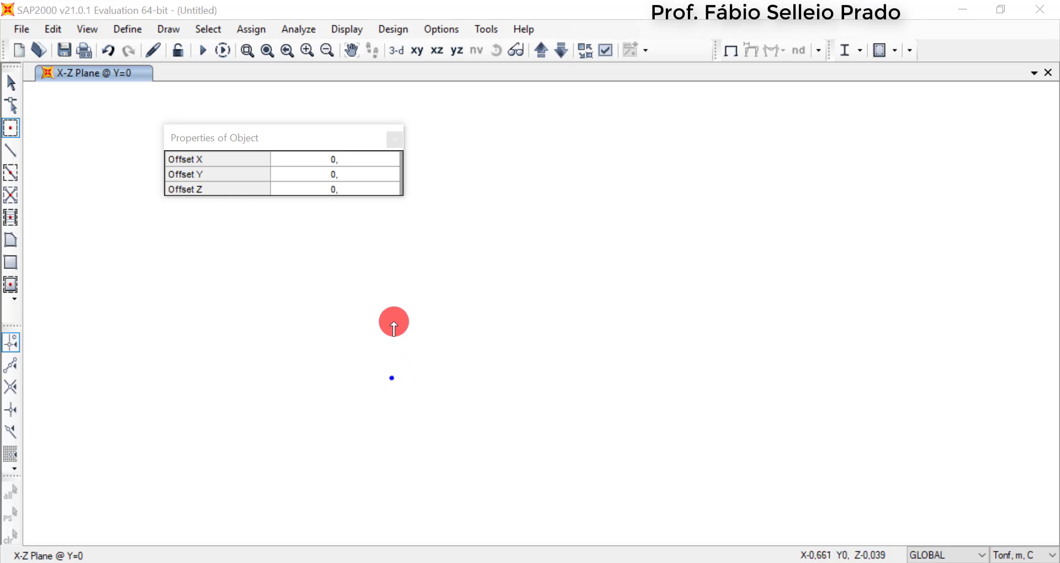
{"action": "left_click", "coordinate": [391, 138]}
{"action": "key", "text": "Escape"}
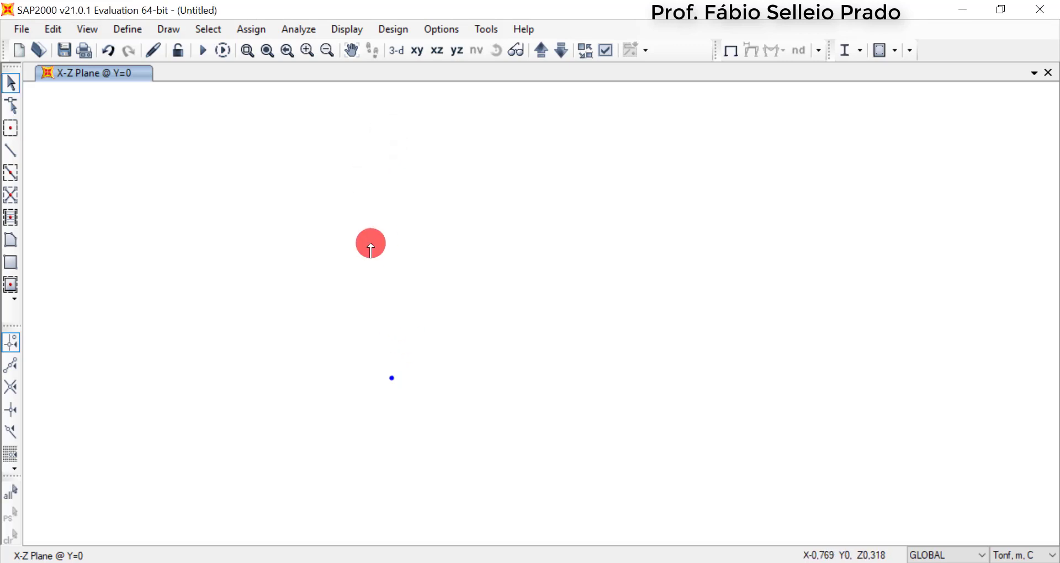
Set the special joint's global X and Z coordinates to 0, keeping it at Y 0
{"action": "right_click", "coordinate": [392, 379]}
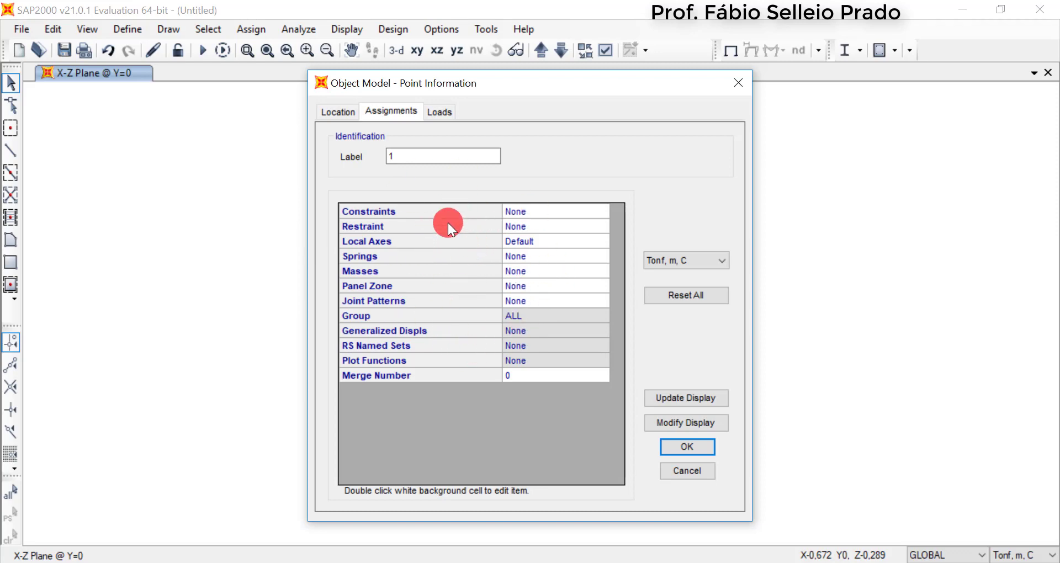
{"action": "left_click", "coordinate": [345, 113]}
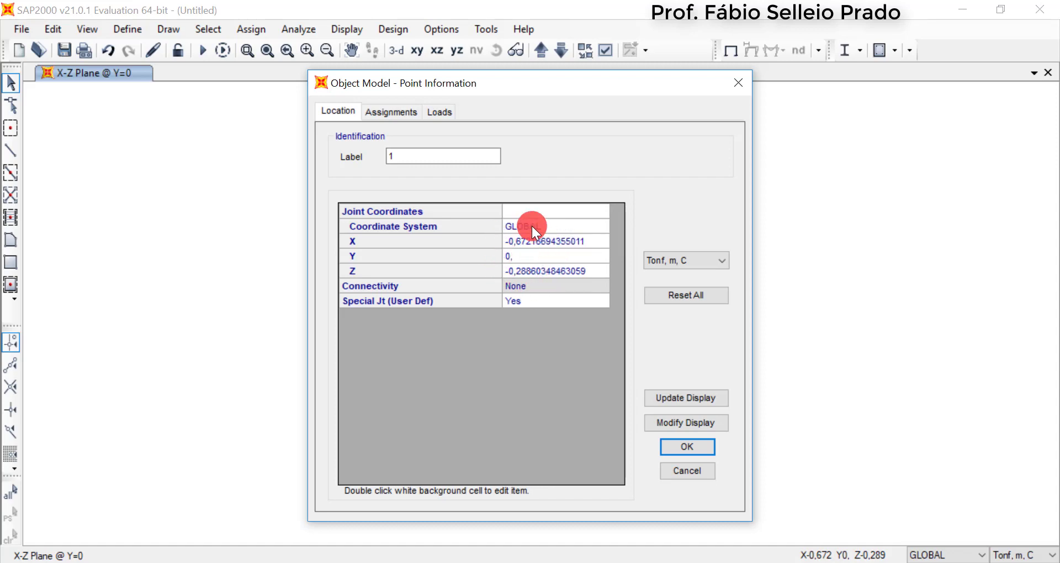
{"action": "double_click", "coordinate": [518, 254]}
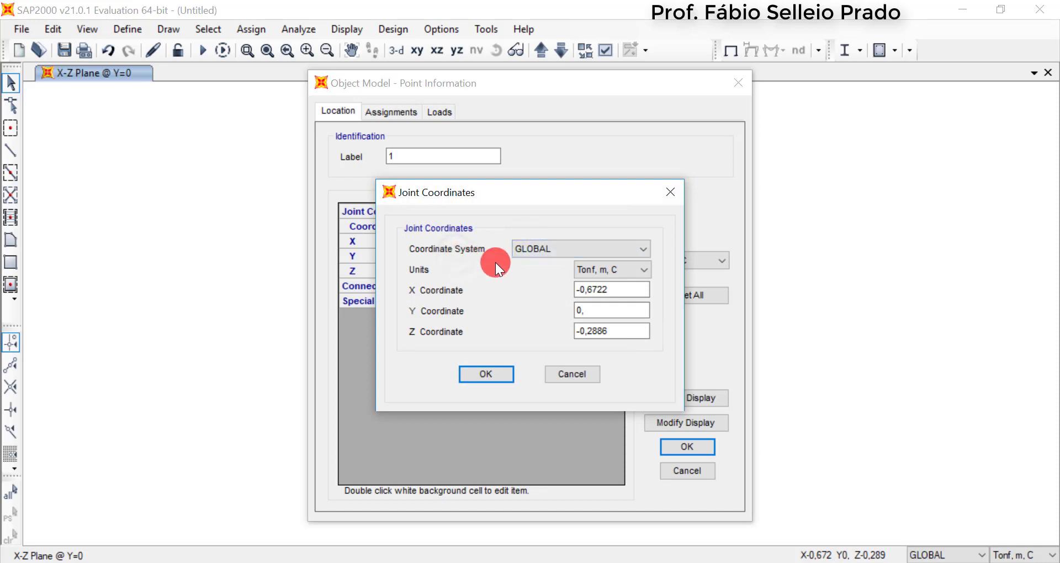
{"action": "mouse_move", "coordinate": [544, 195]}
{"action": "left_mouse_down"}
{"action": "mouse_move", "coordinate": [518, 194]}
{"action": "mouse_move", "coordinate": [591, 303]}
{"action": "mouse_move", "coordinate": [543, 201]}
{"action": "left_mouse_up"}
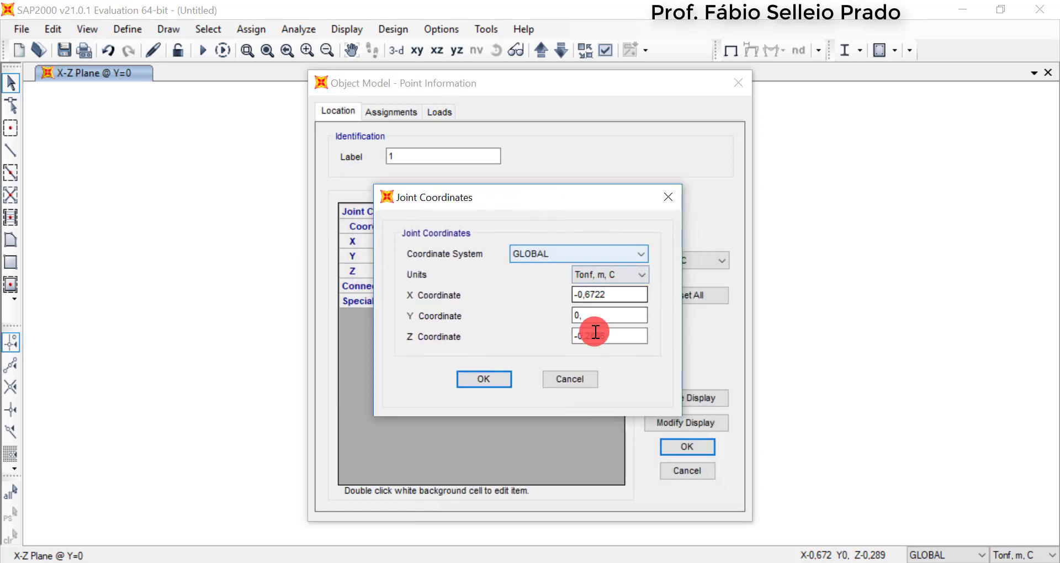
{"action": "double_click", "coordinate": [612, 294]}
{"action": "type", "text": "0"}
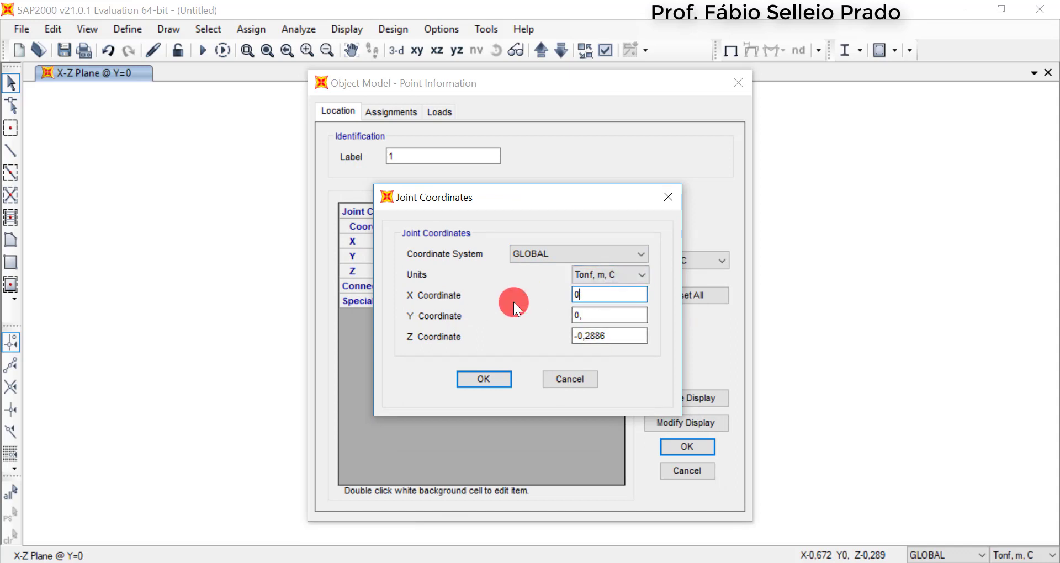
{"action": "double_click", "coordinate": [592, 315]}
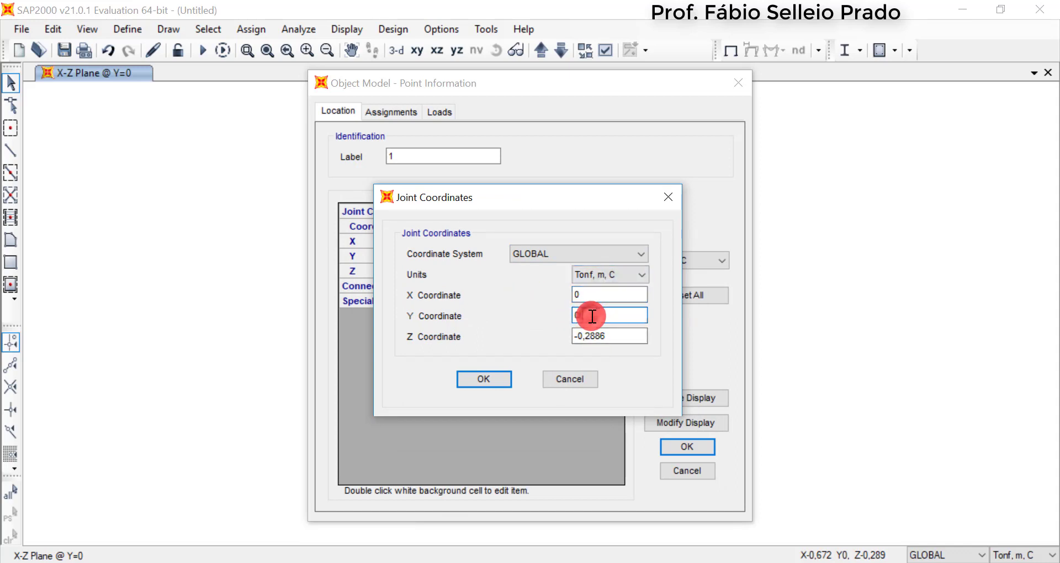
{"action": "left_click", "coordinate": [611, 338]}
{"action": "double_click", "coordinate": [611, 338]}
{"action": "type", "text": "0"}
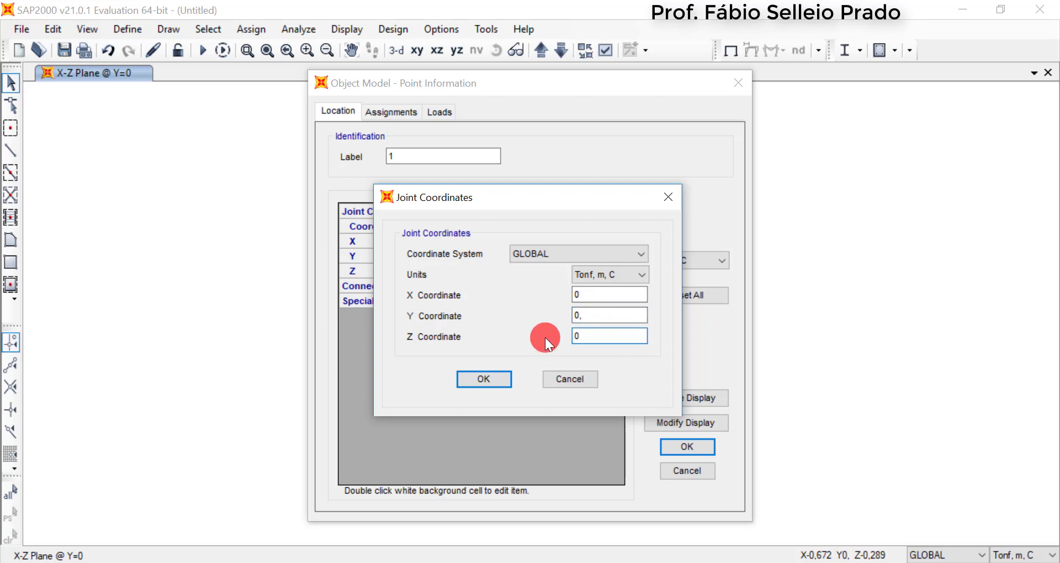
{"action": "left_click", "coordinate": [470, 386]}
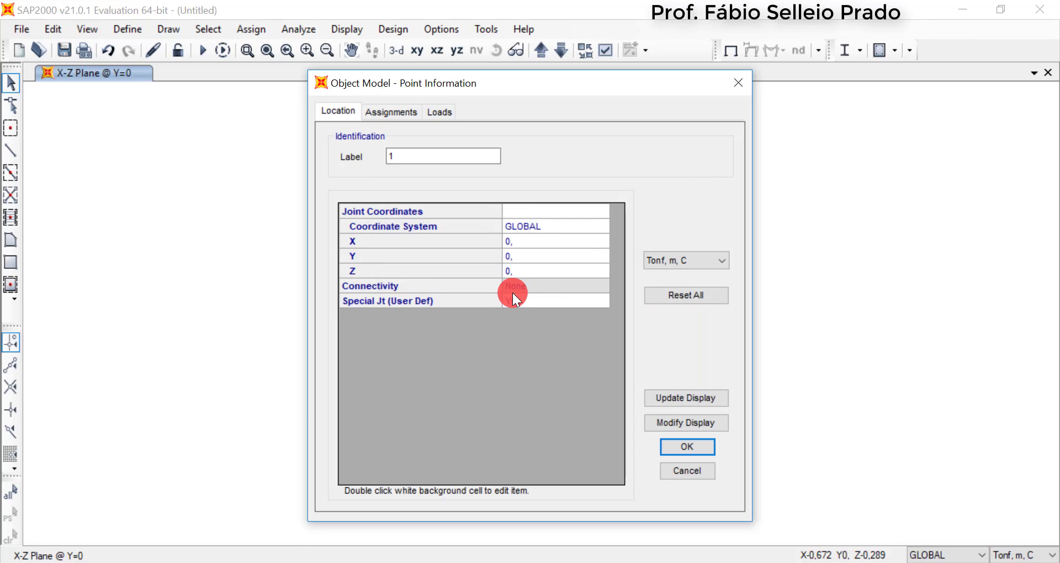
{"action": "left_click", "coordinate": [680, 448]}
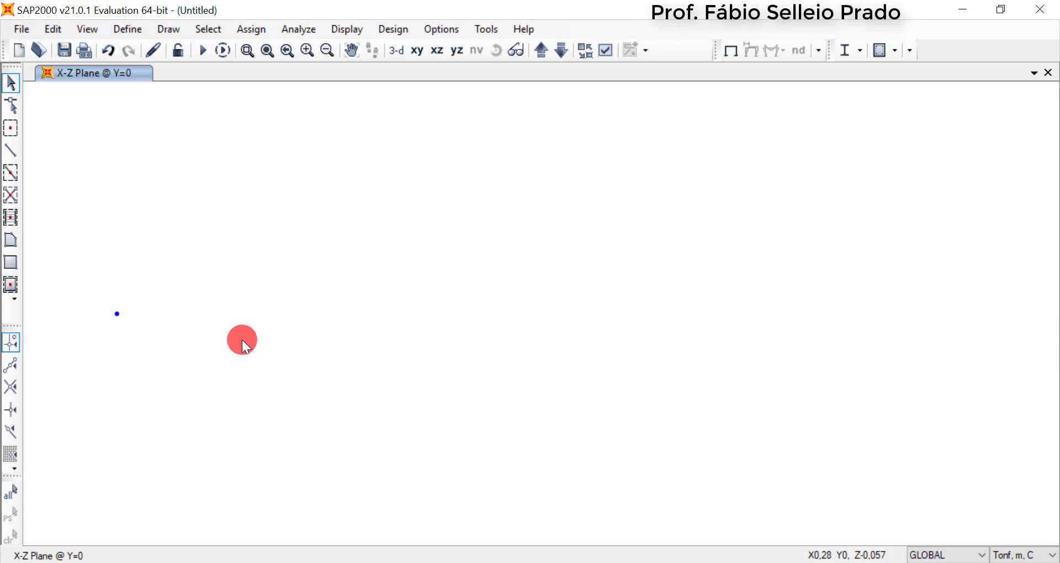
Draw a second special joint offset 6 m in X from the joint at the origin
{"action": "left_click", "coordinate": [11, 132]}
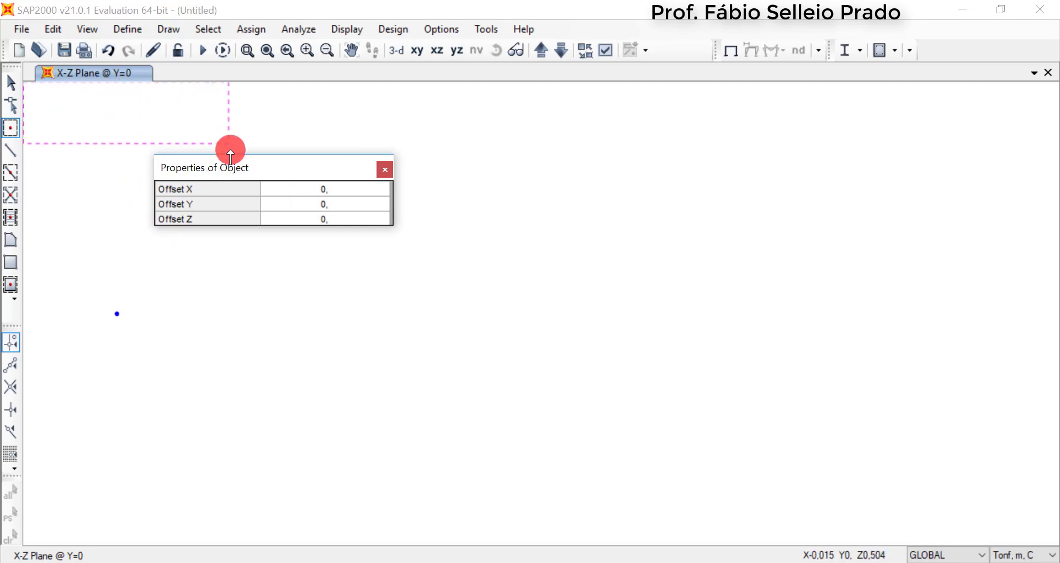
{"action": "left_click_drag", "start_coordinate": [222, 167], "coordinate": [208, 128]}
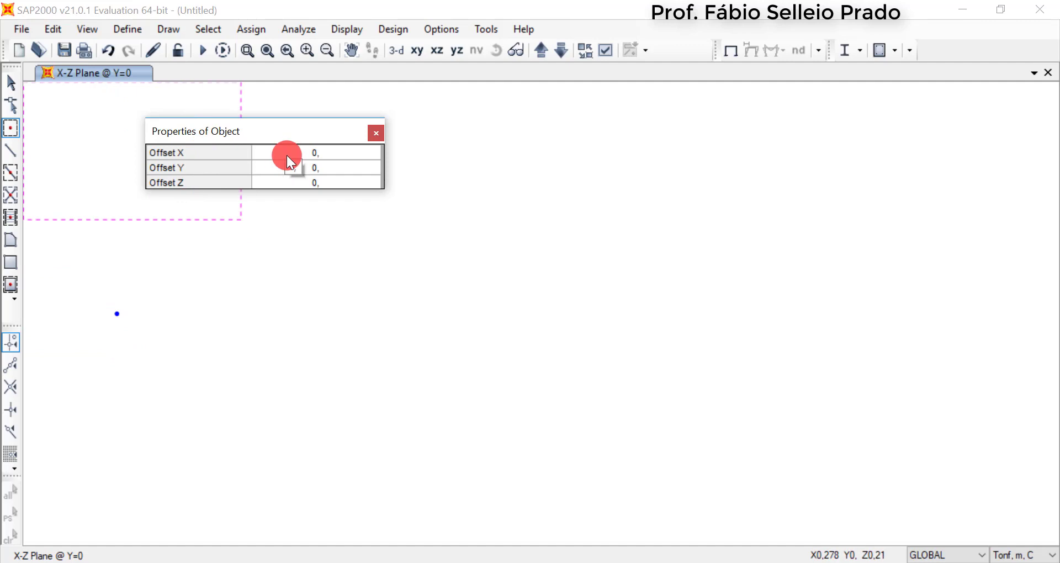
{"action": "left_click", "coordinate": [306, 152]}
{"action": "type", "text": "6"}
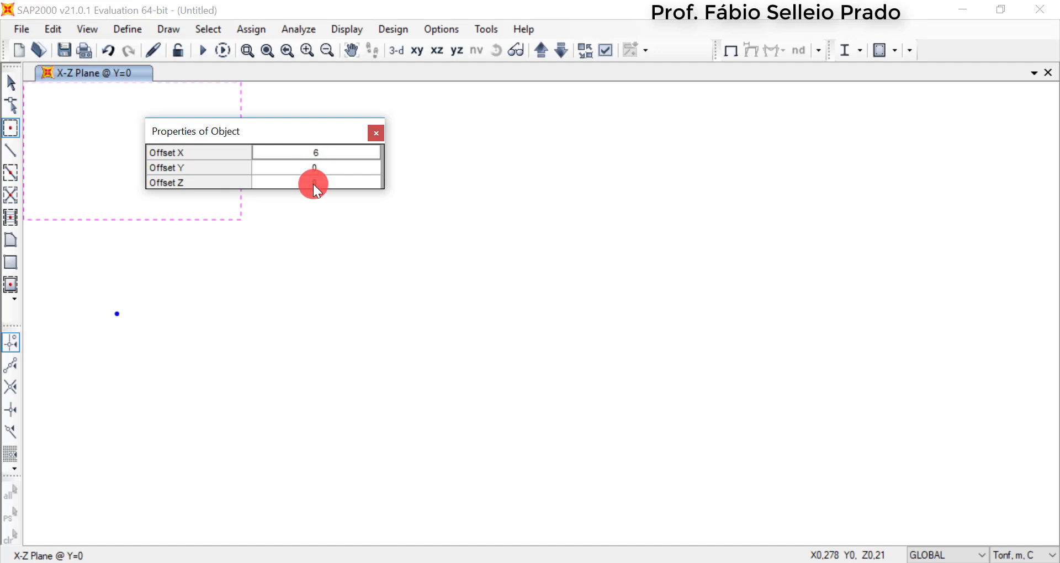
{"action": "left_click", "coordinate": [117, 315]}
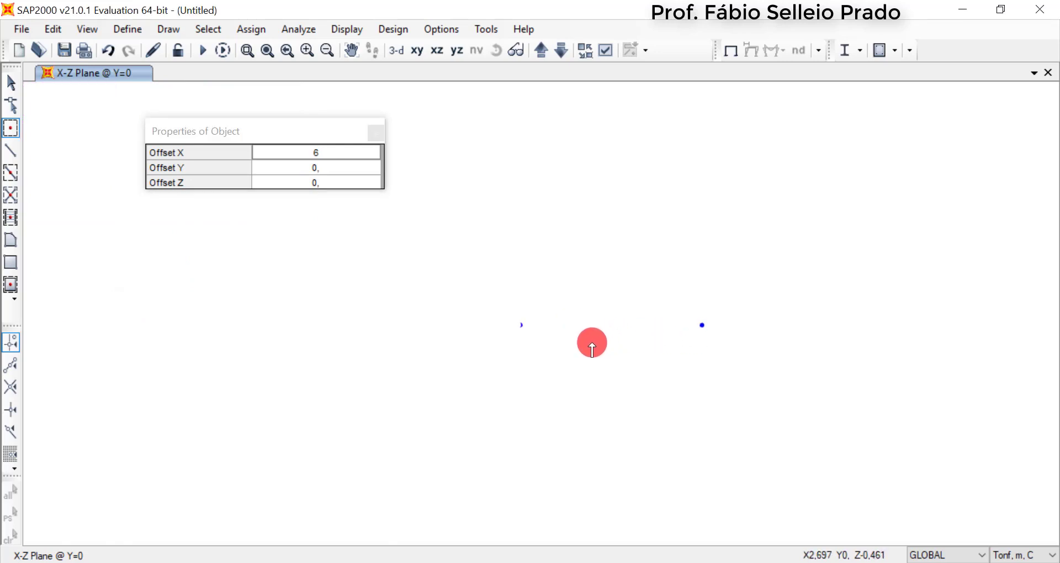
Draw a special joint 3 m above the joint at X 6, using offsets X 0, Y 0 and Z 3
{"action": "middle_click_drag", "start_coordinate": [592, 347], "coordinate": [453, 338]}
{"action": "scroll", "coordinate": [452, 338], "scroll_direction": "up", "scroll_amount": 7}
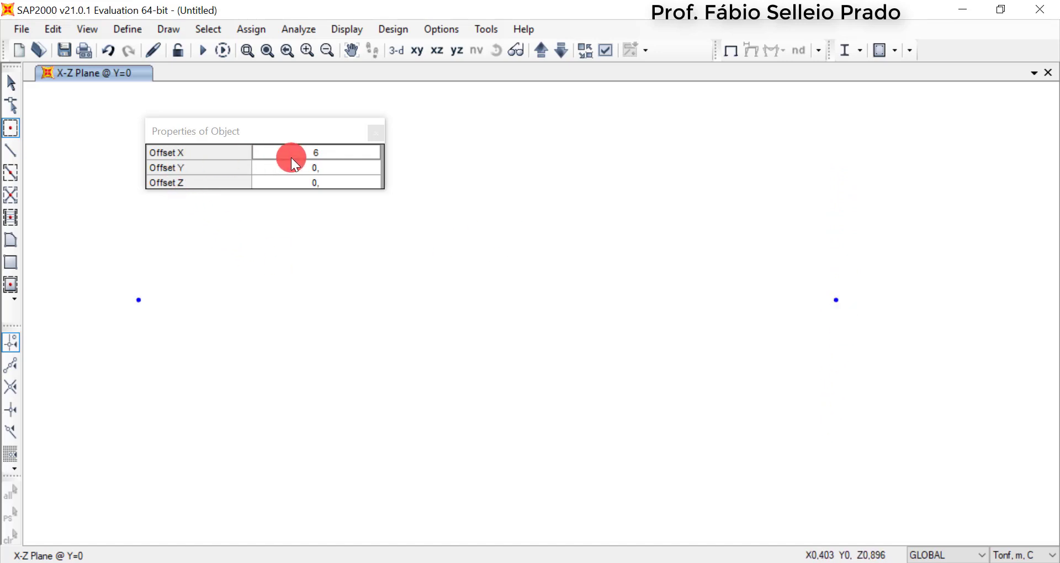
{"action": "left_click_drag", "start_coordinate": [260, 130], "coordinate": [476, 216]}
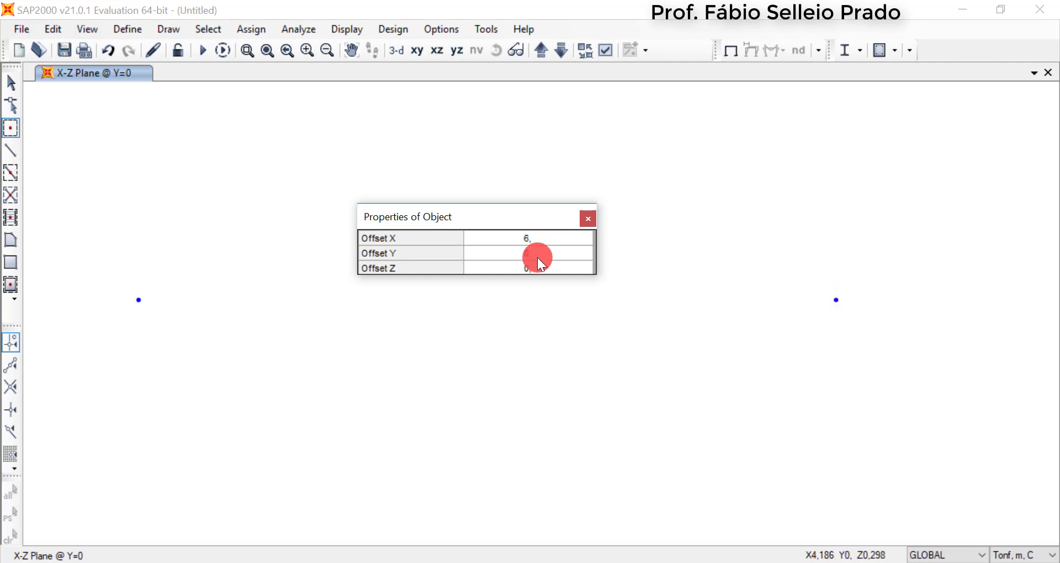
{"action": "left_click", "coordinate": [538, 239]}
{"action": "type", "text": "0"}
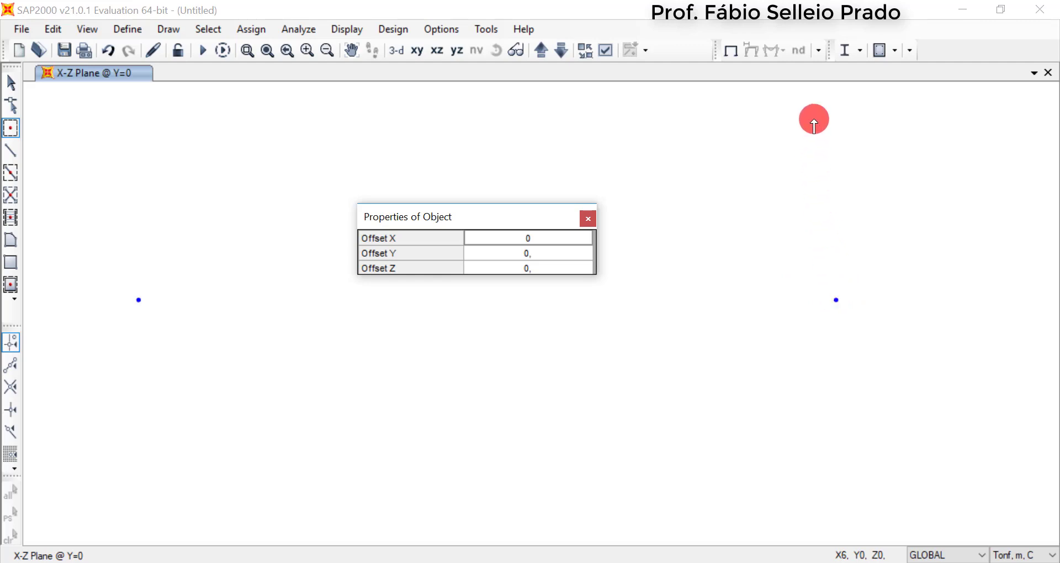
{"action": "left_click", "coordinate": [535, 270]}
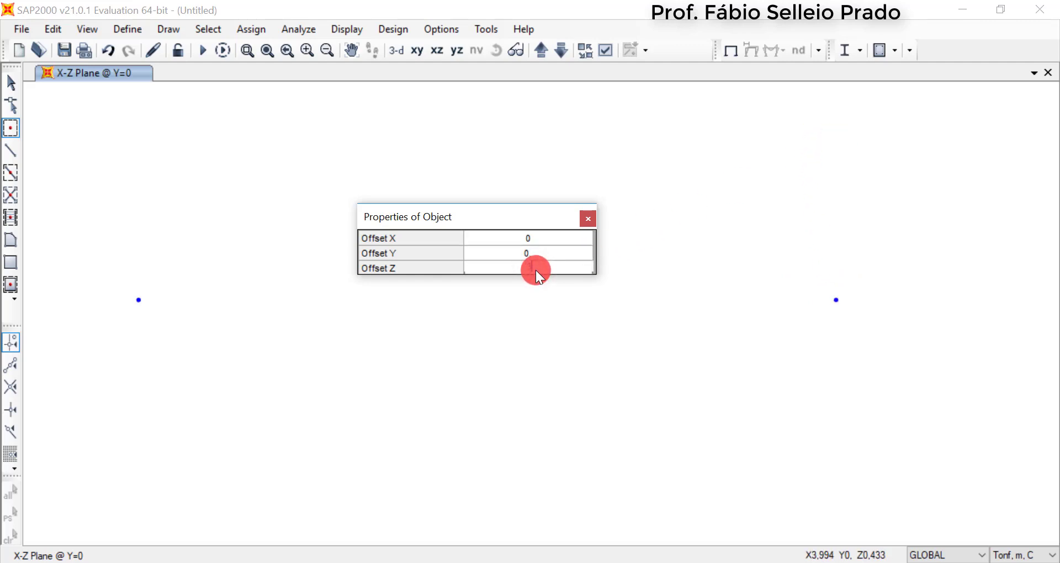
{"action": "type", "text": "3"}
{"action": "key", "text": "Return"}
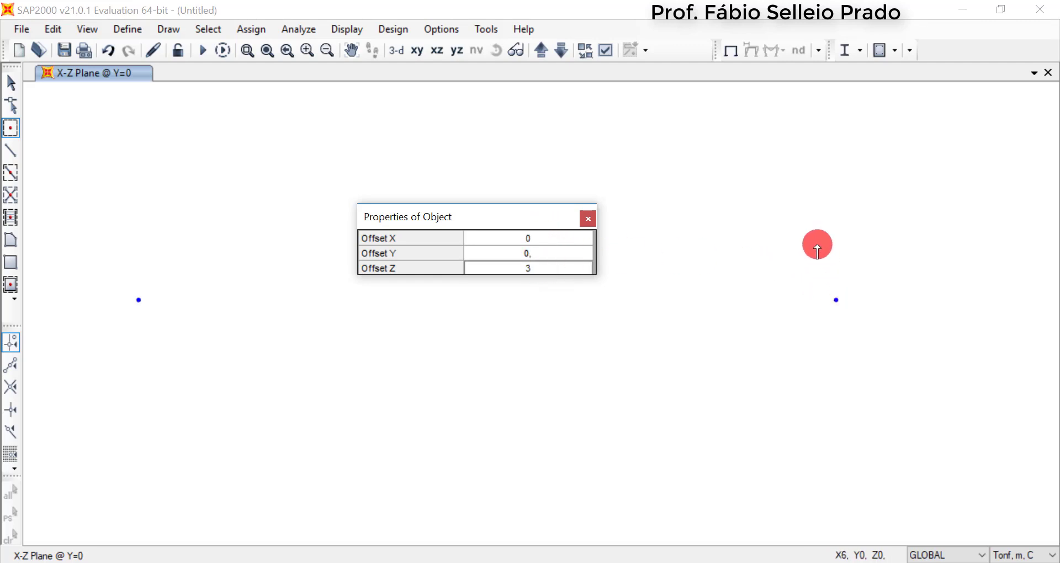
{"action": "left_click", "coordinate": [836, 301]}
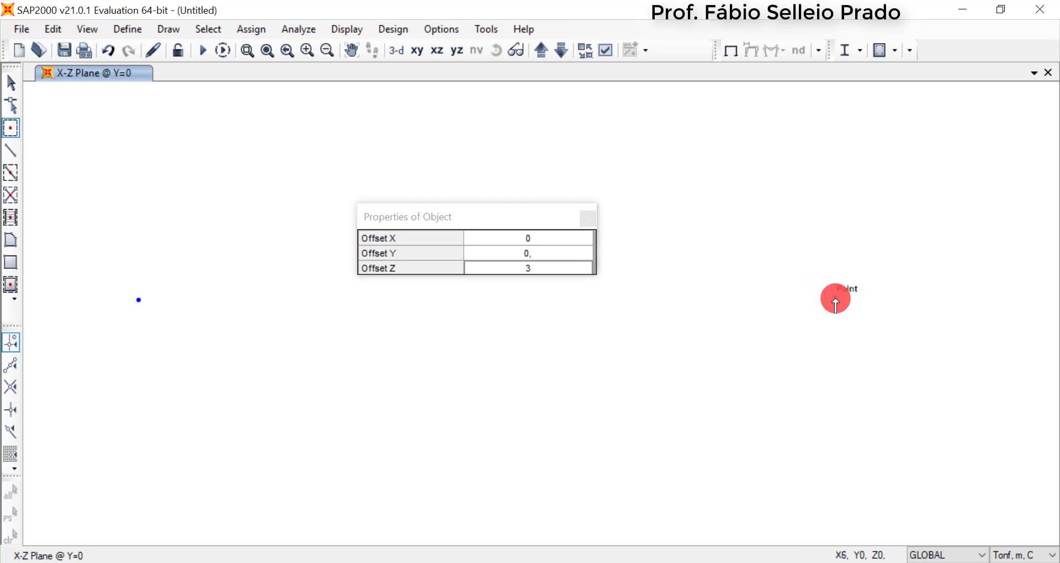
{"action": "middle_click_drag", "start_coordinate": [736, 234], "coordinate": [735, 388]}
{"action": "middle_click_drag", "start_coordinate": [736, 270], "coordinate": [755, 286]}
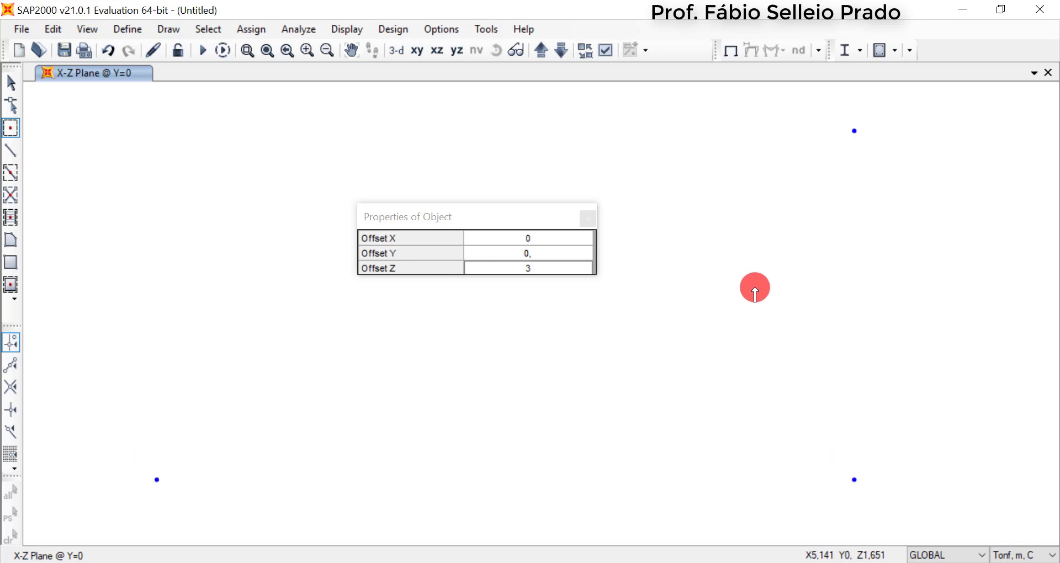
{"action": "scroll", "coordinate": [757, 263], "scroll_direction": "down", "scroll_amount": 3}
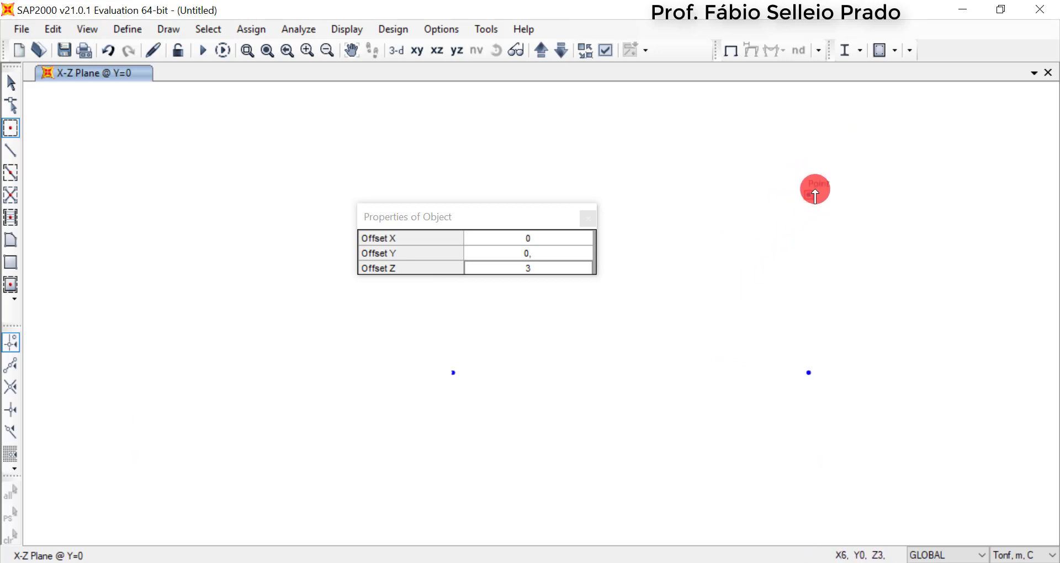
Draw a special joint 3 m above the origin joint with the same offsets and end joint drawing
{"action": "left_click_drag", "start_coordinate": [505, 224], "coordinate": [306, 223]}
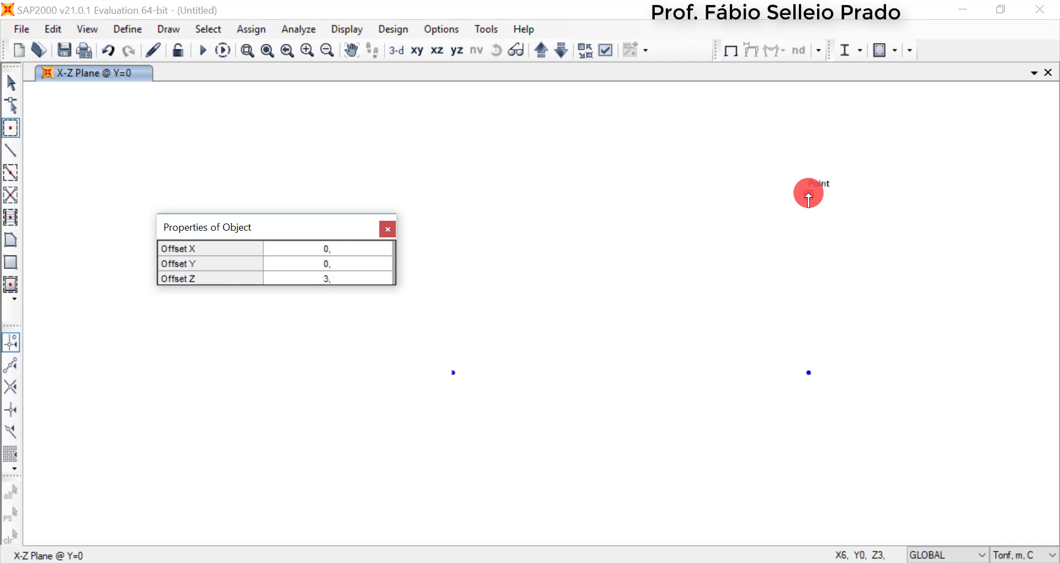
{"action": "left_click", "coordinate": [808, 195]}
{"action": "left_click", "coordinate": [453, 376]}
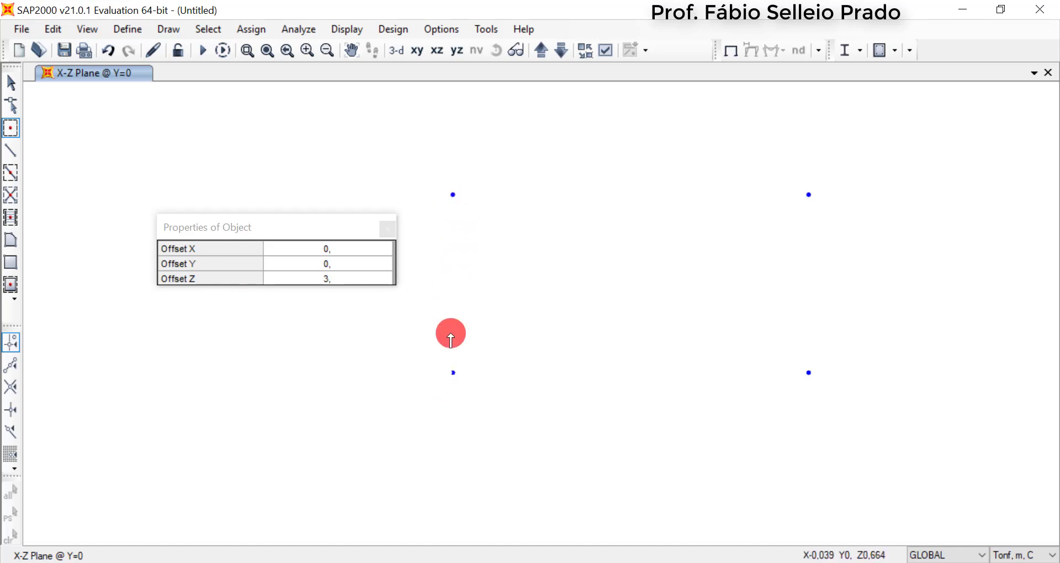
{"action": "left_click", "coordinate": [389, 228]}
{"action": "key", "text": "Escape"}
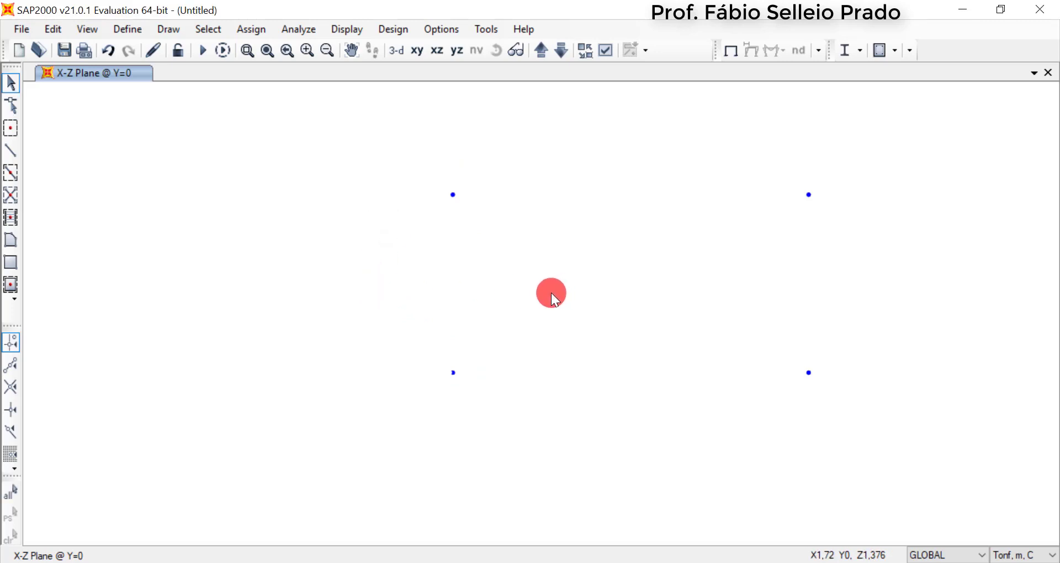
Start the Draw Frame/Cable command with line object type Straight Frame and section FSEC1
{"action": "middle_click_drag", "start_coordinate": [551, 296], "coordinate": [429, 301]}
{"action": "scroll", "coordinate": [433, 299], "scroll_direction": "up", "scroll_amount": 2}
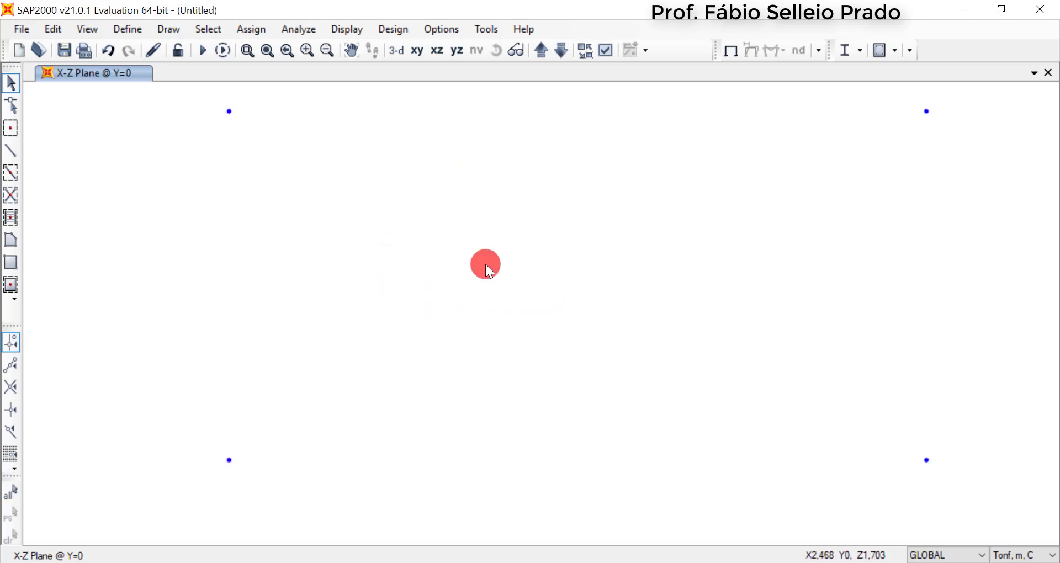
{"action": "scroll", "coordinate": [485, 264], "scroll_direction": "down", "scroll_amount": 2}
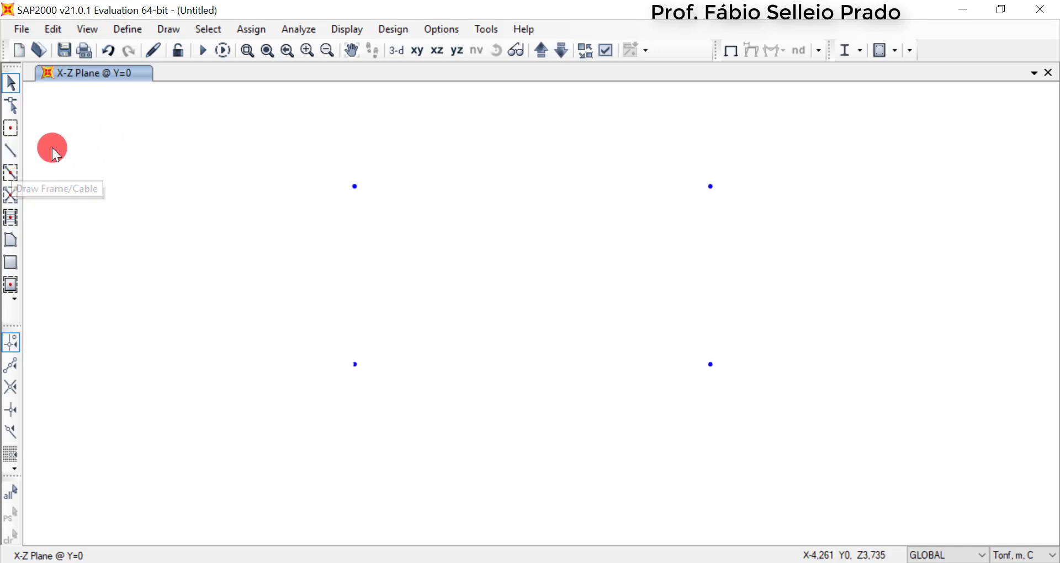
{"action": "left_click", "coordinate": [14, 148]}
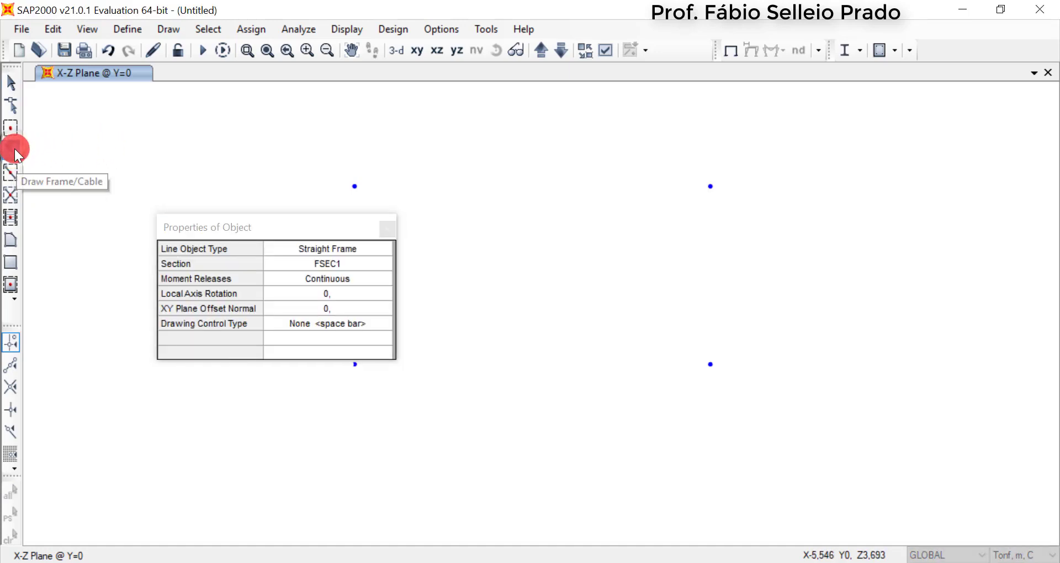
{"action": "left_click_drag", "start_coordinate": [290, 224], "coordinate": [237, 199]}
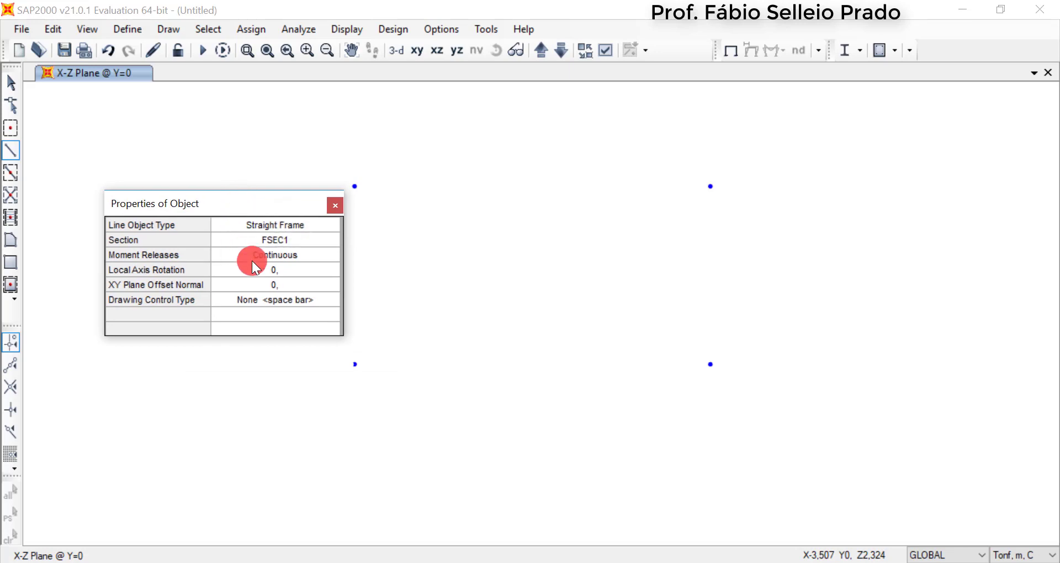
{"action": "left_click", "coordinate": [300, 225]}
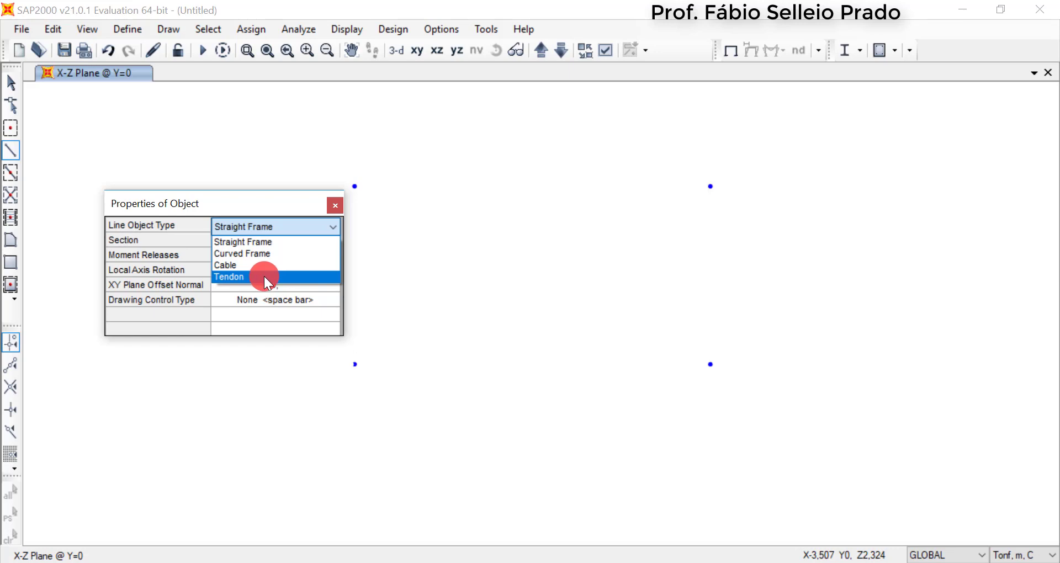
{"action": "left_click", "coordinate": [264, 244]}
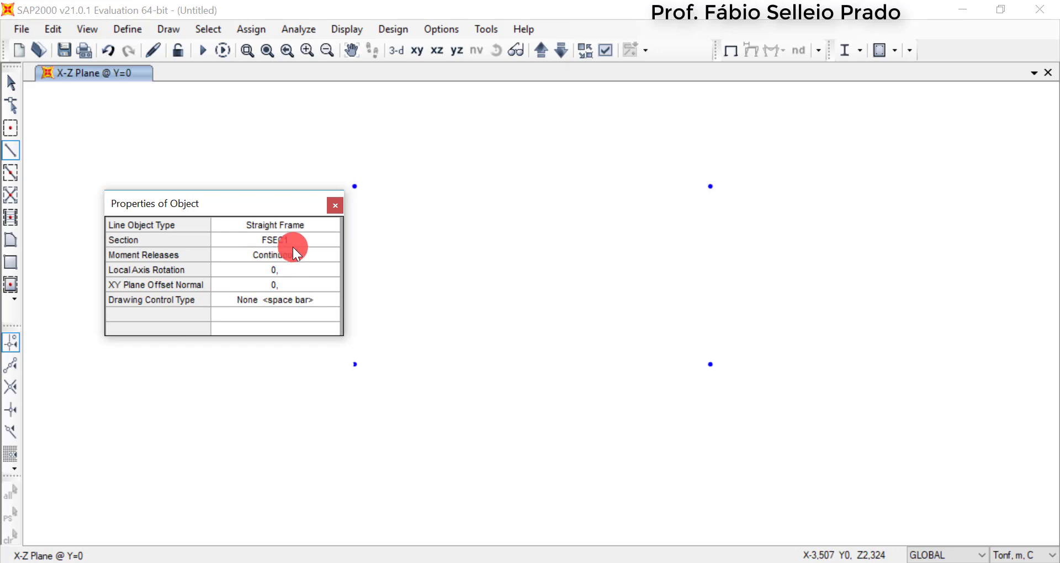
{"action": "left_click", "coordinate": [293, 245]}
{"action": "left_click", "coordinate": [332, 244]}
{"action": "left_click", "coordinate": [333, 244]}
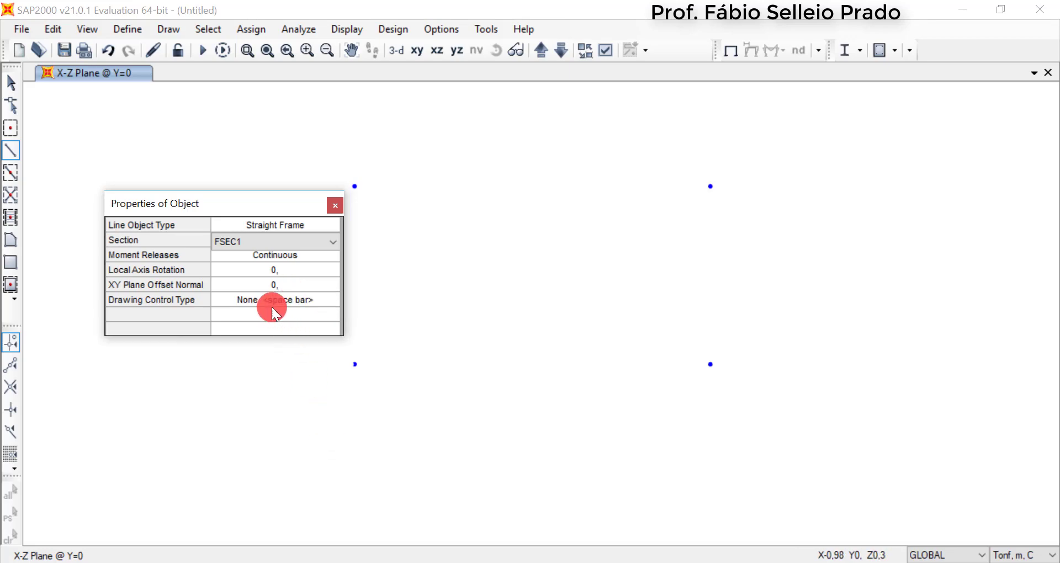
Draw the frame from the origin joint up its column, across the 6 m beam and down to the joint at X 6, then end drawing
{"action": "left_click_drag", "start_coordinate": [260, 205], "coordinate": [190, 205]}
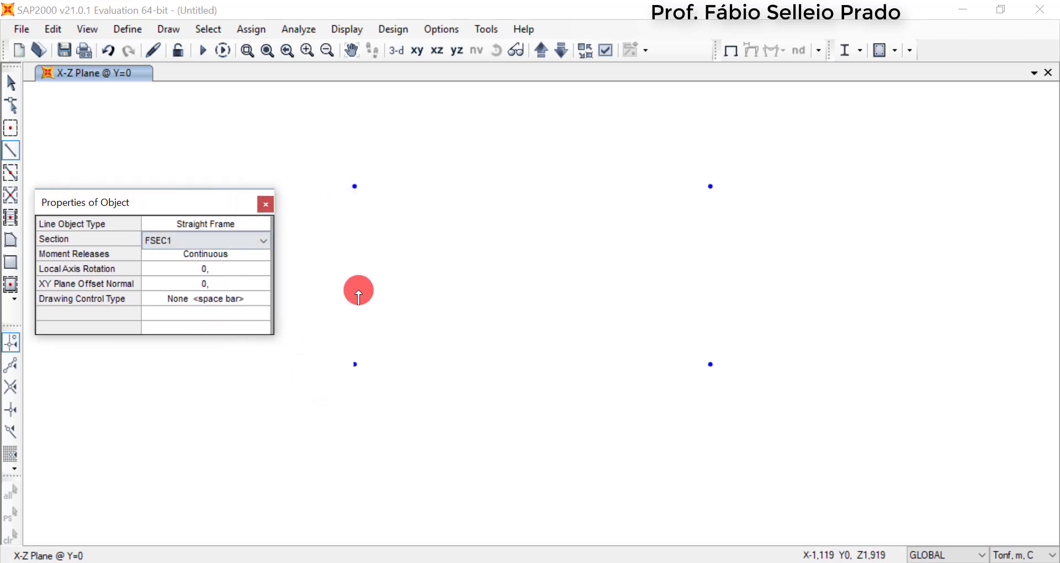
{"action": "left_click", "coordinate": [356, 186]}
{"action": "left_click", "coordinate": [712, 190]}
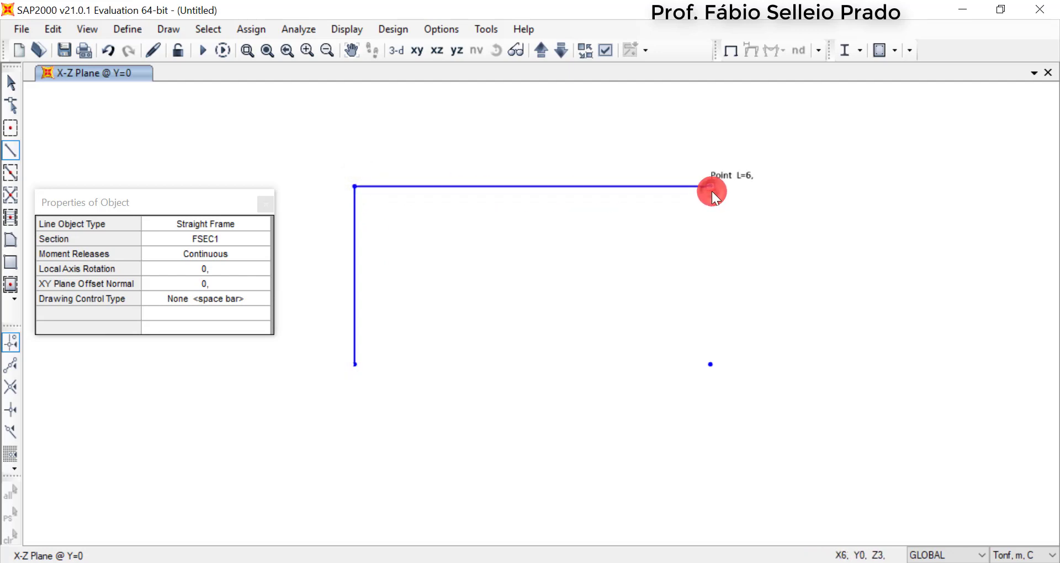
{"action": "left_click", "coordinate": [712, 365]}
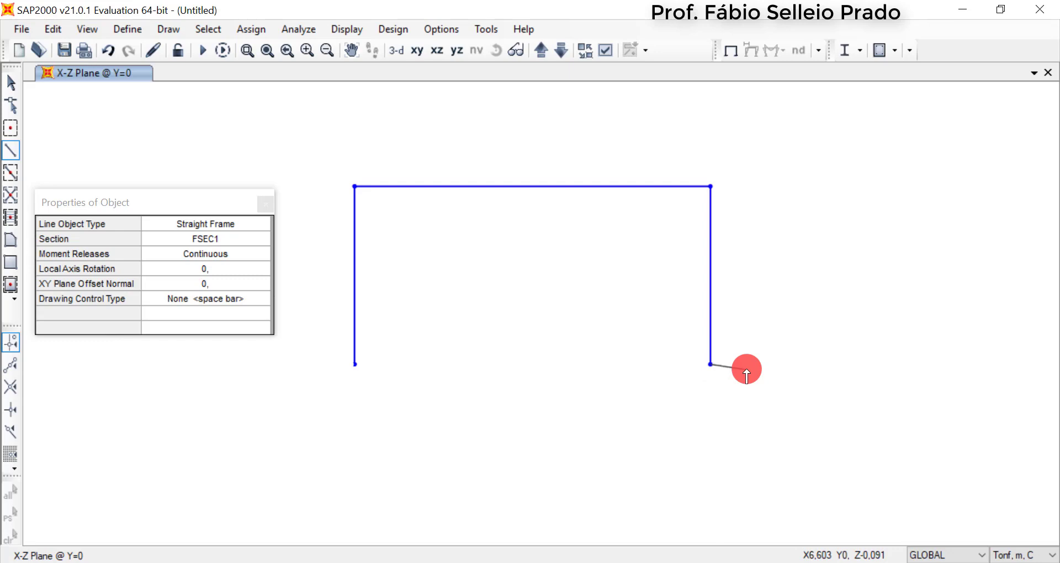
{"action": "key", "text": "Return"}
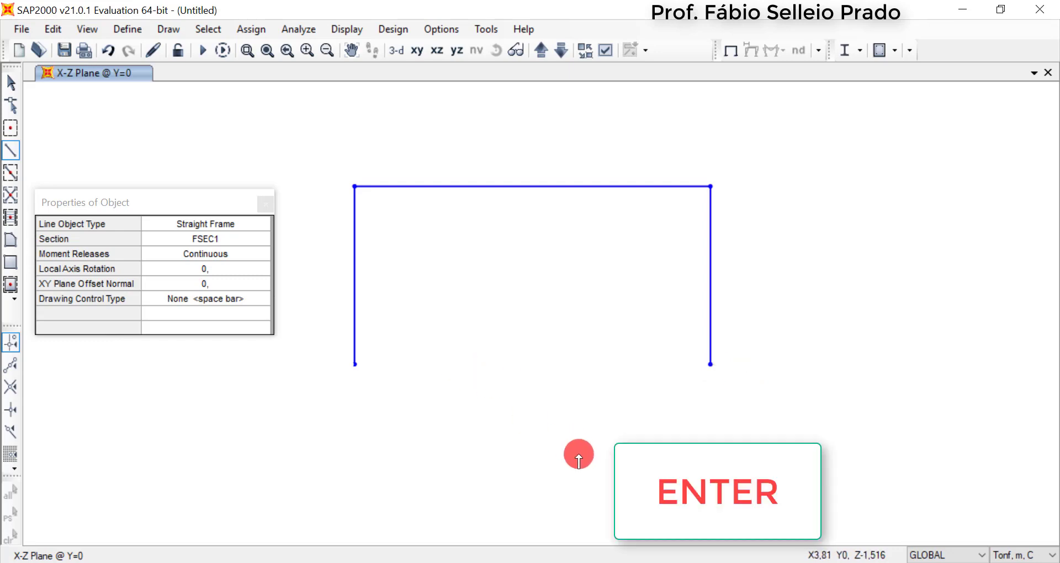
{"action": "key", "text": "Escape"}
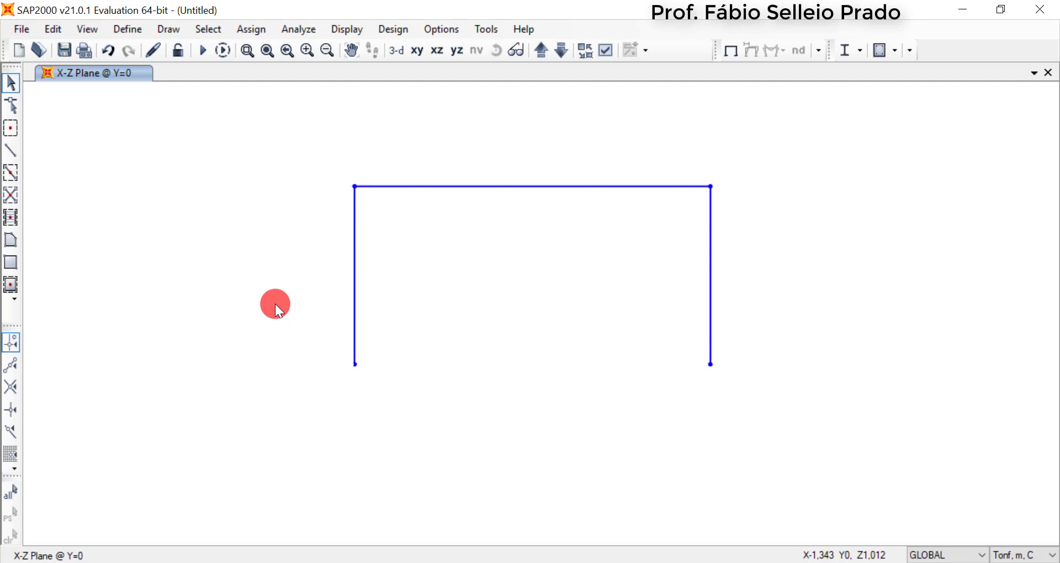
Select both column base joints and assign them fixed restraints, with all three translations and all three rotations restrained
{"action": "left_click_drag", "start_coordinate": [337, 339], "coordinate": [728, 377]}
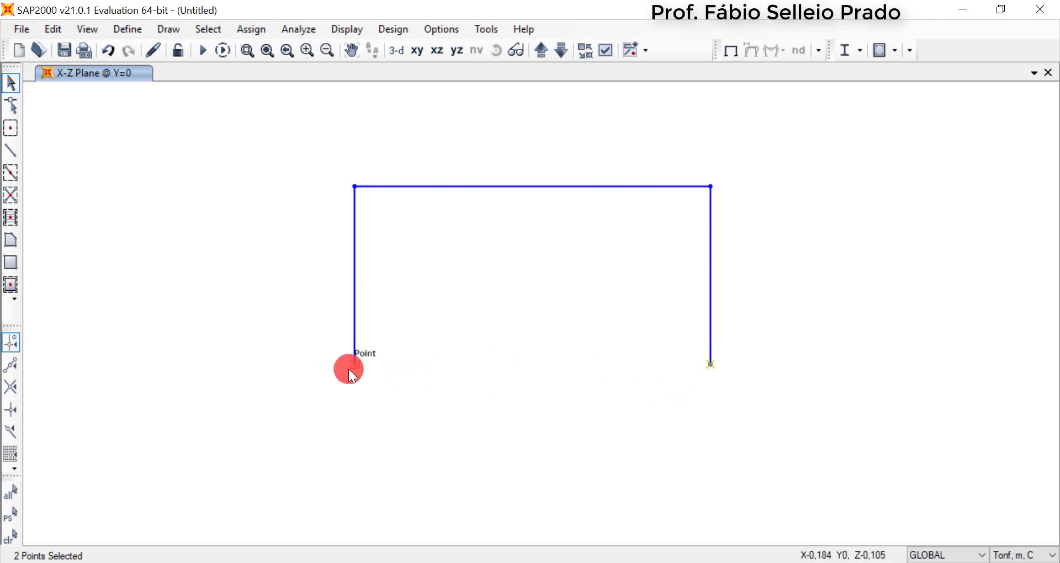
{"action": "left_click_drag", "start_coordinate": [275, 321], "coordinate": [775, 462]}
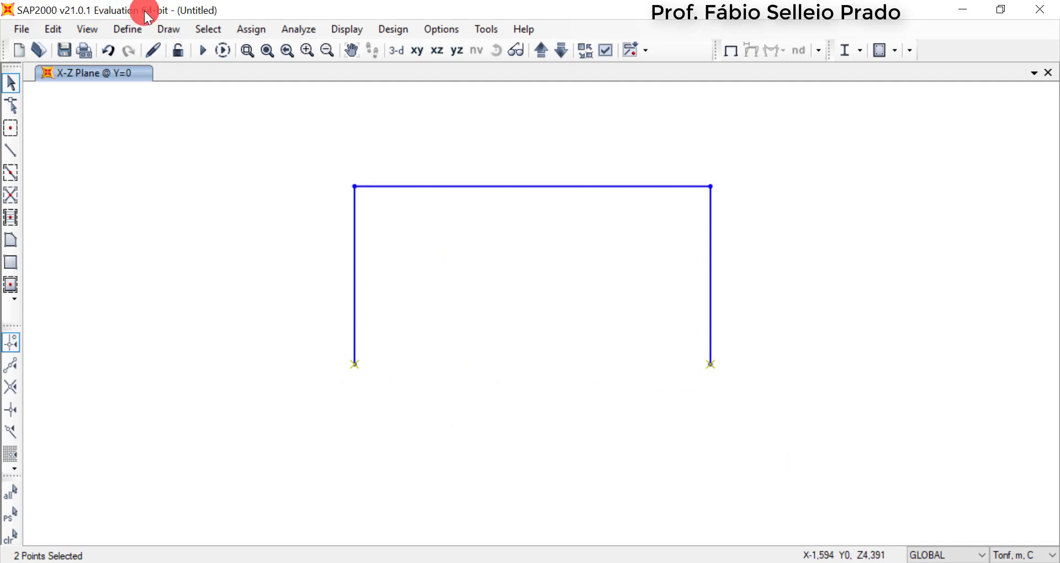
{"action": "left_click", "coordinate": [206, 30]}
{"action": "mouse_move", "coordinate": [250, 48]}
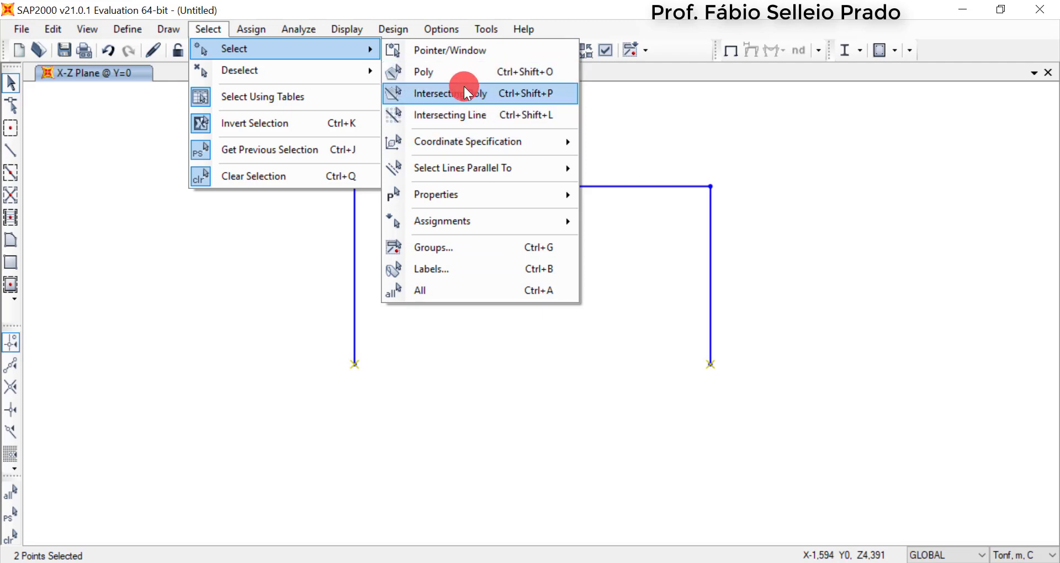
{"action": "left_click", "coordinate": [223, 7]}
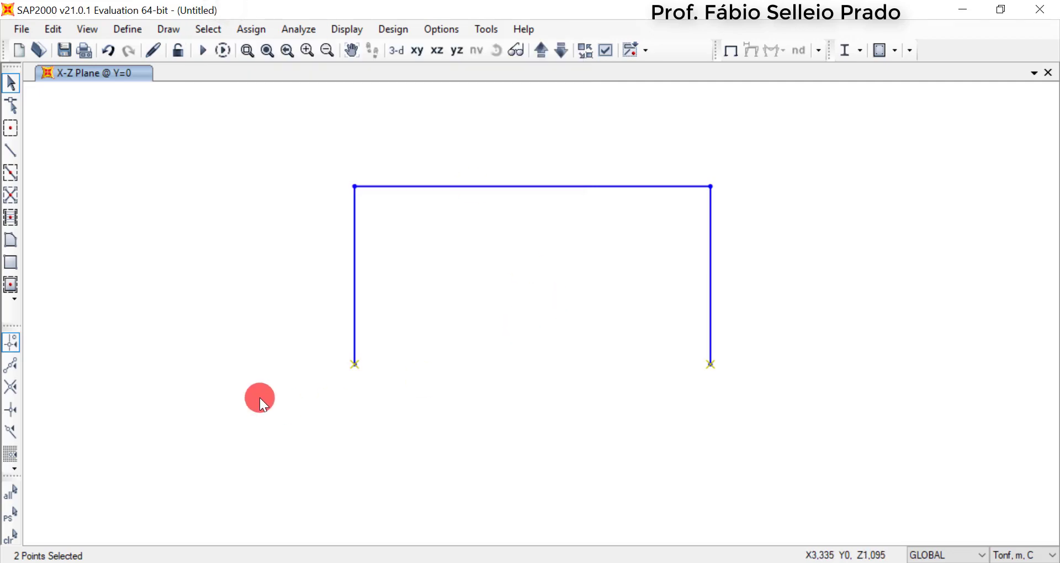
{"action": "left_click", "coordinate": [255, 28]}
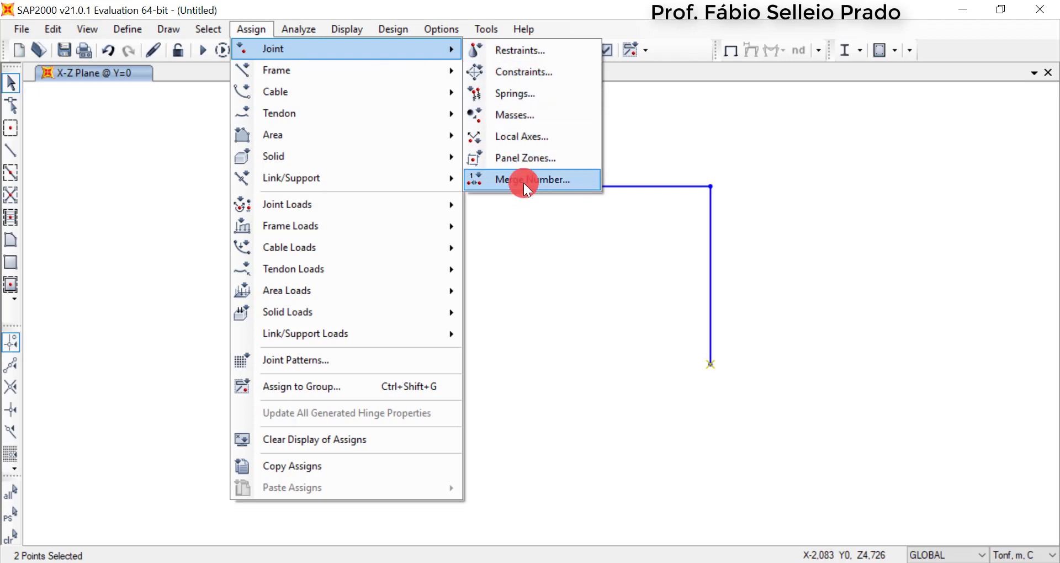
{"action": "left_click", "coordinate": [539, 51]}
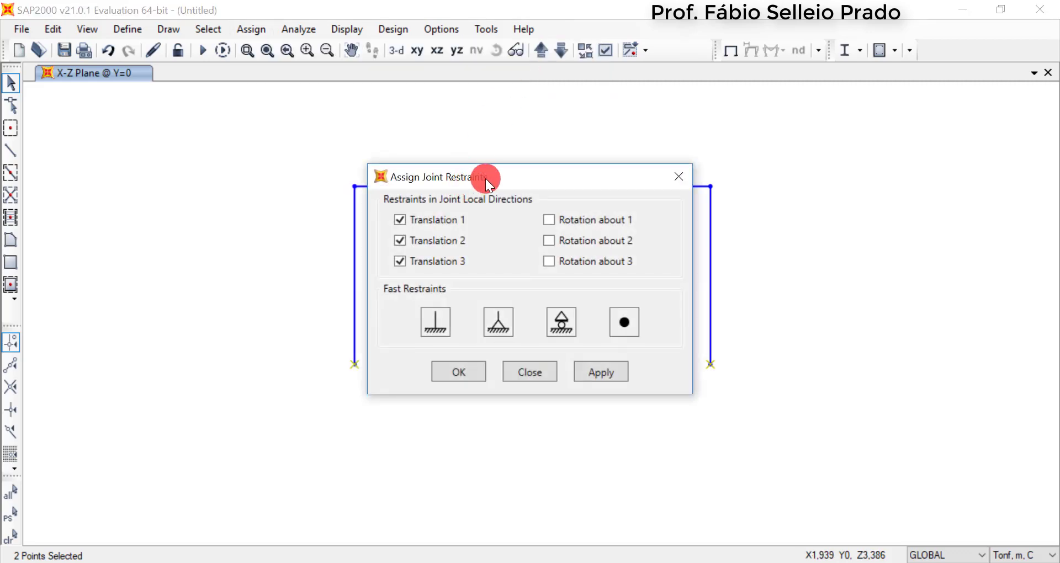
{"action": "left_click_drag", "start_coordinate": [485, 178], "coordinate": [455, 94]}
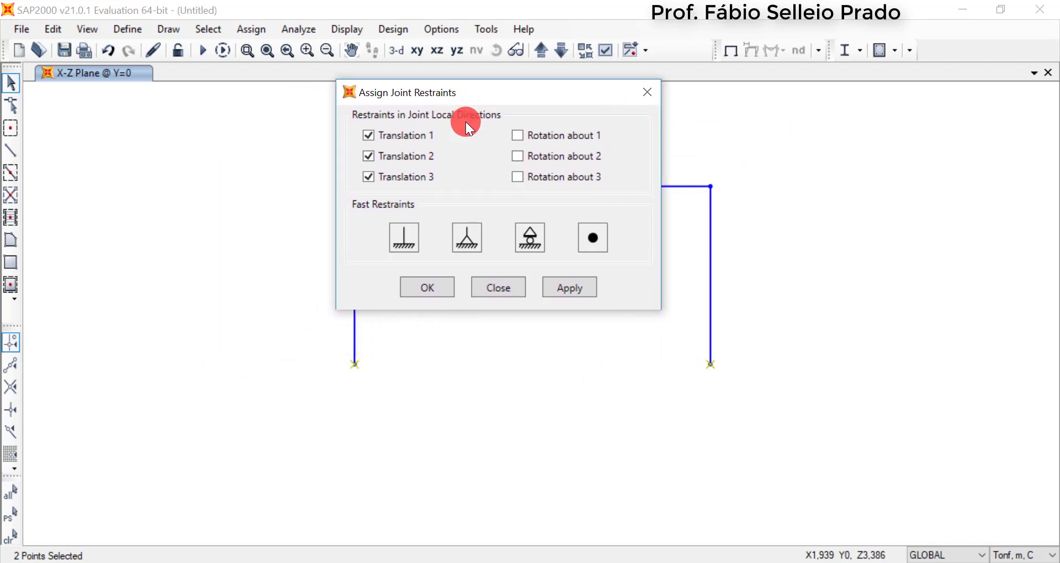
{"action": "mouse_move", "coordinate": [468, 127]}
{"action": "left_mouse_down"}
{"action": "mouse_move", "coordinate": [485, 210]}
{"action": "mouse_move", "coordinate": [481, 134]}
{"action": "left_mouse_up"}
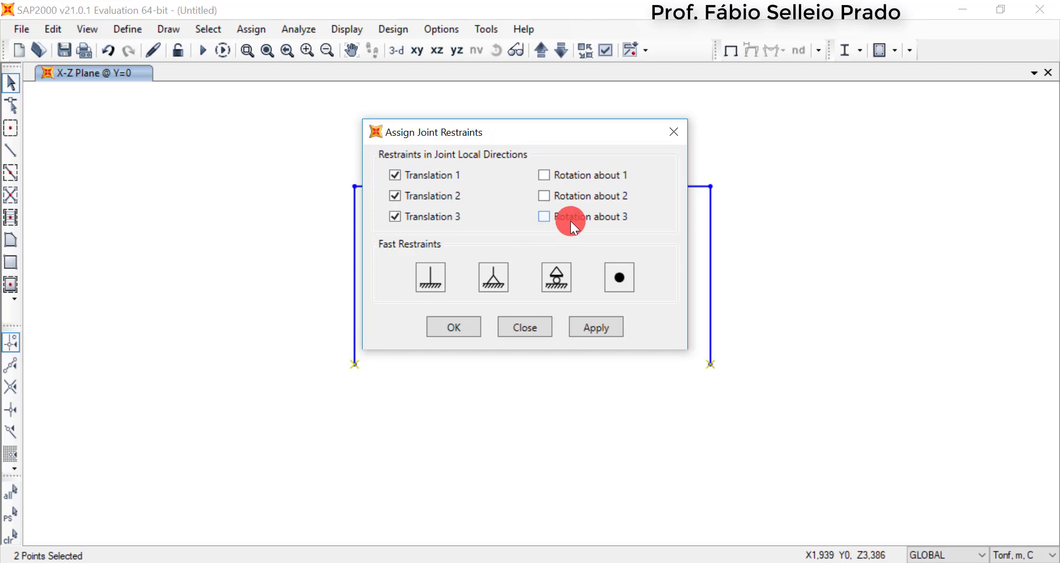
{"action": "left_click", "coordinate": [435, 280]}
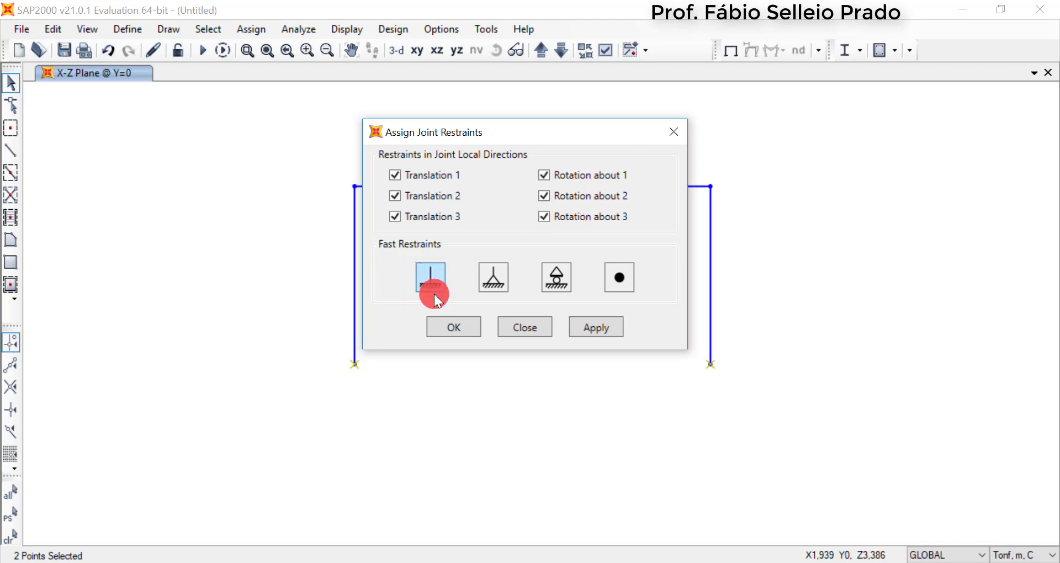
{"action": "left_click", "coordinate": [454, 328]}
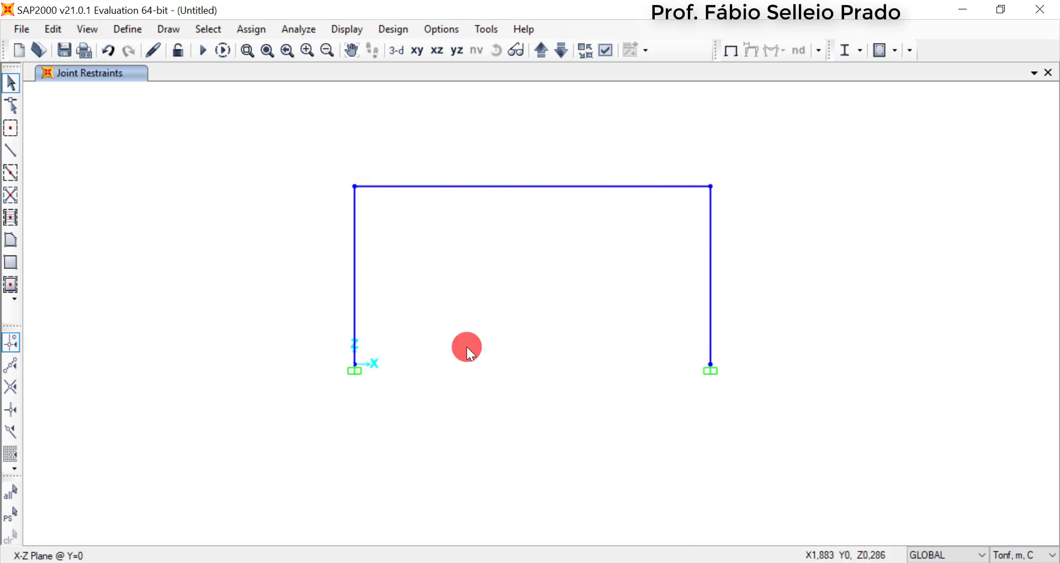
{"action": "scroll", "coordinate": [476, 296], "scroll_direction": "up", "scroll_amount": 2}
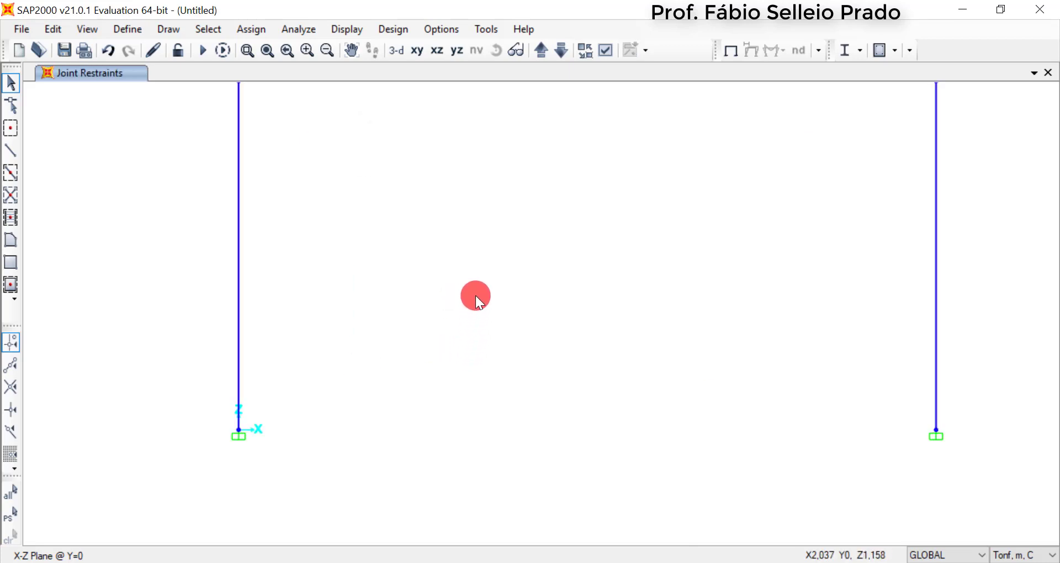
{"action": "scroll", "coordinate": [493, 290], "scroll_direction": "down", "scroll_amount": 2}
{"action": "scroll", "coordinate": [500, 279], "scroll_direction": "up", "scroll_amount": 2}
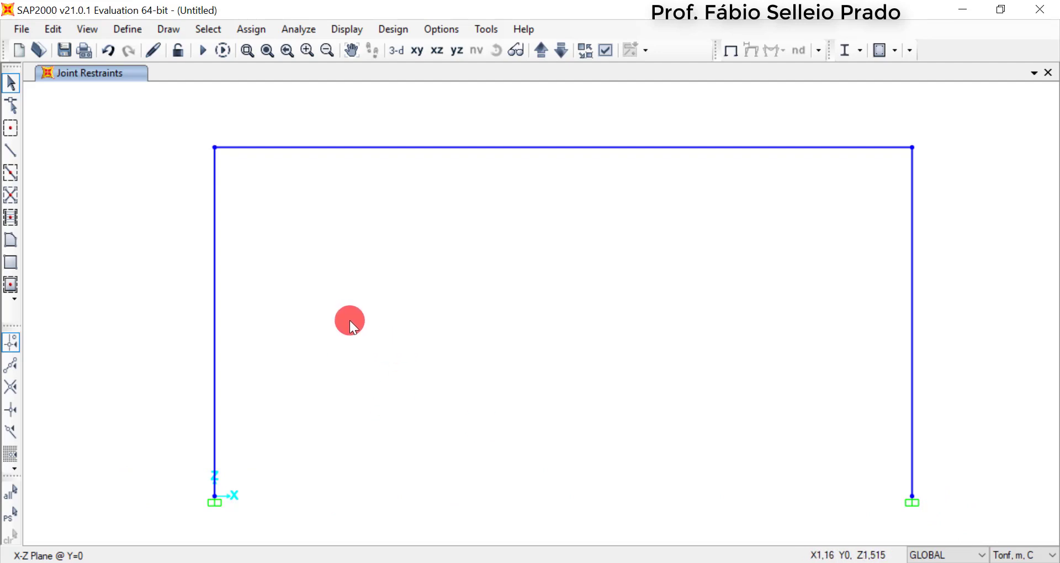
Select the entire portal frame, start Replicate and review its replicate options, accepting all available assignments
{"action": "scroll", "coordinate": [350, 320], "scroll_direction": "down", "scroll_amount": 2}
{"action": "scroll", "coordinate": [360, 314], "scroll_direction": "up", "scroll_amount": 2}
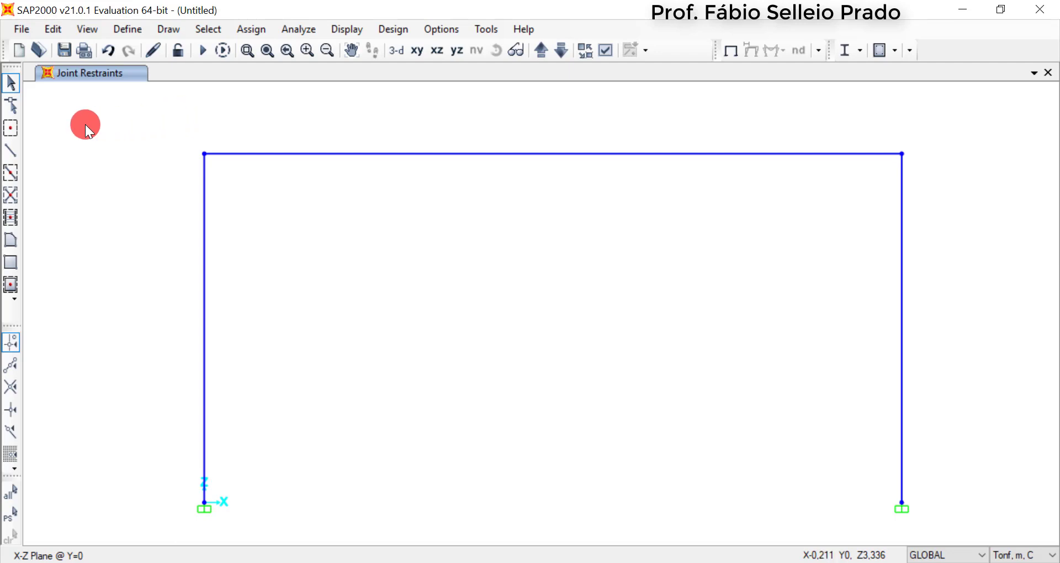
{"action": "left_click_drag", "start_coordinate": [113, 109], "coordinate": [1010, 533]}
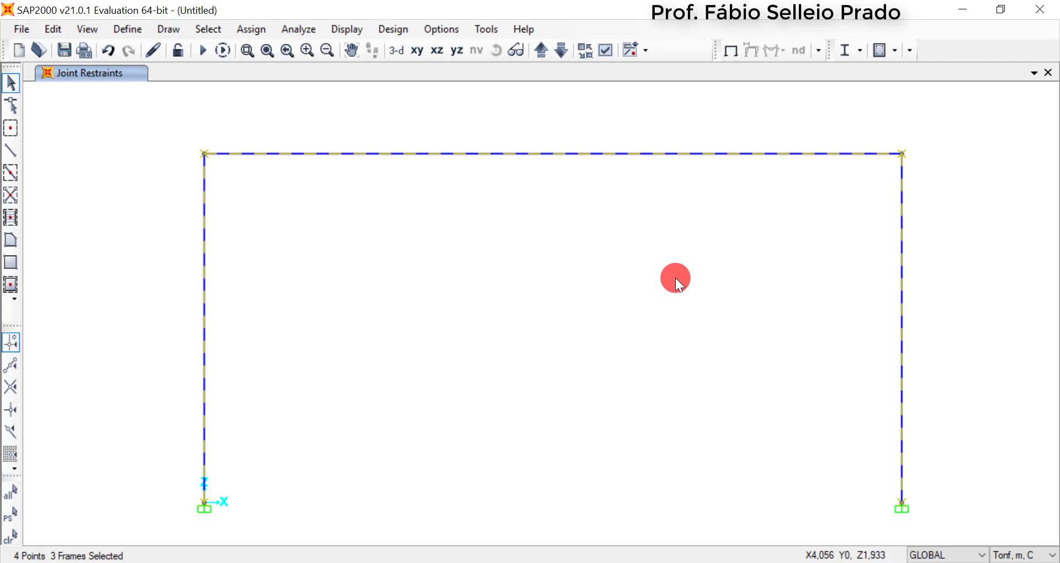
{"action": "key", "text": "ctrl+r"}
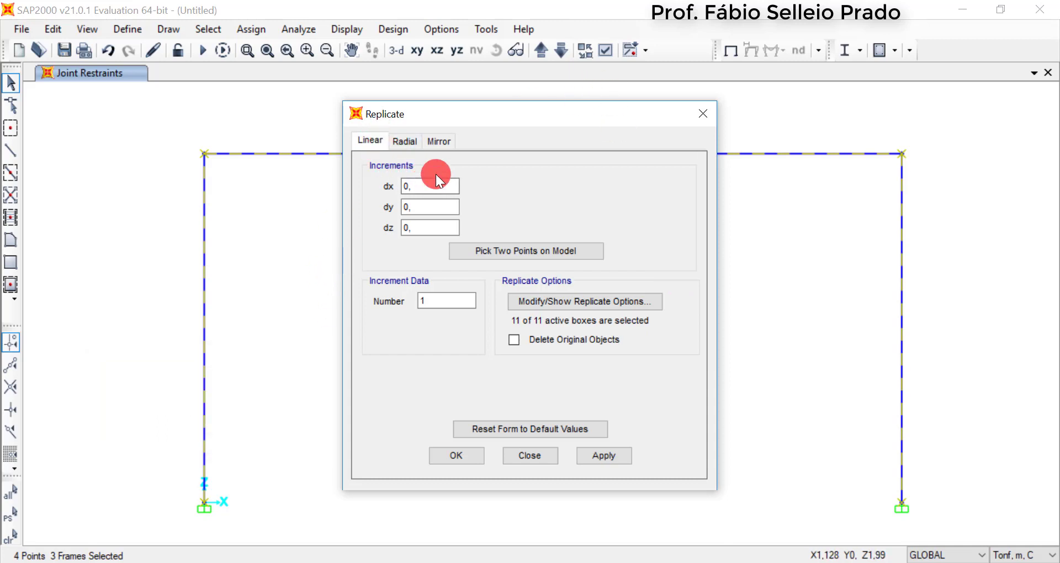
{"action": "left_click", "coordinate": [430, 231]}
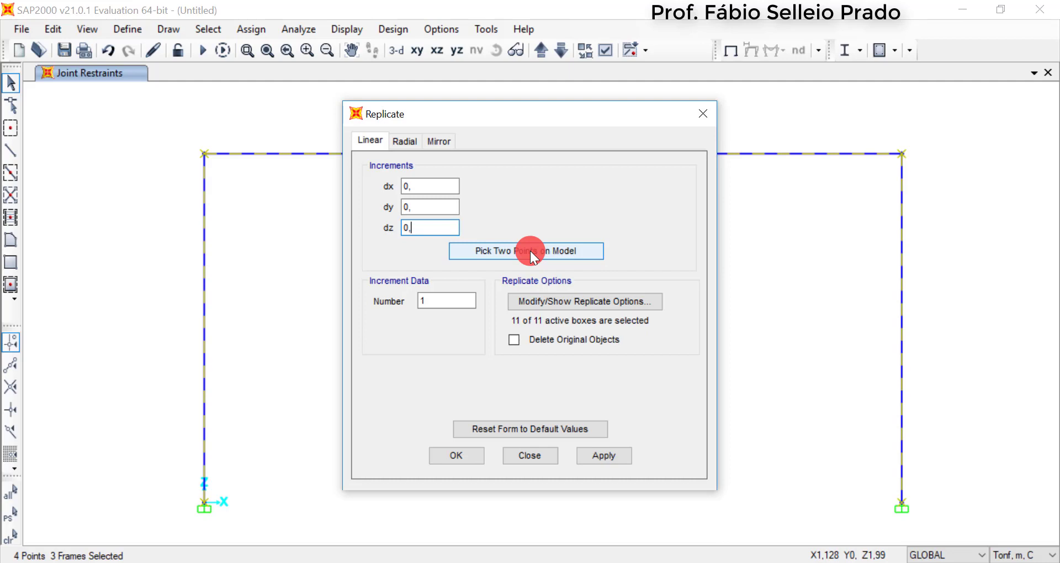
{"action": "left_click", "coordinate": [575, 301]}
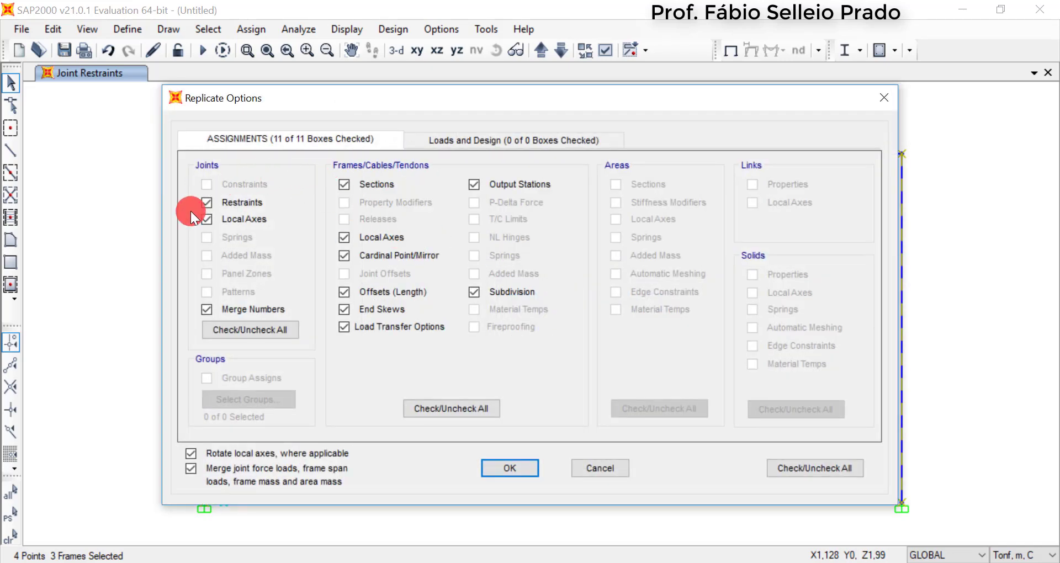
{"action": "left_click", "coordinate": [548, 145]}
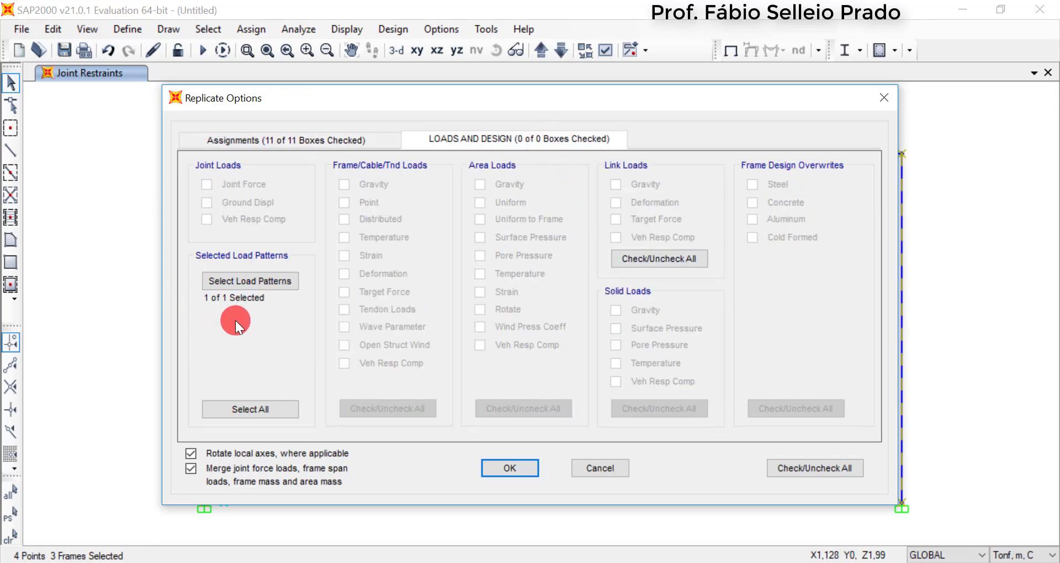
{"action": "left_click", "coordinate": [283, 141]}
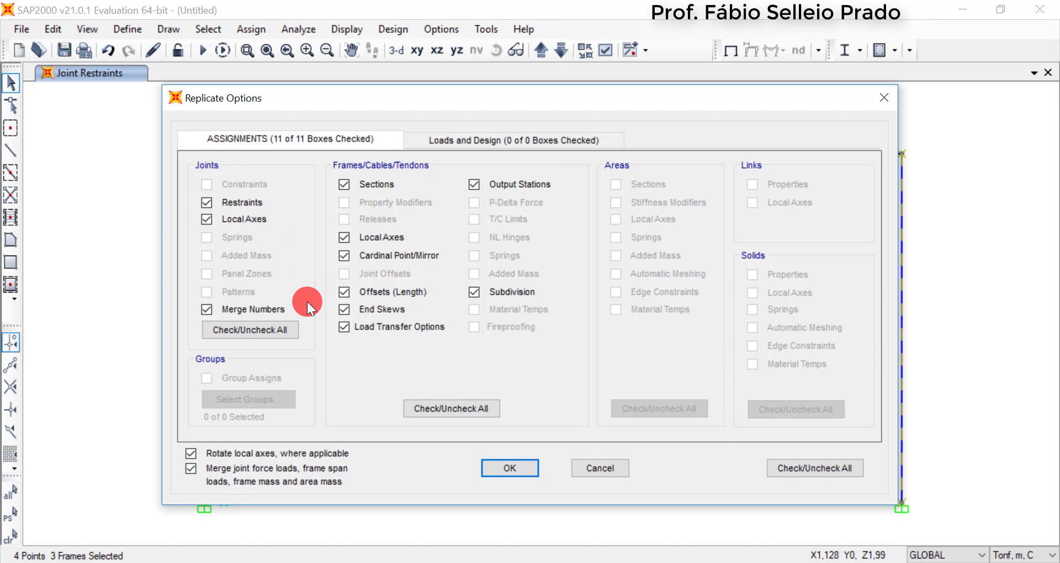
{"action": "left_click", "coordinate": [517, 467]}
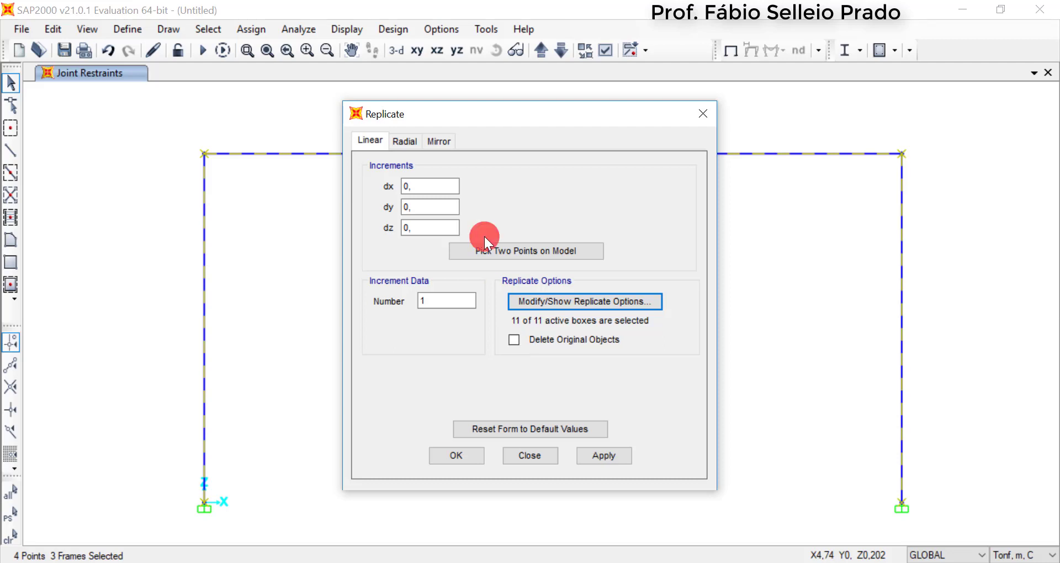
Replicate the selected portal frame linearly once, with a dy increment of 6 m
{"action": "left_click", "coordinate": [429, 209]}
{"action": "left_click_drag", "start_coordinate": [429, 210], "coordinate": [391, 208]}
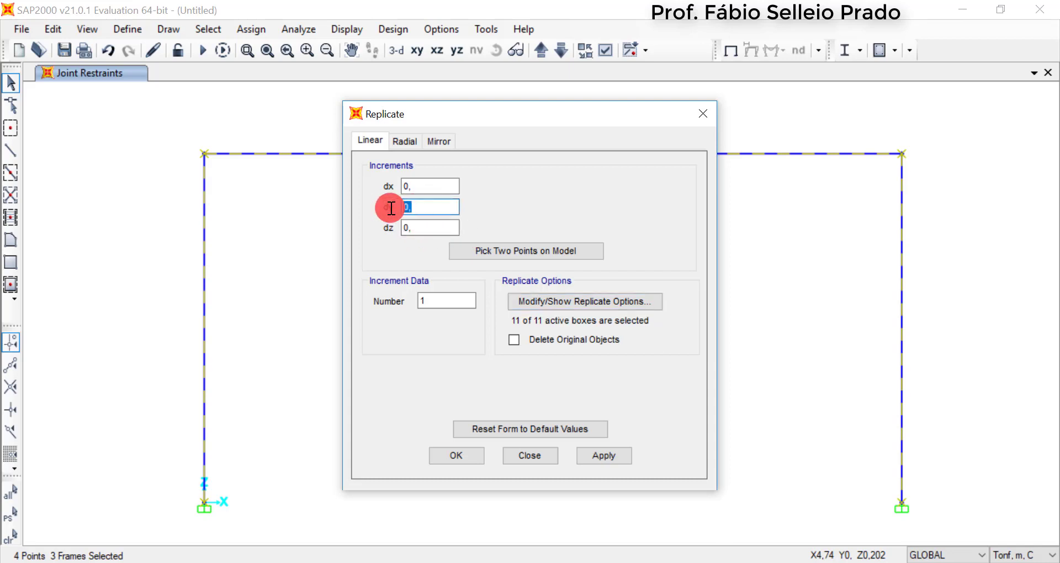
{"action": "type", "text": "6"}
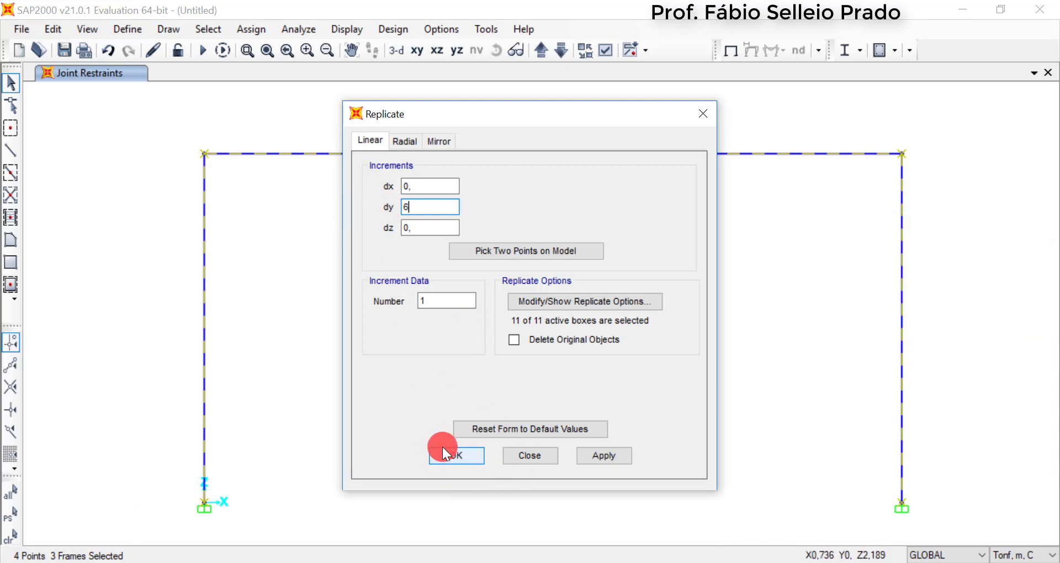
{"action": "left_click", "coordinate": [406, 137]}
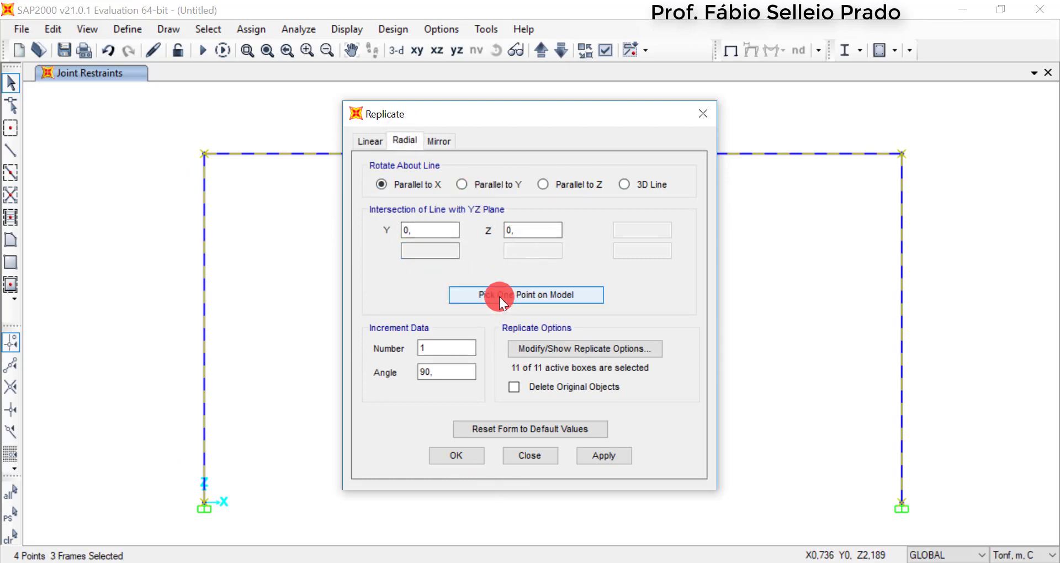
{"action": "left_click", "coordinate": [442, 138]}
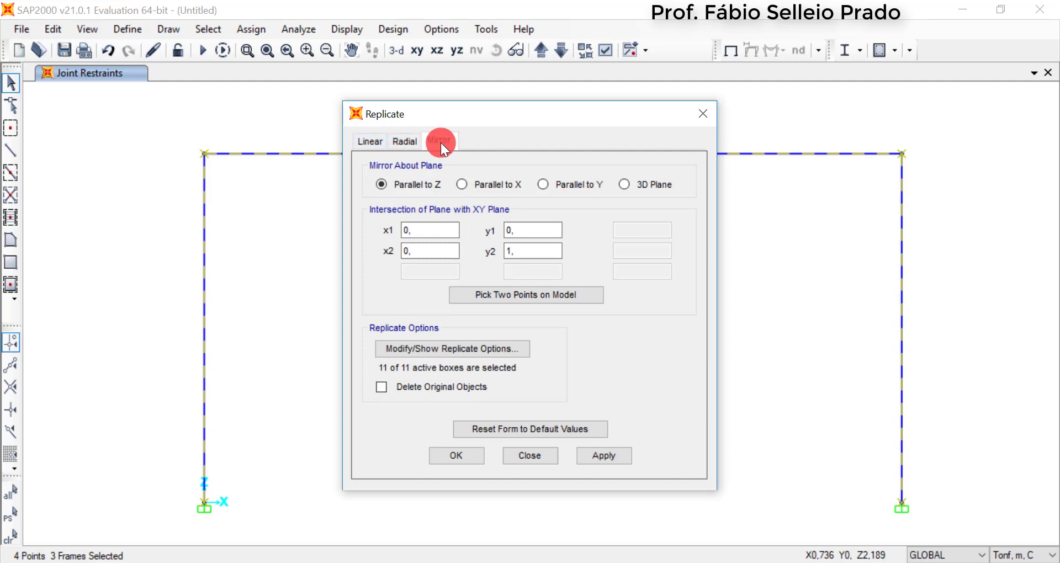
{"action": "left_click", "coordinate": [374, 144]}
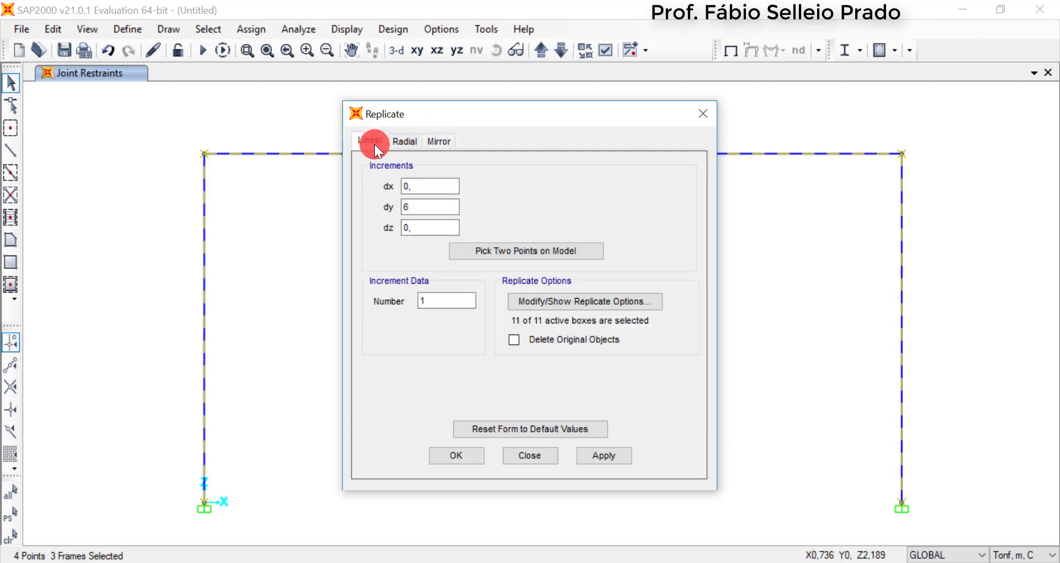
{"action": "double_click", "coordinate": [422, 209]}
{"action": "type", "text": "6"}
{"action": "left_click", "coordinate": [475, 459]}
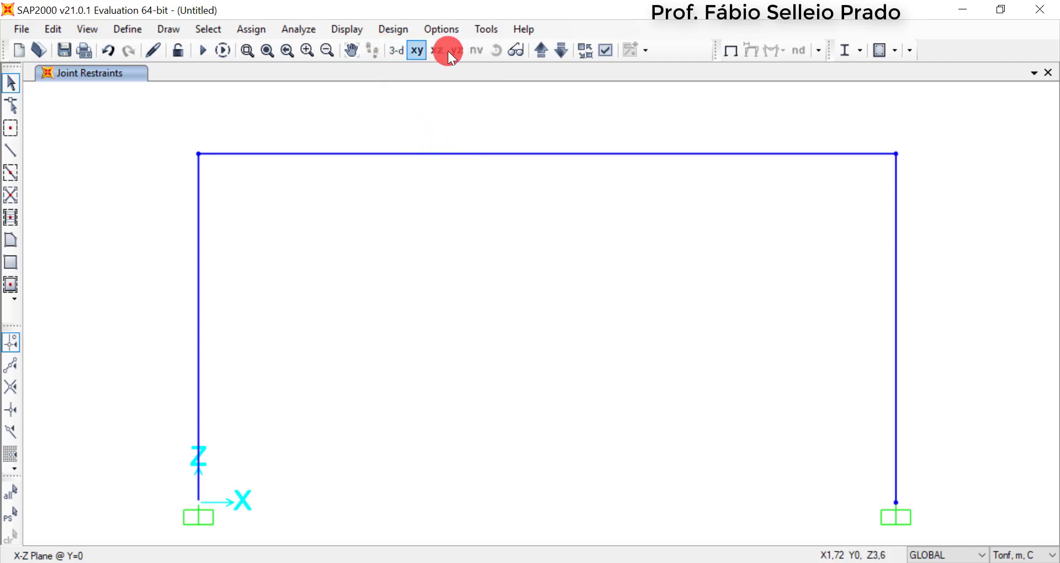
Switch to the default 3D view and fit both portal frames into view
{"action": "left_click", "coordinate": [389, 50]}
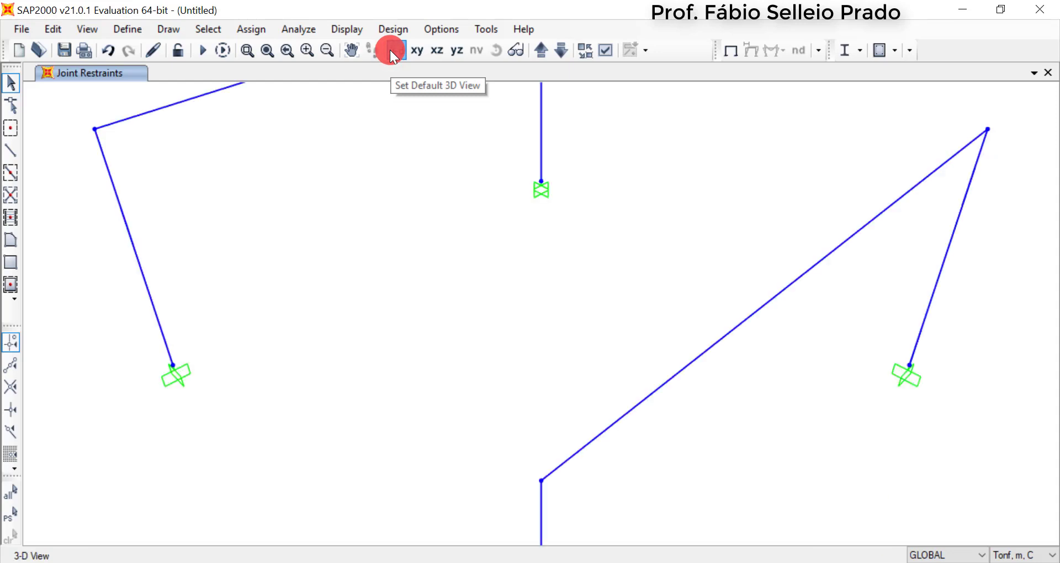
{"action": "scroll", "coordinate": [397, 249], "scroll_direction": "down", "scroll_amount": 3}
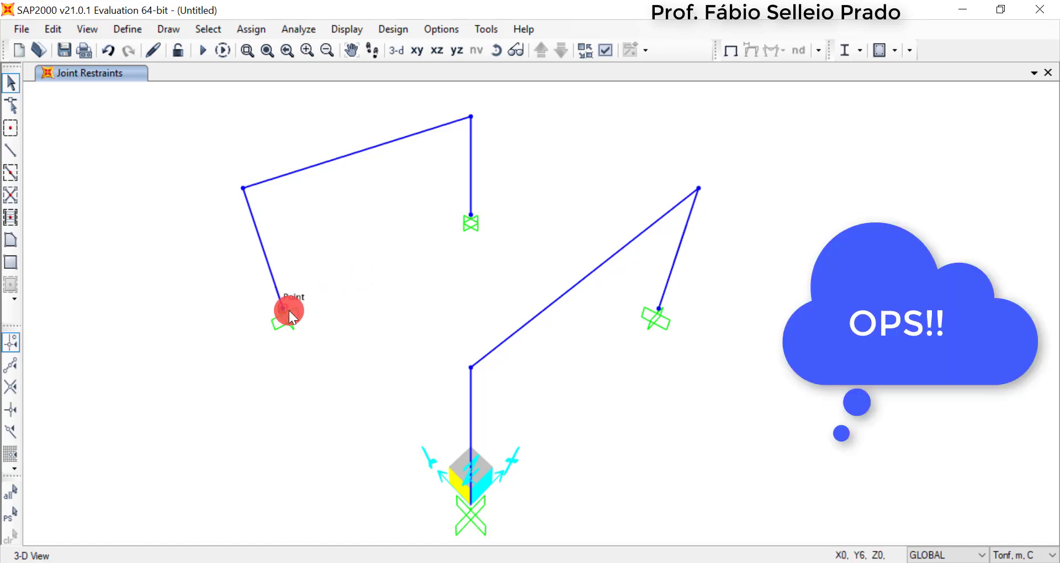
{"action": "middle_click_drag", "start_coordinate": [488, 457], "coordinate": [508, 336]}
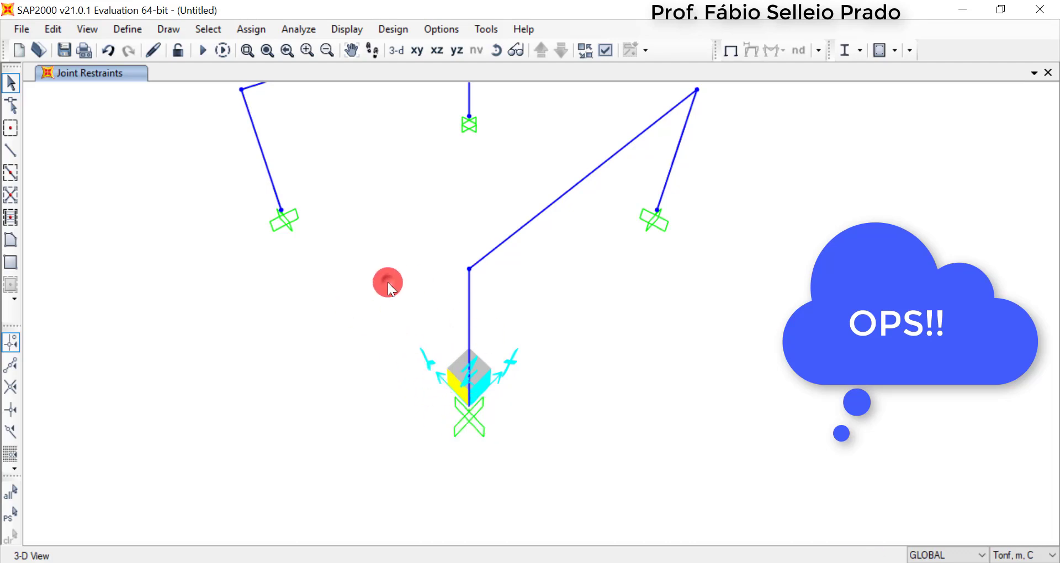
{"action": "middle_click_drag", "start_coordinate": [387, 283], "coordinate": [384, 325]}
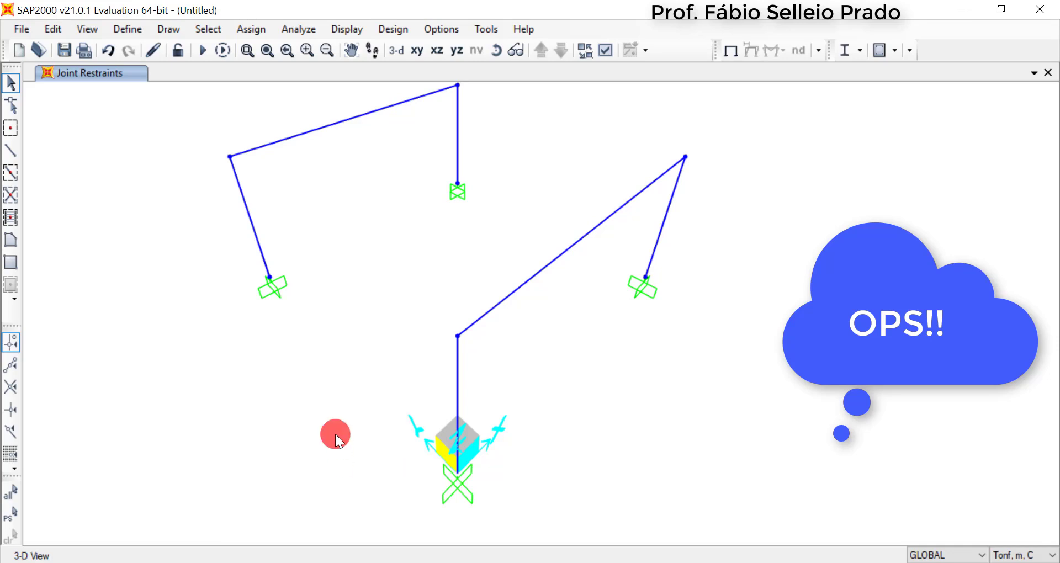
{"action": "middle_click_drag", "start_coordinate": [328, 394], "coordinate": [334, 442]}
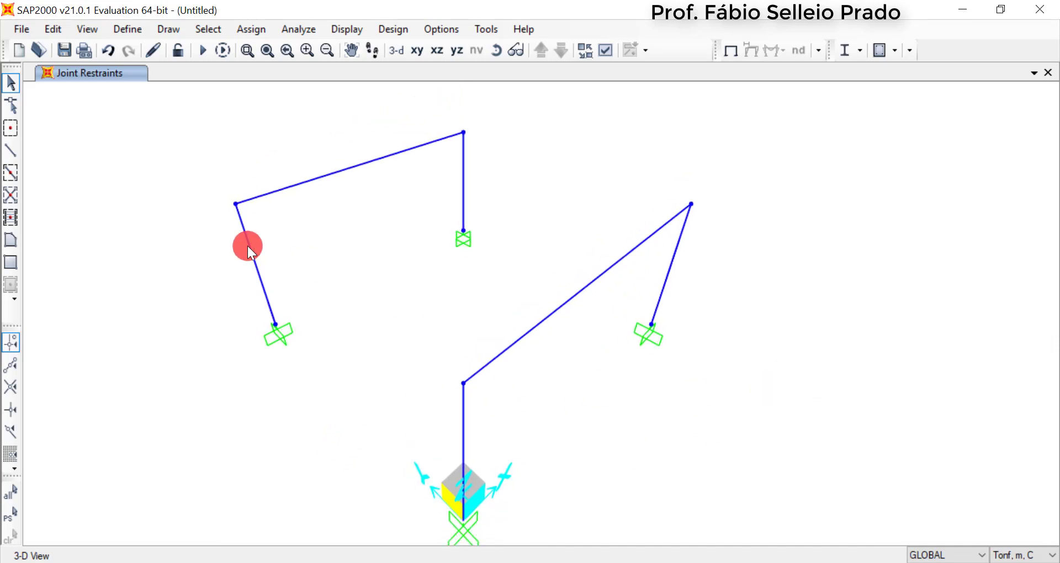
{"action": "middle_click_drag", "start_coordinate": [377, 291], "coordinate": [413, 277]}
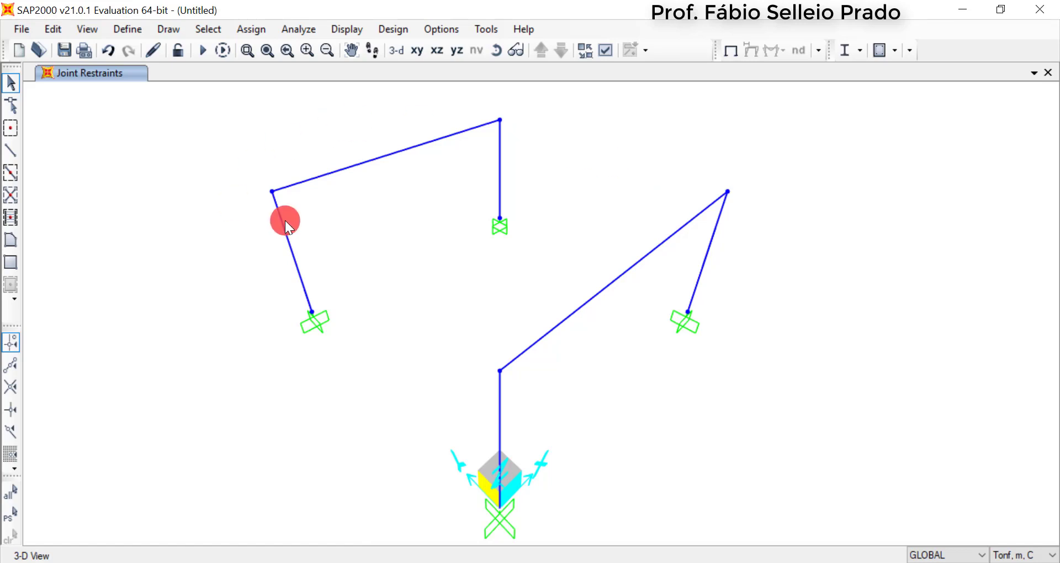
Draw a straight FSEC1 frame between the column-top joints at X 0, from Y 6 to Y 0, then end the line
{"action": "left_click", "coordinate": [11, 149]}
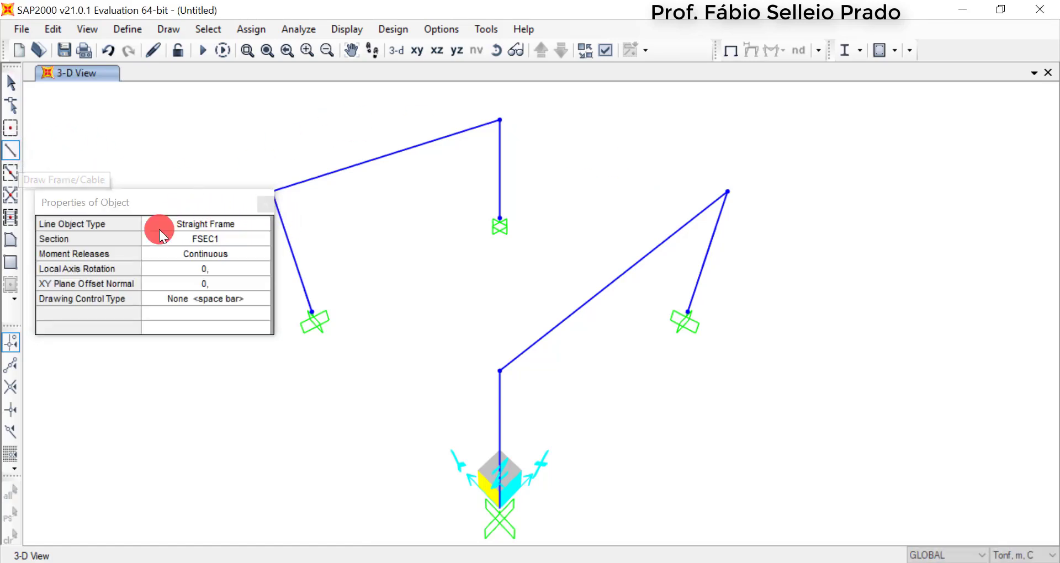
{"action": "left_click_drag", "start_coordinate": [192, 205], "coordinate": [127, 181]}
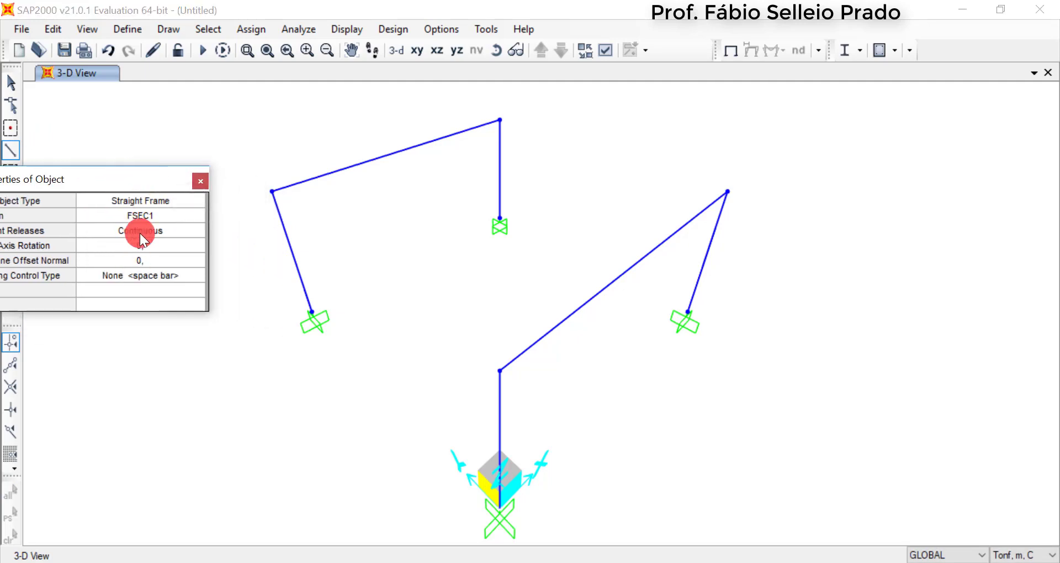
{"action": "left_click", "coordinate": [270, 189]}
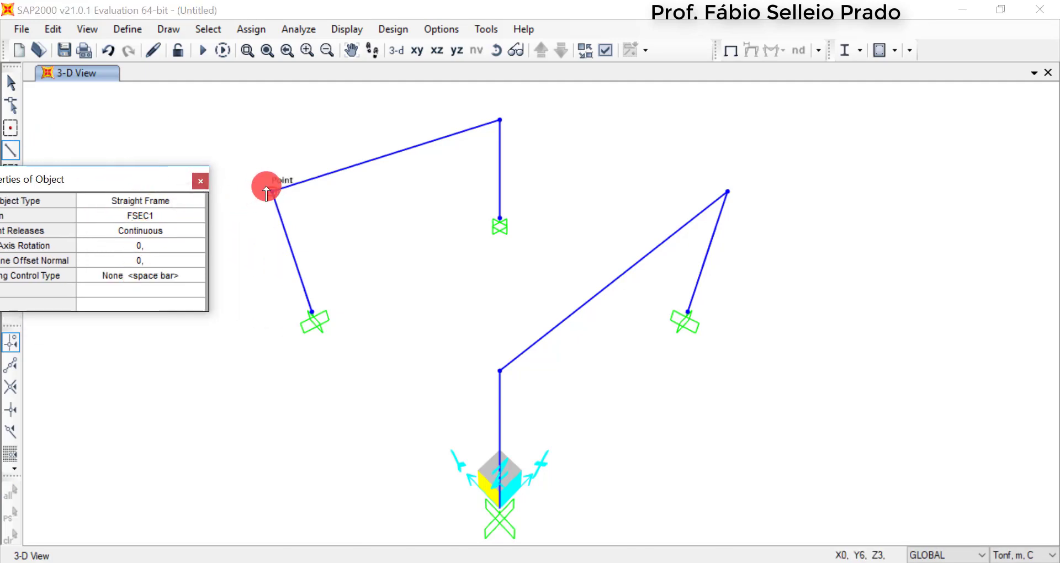
{"action": "left_click", "coordinate": [501, 372]}
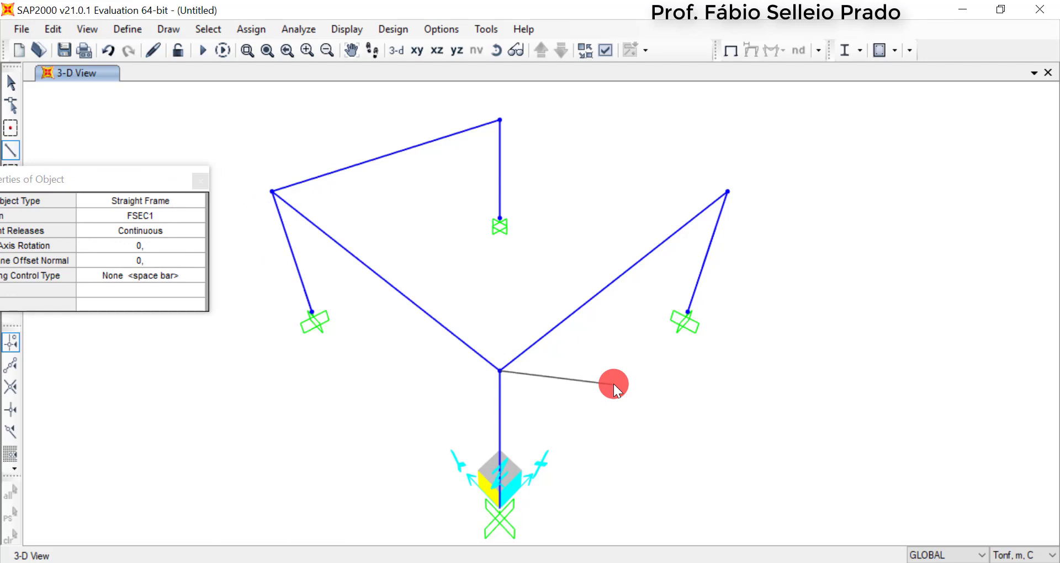
{"action": "right_click", "coordinate": [614, 384]}
Draw a matching frame between the column-top joints at X 6, from Y 6 to Y 0, then leave the drawing command
{"action": "left_click", "coordinate": [502, 120]}
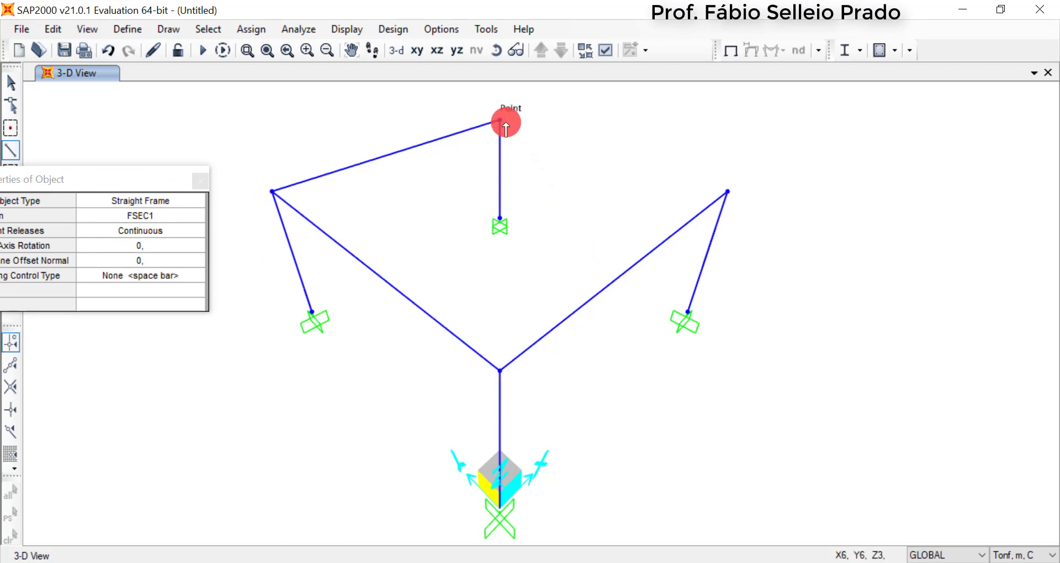
{"action": "left_click", "coordinate": [728, 191]}
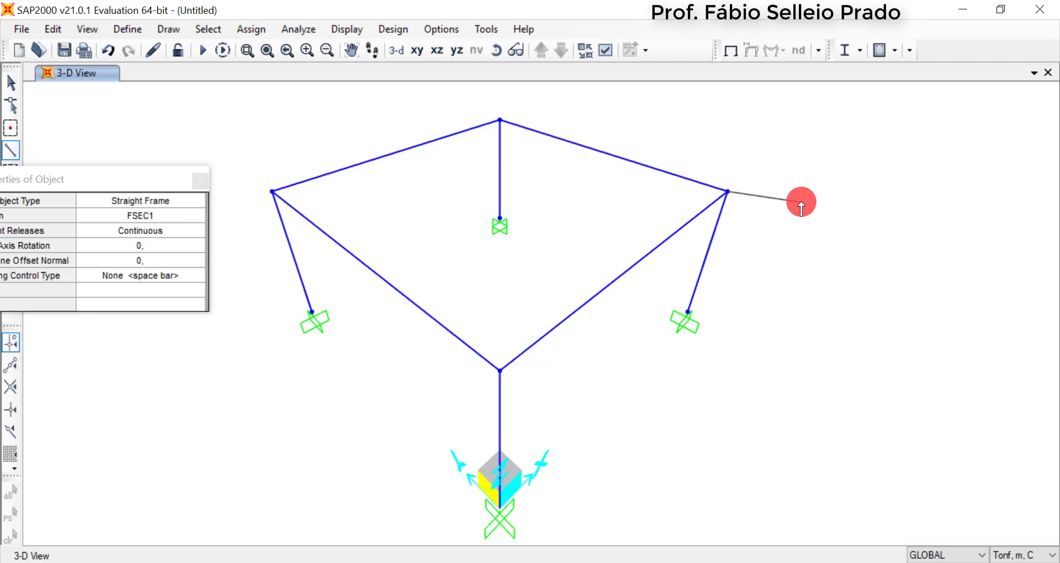
{"action": "right_click", "coordinate": [801, 202]}
{"action": "left_click", "coordinate": [206, 182]}
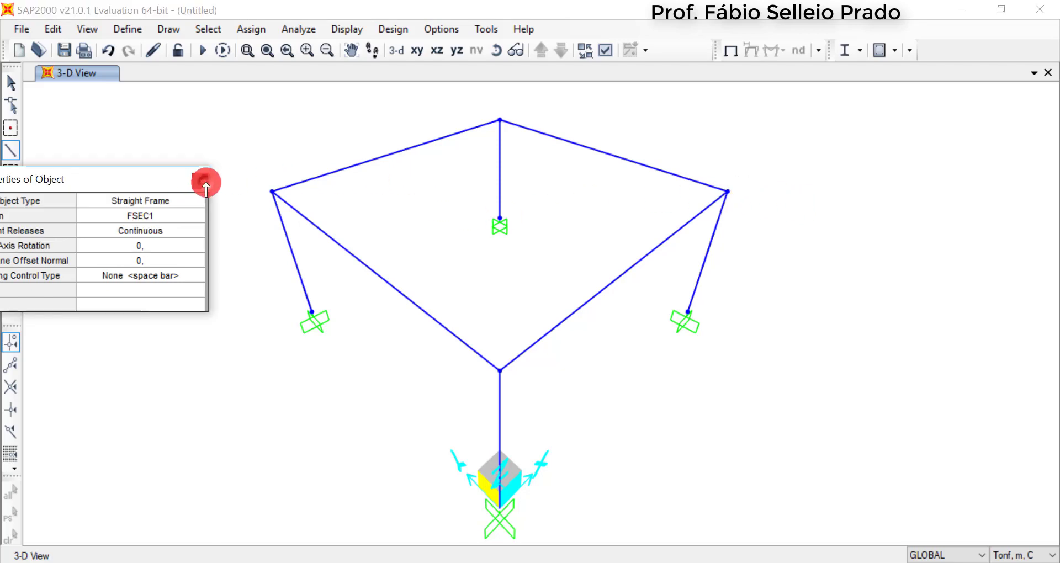
{"action": "key", "text": "Escape"}
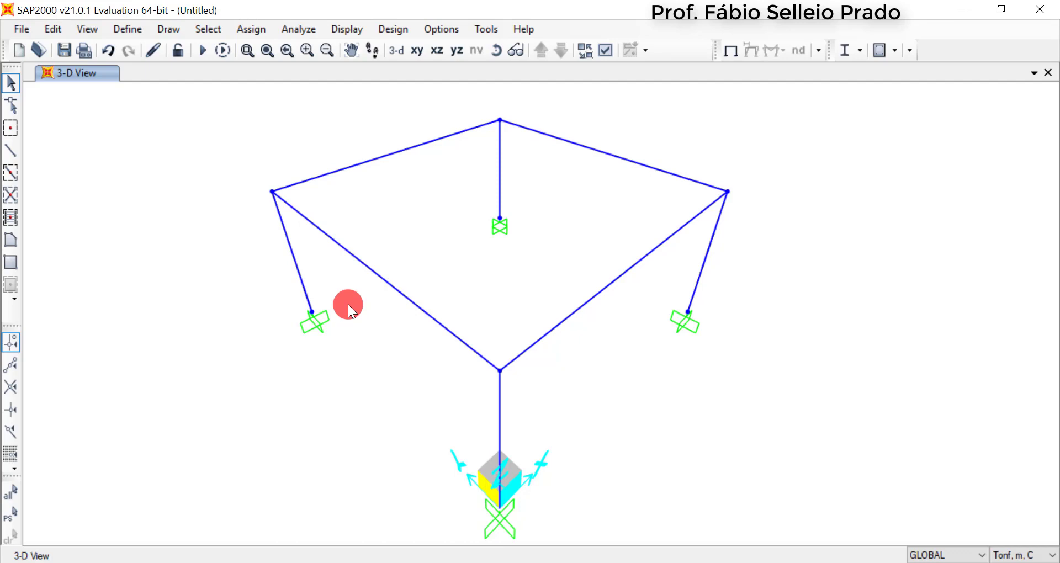
Start a new rectangular frame section property of type Concrete
{"action": "left_click", "coordinate": [134, 31]}
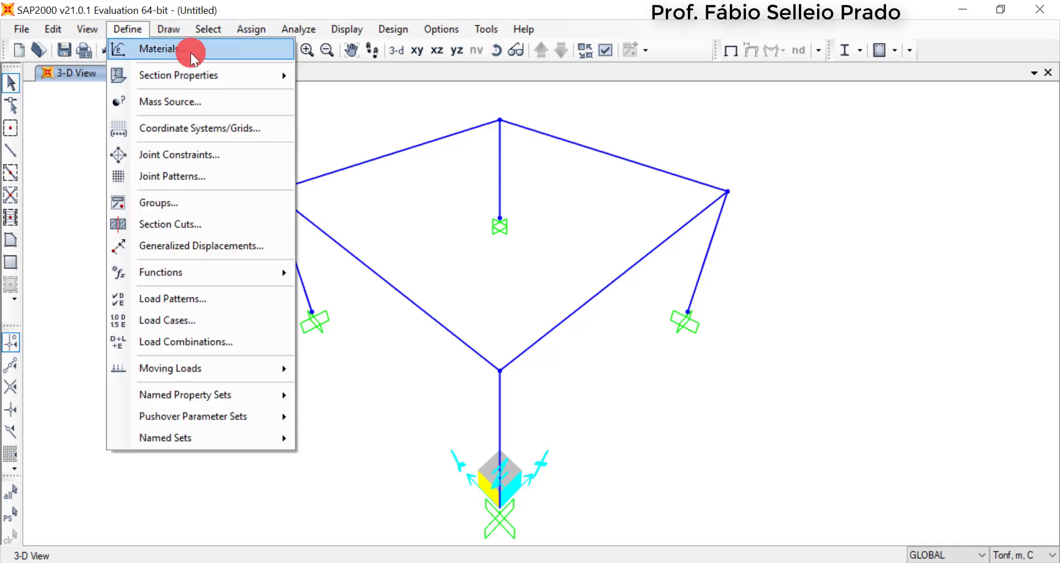
{"action": "mouse_move", "coordinate": [193, 72]}
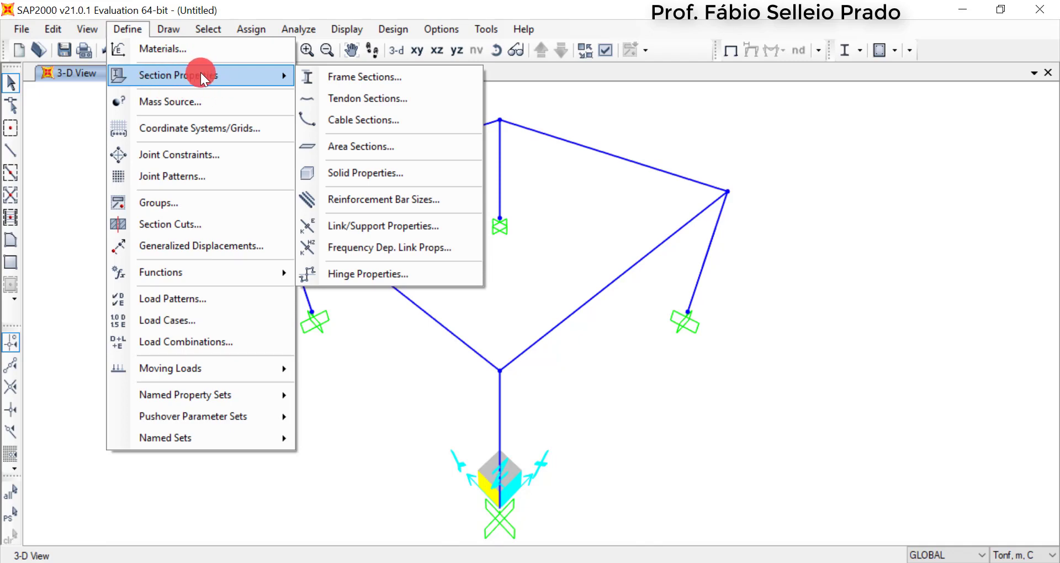
{"action": "left_click", "coordinate": [398, 78]}
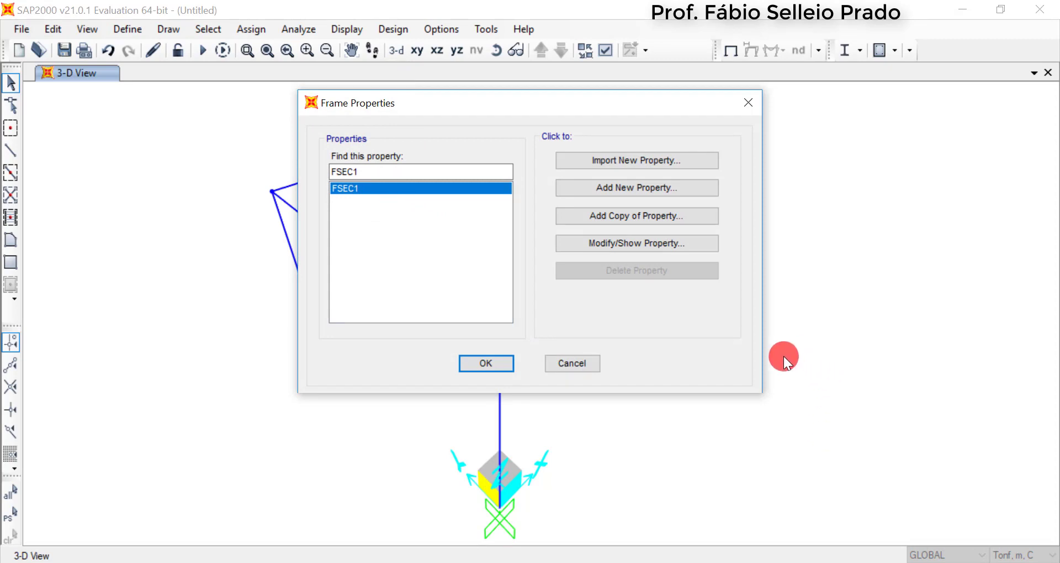
{"action": "left_click", "coordinate": [628, 191]}
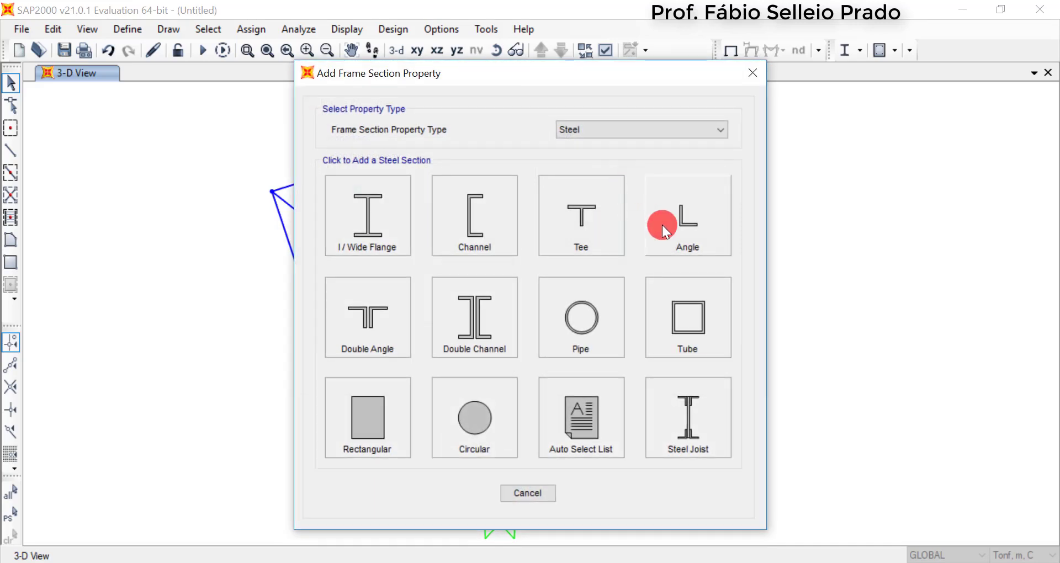
{"action": "left_click", "coordinate": [661, 126]}
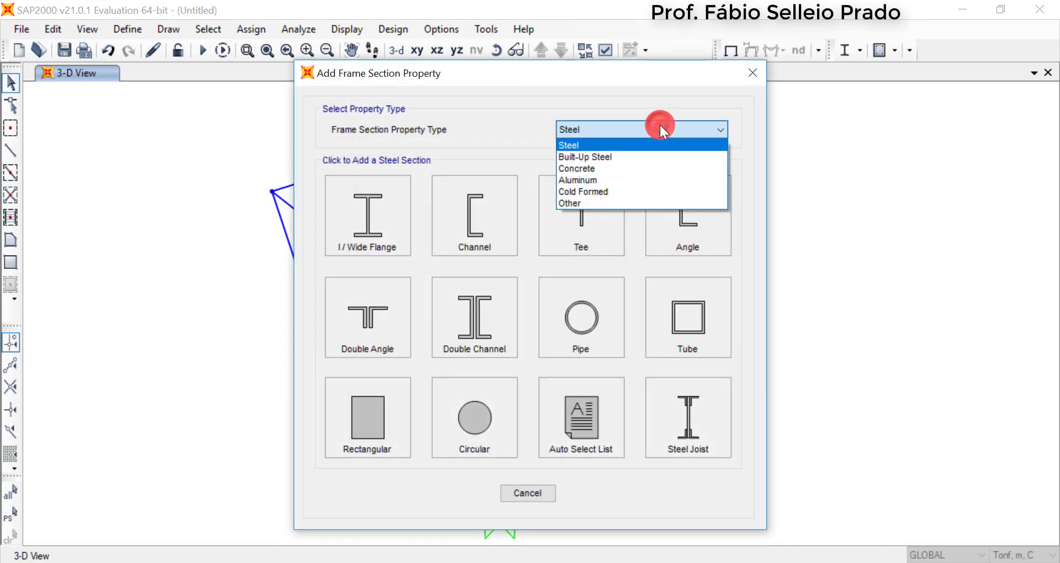
{"action": "left_click", "coordinate": [626, 172]}
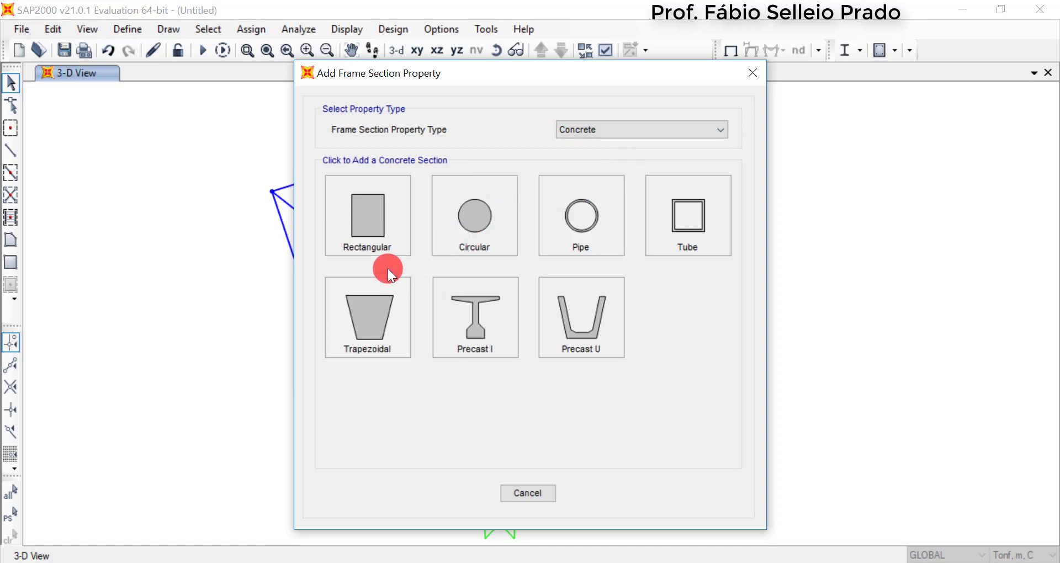
{"action": "left_click", "coordinate": [376, 236]}
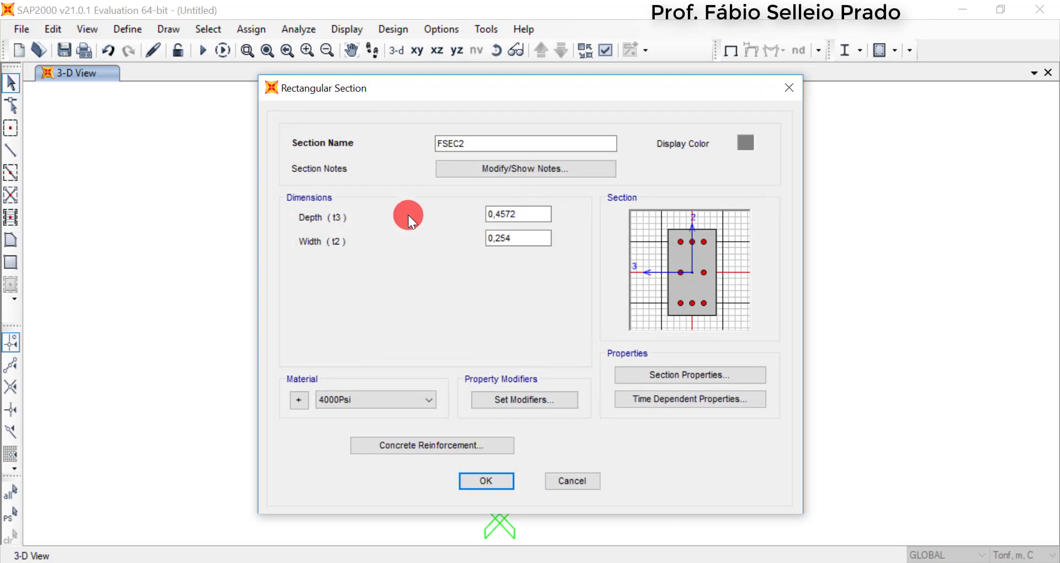
Name the rectangular section Pilar and set both its depth (t3) and width (t2) to 0,4 m
{"action": "left_click_drag", "start_coordinate": [471, 142], "coordinate": [429, 141]}
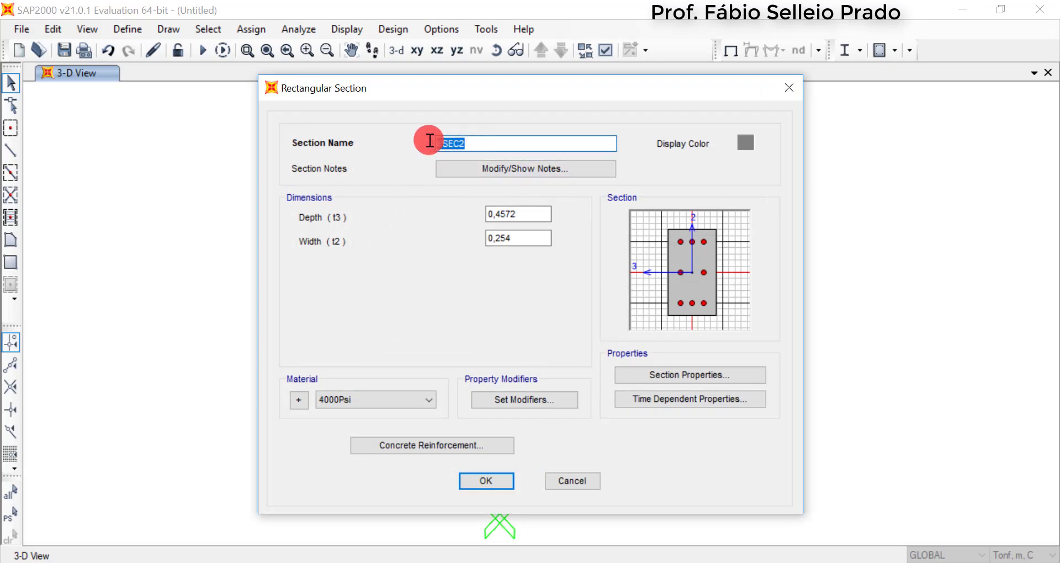
{"action": "type", "text": "Pilar"}
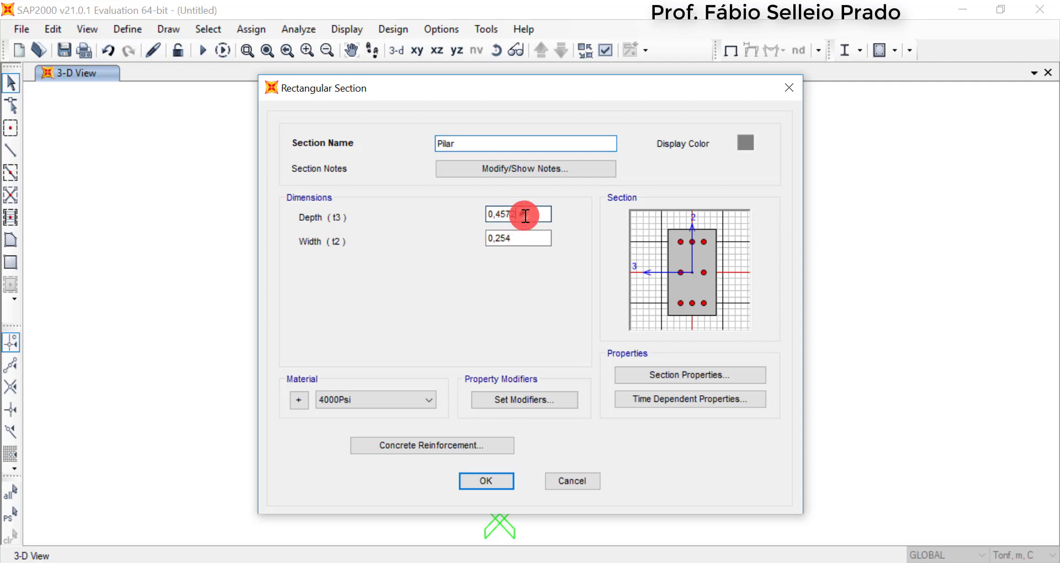
{"action": "left_click", "coordinate": [532, 216]}
{"action": "left_click_drag", "start_coordinate": [501, 214], "coordinate": [551, 218]}
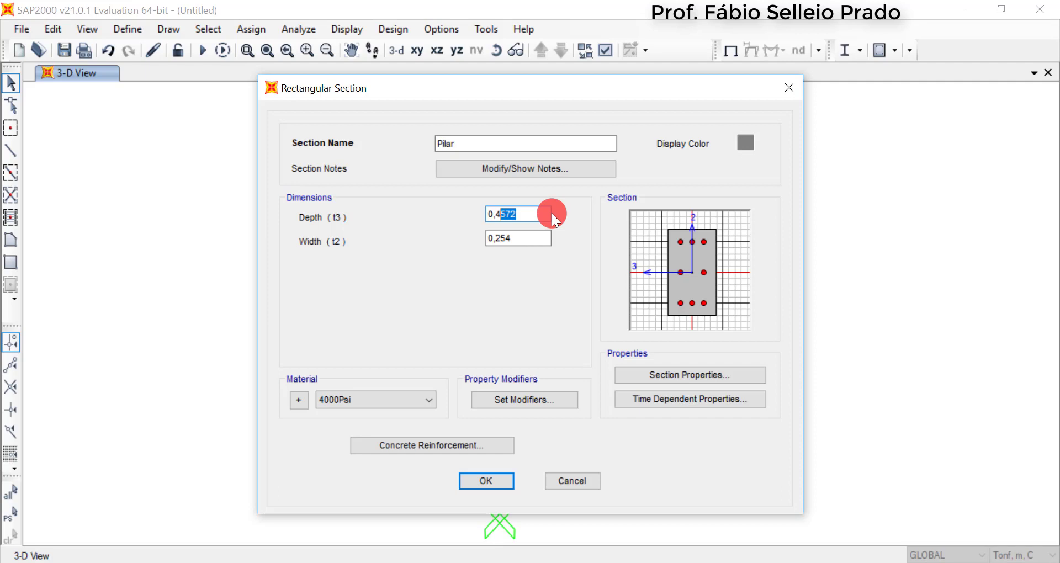
{"action": "key", "text": "BackSpace"}
{"action": "left_click_drag", "start_coordinate": [516, 233], "coordinate": [498, 244]}
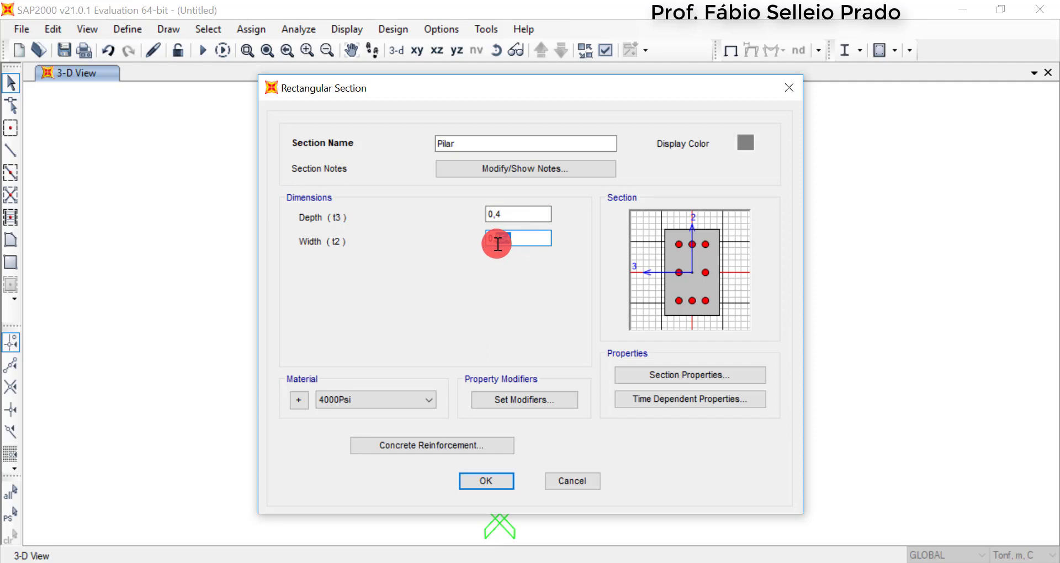
{"action": "type", "text": "0,4"}
{"action": "left_click", "coordinate": [537, 219]}
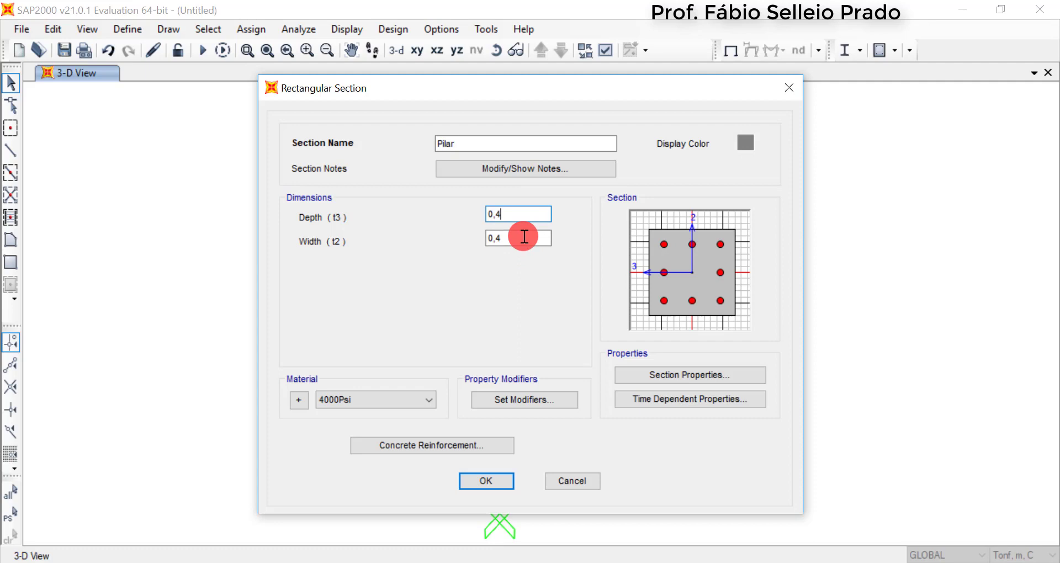
{"action": "left_click_drag", "start_coordinate": [559, 83], "coordinate": [549, 59]}
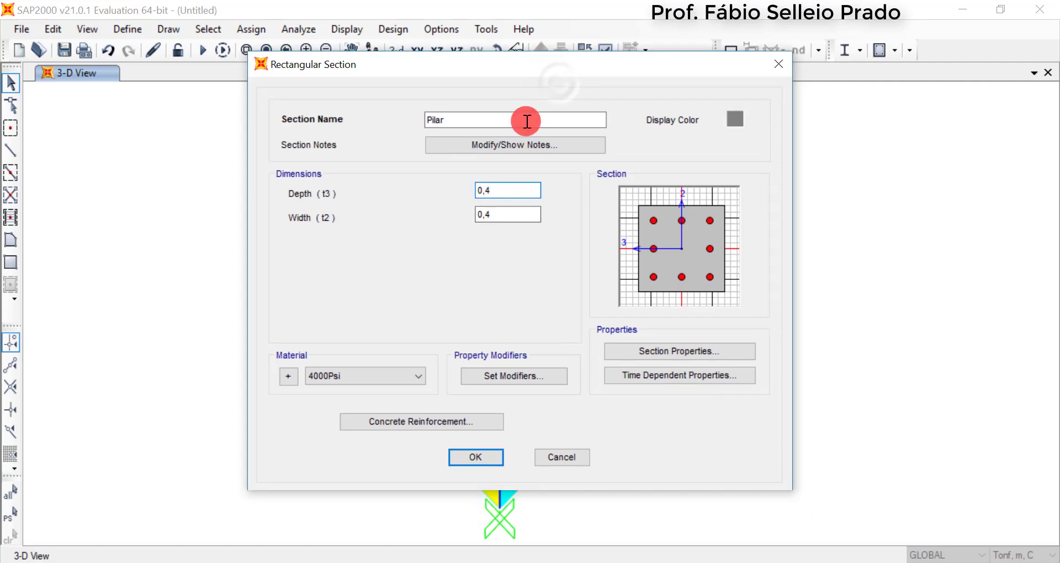
{"action": "left_click_drag", "start_coordinate": [513, 192], "coordinate": [467, 214]}
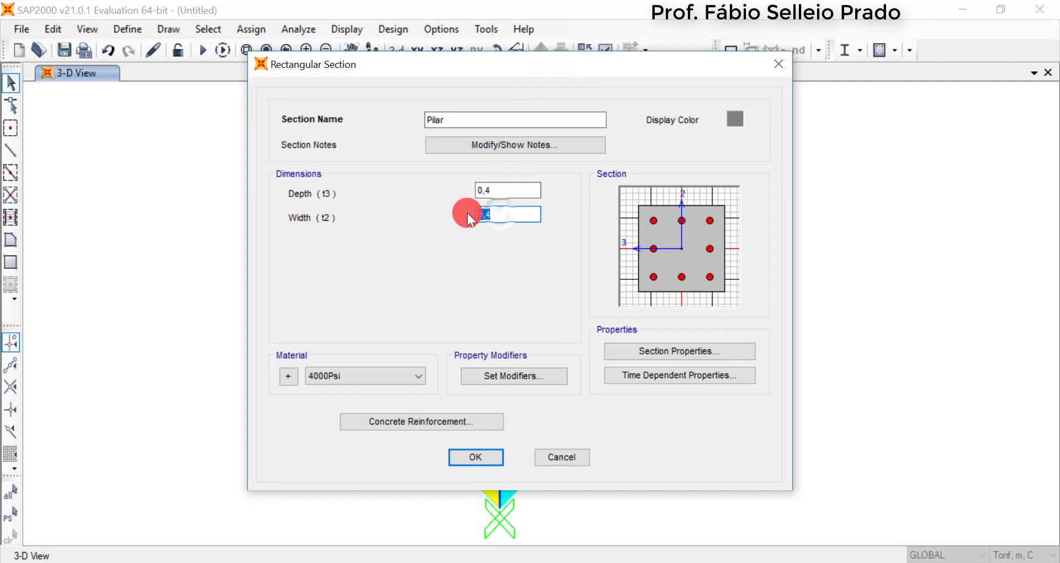
{"action": "left_click", "coordinate": [513, 195]}
{"action": "left_click", "coordinate": [492, 220]}
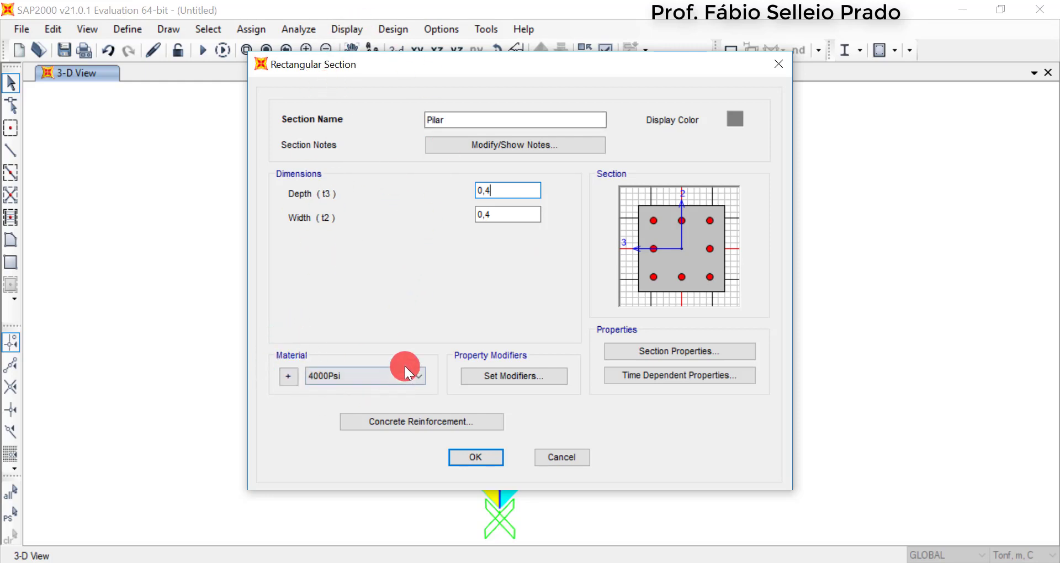
{"action": "left_click", "coordinate": [356, 377]}
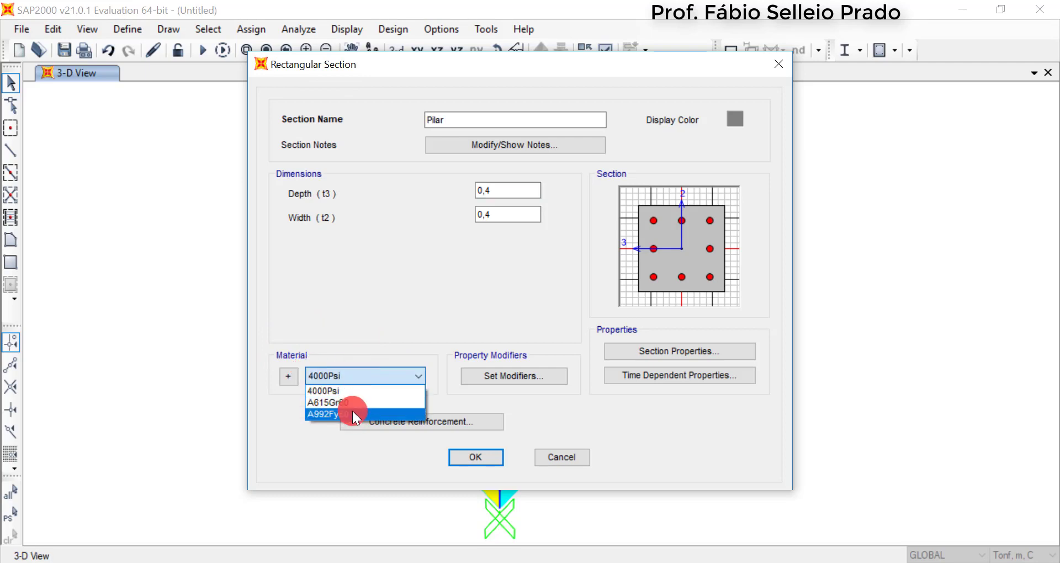
{"action": "left_click", "coordinate": [366, 337]}
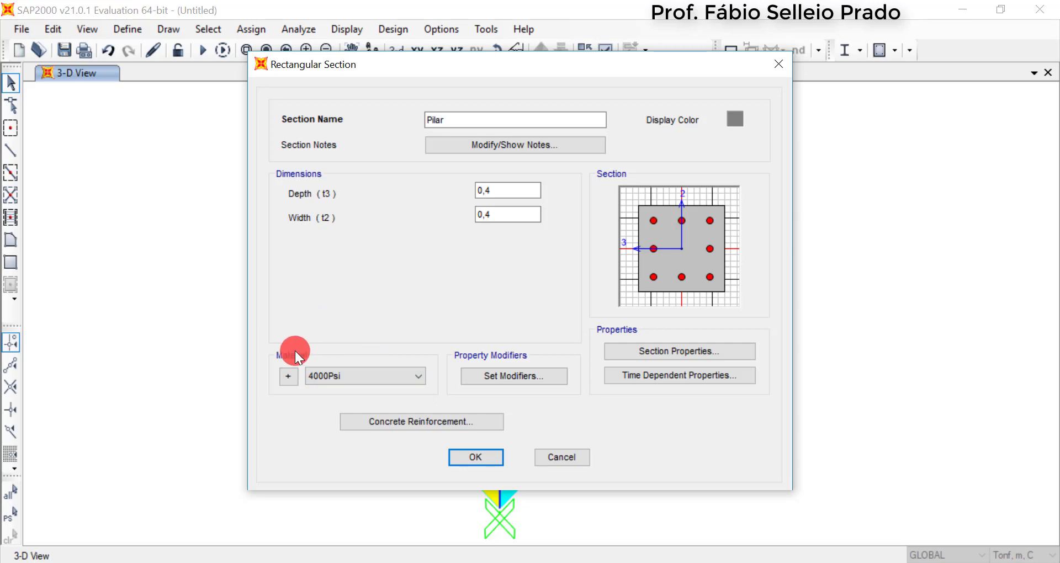
Start adding a new material from the section definition, with region Europe and material type Concrete
{"action": "left_click", "coordinate": [289, 378]}
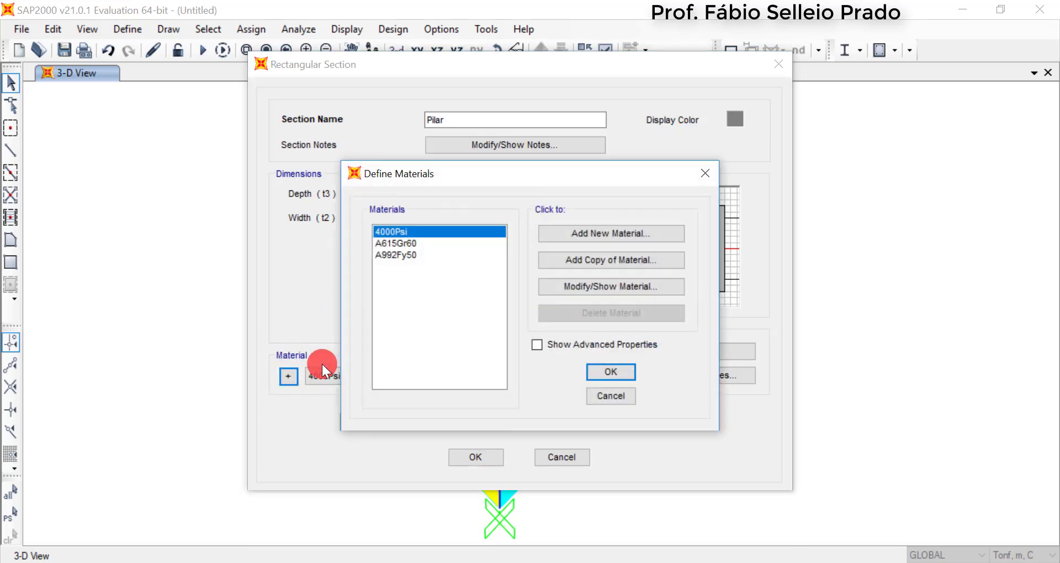
{"action": "left_click", "coordinate": [615, 233]}
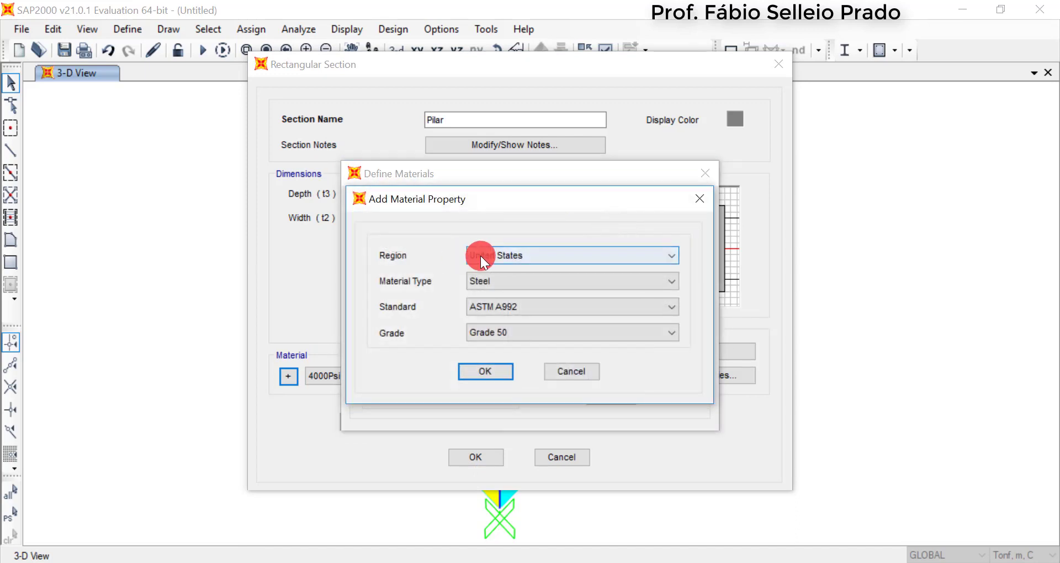
{"action": "left_click", "coordinate": [480, 256]}
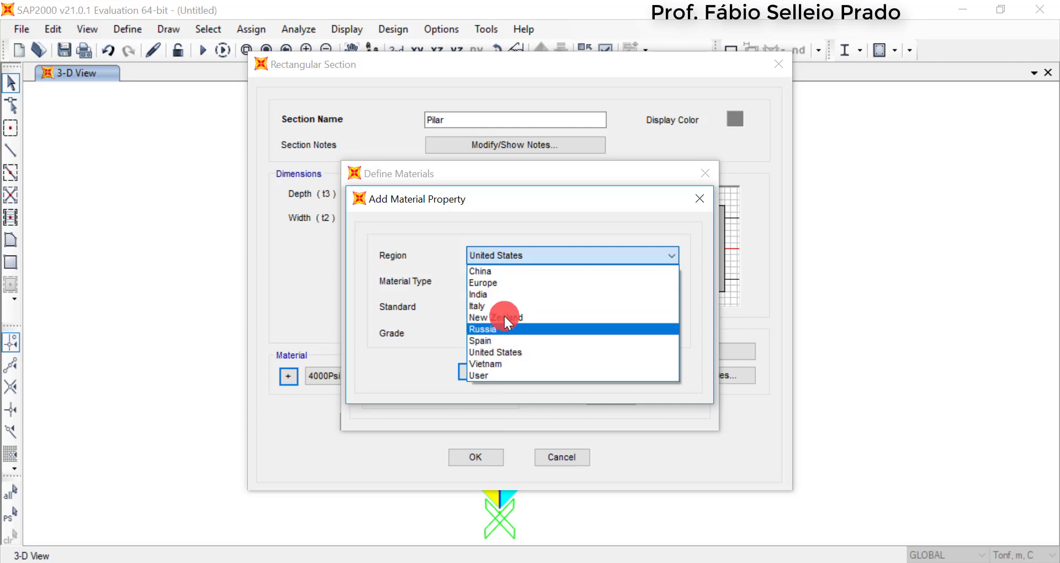
{"action": "left_click", "coordinate": [503, 283]}
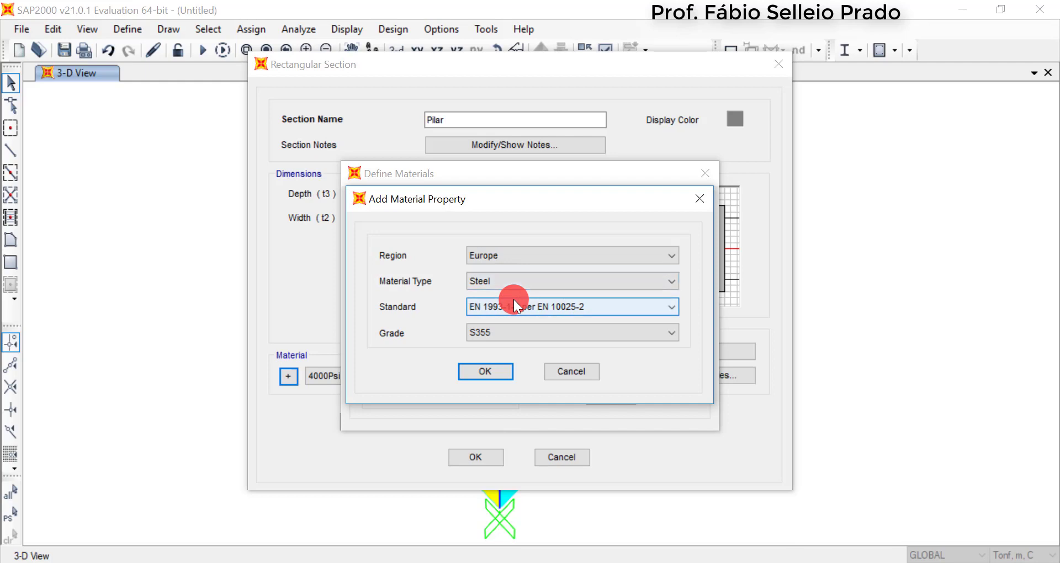
{"action": "left_click", "coordinate": [522, 277]}
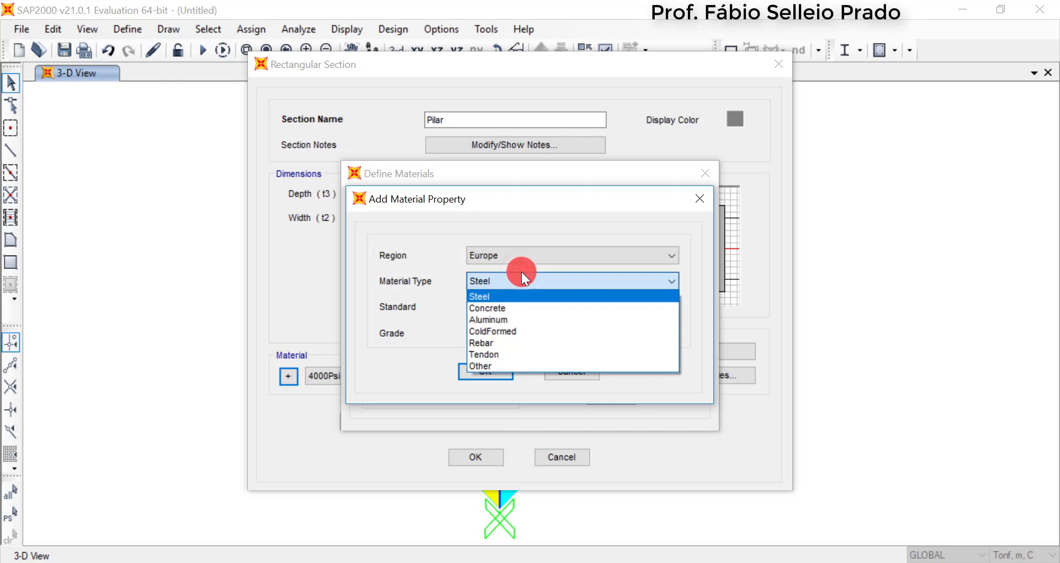
{"action": "left_click", "coordinate": [517, 308]}
{"action": "left_click", "coordinate": [537, 308]}
{"action": "left_click", "coordinate": [537, 308]}
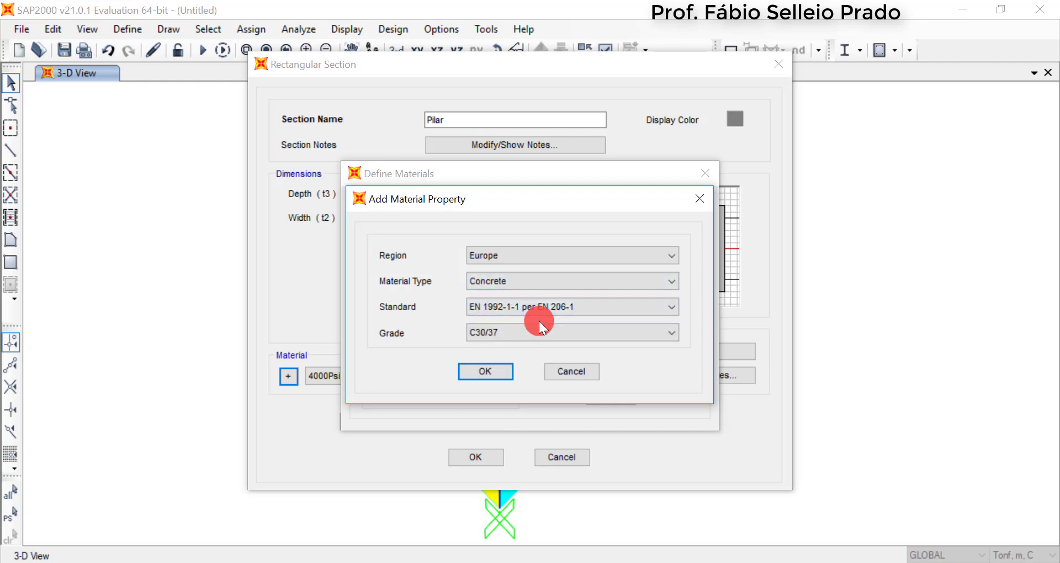
Choose standard EN 1992-1-1 per EN 206-1 and grade C30/37 for the new concrete, and accept the material definitions
{"action": "left_click", "coordinate": [529, 305]}
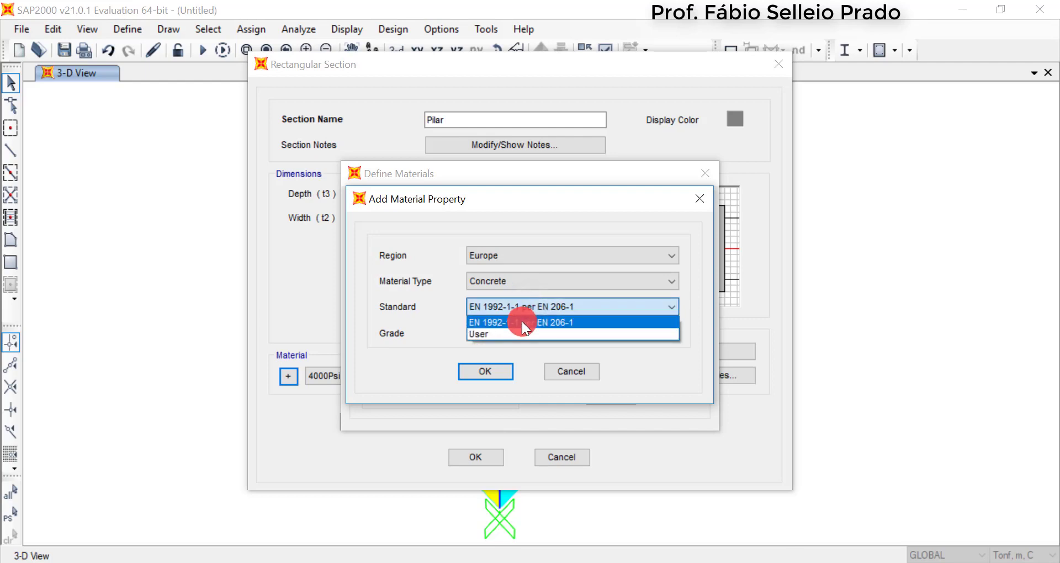
{"action": "left_click", "coordinate": [522, 322]}
{"action": "left_click", "coordinate": [503, 333]}
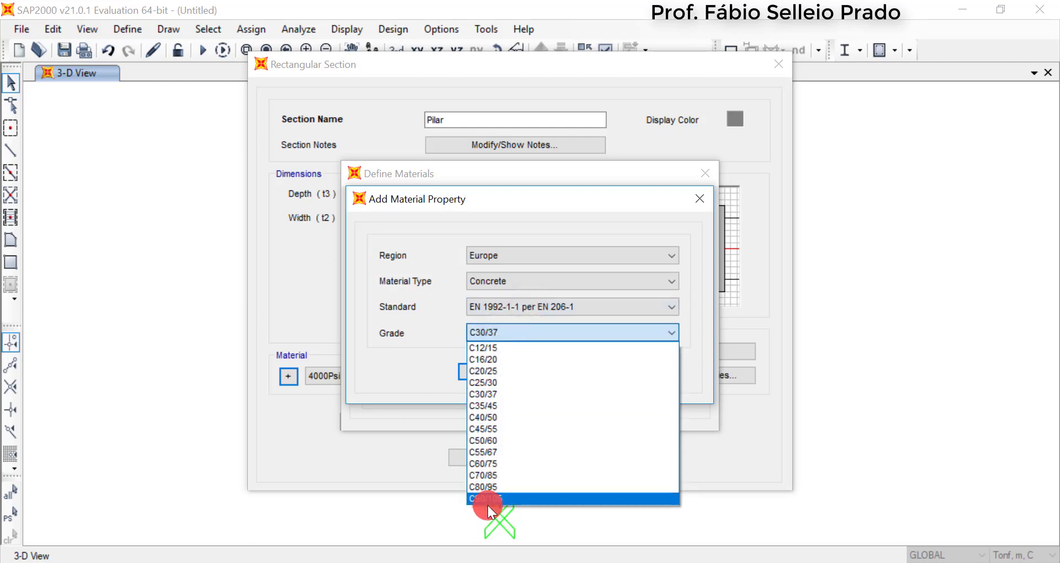
{"action": "left_click", "coordinate": [496, 393]}
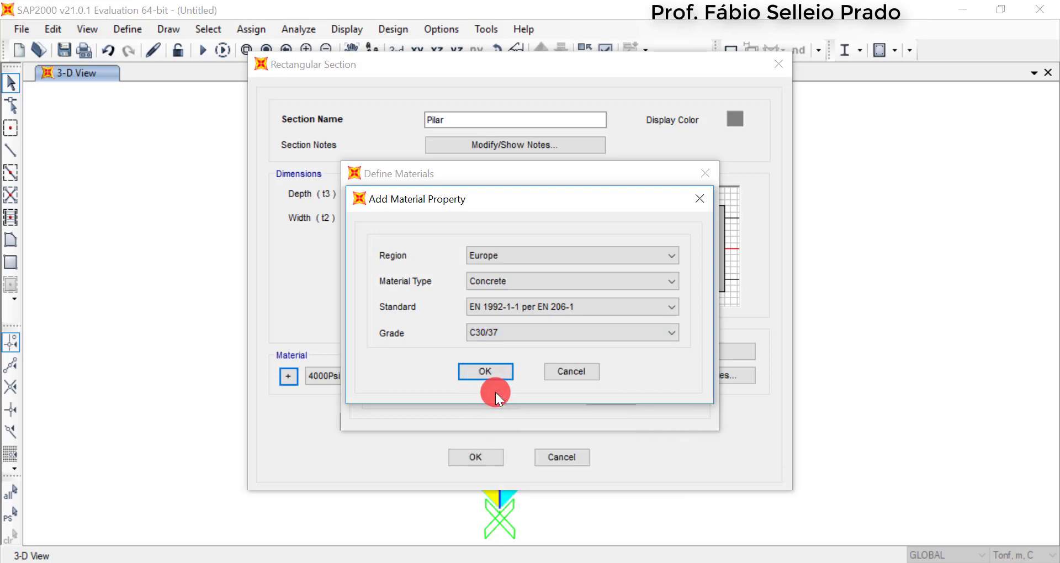
{"action": "left_click", "coordinate": [495, 366]}
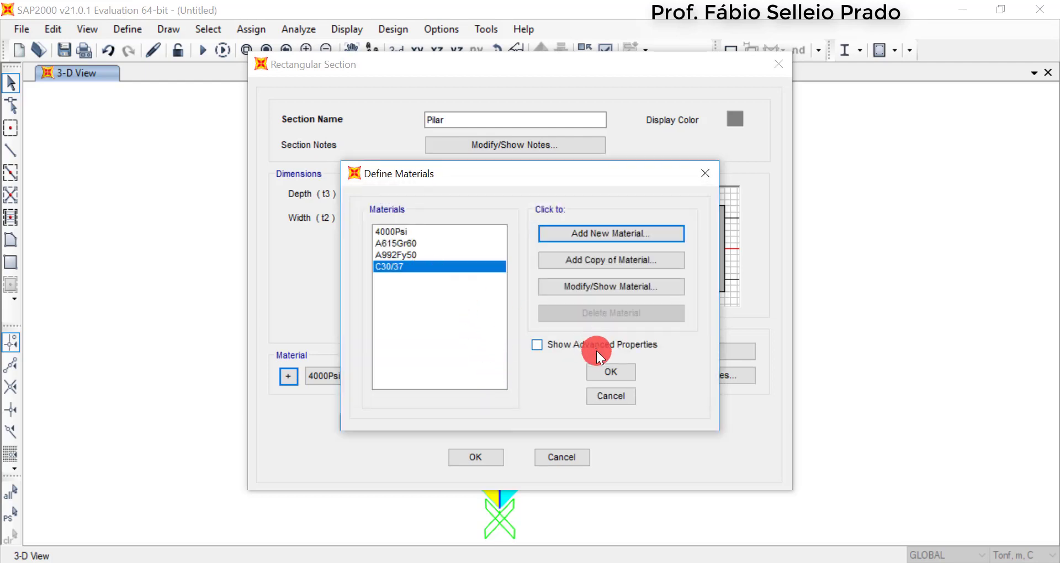
{"action": "left_click", "coordinate": [607, 369]}
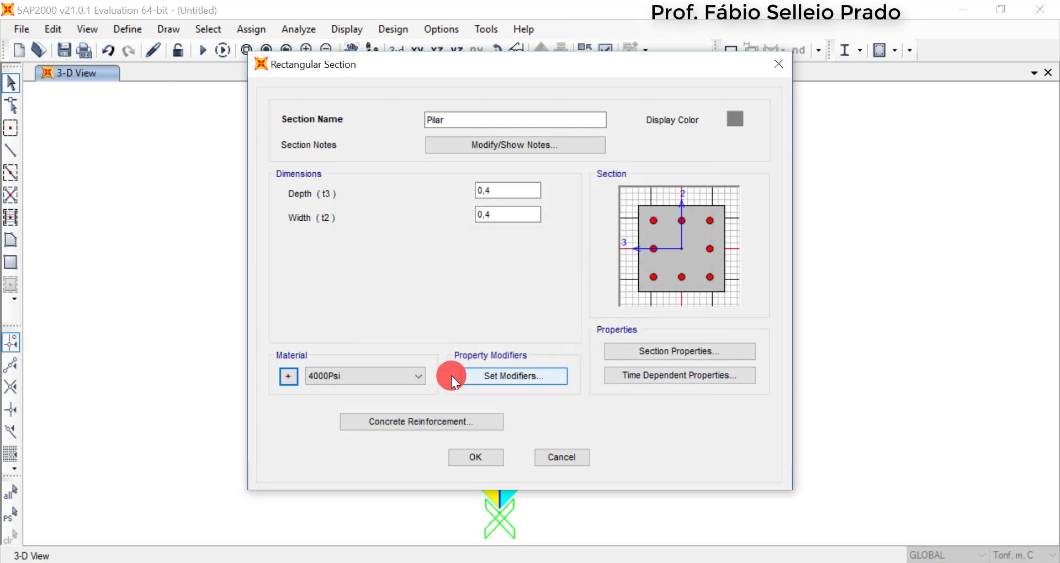
Assign the C30/37 material to the Pilar section
{"action": "left_click", "coordinate": [402, 376]}
{"action": "left_click", "coordinate": [361, 427]}
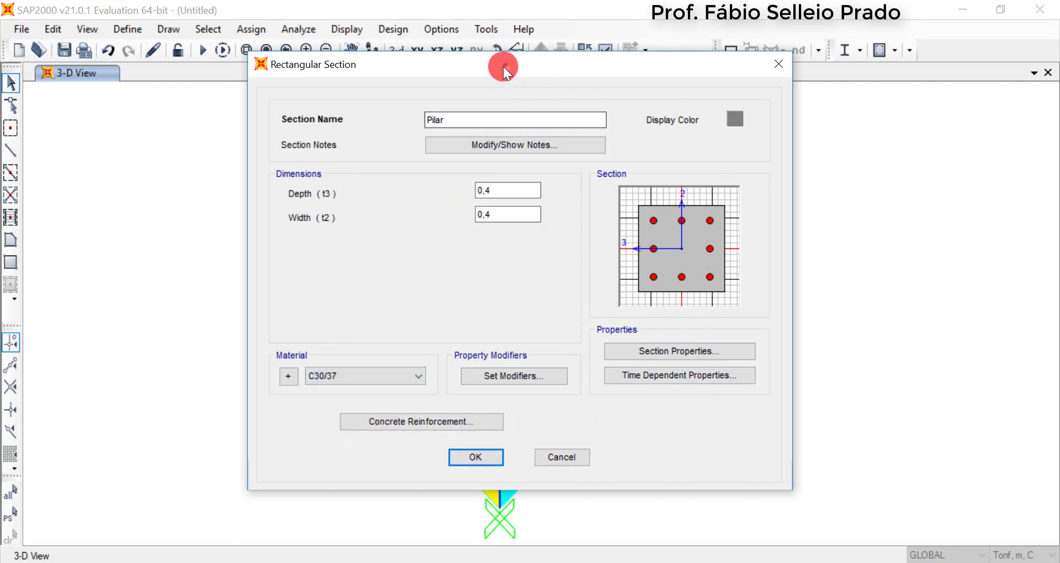
{"action": "mouse_move", "coordinate": [503, 66]}
{"action": "left_mouse_down"}
{"action": "mouse_move", "coordinate": [521, 77]}
{"action": "mouse_move", "coordinate": [487, 59]}
{"action": "left_mouse_up"}
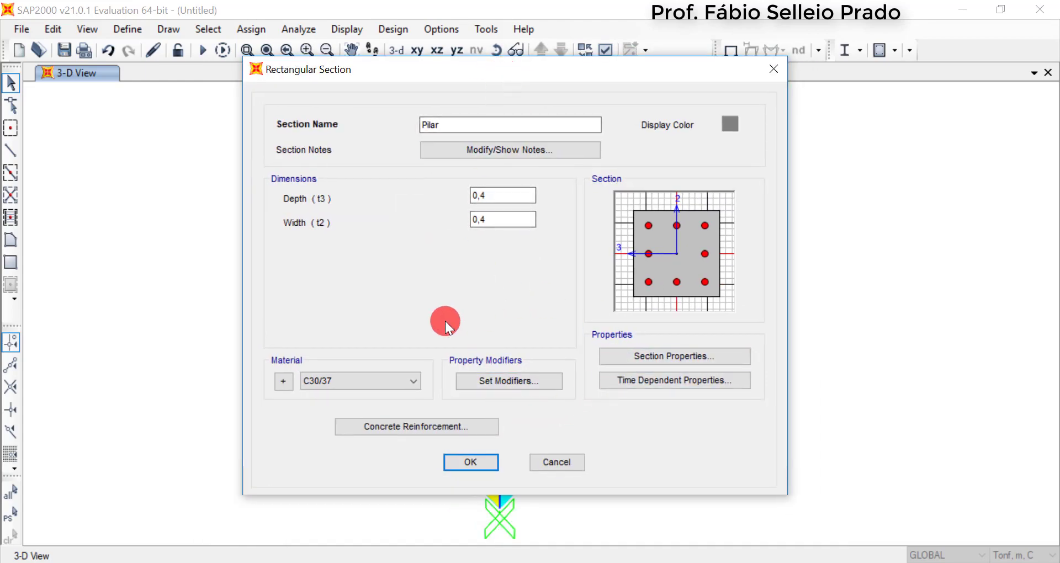
Review the Pilar section's concrete reinforcement data and calculated section properties, leaving both without changes
{"action": "left_click", "coordinate": [440, 426]}
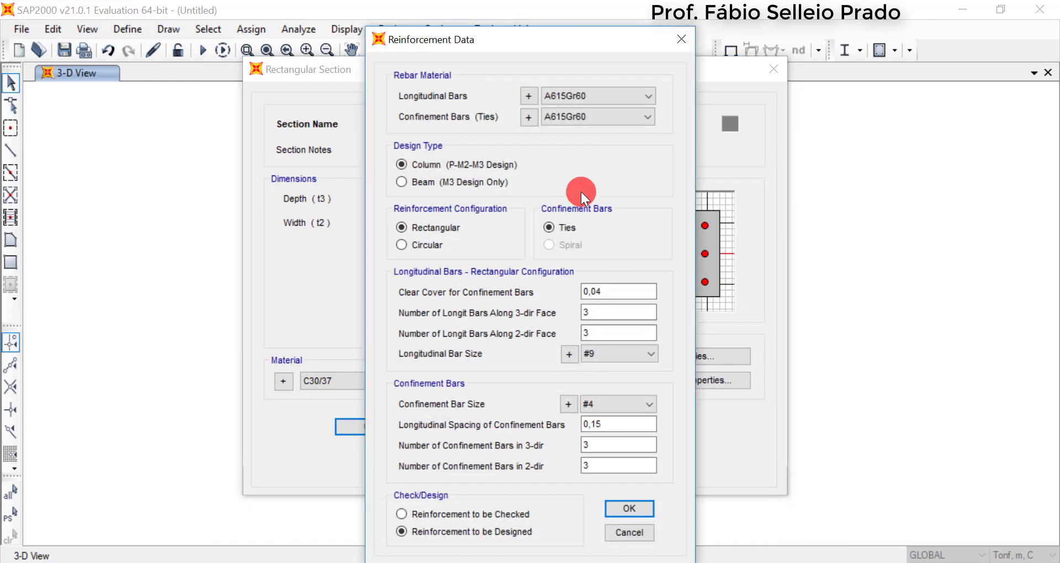
{"action": "left_click_drag", "start_coordinate": [582, 31], "coordinate": [579, 9]}
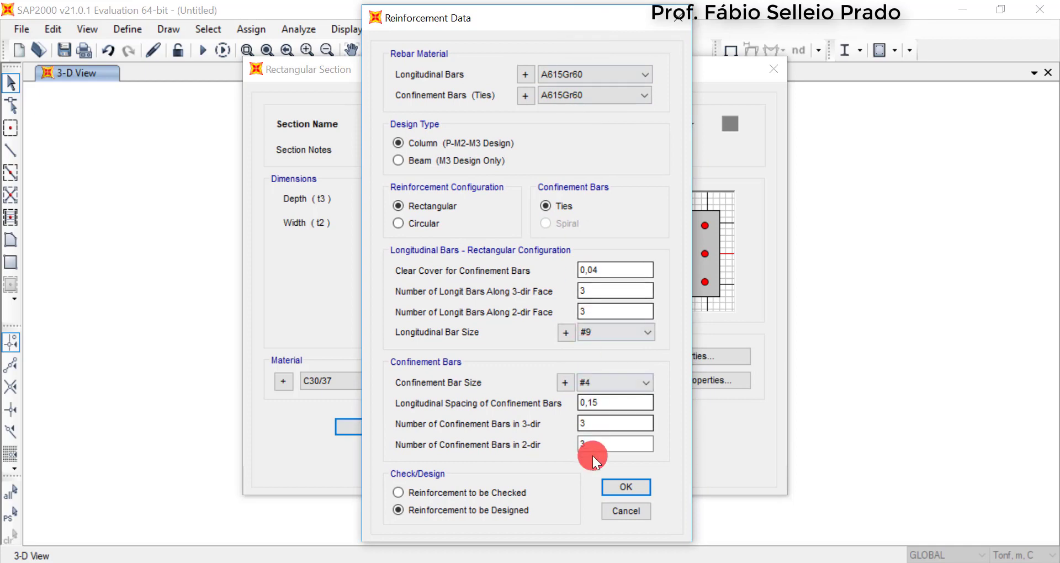
{"action": "left_click", "coordinate": [618, 519]}
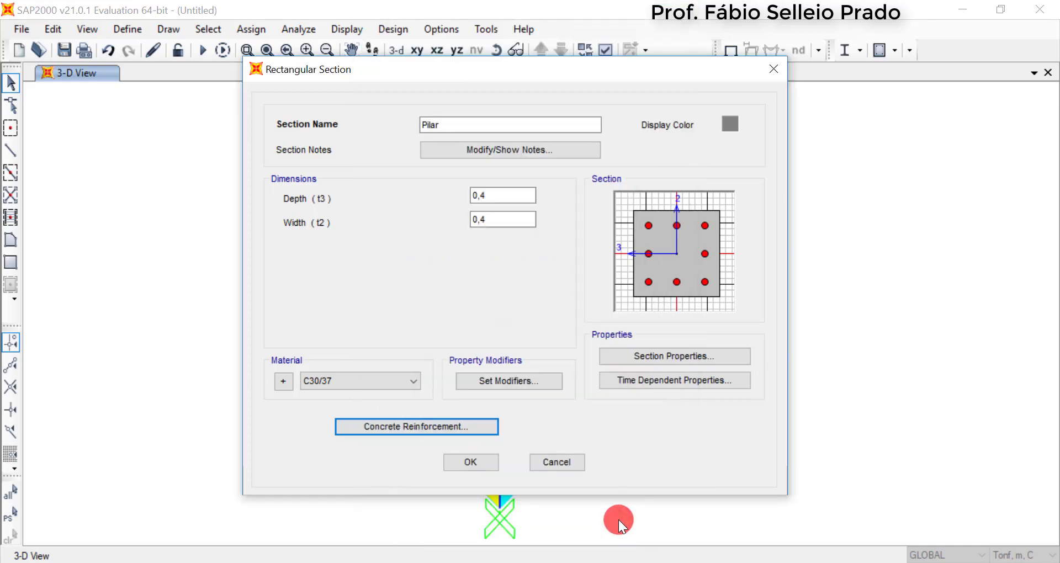
{"action": "left_click", "coordinate": [672, 358]}
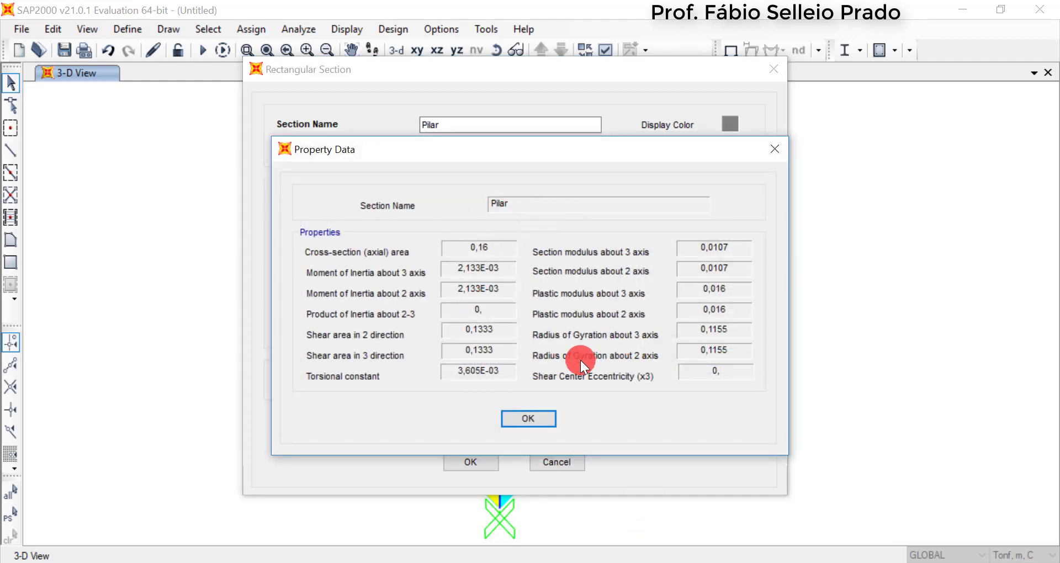
{"action": "left_click", "coordinate": [552, 421]}
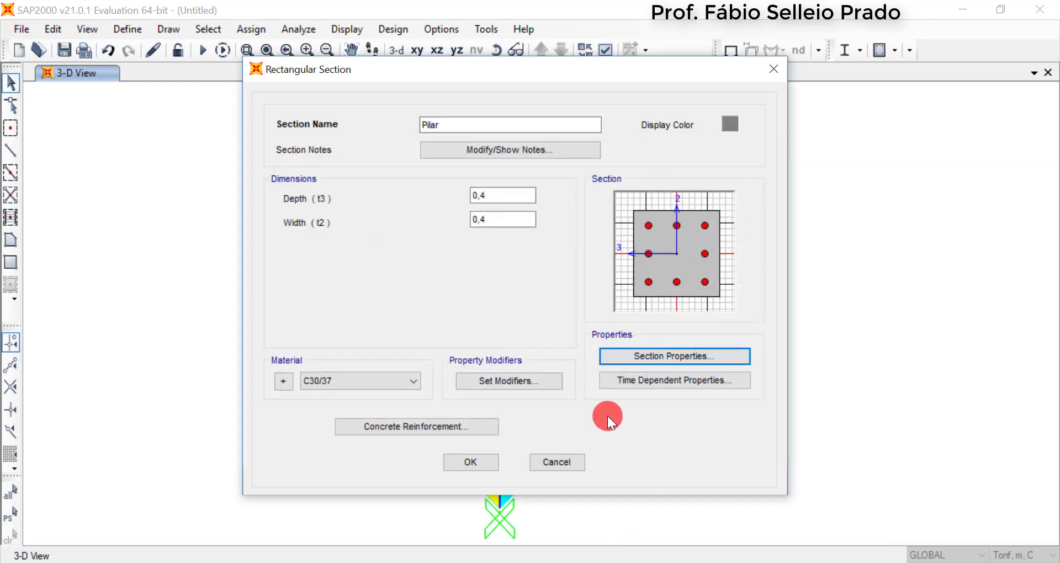
Review the Pilar section's time-dependent properties and stiffness modifiers without changing them, and accept the section definition
{"action": "left_click", "coordinate": [641, 380]}
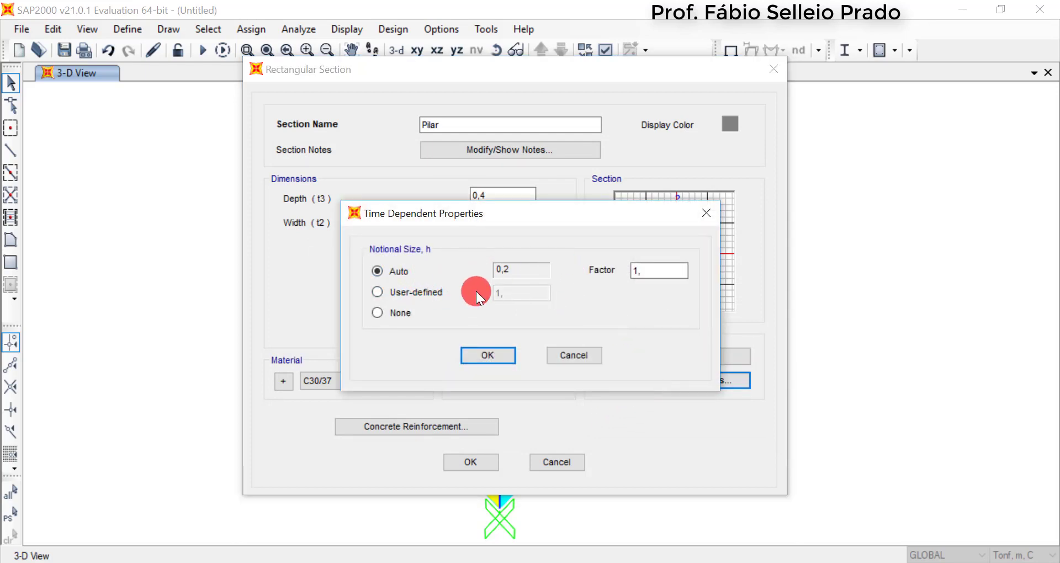
{"action": "left_click", "coordinate": [562, 354]}
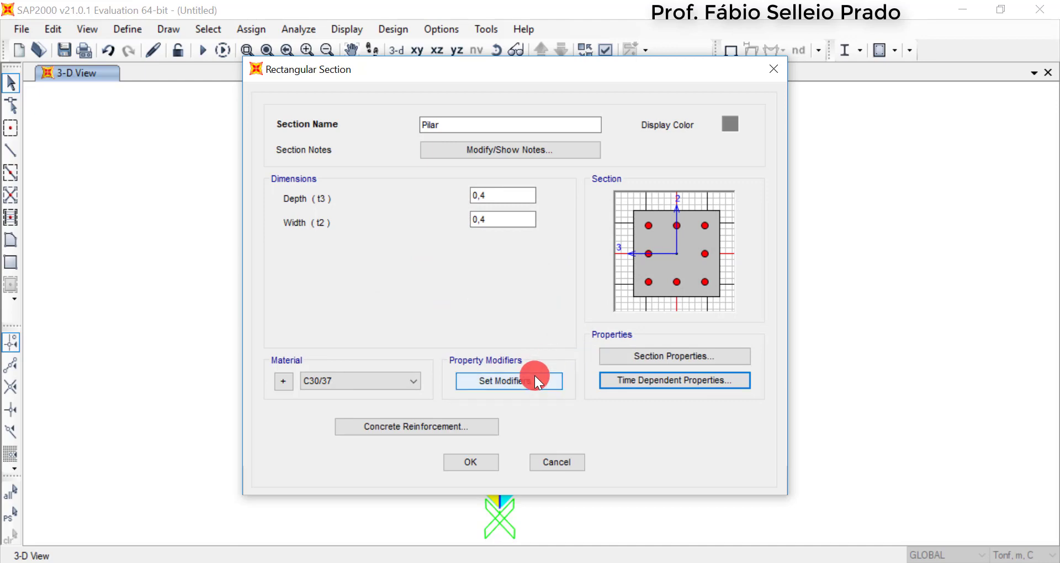
{"action": "left_click", "coordinate": [509, 386]}
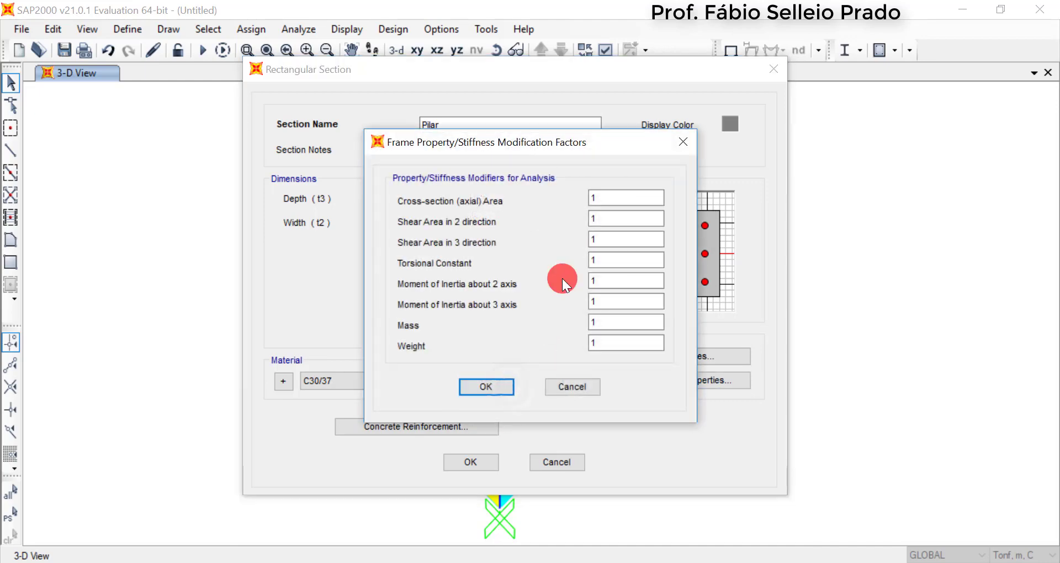
{"action": "left_click_drag", "start_coordinate": [570, 148], "coordinate": [439, 135]}
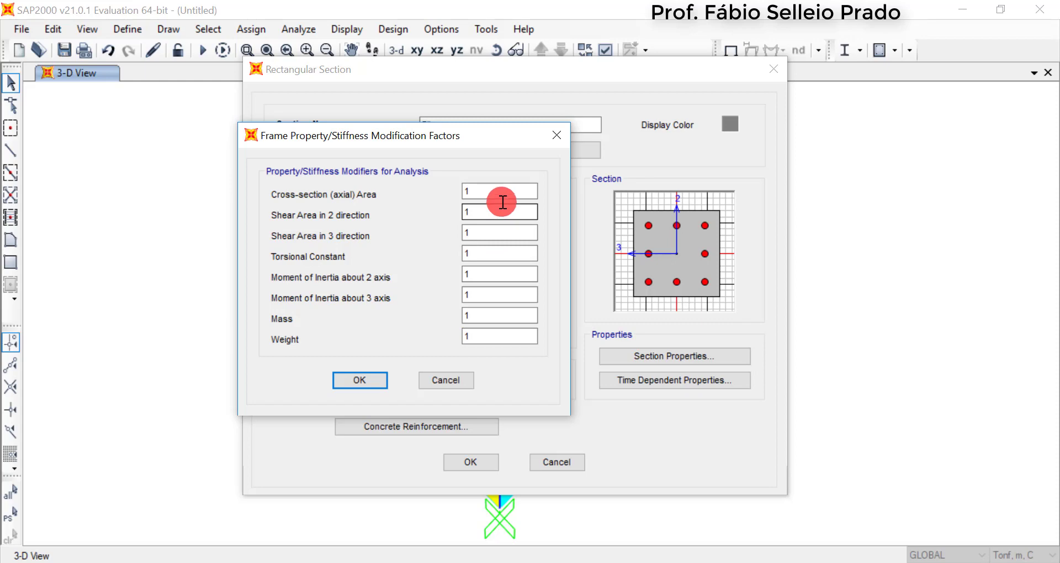
{"action": "left_click", "coordinate": [443, 377]}
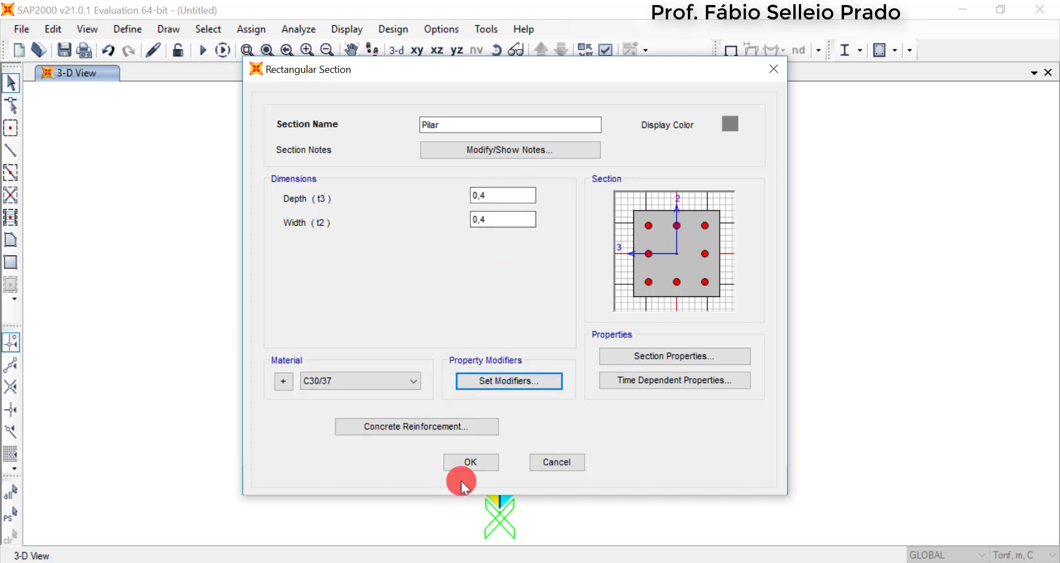
{"action": "left_click", "coordinate": [471, 464]}
{"action": "left_click", "coordinate": [342, 201]}
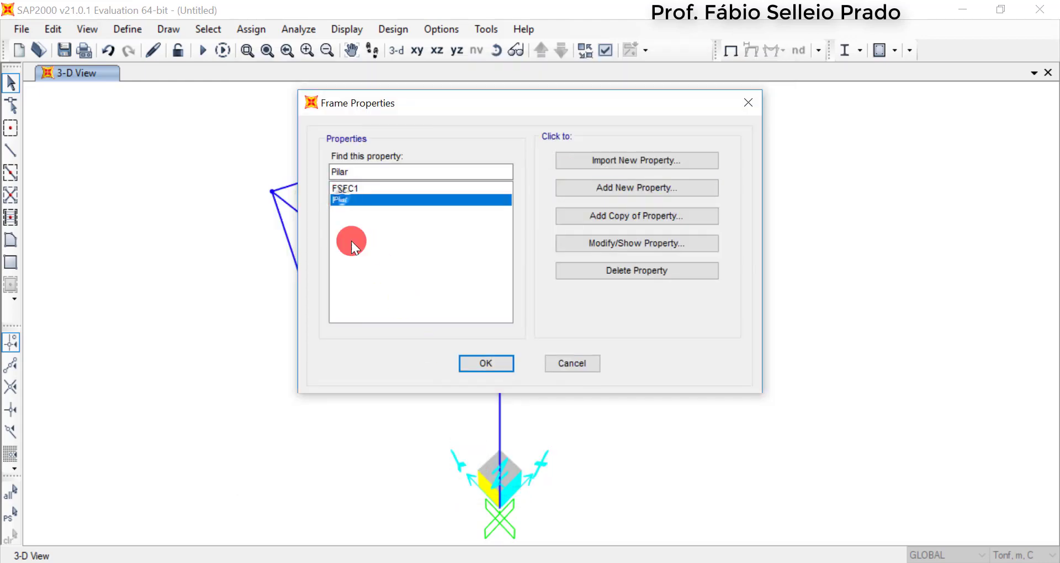
Add a new rectangular concrete frame section and name it Viga
{"action": "left_click", "coordinate": [654, 189]}
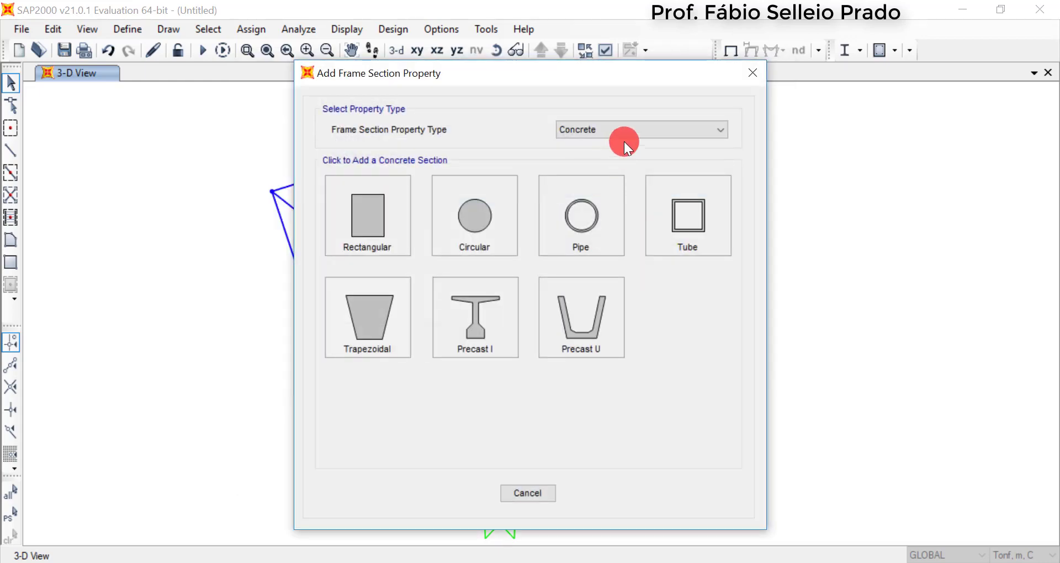
{"action": "left_click", "coordinate": [347, 218]}
{"action": "left_click_drag", "start_coordinate": [493, 141], "coordinate": [403, 143]}
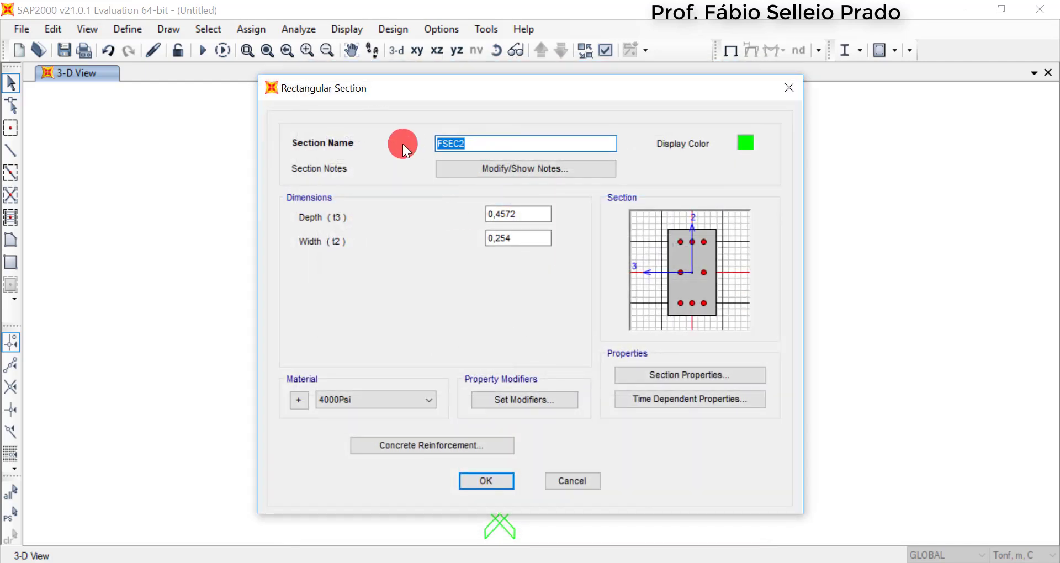
{"action": "type", "text": "Viga"}
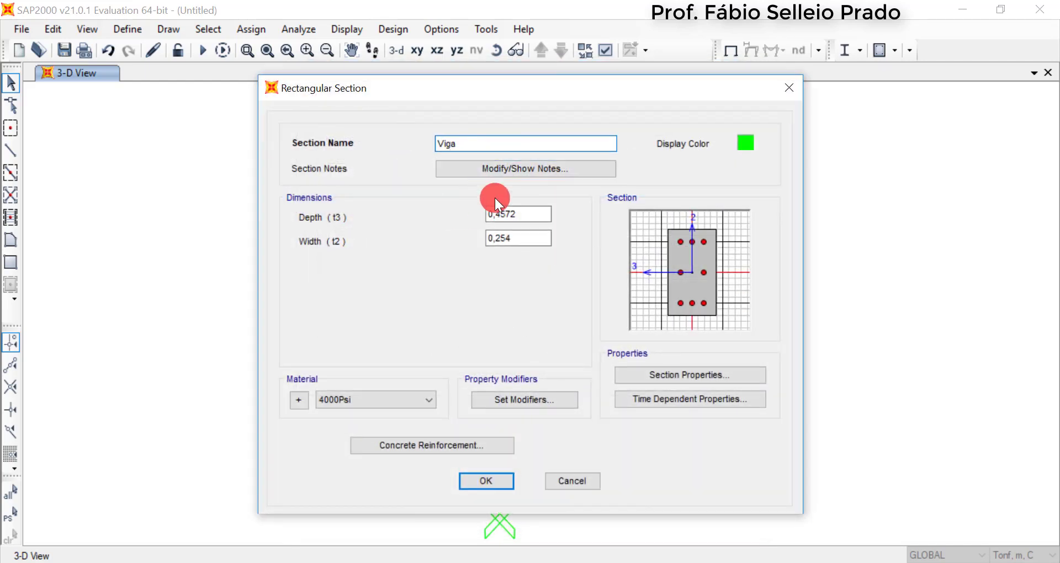
Set the Viga section's depth to 0,6 m and its width to 0,2 m
{"action": "left_click", "coordinate": [521, 210]}
{"action": "double_click", "coordinate": [504, 218]}
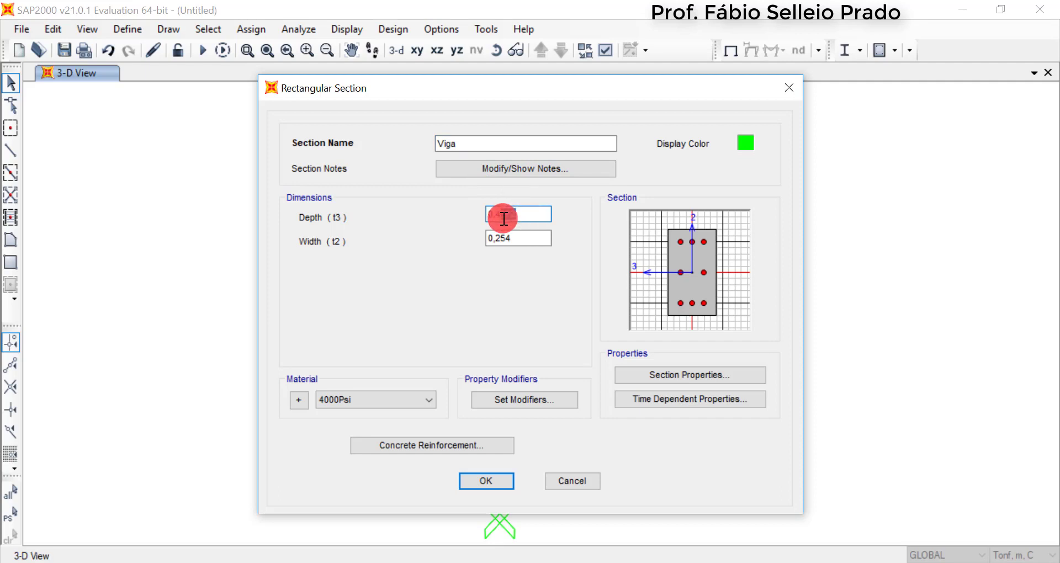
{"action": "type", "text": "0,6"}
{"action": "left_click", "coordinate": [517, 237]}
{"action": "key", "text": "BackSpace"}
{"action": "key", "text": "BackSpace"}
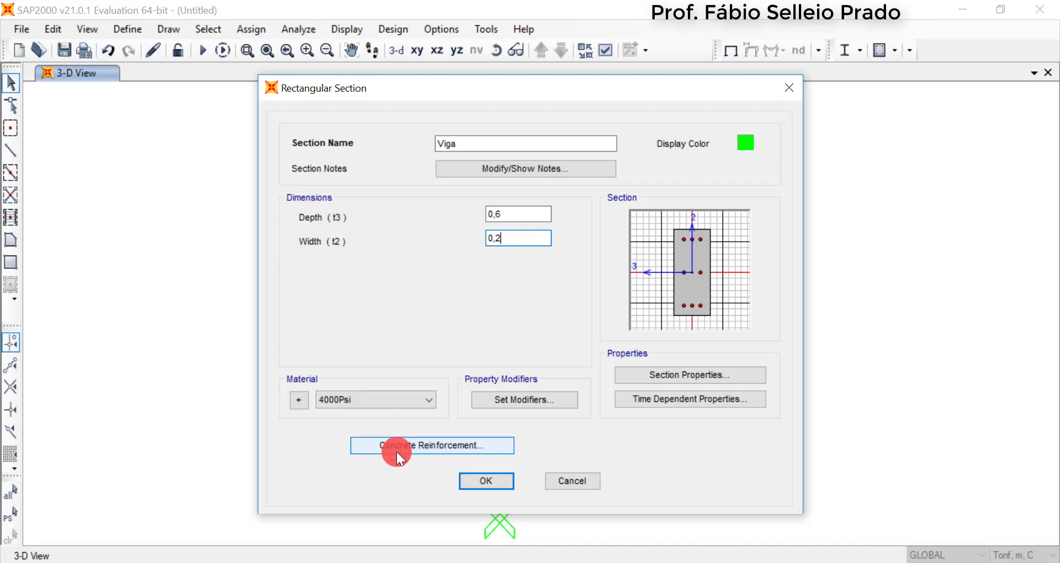
Assign the C30/37 material to the Viga section and accept the frame section definitions
{"action": "left_click", "coordinate": [406, 397]}
{"action": "left_click", "coordinate": [351, 449]}
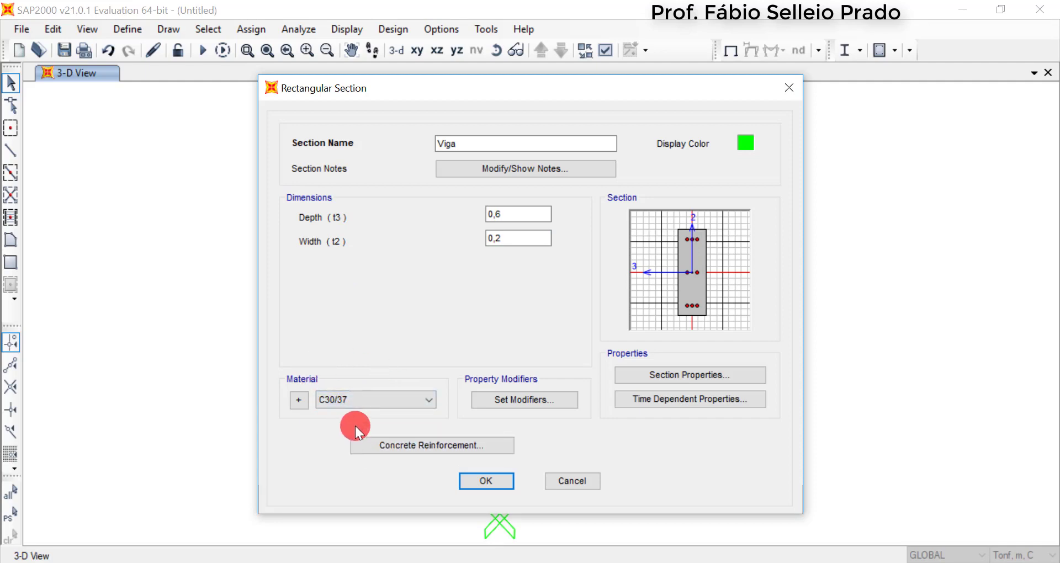
{"action": "left_click", "coordinate": [499, 484]}
{"action": "left_click", "coordinate": [337, 212]}
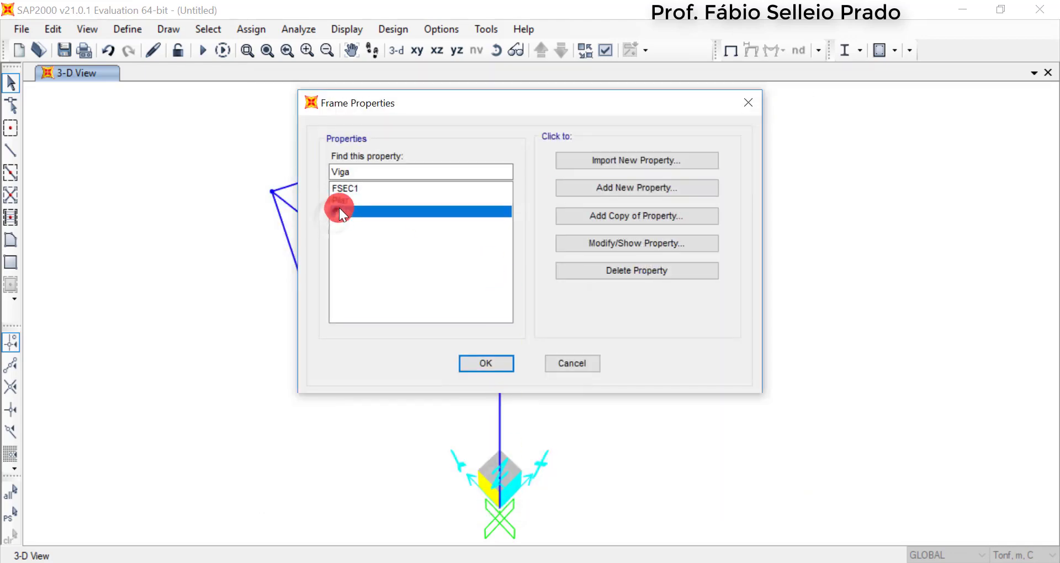
{"action": "left_click", "coordinate": [345, 199]}
{"action": "left_click", "coordinate": [502, 367]}
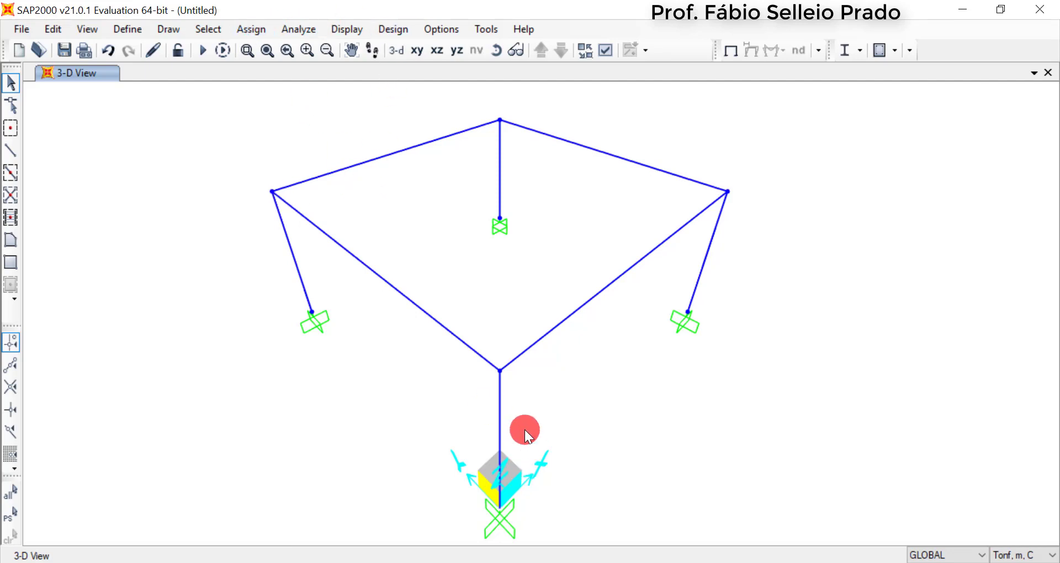
Assign the Pilar section to the four vertical columns of the frame
{"action": "left_click", "coordinate": [500, 437]}
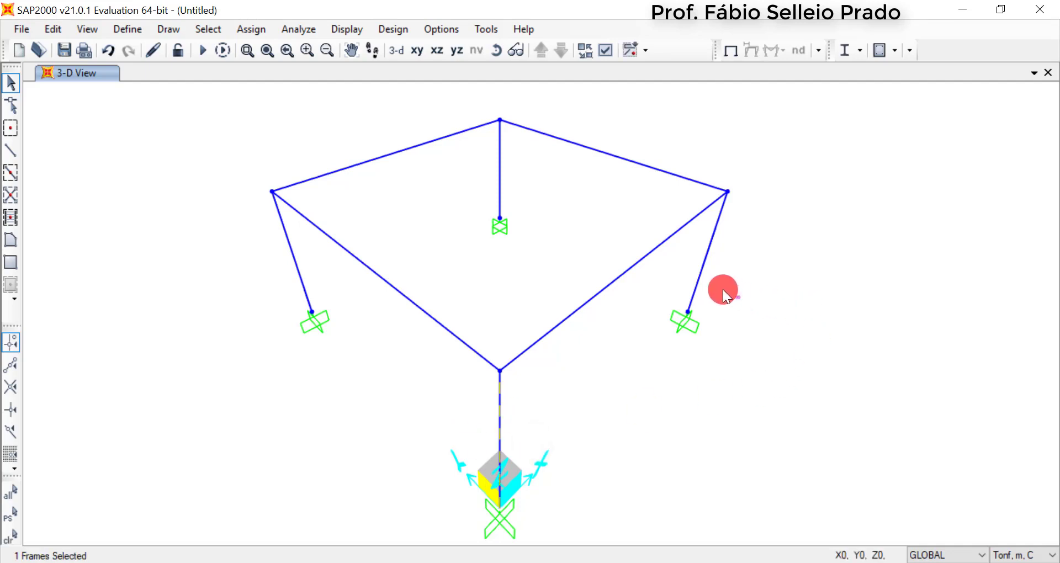
{"action": "left_click_drag", "start_coordinate": [741, 299], "coordinate": [690, 271]}
{"action": "left_click_drag", "start_coordinate": [525, 176], "coordinate": [445, 224]}
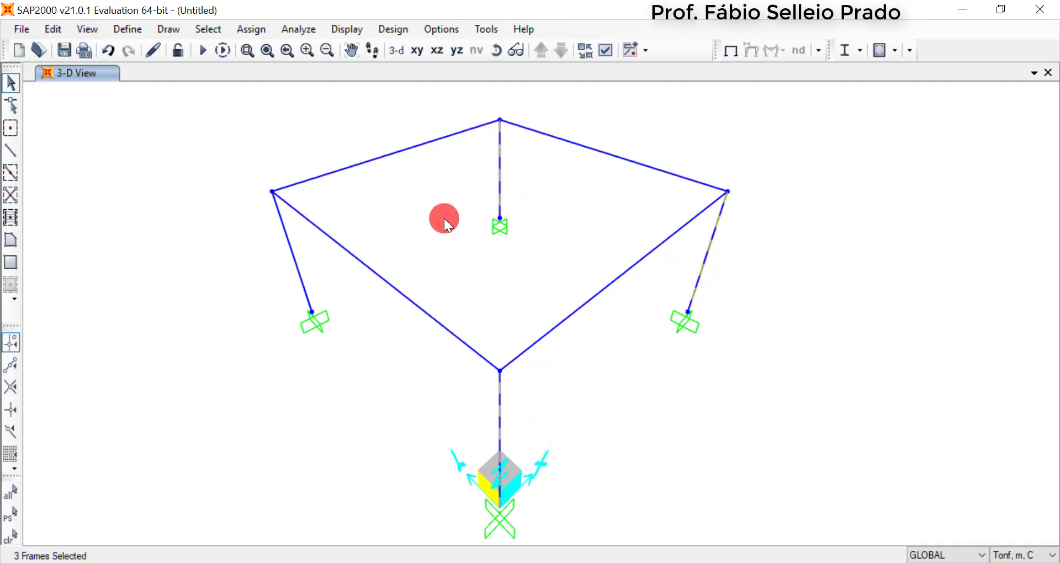
{"action": "left_click_drag", "start_coordinate": [314, 296], "coordinate": [264, 269]}
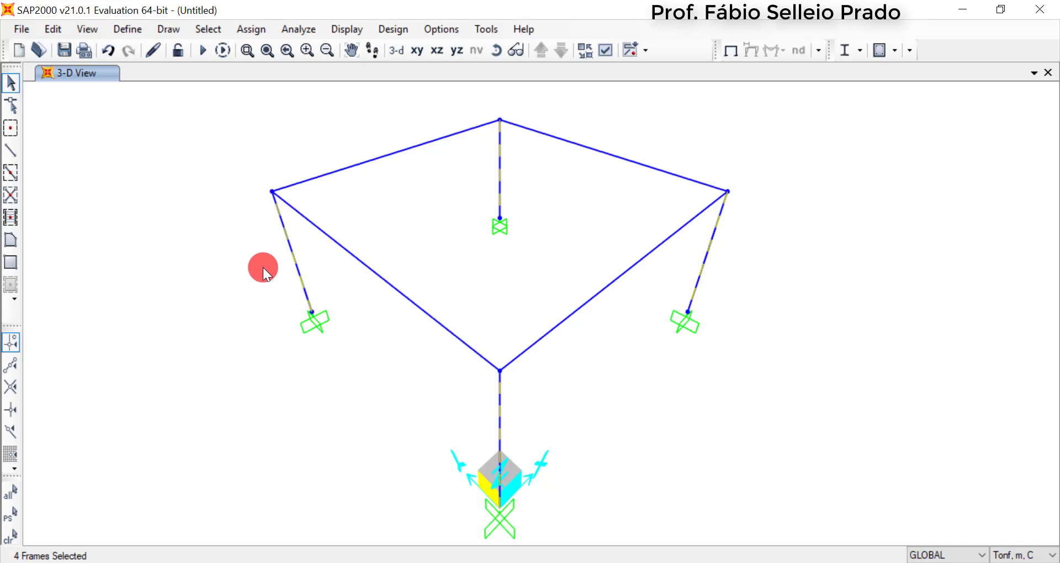
{"action": "left_click", "coordinate": [250, 30]}
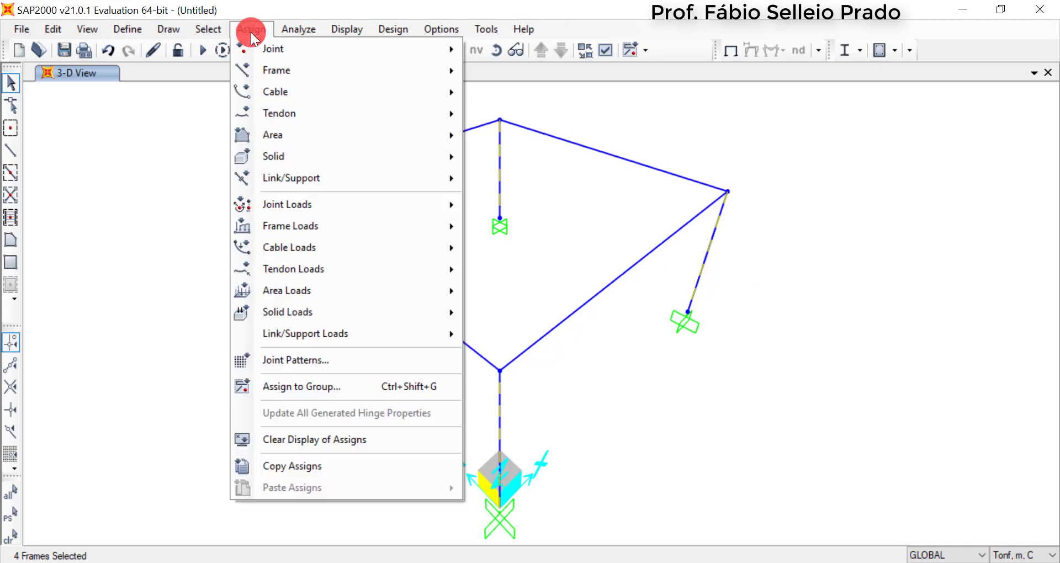
{"action": "mouse_move", "coordinate": [280, 68]}
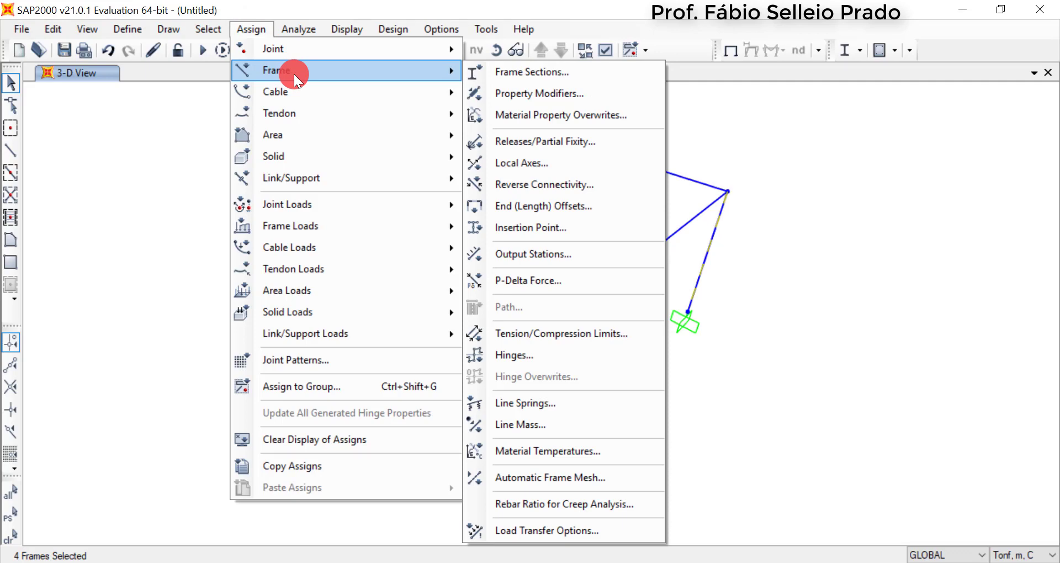
{"action": "left_click", "coordinate": [565, 72]}
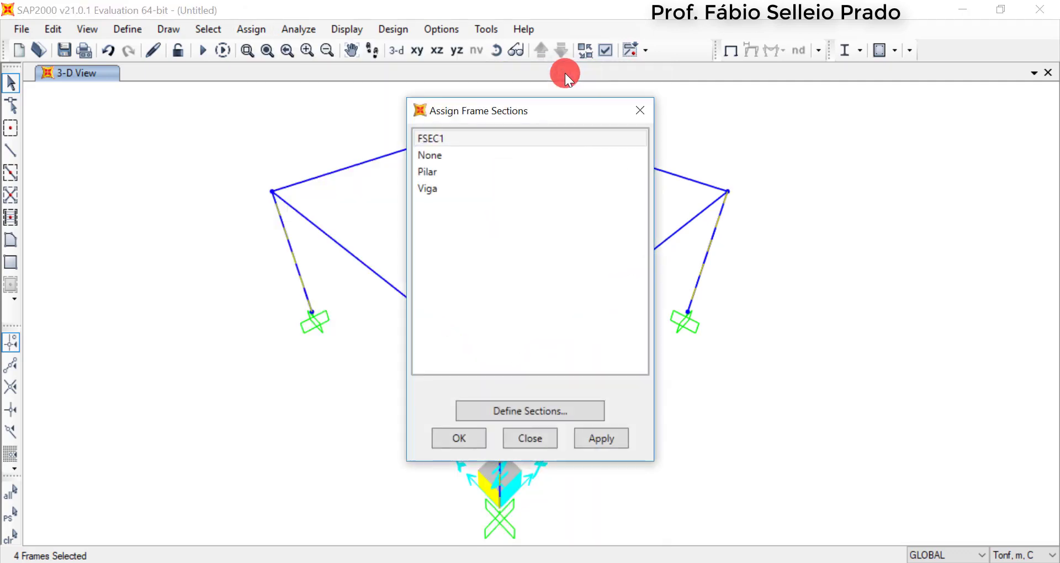
{"action": "left_click", "coordinate": [448, 174]}
{"action": "left_click", "coordinate": [471, 445]}
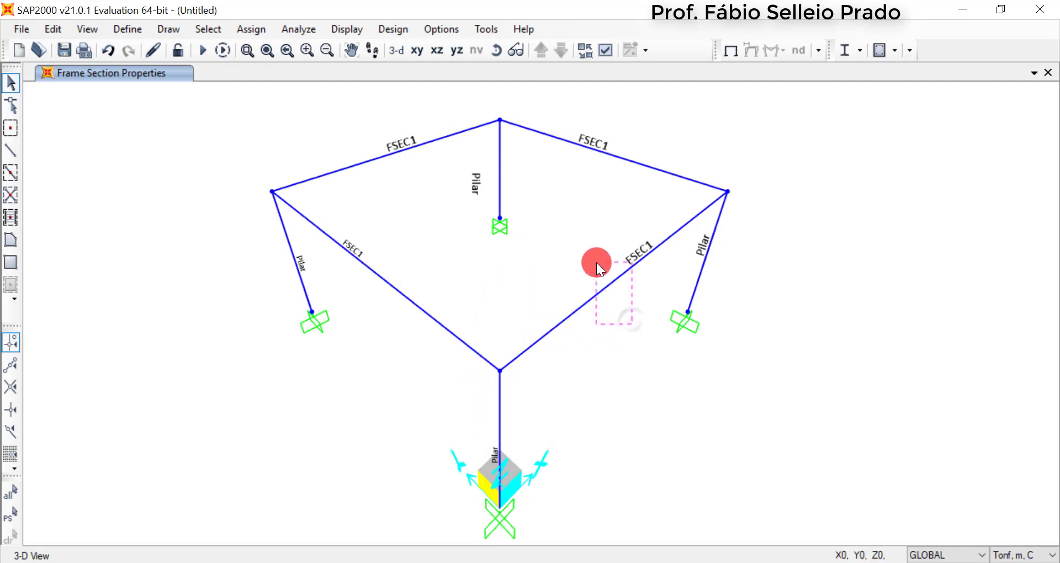
Assign the Viga section to the four horizontal beams at the top of the frame
{"action": "left_click", "coordinate": [602, 290]}
{"action": "left_click", "coordinate": [621, 159]}
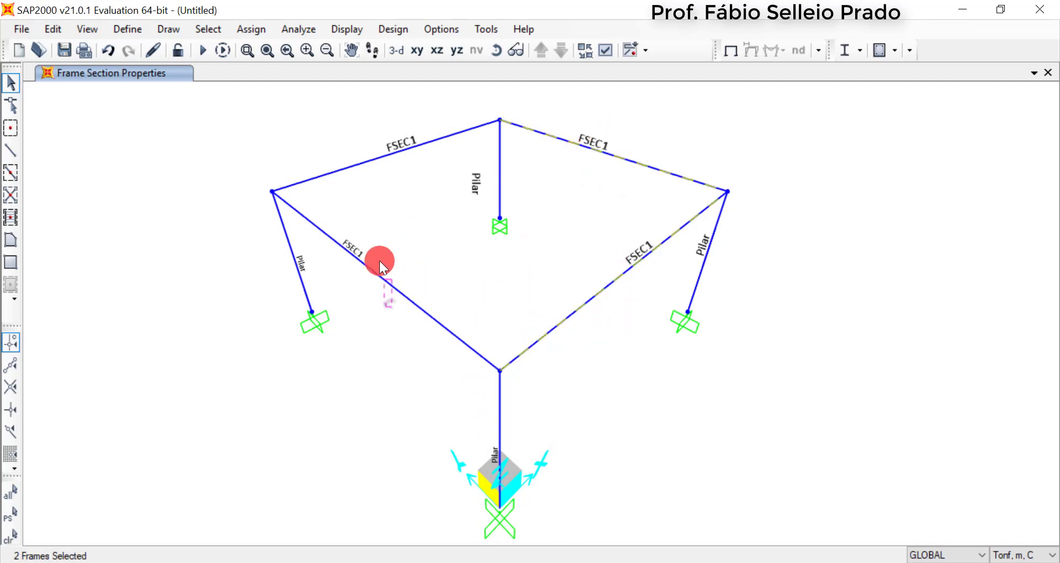
{"action": "left_click_drag", "start_coordinate": [380, 261], "coordinate": [362, 137]}
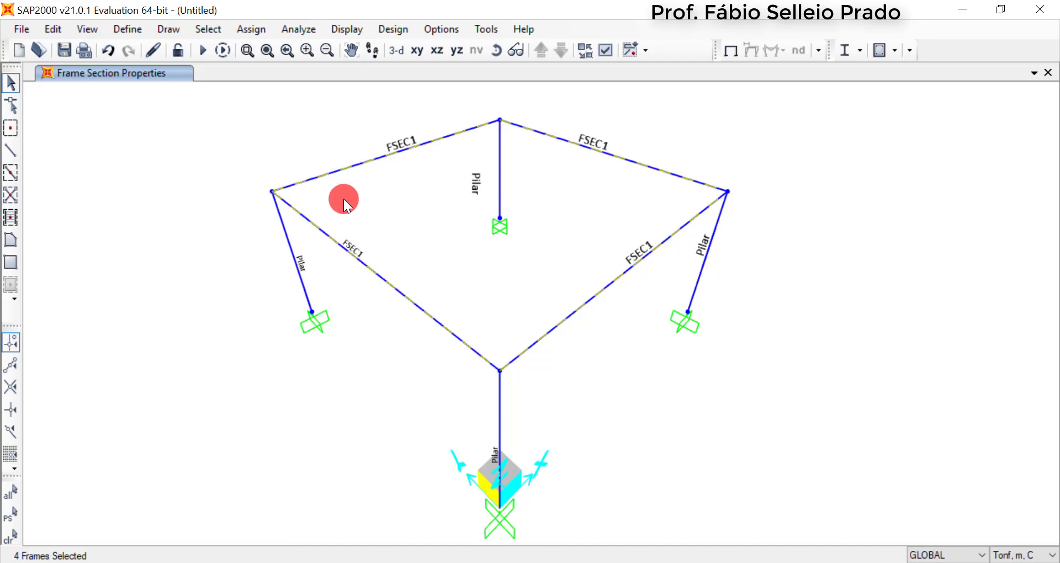
{"action": "left_click", "coordinate": [243, 32]}
{"action": "left_click", "coordinate": [273, 66]}
{"action": "left_click", "coordinate": [516, 68]}
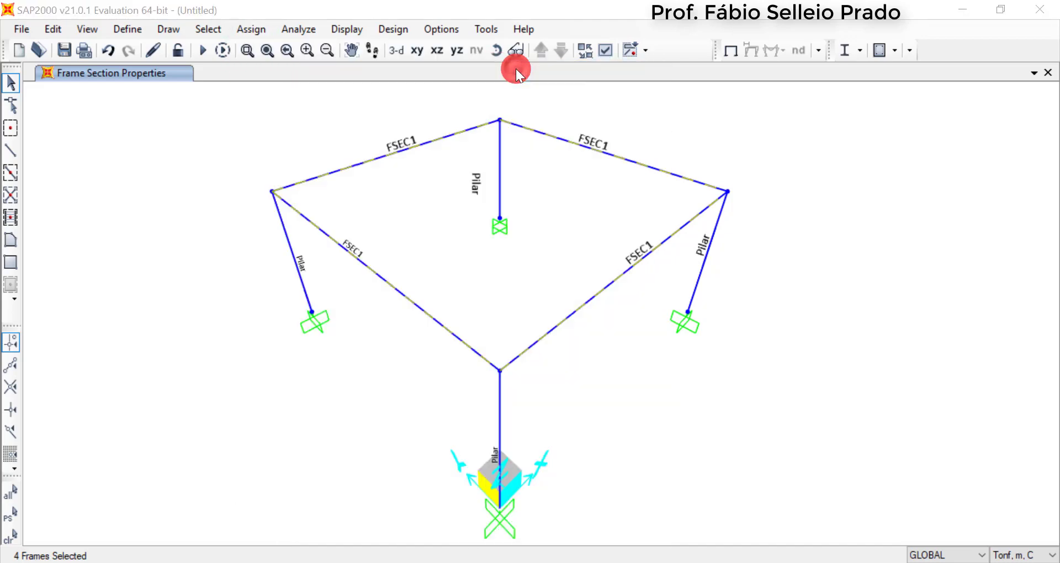
{"action": "left_click", "coordinate": [442, 187]}
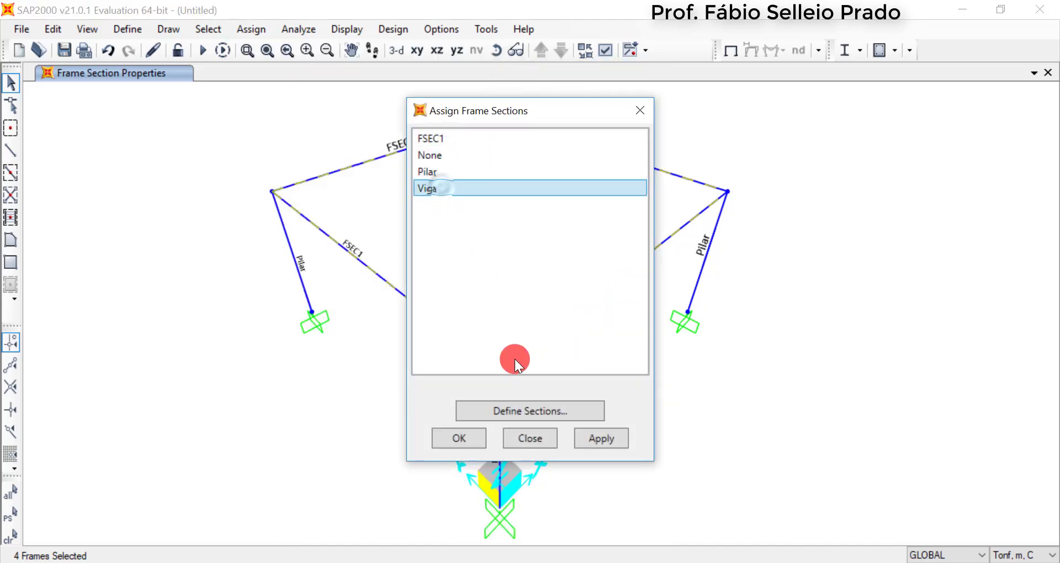
{"action": "left_click", "coordinate": [452, 442]}
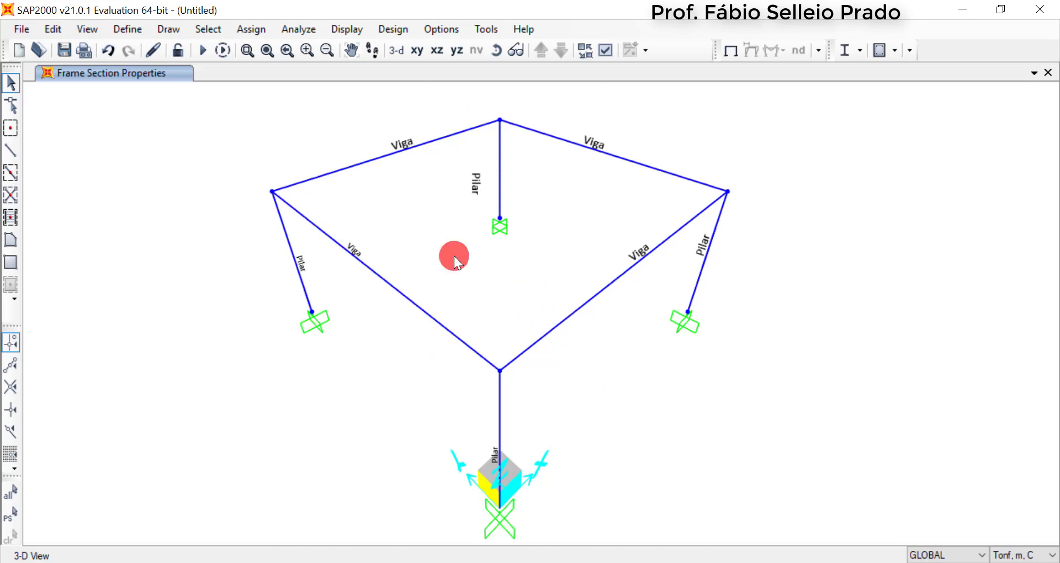
Draw a polygonal slab area with section ASEC1 through the four top corner joints of the frame
{"action": "left_click", "coordinate": [164, 27]}
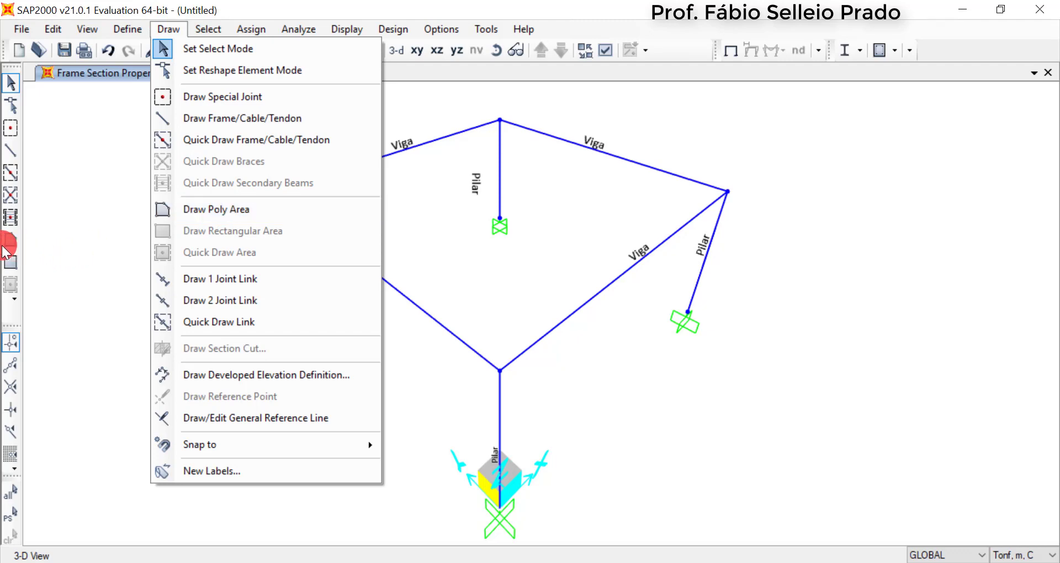
{"action": "left_click", "coordinate": [200, 208]}
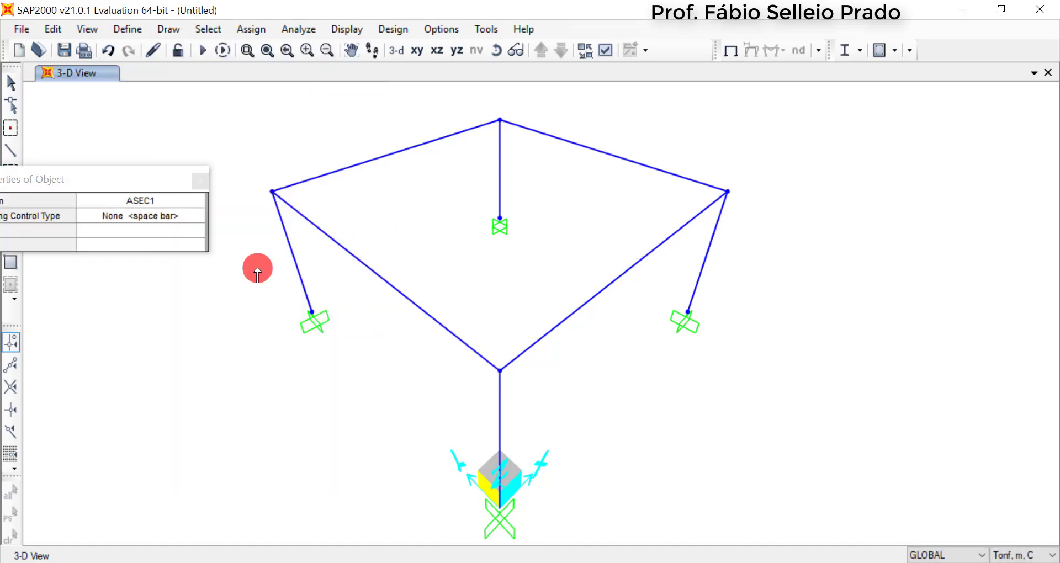
{"action": "left_click_drag", "start_coordinate": [71, 178], "coordinate": [190, 210]}
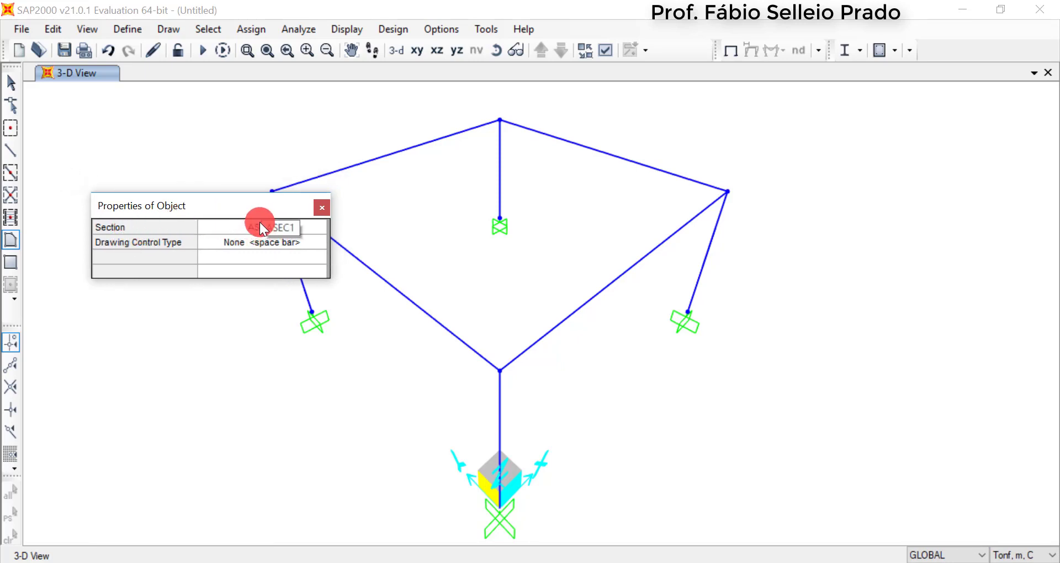
{"action": "left_click_drag", "start_coordinate": [241, 216], "coordinate": [178, 204]}
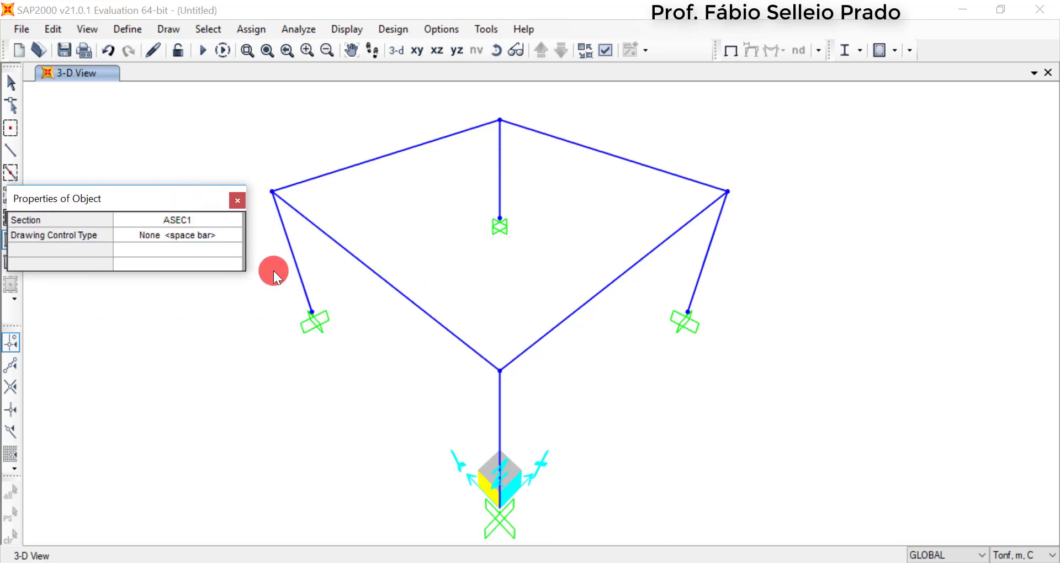
{"action": "left_click", "coordinate": [205, 221]}
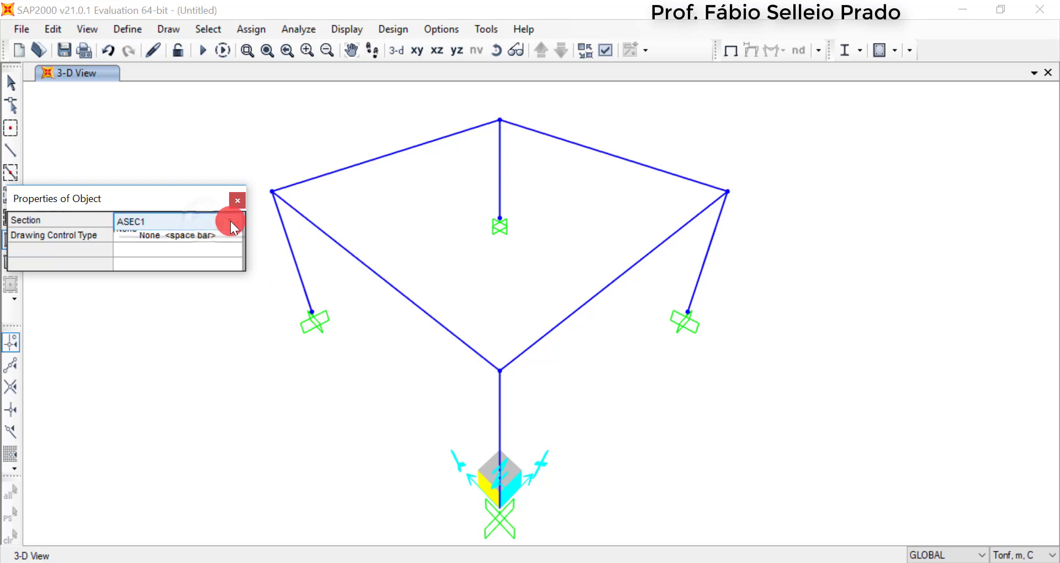
{"action": "left_click", "coordinate": [233, 222]}
{"action": "left_click", "coordinate": [194, 236]}
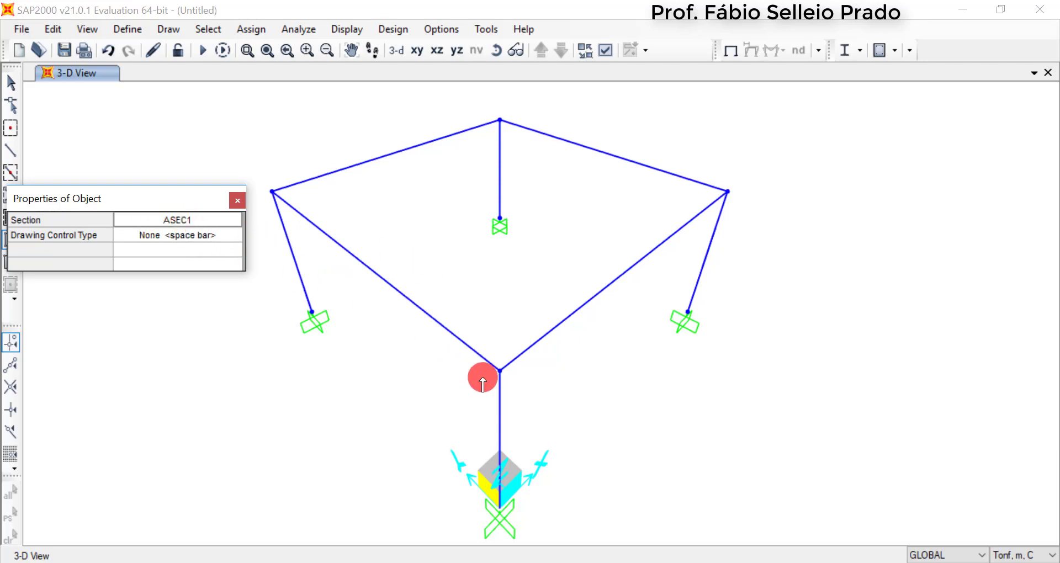
{"action": "left_click", "coordinate": [501, 371]}
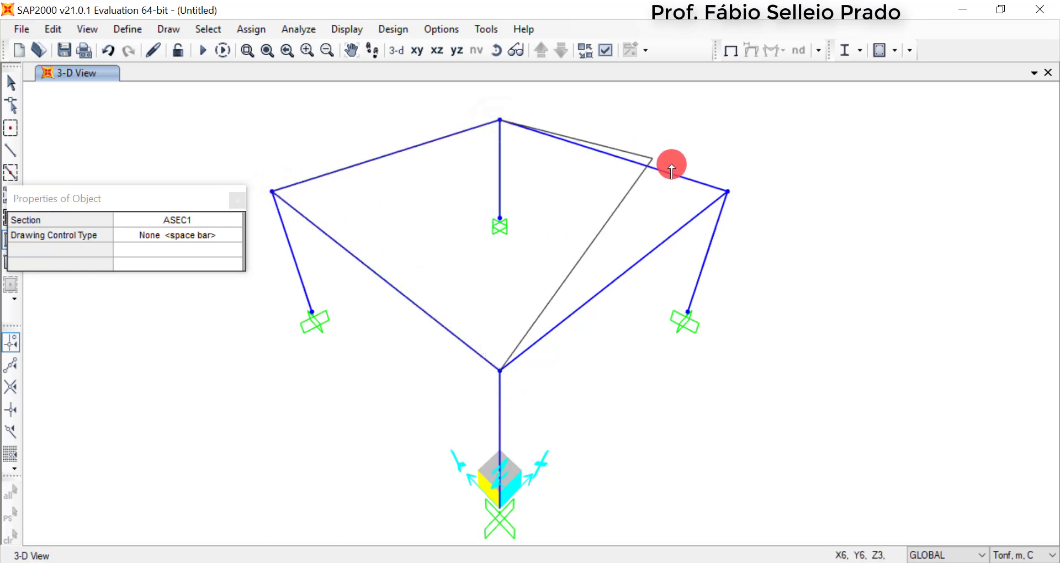
{"action": "left_click", "coordinate": [726, 192]}
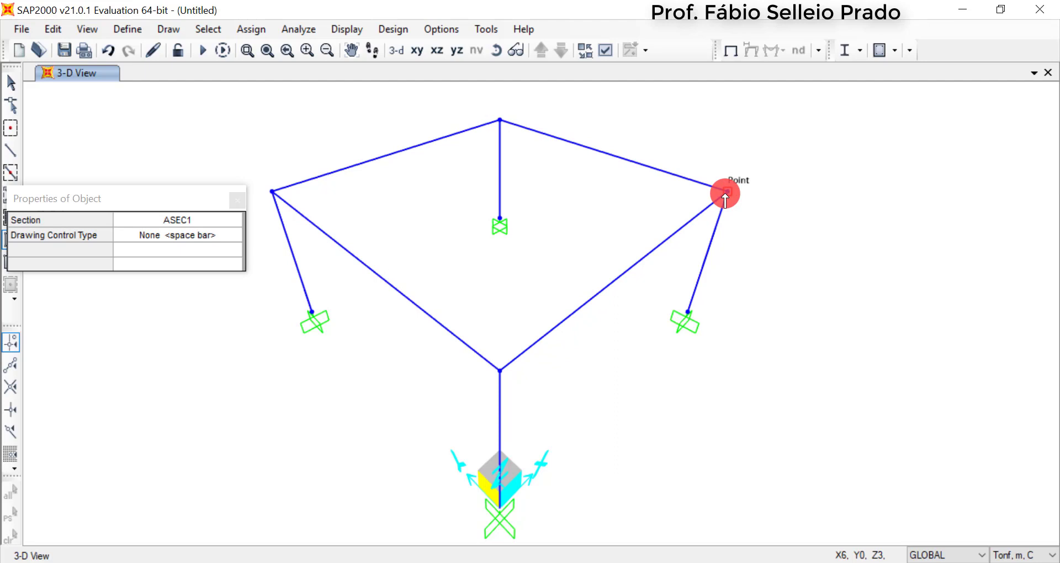
{"action": "key", "text": "Escape"}
Select the new slab area to check its extent between the four top beams
{"action": "left_click", "coordinate": [429, 244]}
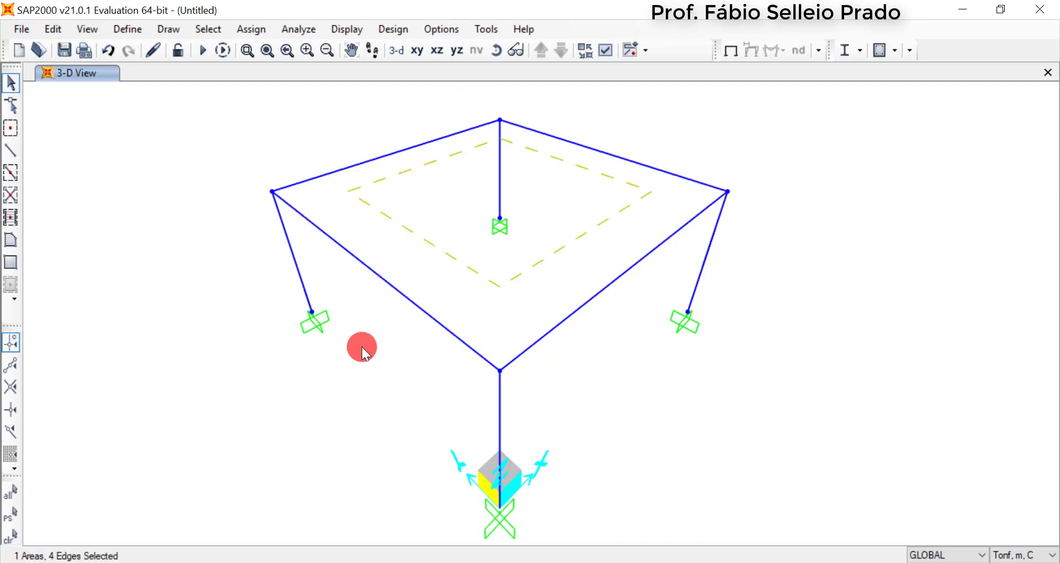
{"action": "left_click", "coordinate": [476, 317]}
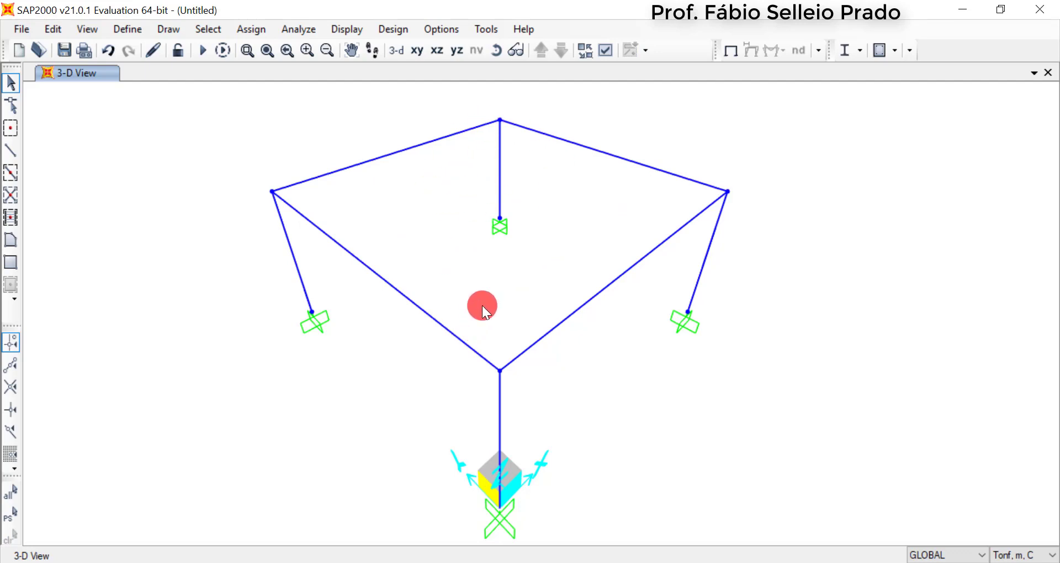
{"action": "left_click", "coordinate": [493, 287]}
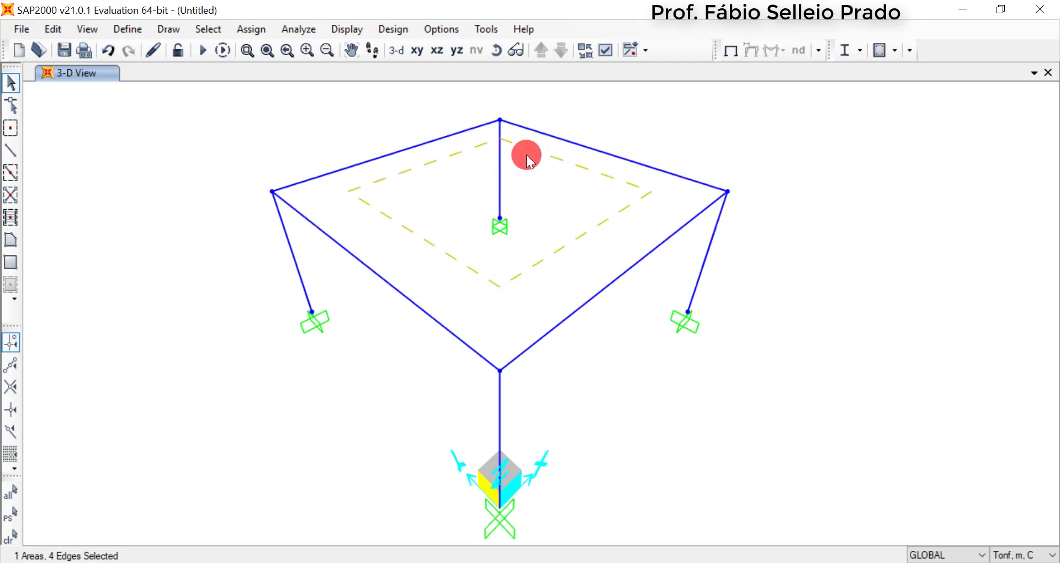
{"action": "left_click", "coordinate": [433, 153]}
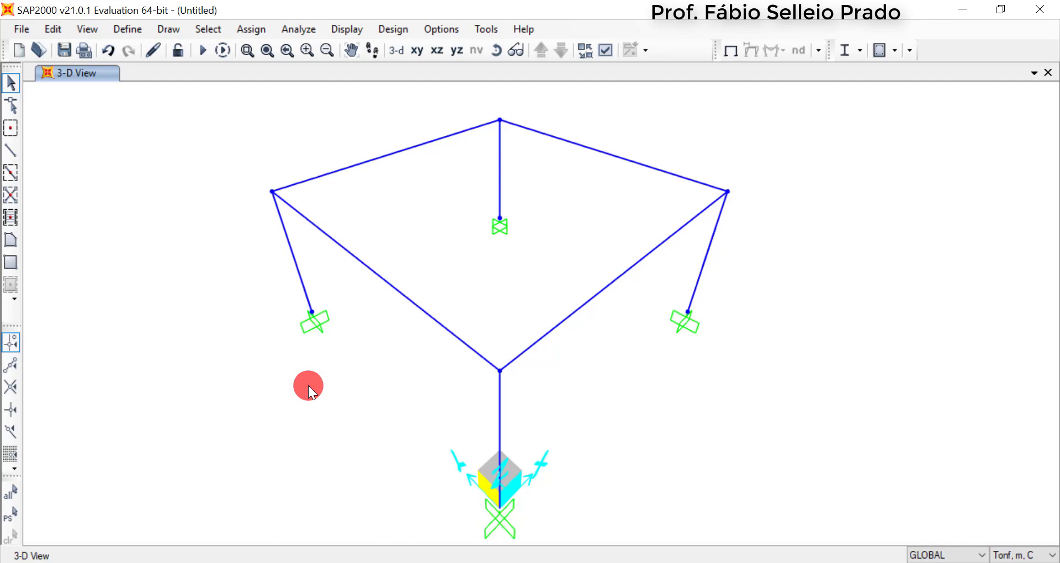
{"action": "left_click", "coordinate": [469, 261]}
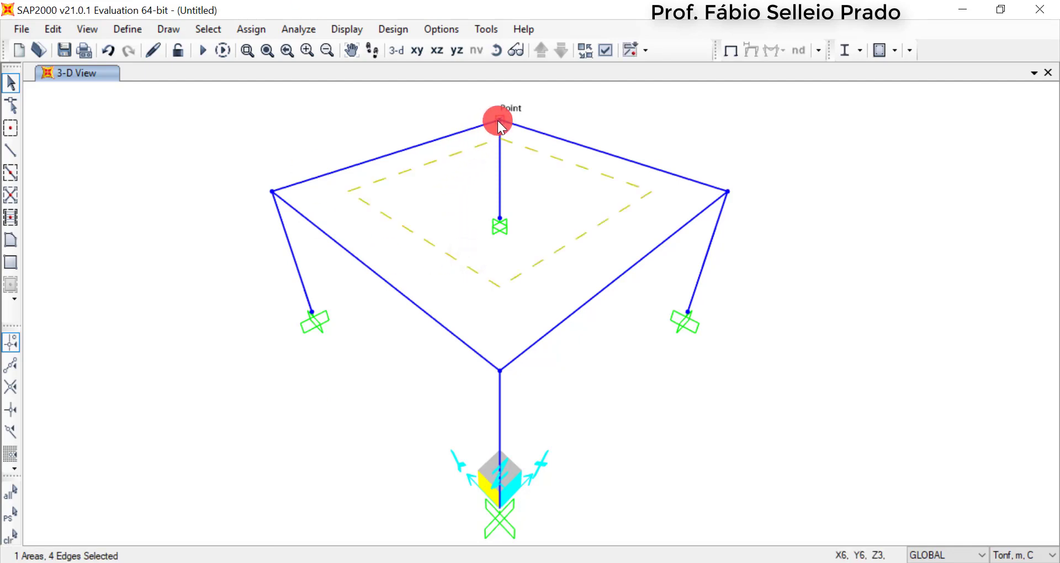
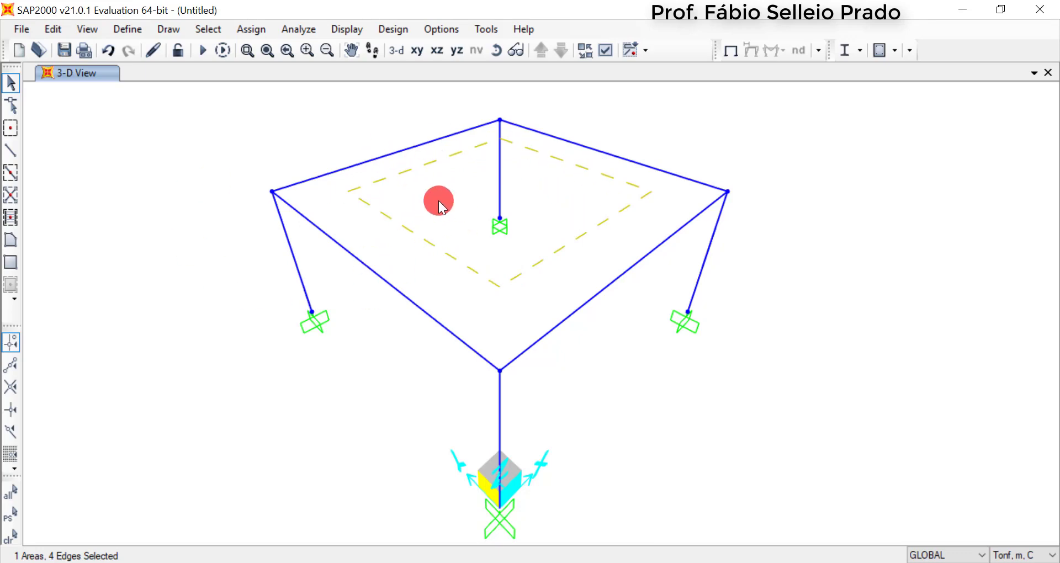
Divide the slab area into 12 objects along the edge from point 1 to 2 and 12 from point 1 to 3
{"action": "left_click", "coordinate": [60, 29]}
{"action": "left_click", "coordinate": [193, 237]}
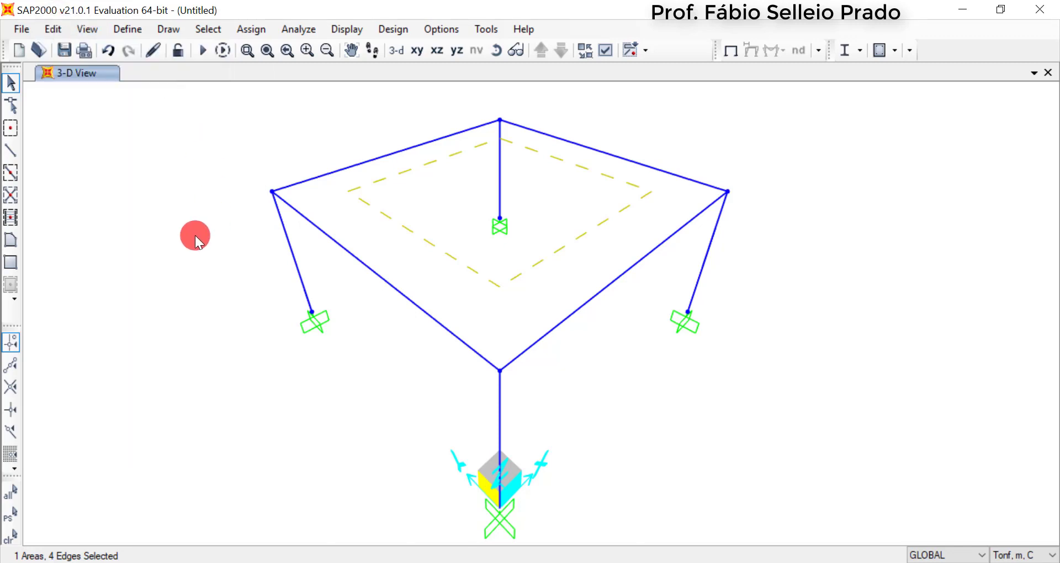
{"action": "left_click", "coordinate": [53, 31]}
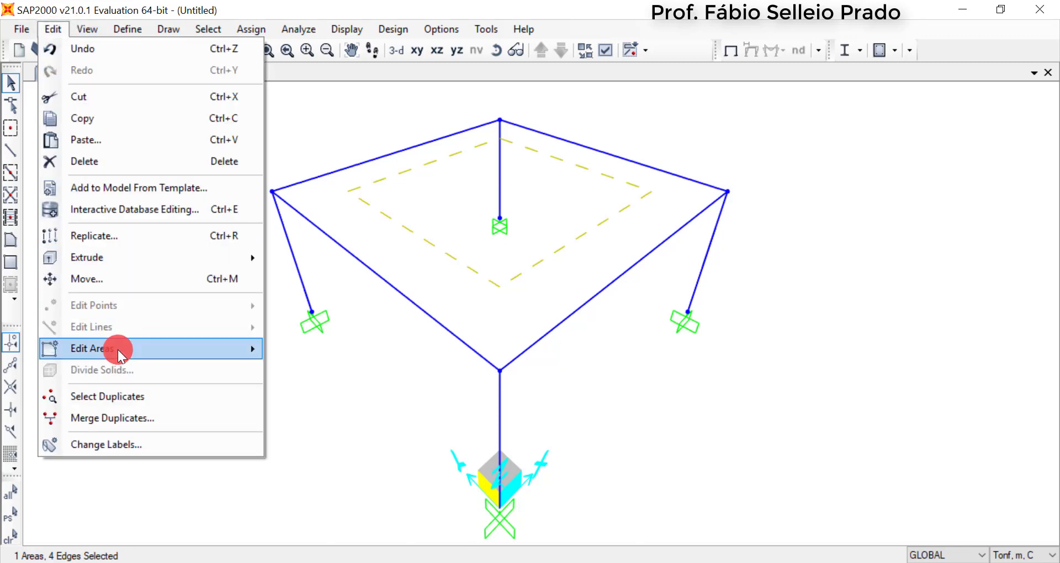
{"action": "mouse_move", "coordinate": [118, 350]}
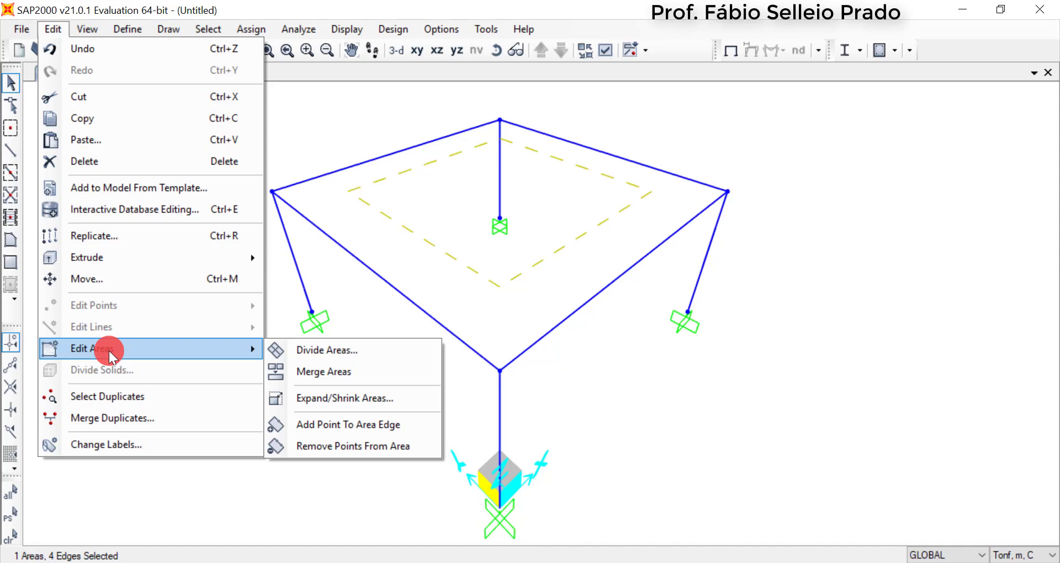
{"action": "left_click", "coordinate": [342, 352]}
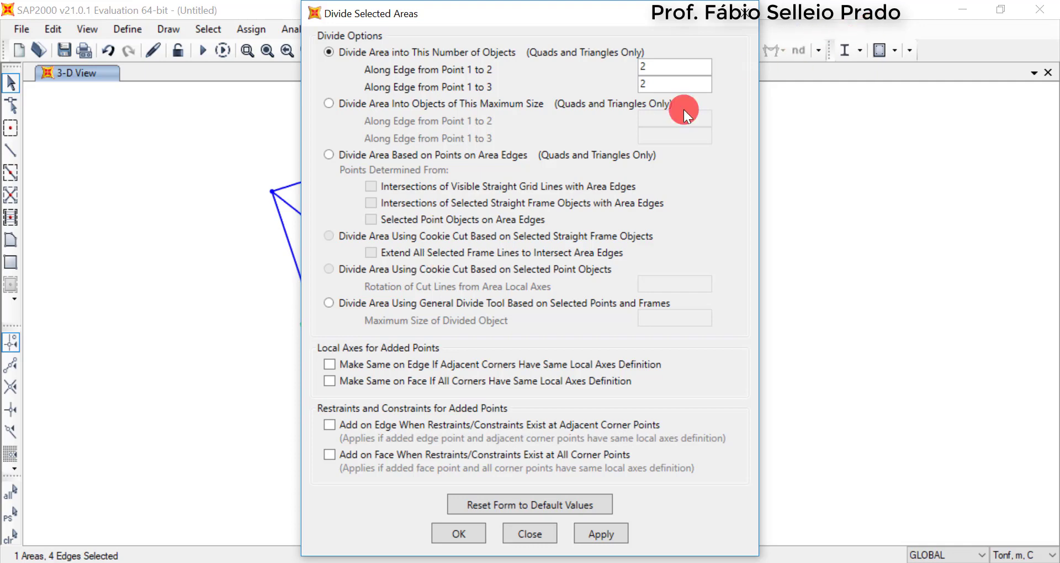
{"action": "double_click", "coordinate": [658, 69]}
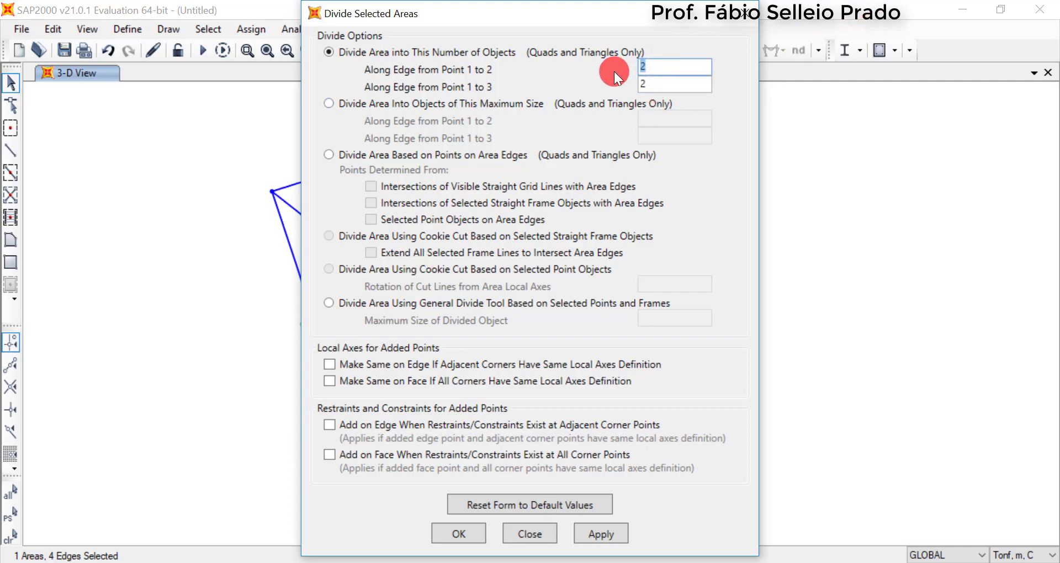
{"action": "type", "text": "12"}
{"action": "key", "text": "Tab"}
{"action": "type", "text": "12"}
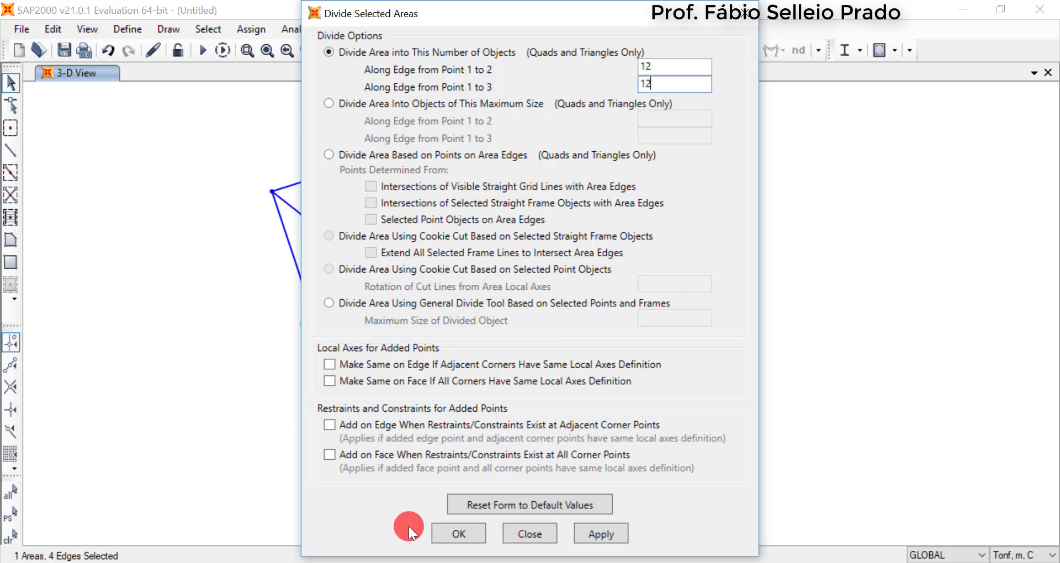
{"action": "left_click", "coordinate": [459, 534]}
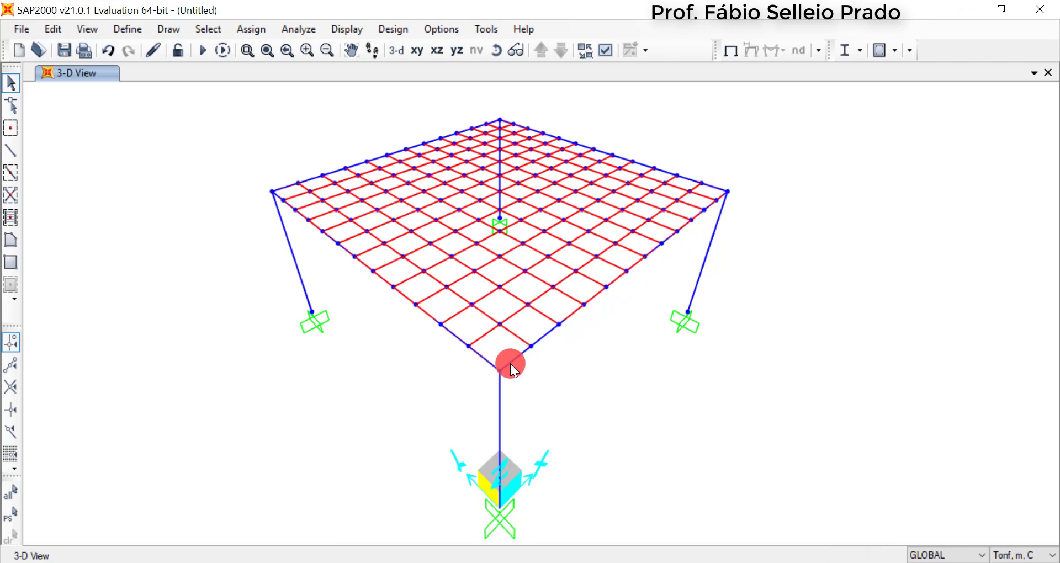
Select a slab panel and its adjoining edge beam to check whether the beam is divided along with the mesh
{"action": "scroll", "coordinate": [678, 300], "scroll_direction": "up", "scroll_amount": 4}
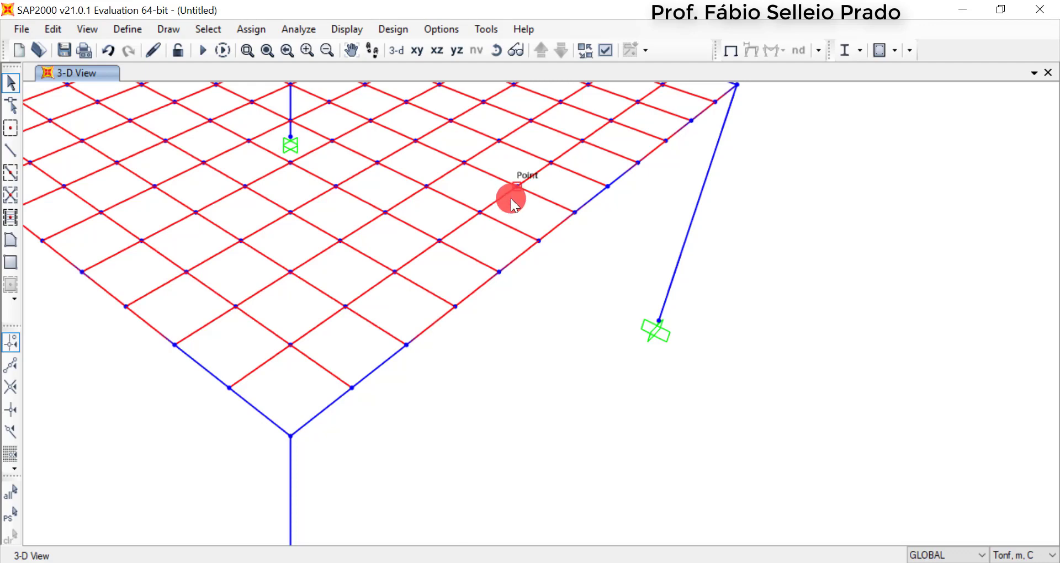
{"action": "left_click_drag", "start_coordinate": [543, 294], "coordinate": [513, 251]}
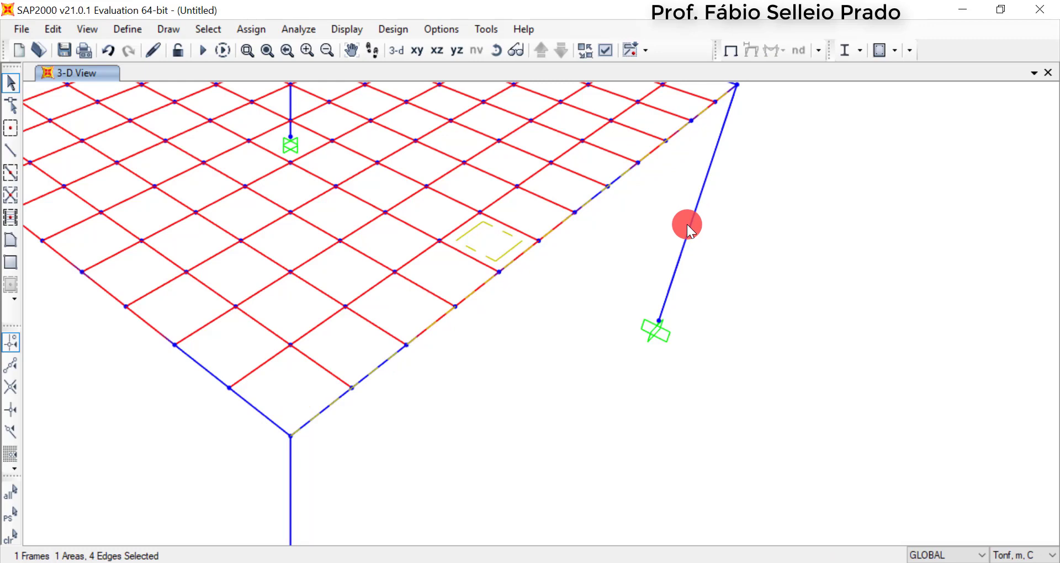
{"action": "scroll", "coordinate": [572, 303], "scroll_direction": "down", "scroll_amount": 4}
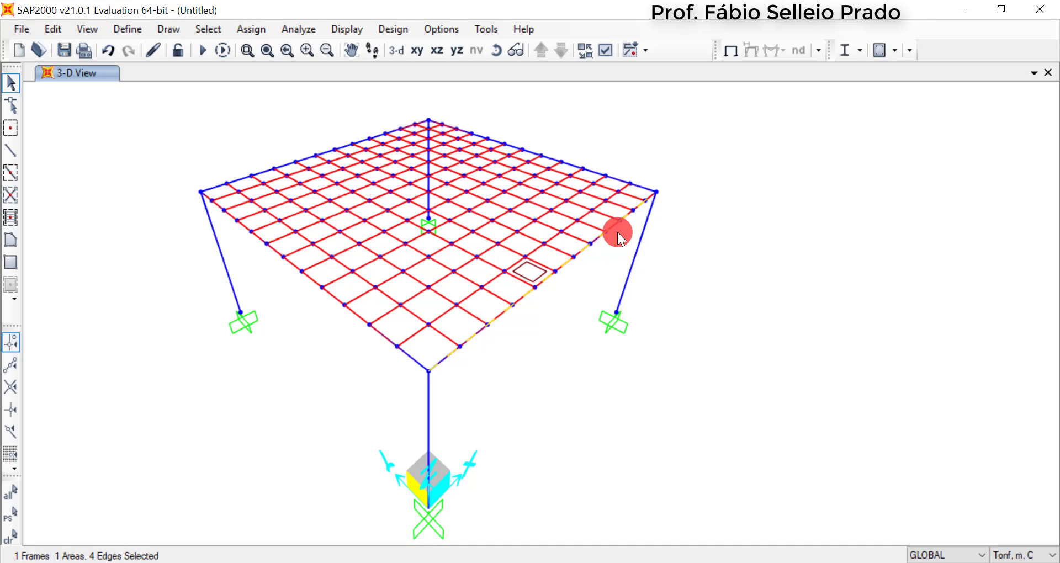
Divide all frames of the model by breaking them at intersections with selected joints, straight frames, area edges and solid edges
{"action": "left_click_drag", "start_coordinate": [145, 94], "coordinate": [738, 528]}
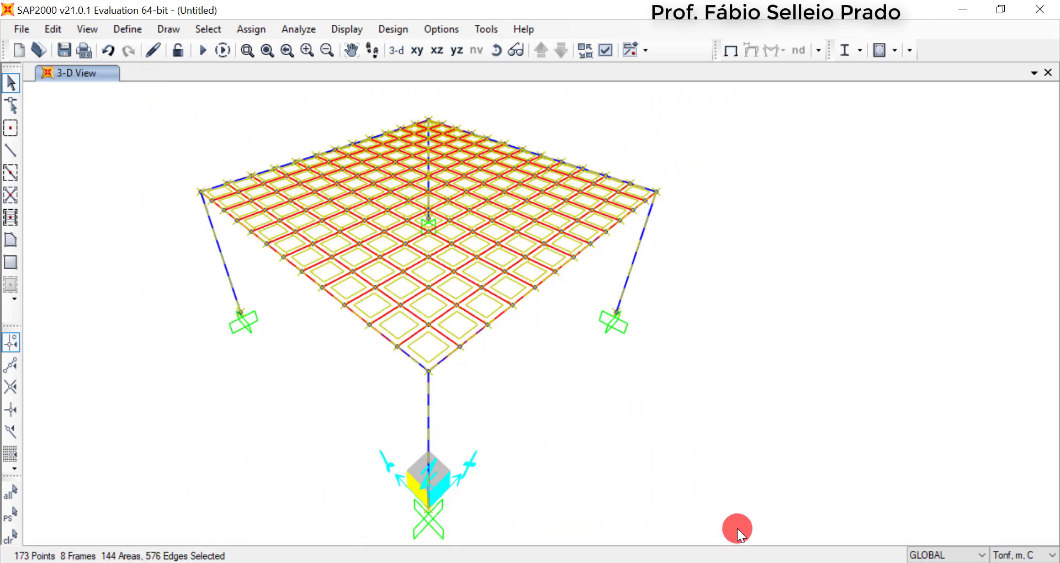
{"action": "left_click", "coordinate": [52, 26]}
{"action": "mouse_move", "coordinate": [104, 332]}
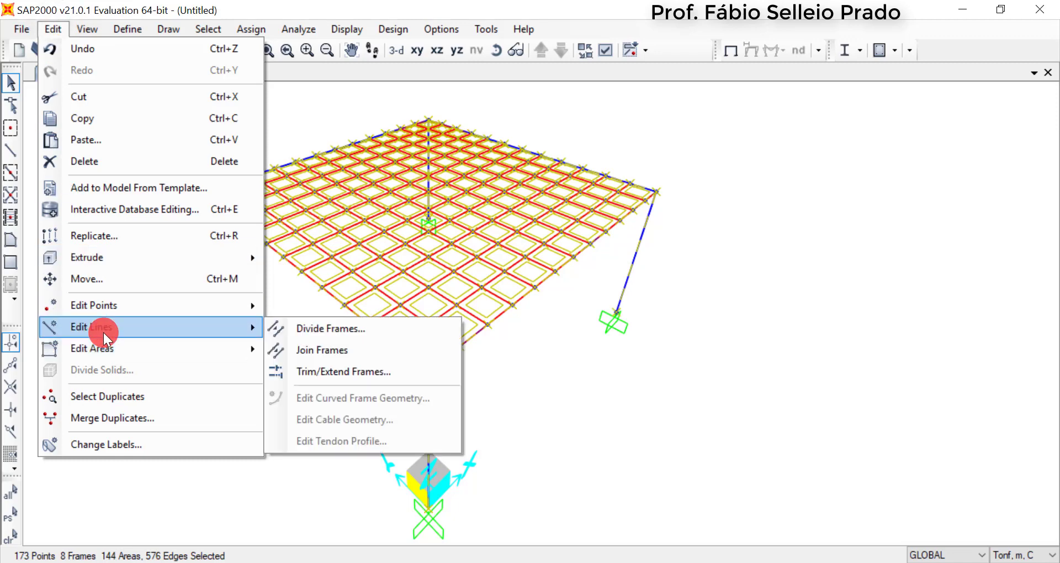
{"action": "left_click", "coordinate": [341, 329]}
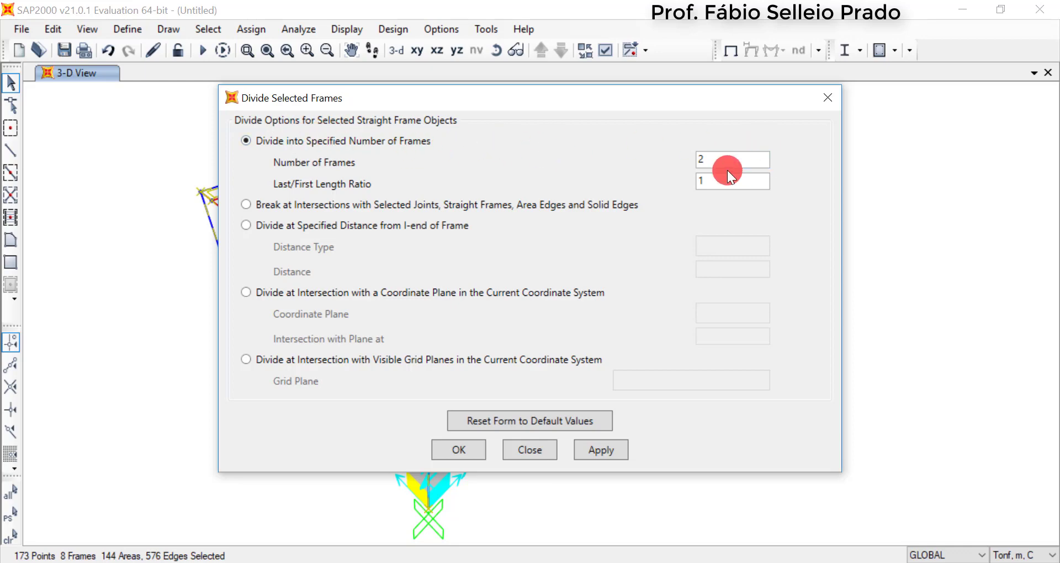
{"action": "left_click", "coordinate": [247, 204]}
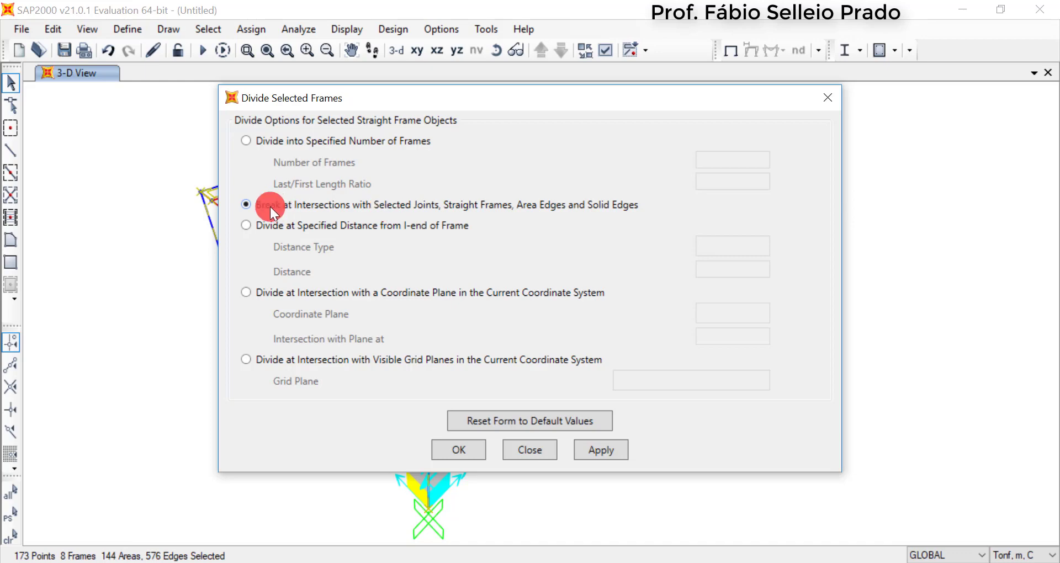
{"action": "left_click", "coordinate": [462, 447]}
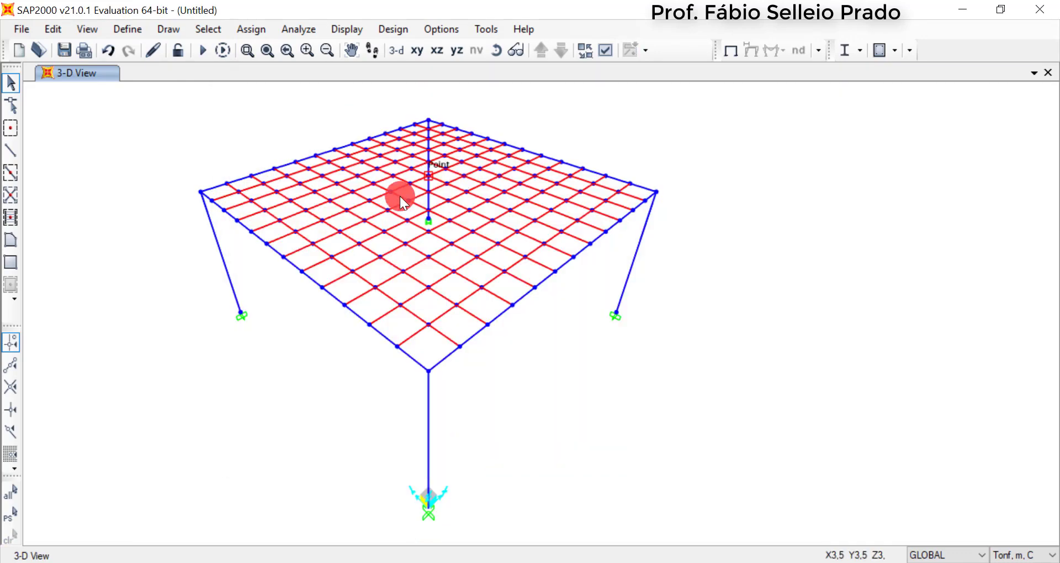
{"action": "left_click", "coordinate": [542, 278]}
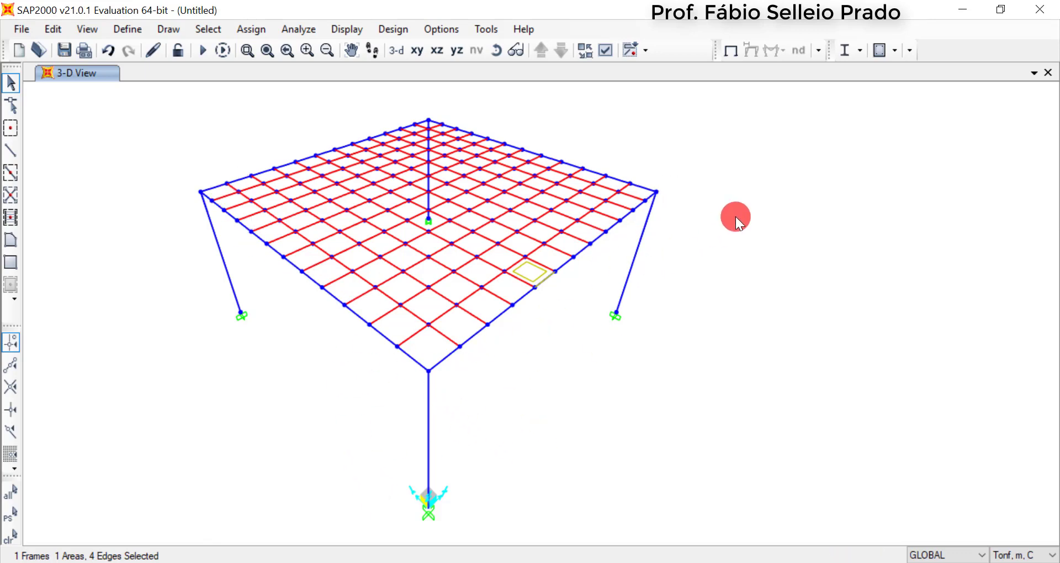
{"action": "key", "text": "Escape"}
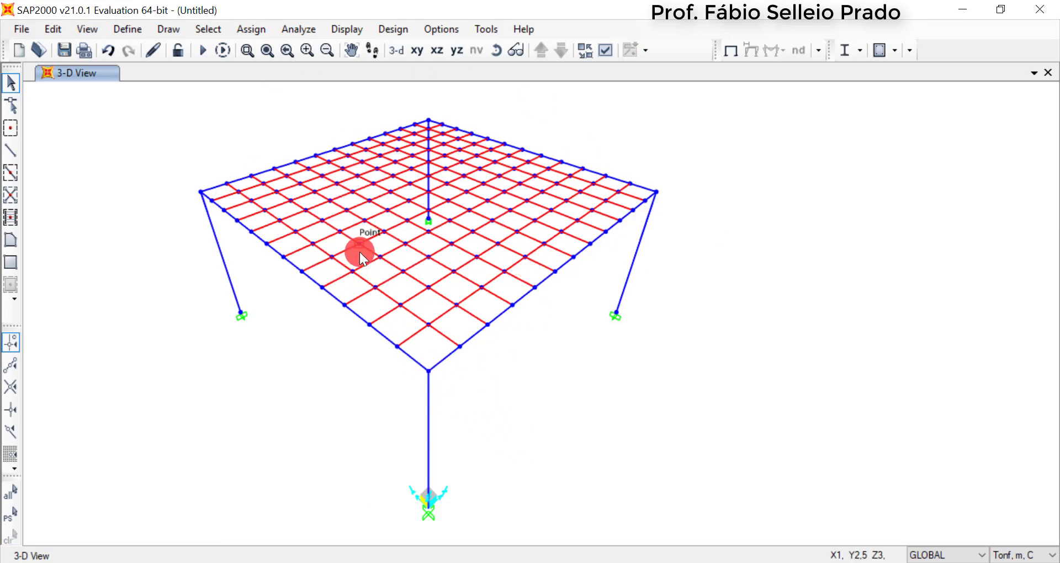
Add a new area section of type Shell and name it Laje
{"action": "left_click", "coordinate": [131, 32]}
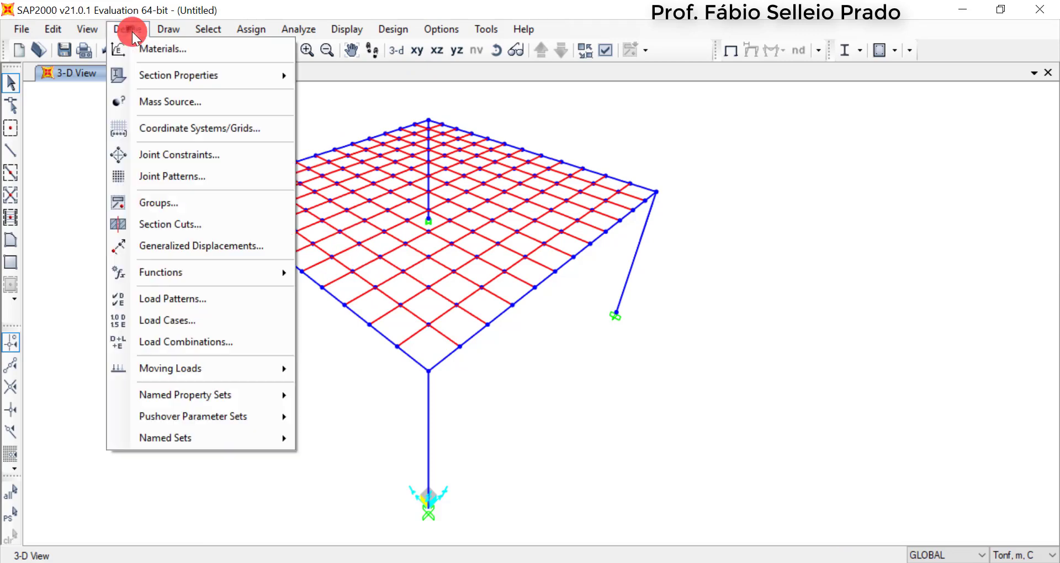
{"action": "mouse_move", "coordinate": [164, 78]}
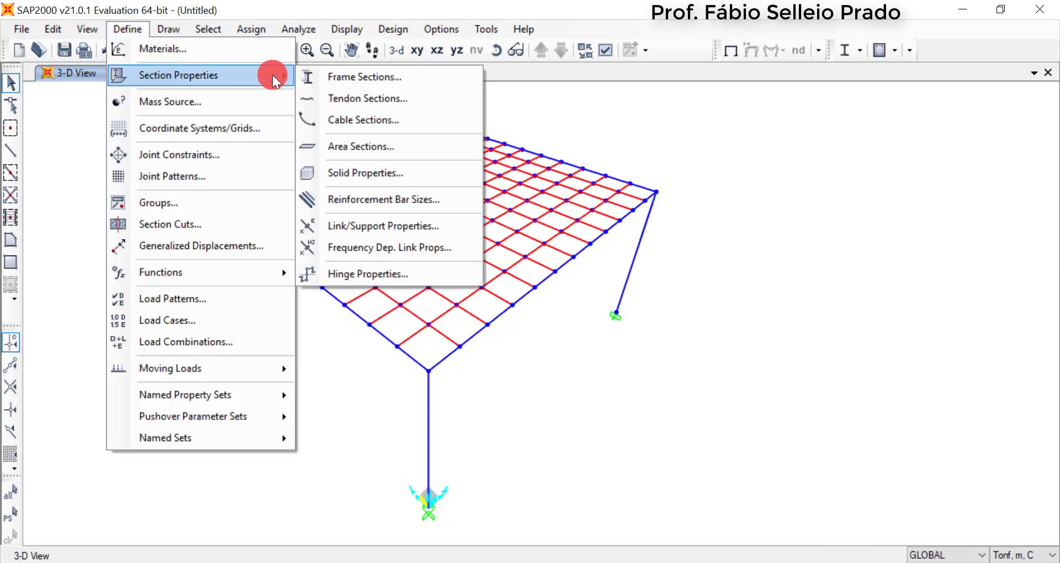
{"action": "left_click", "coordinate": [380, 151]}
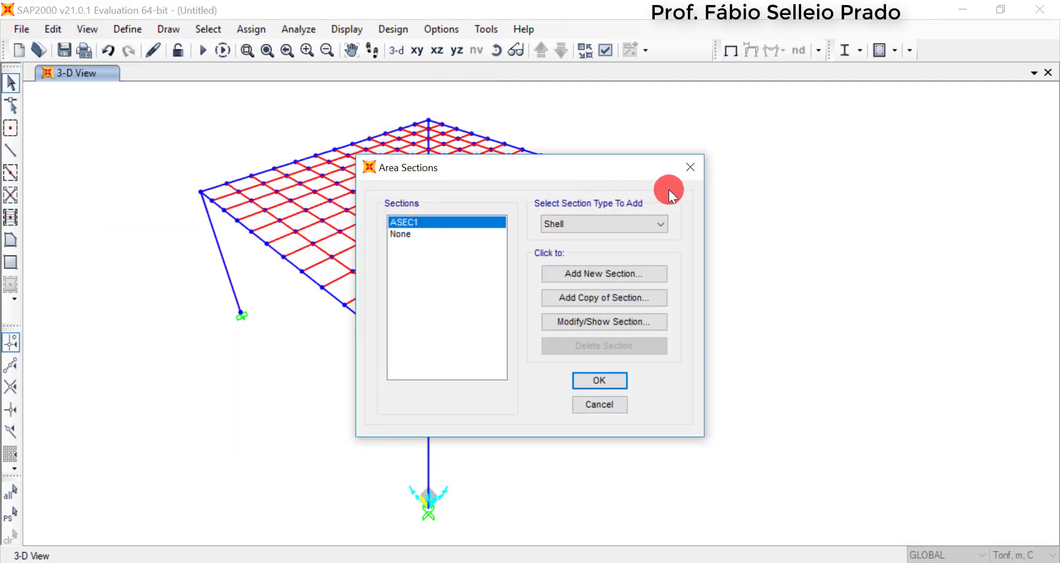
{"action": "left_click", "coordinate": [627, 228]}
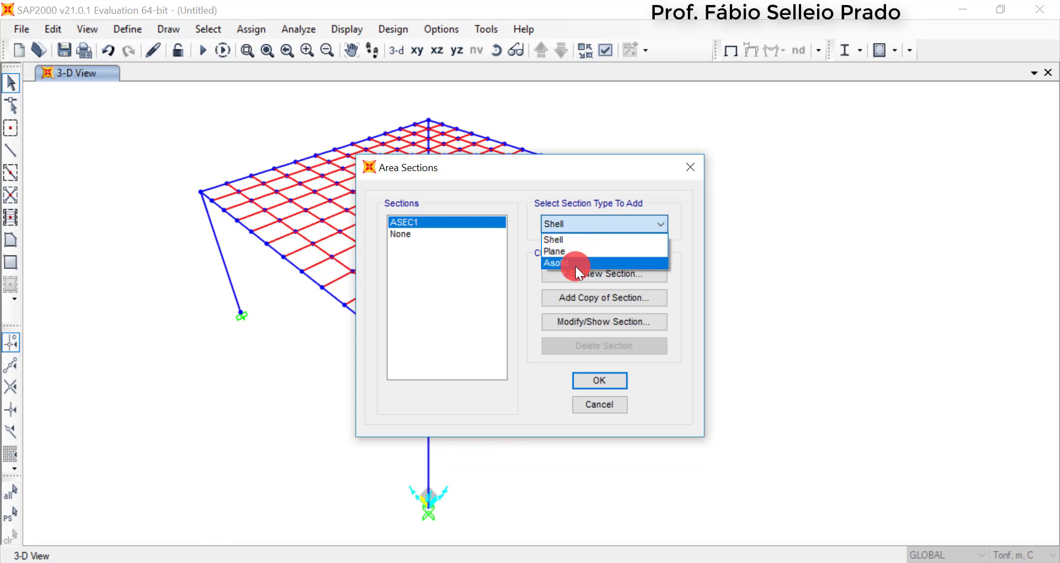
{"action": "left_click", "coordinate": [576, 243]}
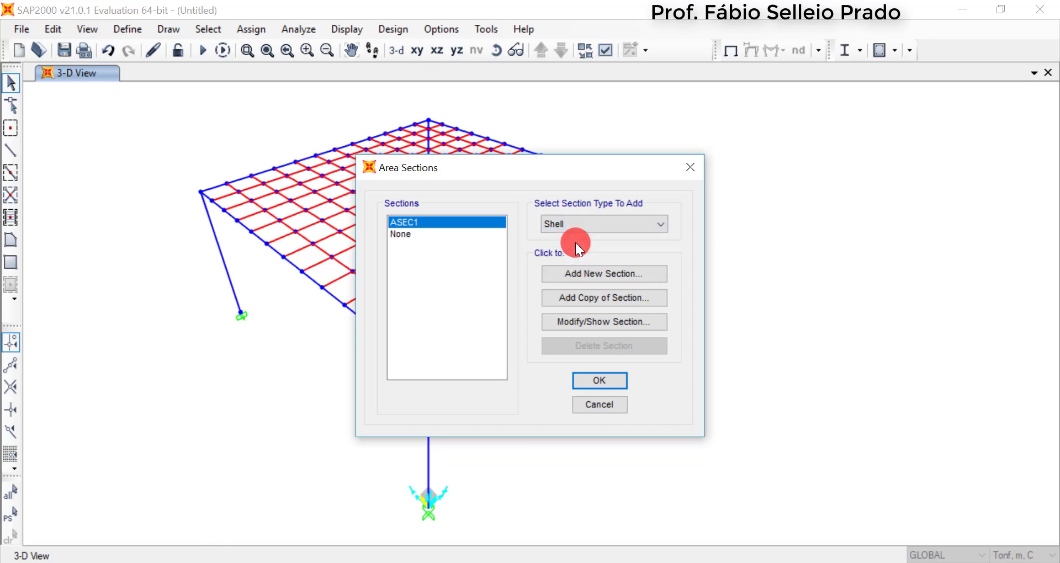
{"action": "left_click", "coordinate": [605, 274]}
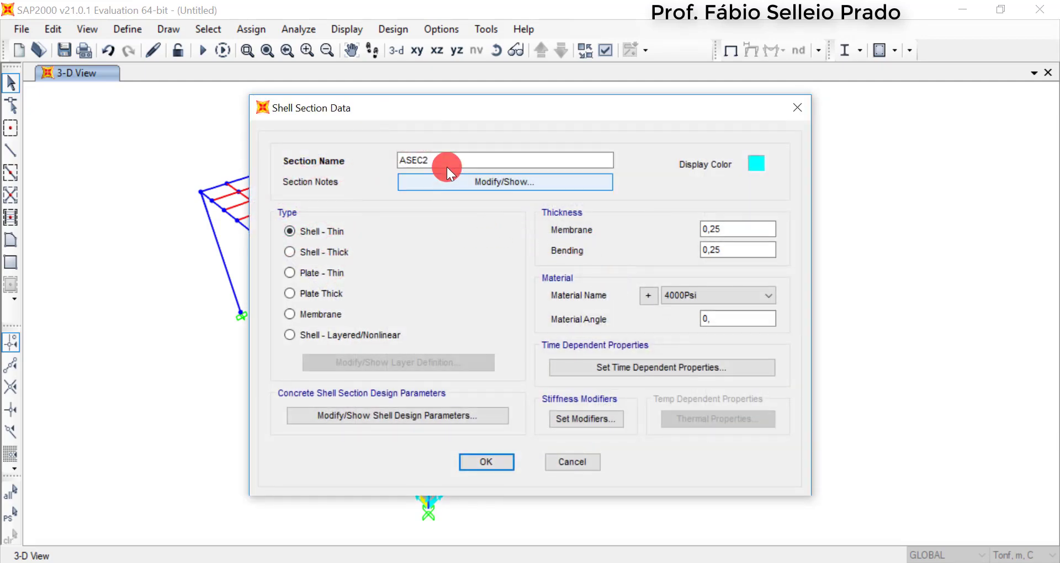
{"action": "left_click_drag", "start_coordinate": [445, 161], "coordinate": [336, 168]}
{"action": "type", "text": "Laje"}
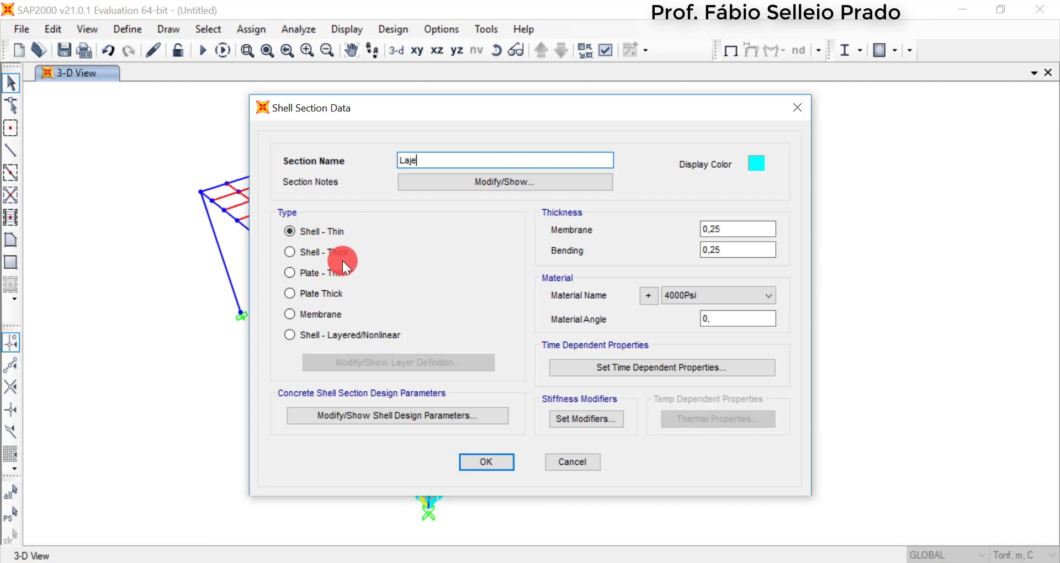
Define the Laje section as Shell - Thin with membrane and bending thicknesses of 0,10 m and material C30/37
{"action": "left_click", "coordinate": [313, 291]}
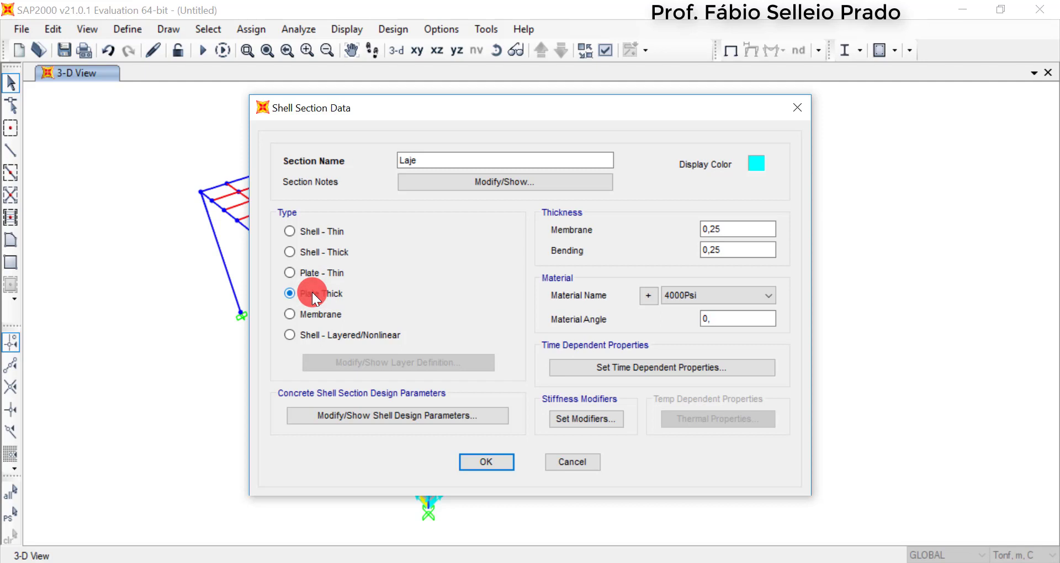
{"action": "left_click", "coordinate": [317, 251]}
{"action": "left_click_drag", "start_coordinate": [709, 229], "coordinate": [713, 260]}
{"action": "type", "text": "10"}
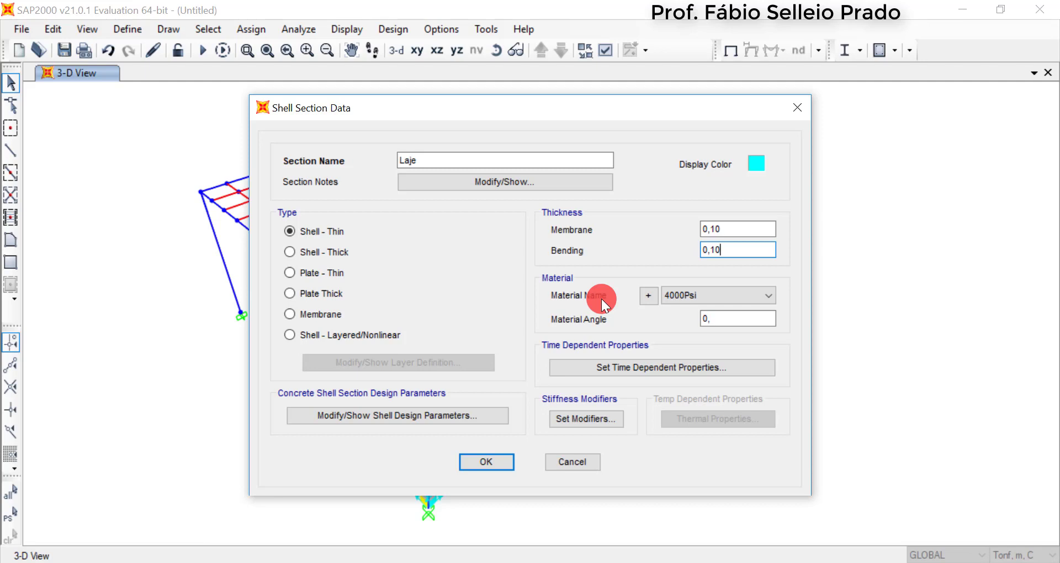
{"action": "left_click", "coordinate": [711, 295]}
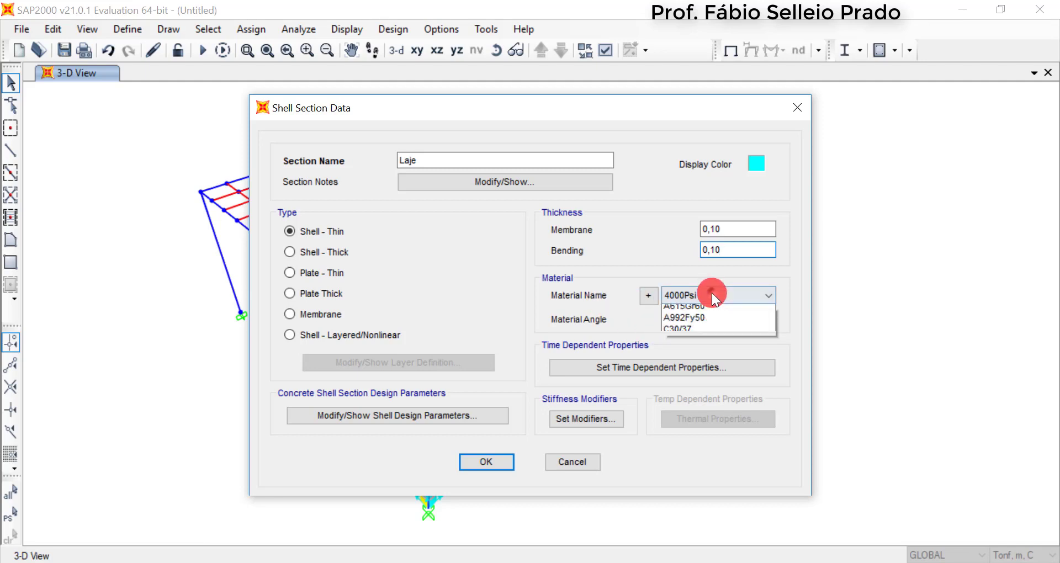
{"action": "left_click", "coordinate": [710, 346]}
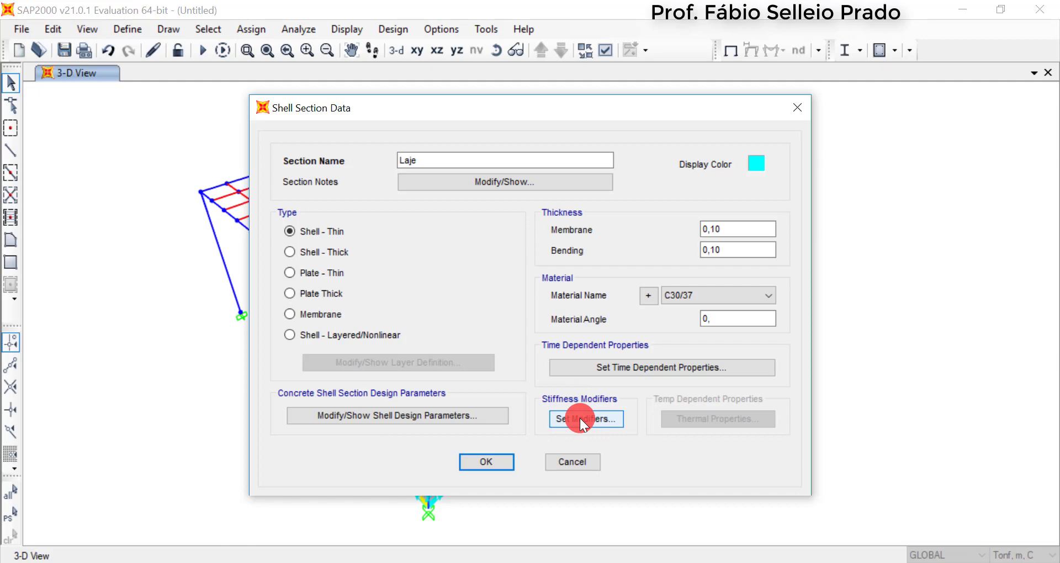
{"action": "left_click", "coordinate": [492, 465]}
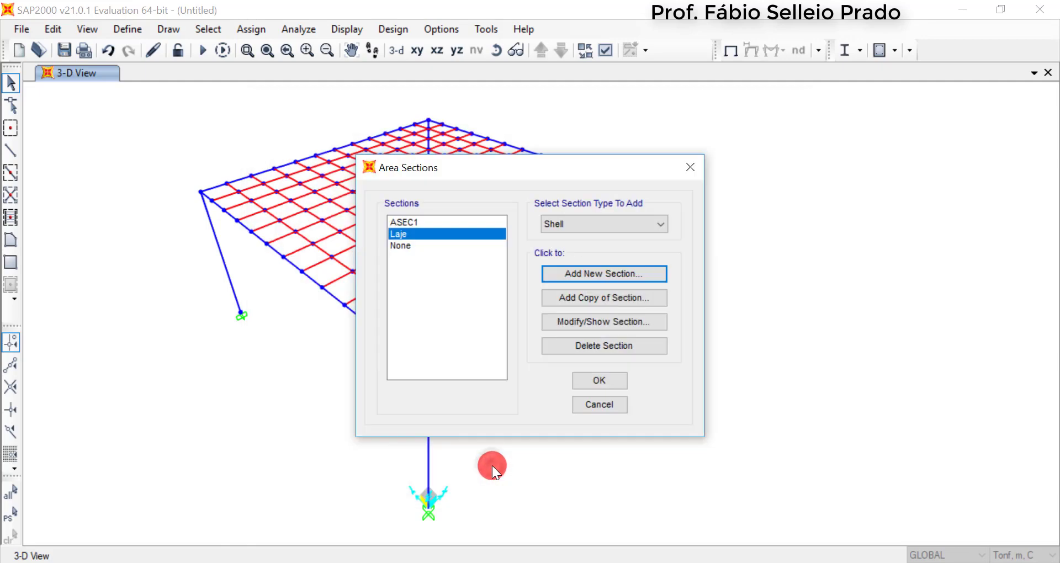
{"action": "left_click", "coordinate": [594, 383]}
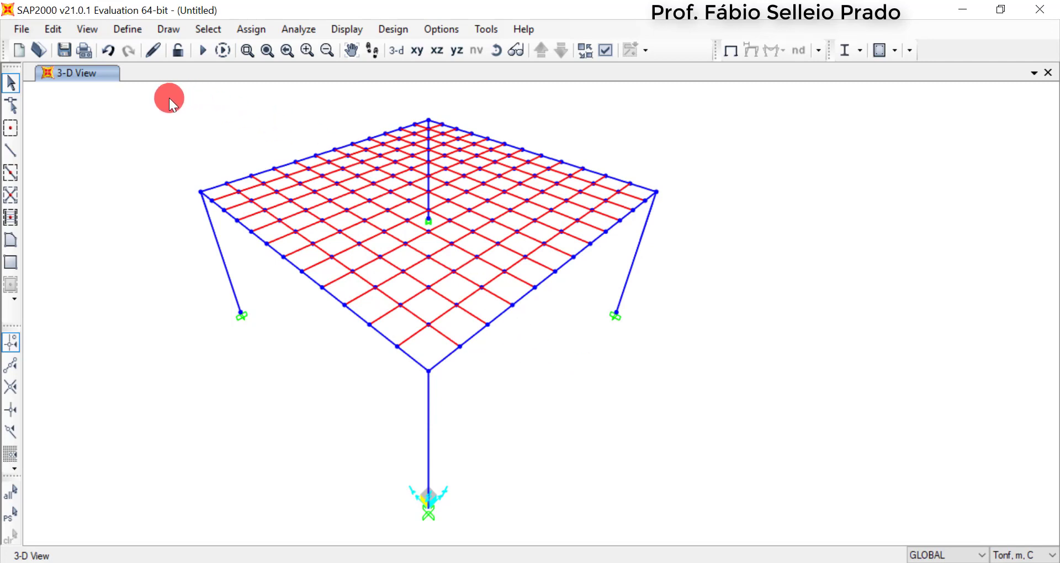
Assign the Laje area section to all meshed slab panels, then return to the plain undeformed model display
{"action": "left_click_drag", "start_coordinate": [169, 99], "coordinate": [725, 415]}
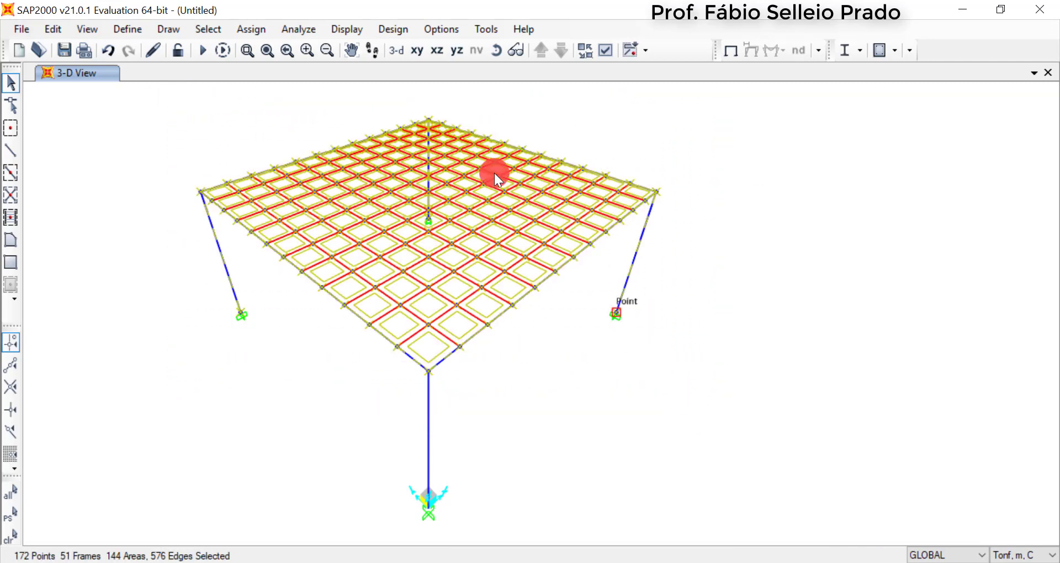
{"action": "left_click", "coordinate": [271, 33]}
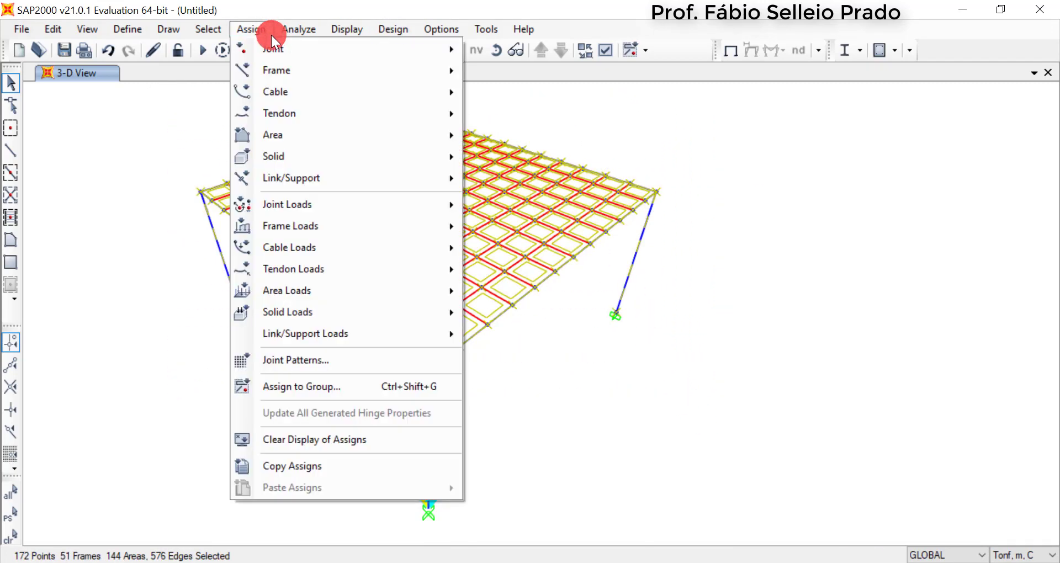
{"action": "mouse_move", "coordinate": [288, 138]}
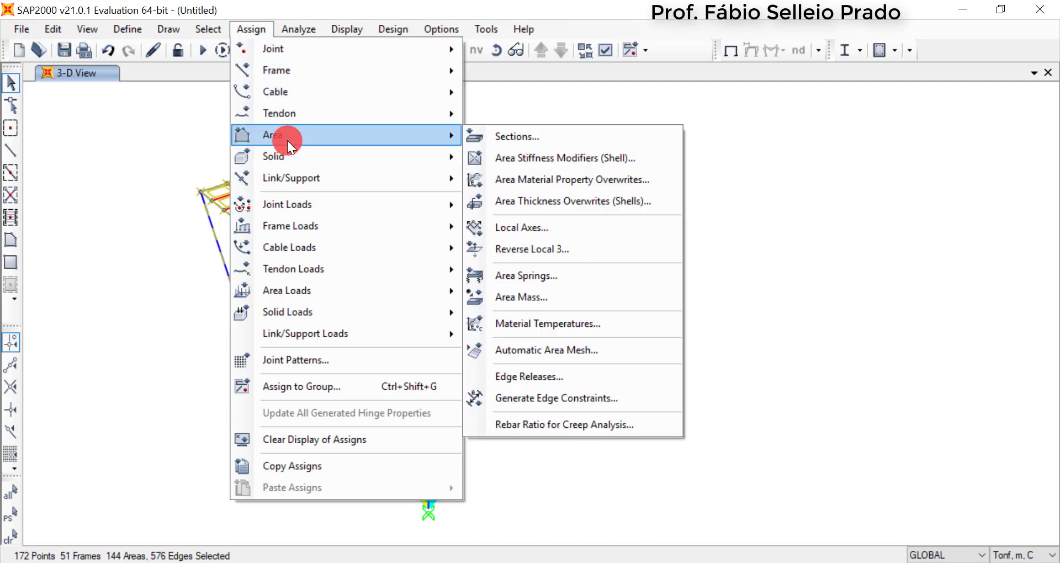
{"action": "left_click", "coordinate": [518, 139]}
{"action": "left_click", "coordinate": [466, 157]}
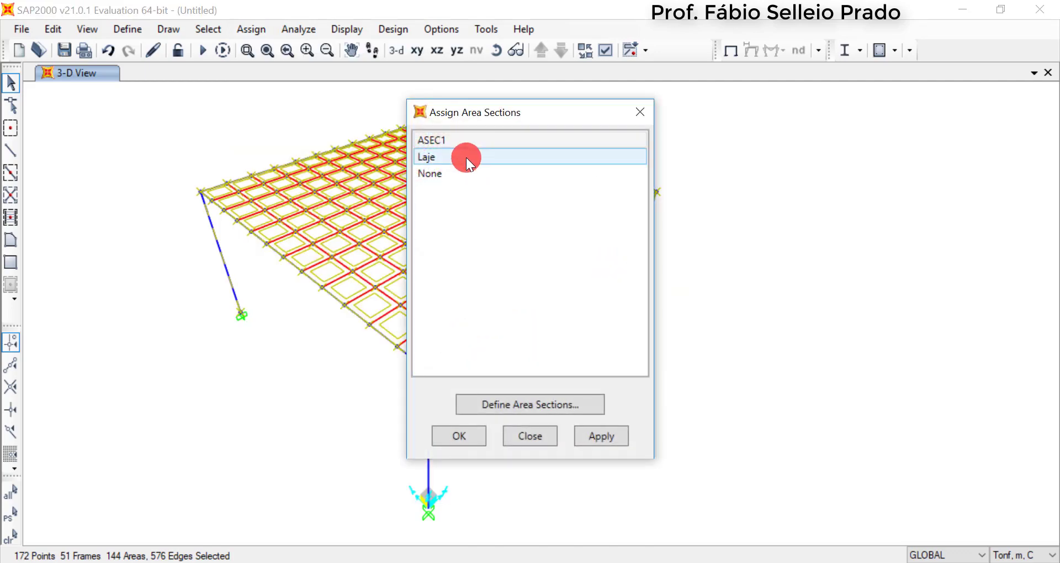
{"action": "left_click", "coordinate": [435, 164]}
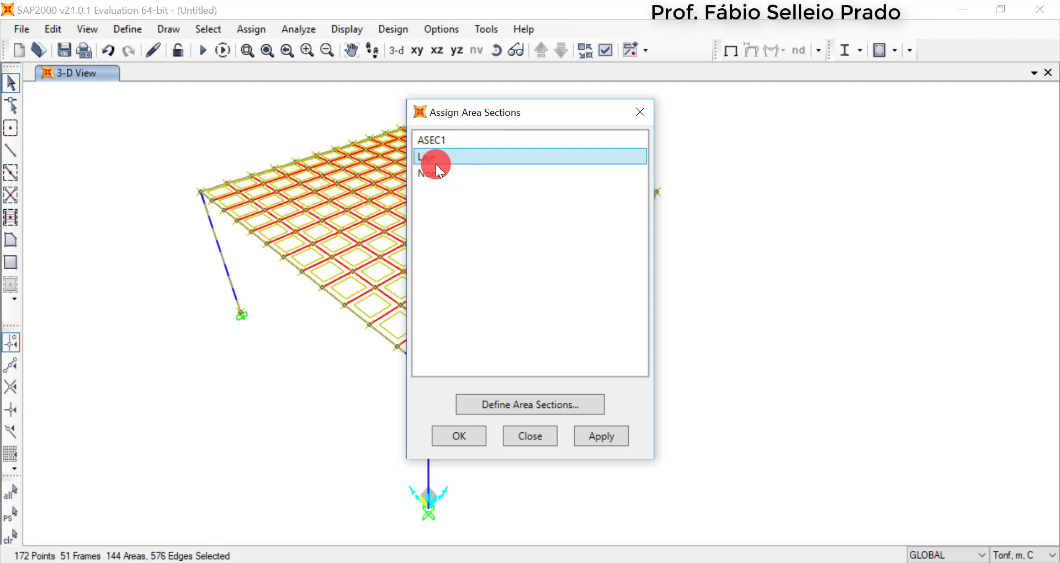
{"action": "left_click", "coordinate": [435, 442]}
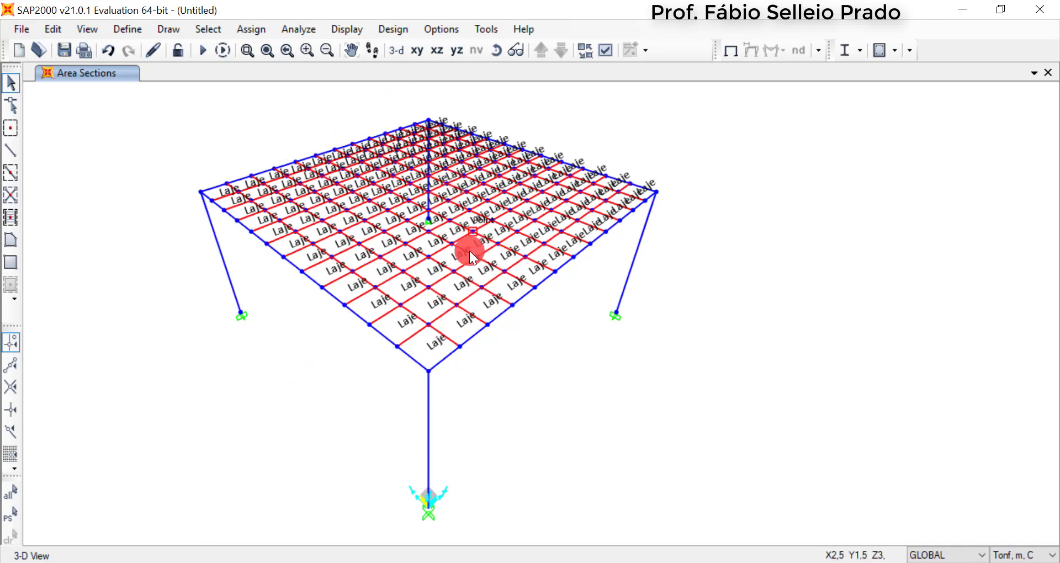
{"action": "left_click", "coordinate": [727, 51]}
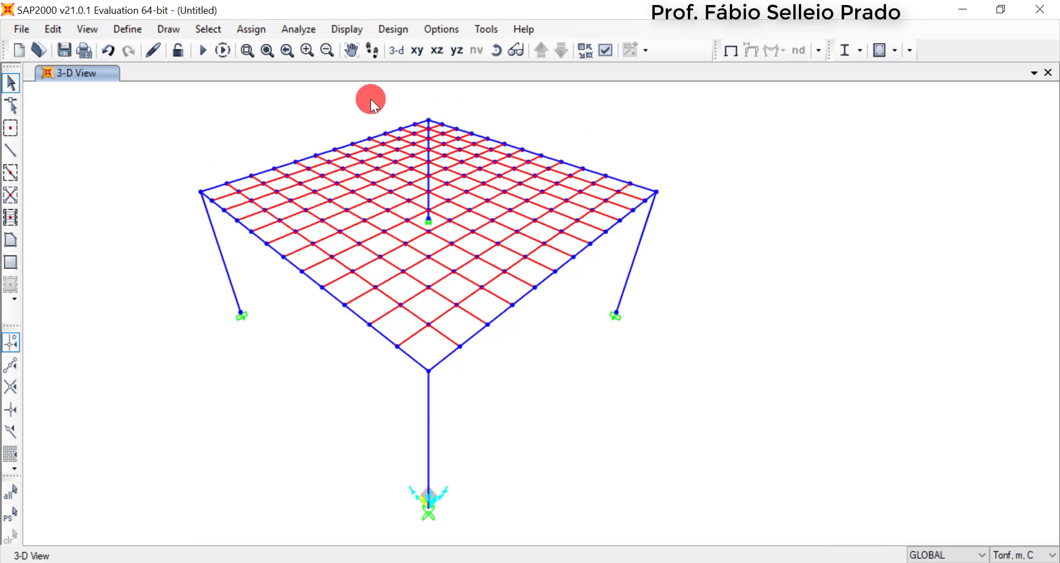
Display the 3D model with the Extrude view type to inspect the columns, beams and slab as solid shapes
{"action": "left_click", "coordinate": [604, 55]}
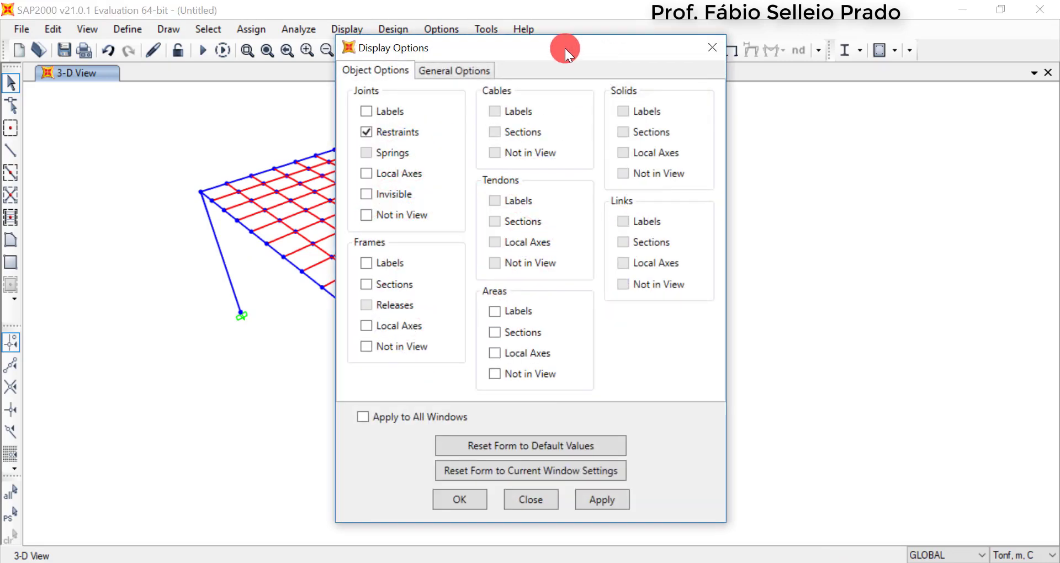
{"action": "left_click_drag", "start_coordinate": [563, 50], "coordinate": [841, 49]}
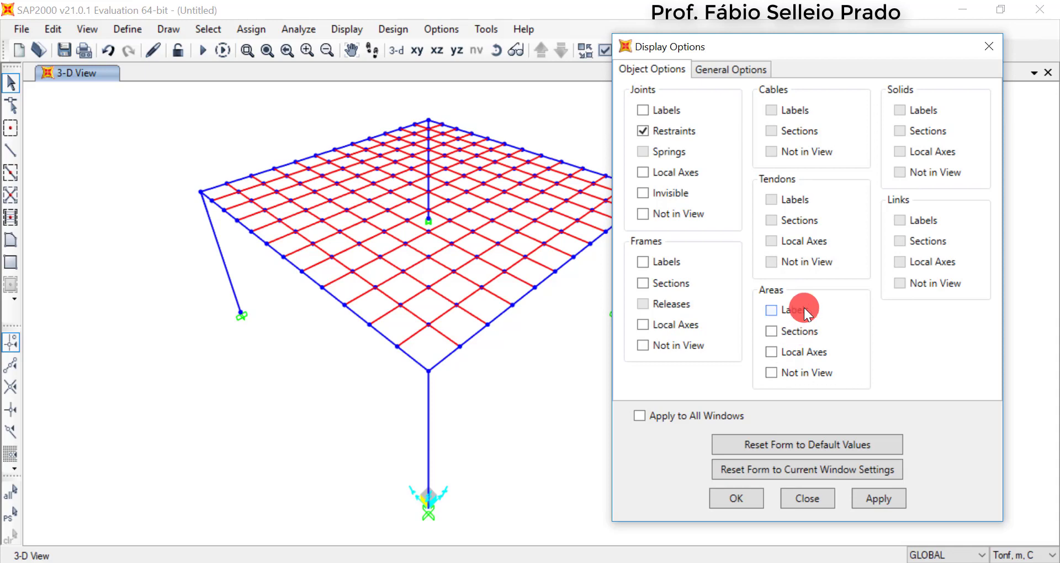
{"action": "left_click", "coordinate": [754, 70]}
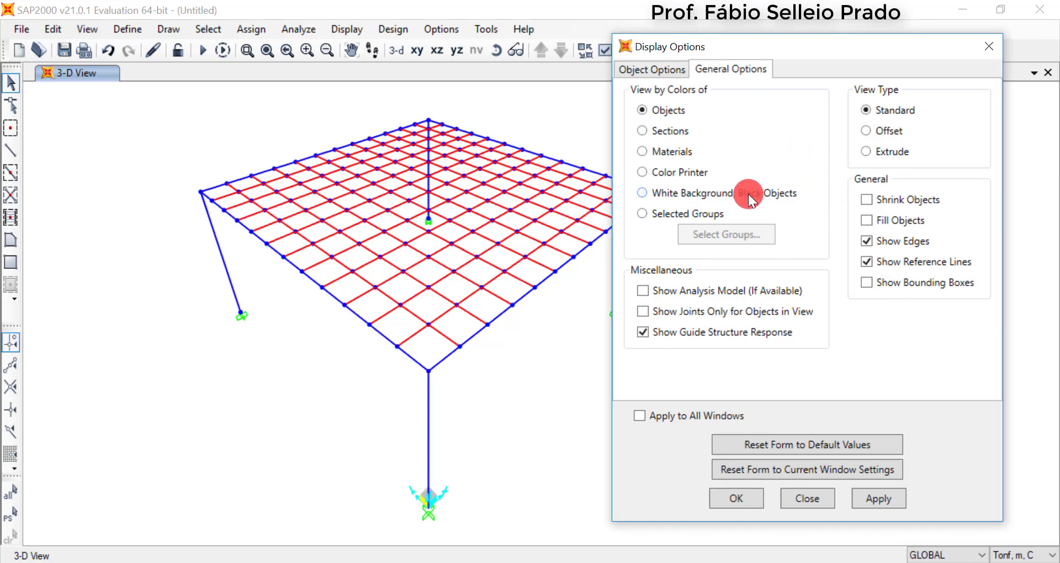
{"action": "left_click", "coordinate": [873, 156]}
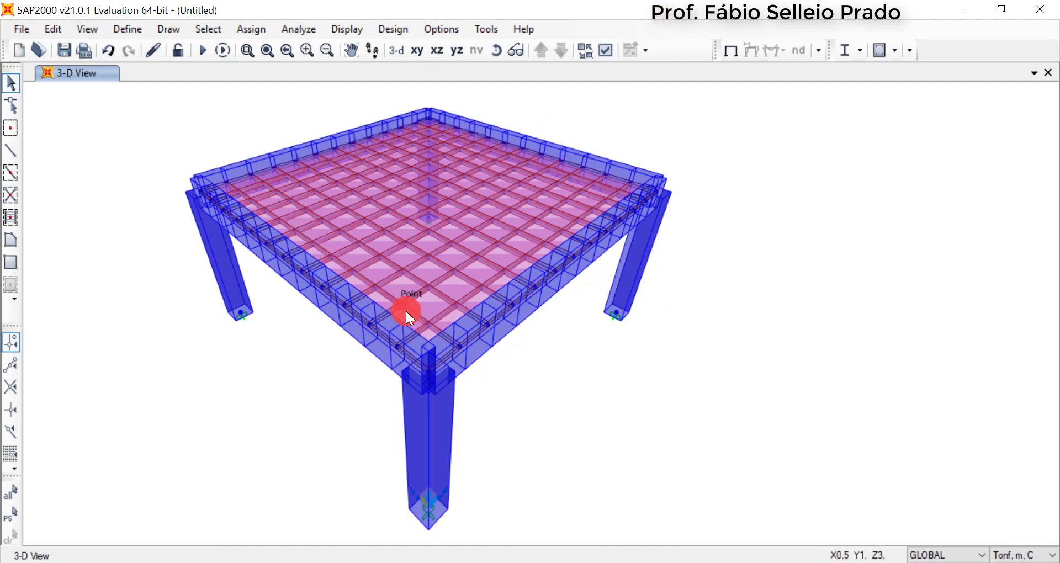
Return the 3D model display to the Standard view type
{"action": "left_click", "coordinate": [606, 48]}
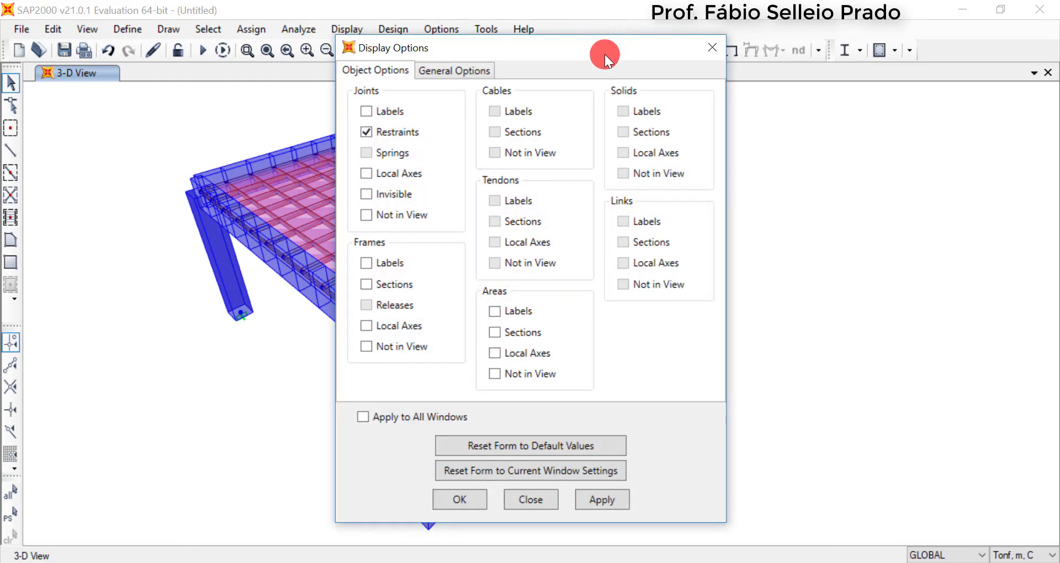
{"action": "left_click", "coordinate": [479, 71]}
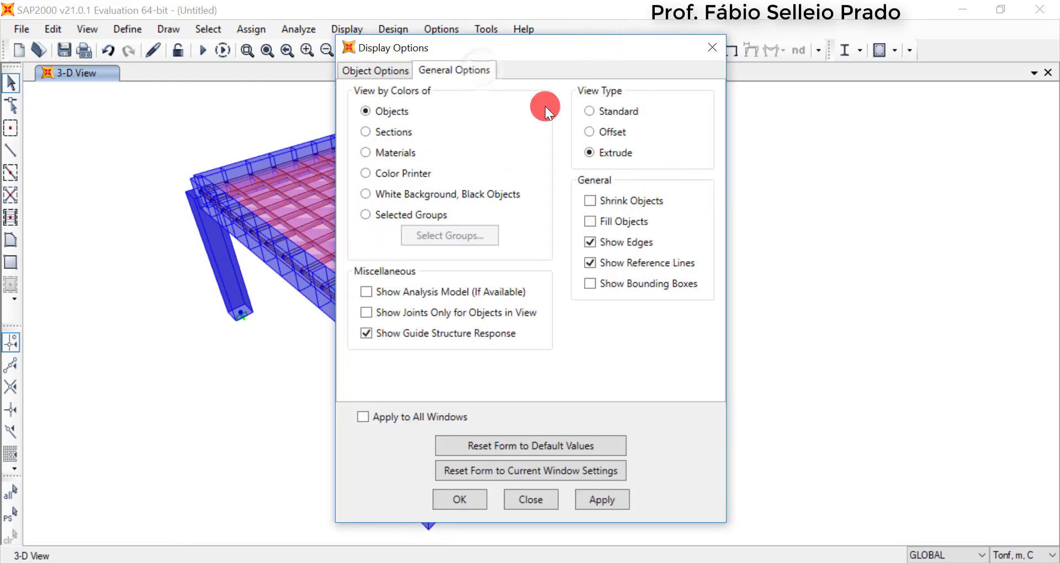
{"action": "left_click", "coordinate": [615, 116]}
{"action": "left_click", "coordinate": [471, 505]}
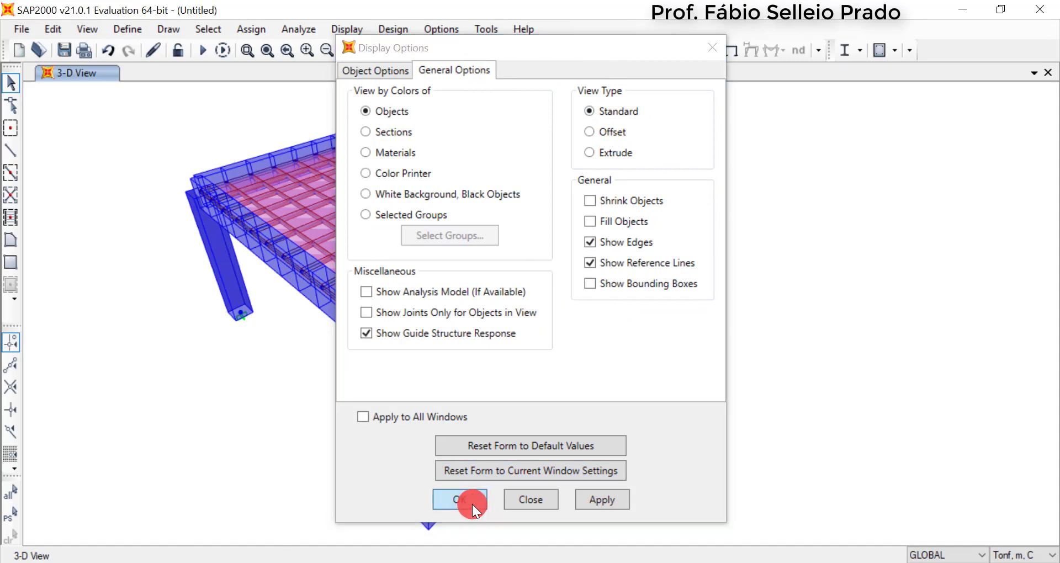
{"action": "middle_click_drag", "start_coordinate": [305, 287], "coordinate": [382, 287]}
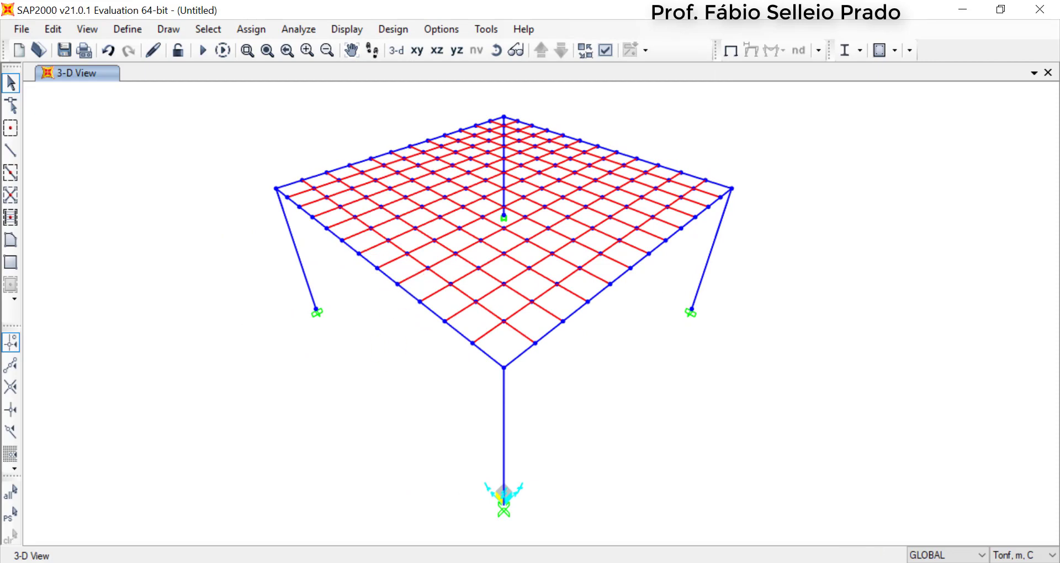
{"action": "left_click", "coordinate": [484, 159]}
Add a load pattern named SC of type Other with a self weight multiplier of 0
{"action": "left_click", "coordinate": [126, 28]}
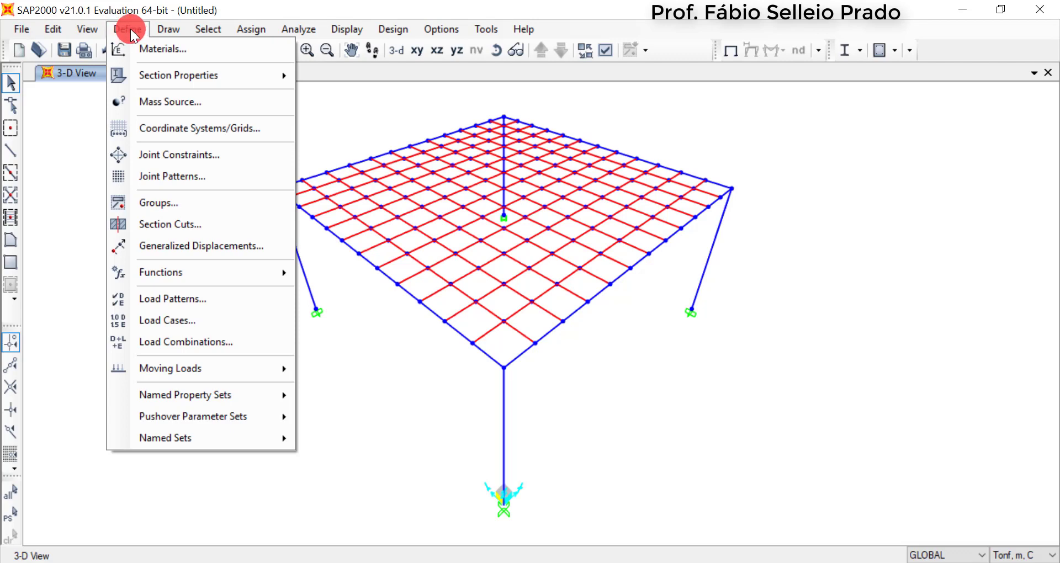
{"action": "left_click", "coordinate": [171, 299]}
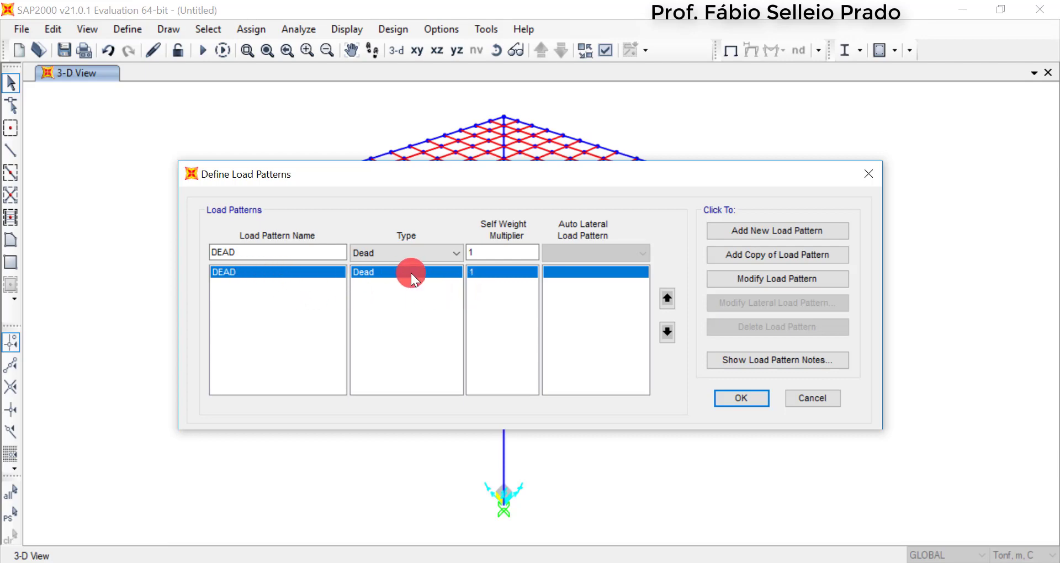
{"action": "left_click", "coordinate": [267, 255]}
{"action": "left_click_drag", "start_coordinate": [268, 254], "coordinate": [203, 252]}
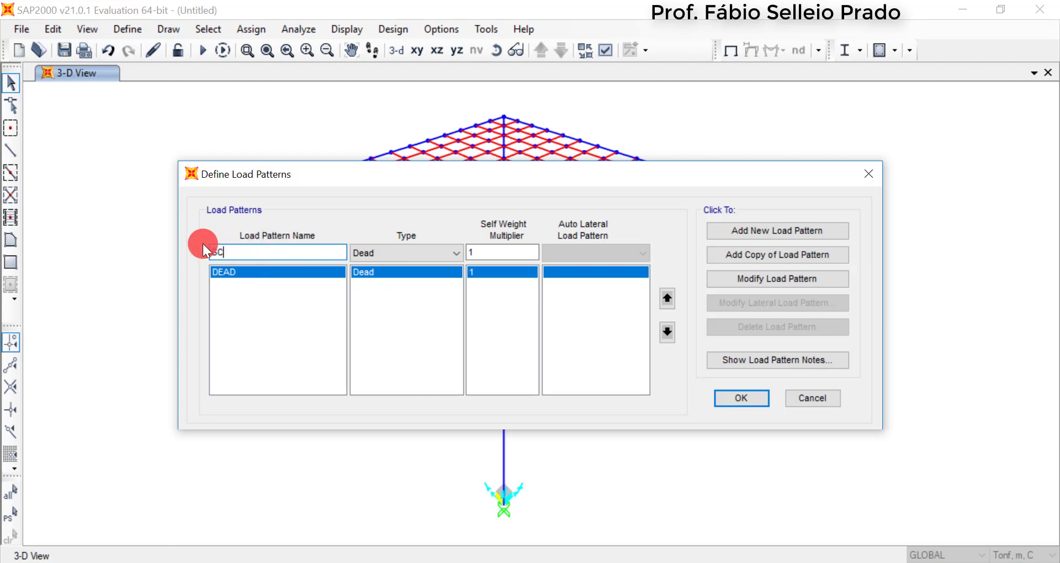
{"action": "type", "text": "SC"}
{"action": "left_click", "coordinate": [444, 254]}
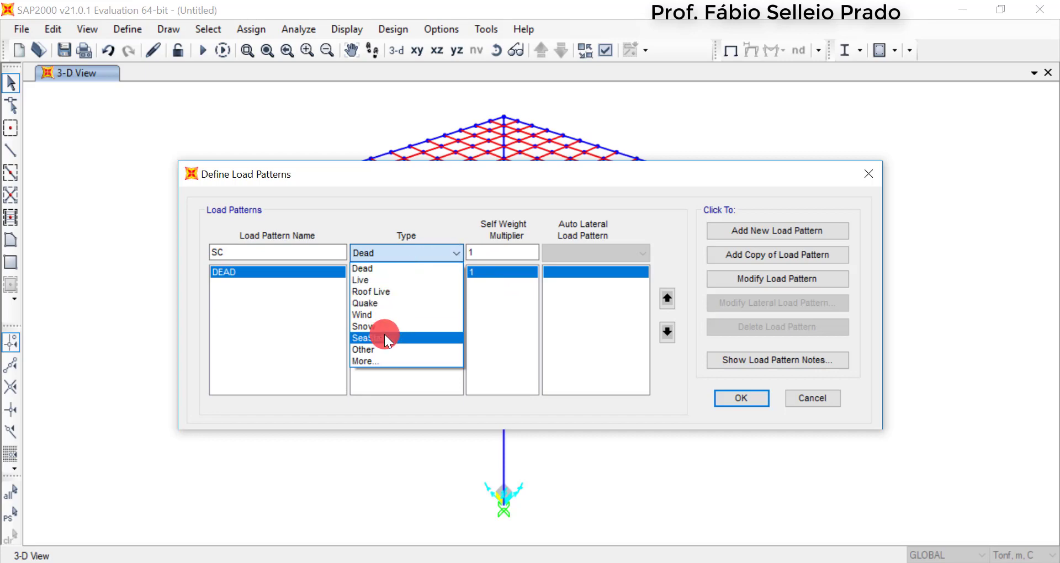
{"action": "left_click", "coordinate": [390, 350]}
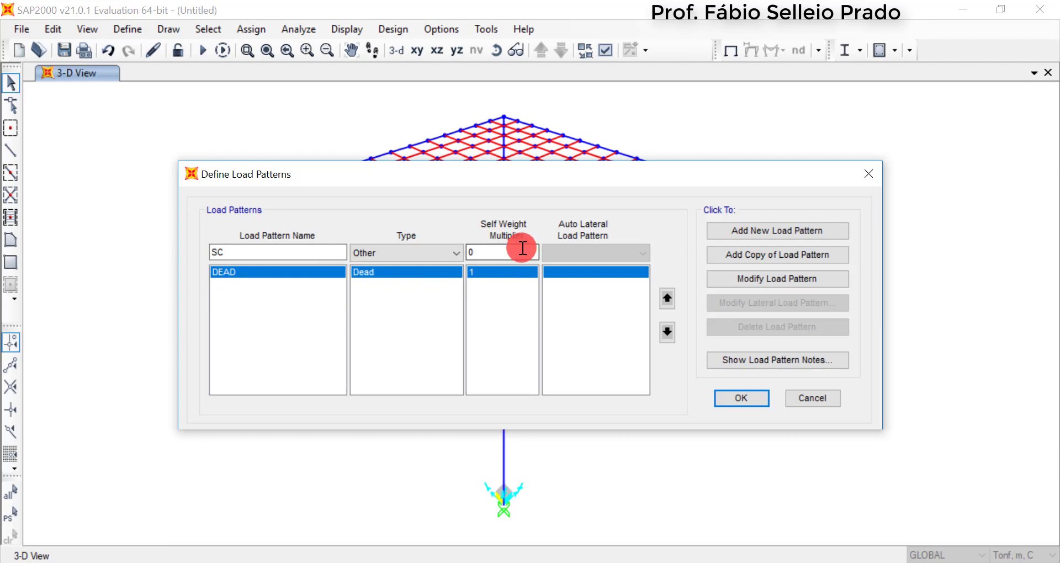
{"action": "left_click_drag", "start_coordinate": [490, 245], "coordinate": [448, 244]}
{"action": "left_click", "coordinate": [738, 228]}
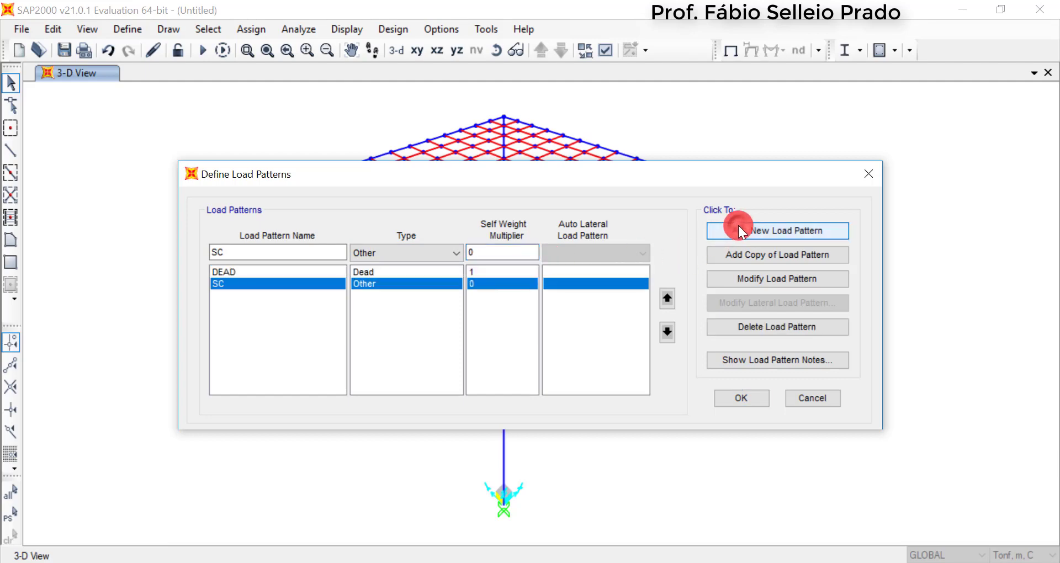
Add a load pattern named Perm of type Other with self weight multiplier 0 and accept the load pattern definitions
{"action": "left_click", "coordinate": [182, 254]}
{"action": "left_click_drag", "start_coordinate": [218, 253], "coordinate": [246, 252]}
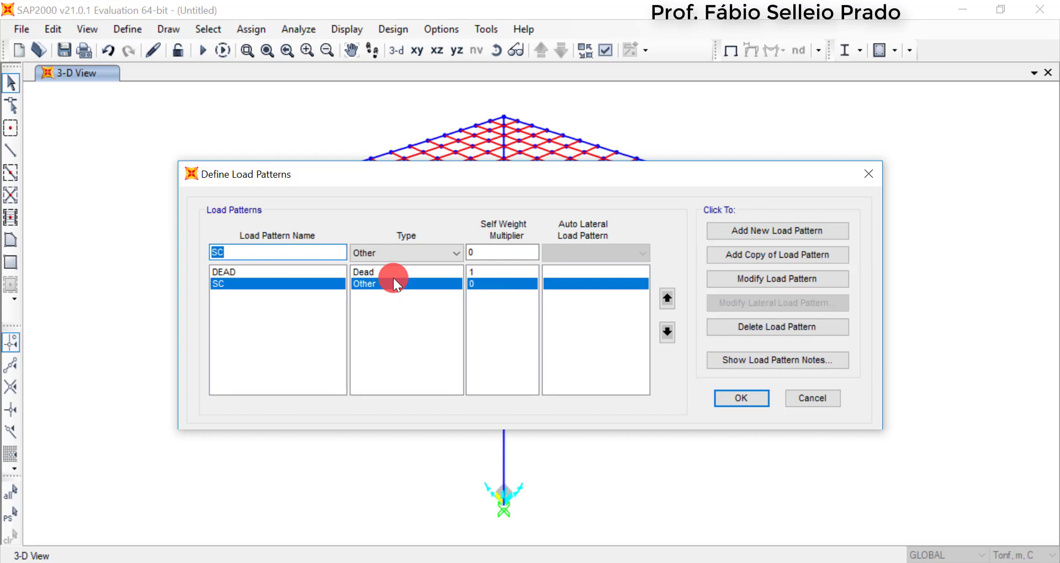
{"action": "type", "text": "Perm"}
{"action": "left_click", "coordinate": [412, 256]}
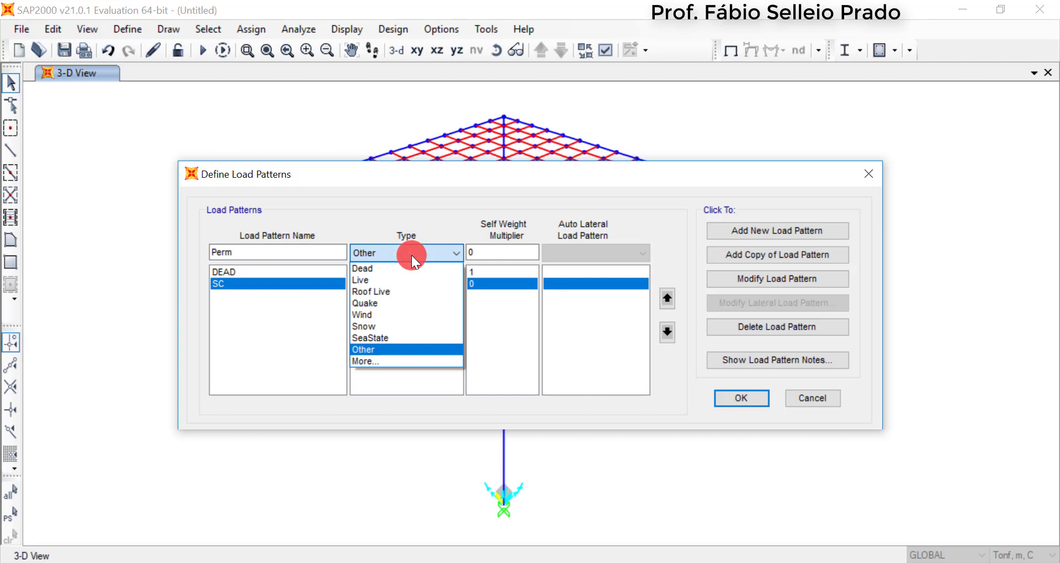
{"action": "left_click", "coordinate": [412, 255]}
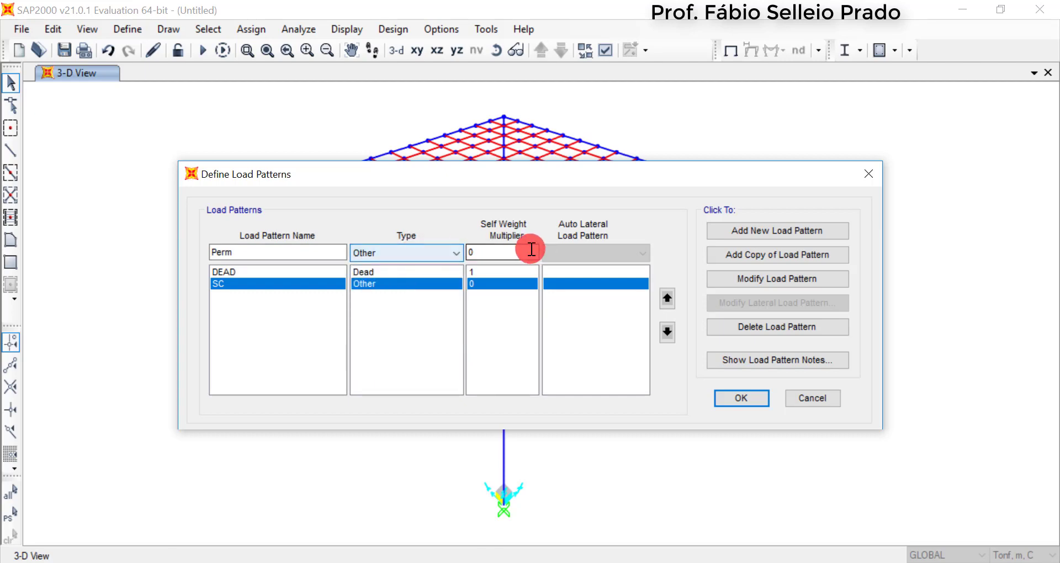
{"action": "left_click", "coordinate": [784, 235]}
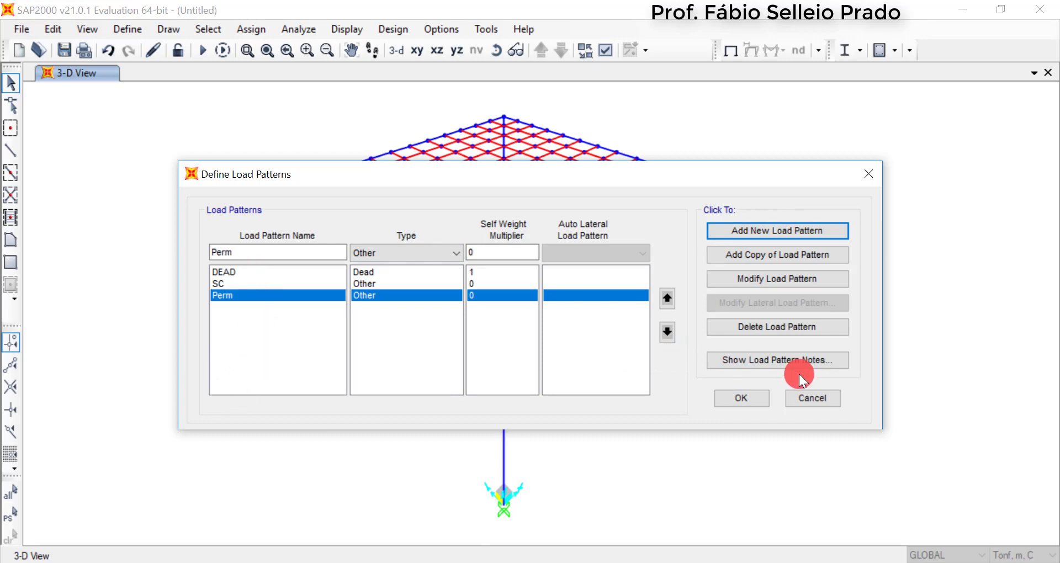
{"action": "left_click", "coordinate": [766, 397]}
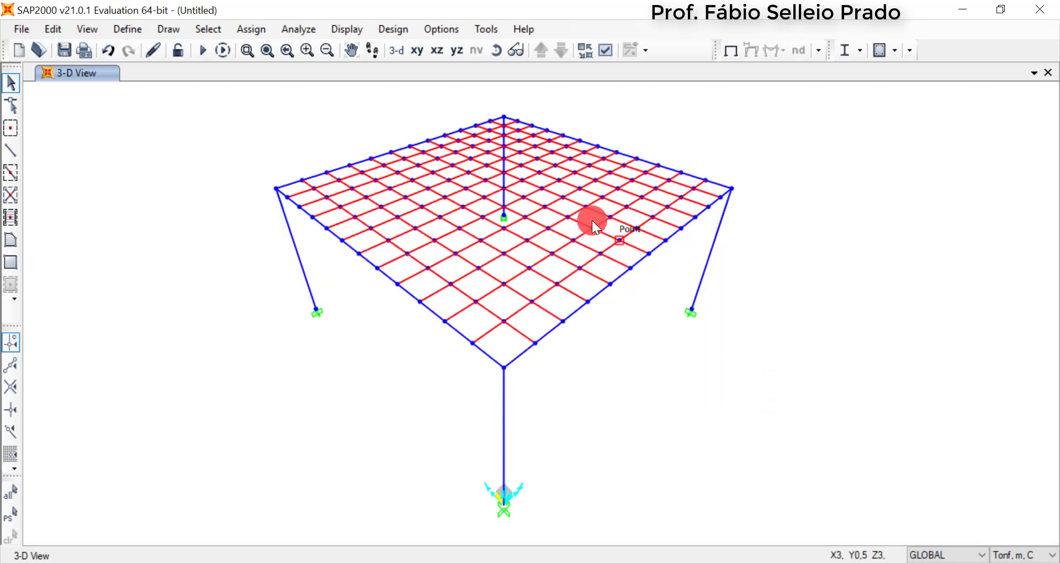
Select all slab panels and start a Uniform (Shell) area load assignment for the Perm load pattern
{"action": "left_click_drag", "start_coordinate": [194, 98], "coordinate": [782, 384]}
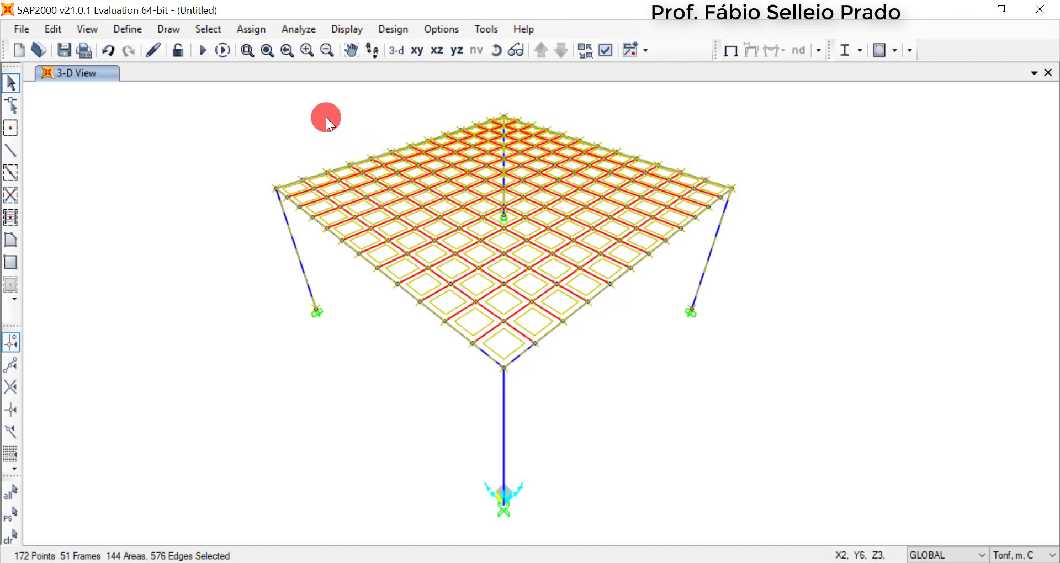
{"action": "left_click", "coordinate": [253, 29]}
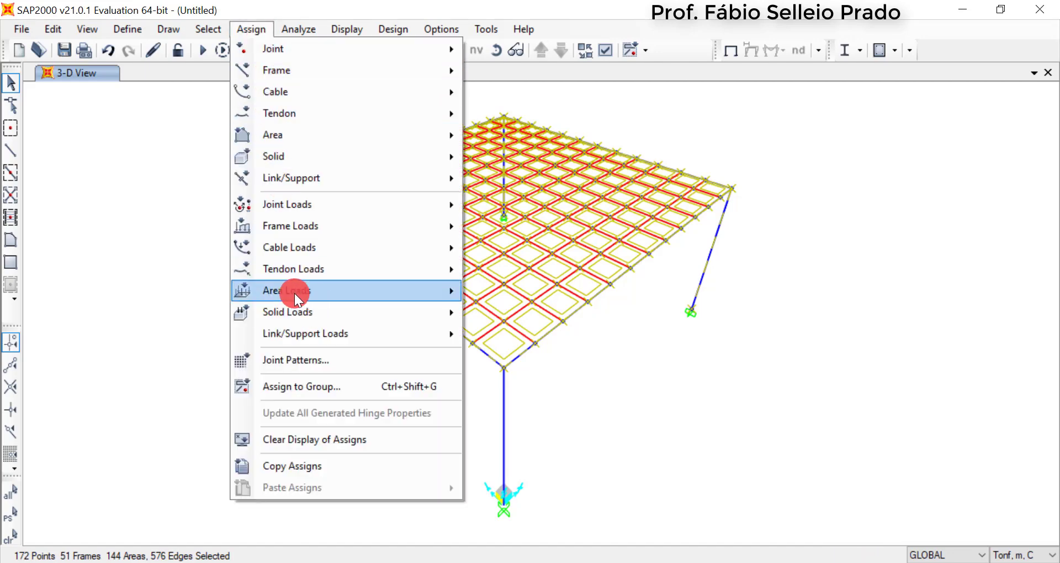
{"action": "mouse_move", "coordinate": [282, 289]}
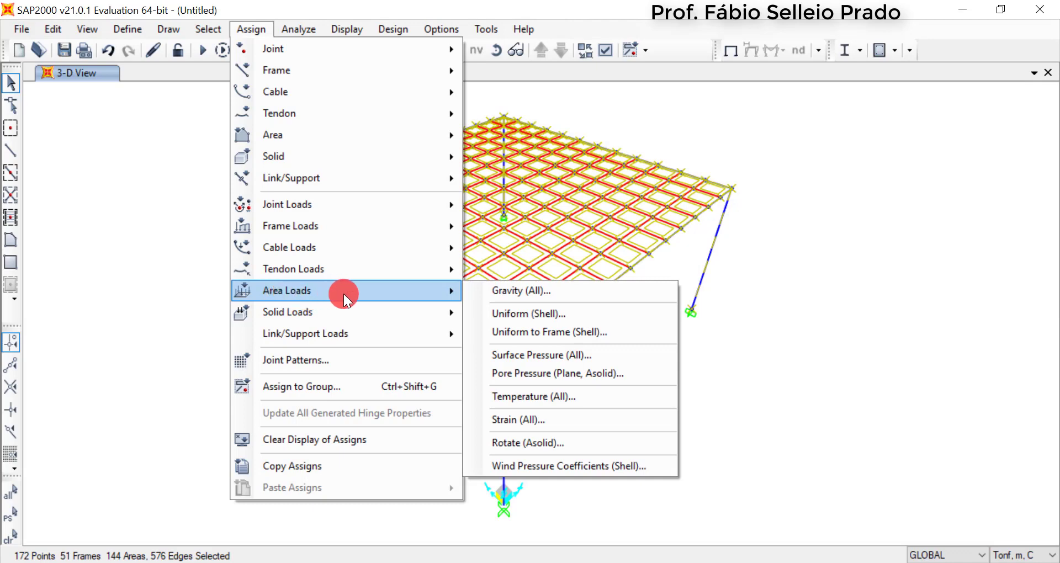
{"action": "left_click", "coordinate": [559, 314]}
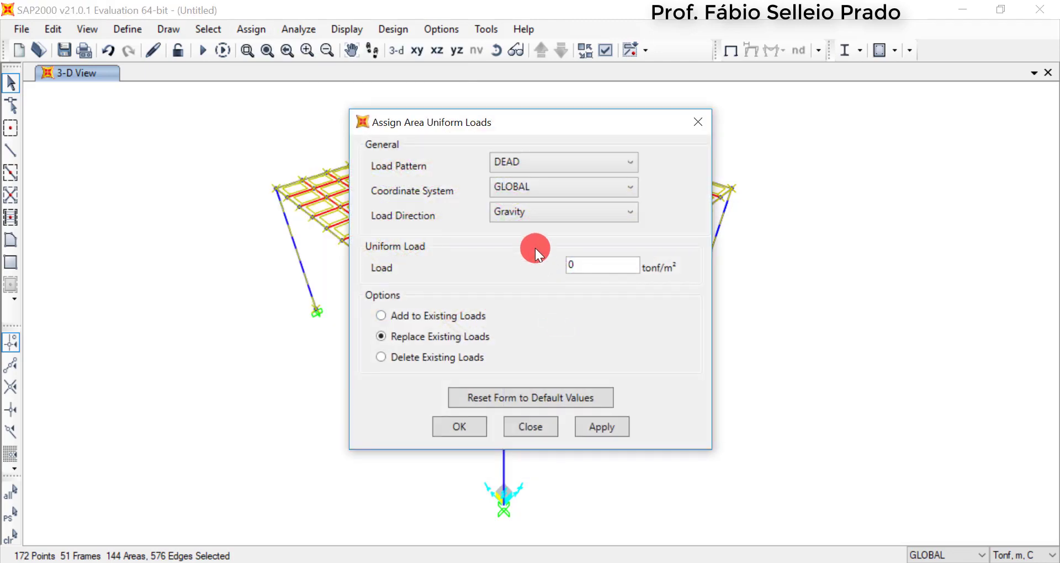
{"action": "left_click", "coordinate": [535, 161]}
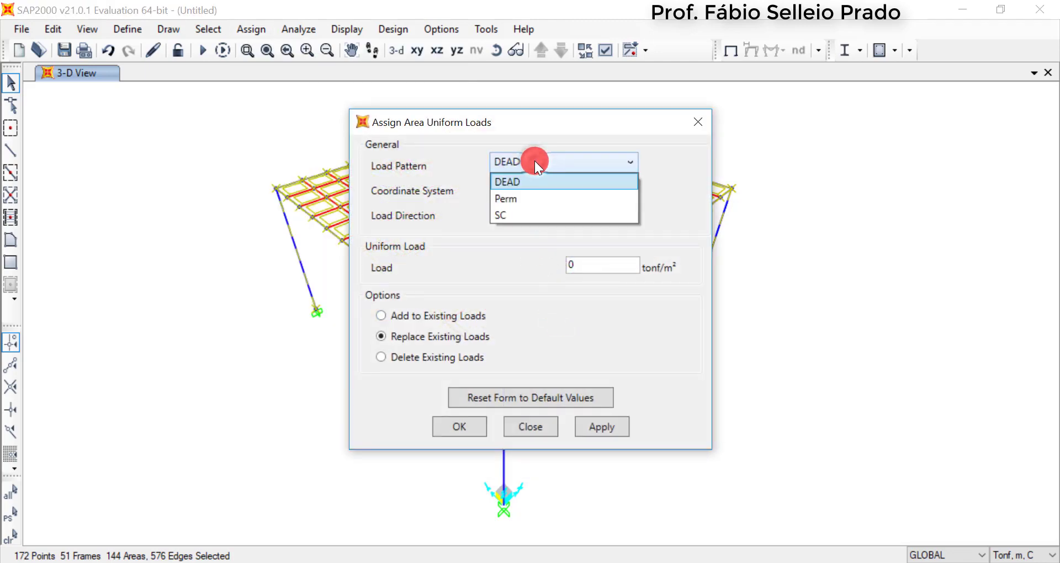
{"action": "left_click", "coordinate": [525, 198]}
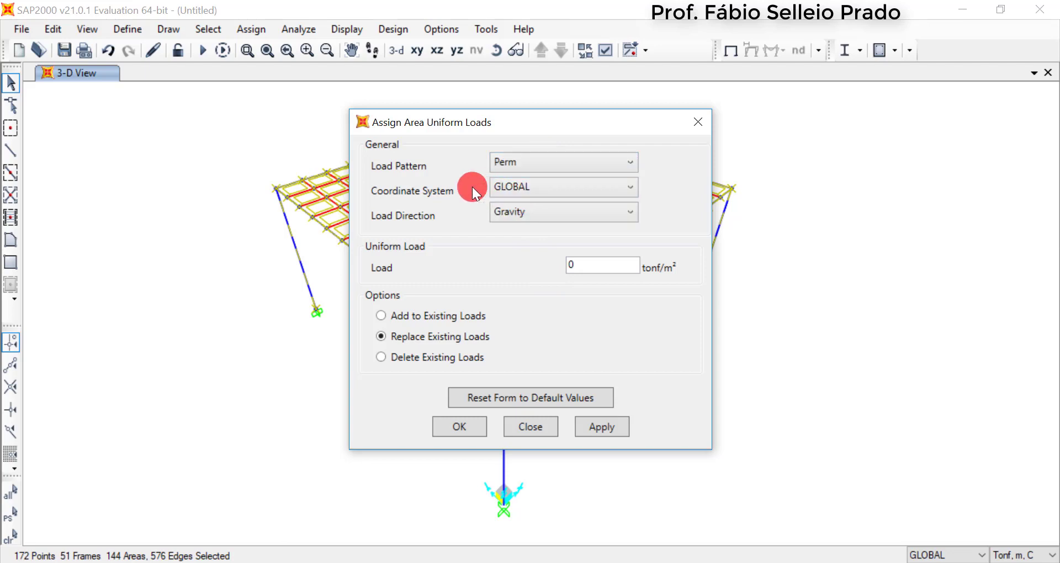
Set the uniform area load's direction to Z Projected in the GLOBAL coordinate system
{"action": "left_click", "coordinate": [564, 186]}
{"action": "left_click", "coordinate": [564, 187]}
{"action": "left_click", "coordinate": [541, 215]}
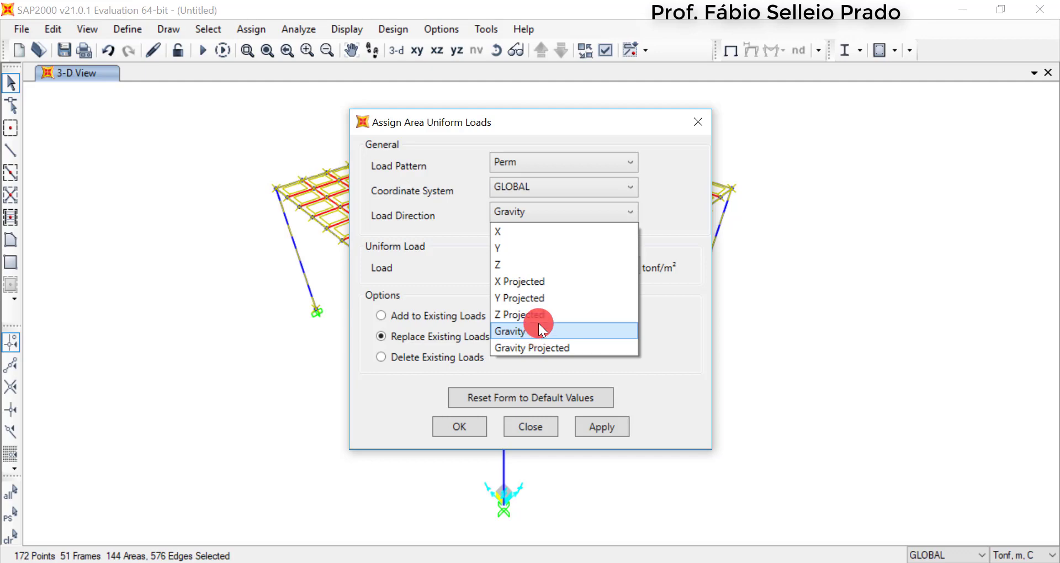
{"action": "left_click", "coordinate": [539, 318]}
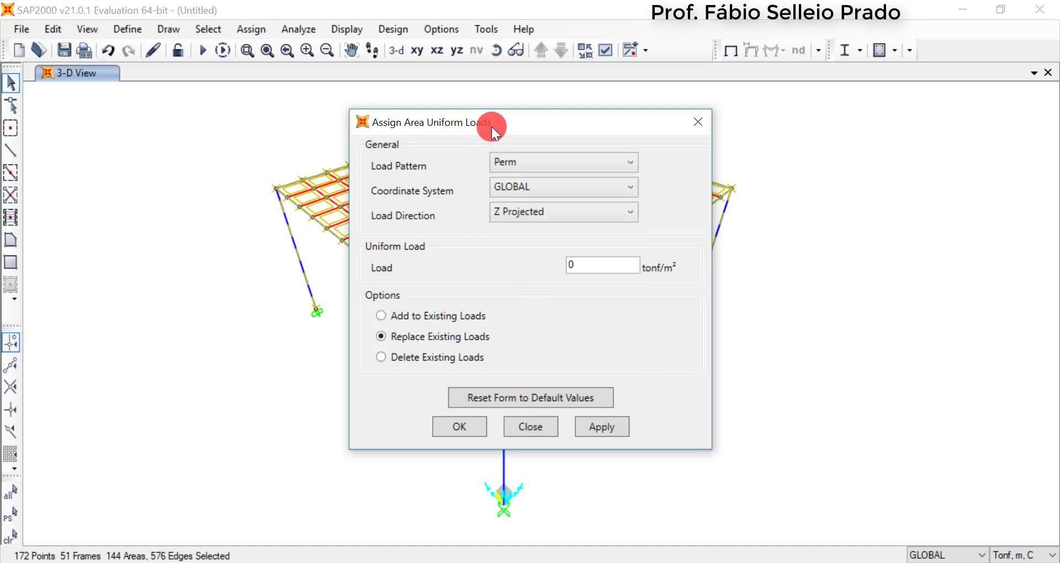
{"action": "left_click_drag", "start_coordinate": [492, 127], "coordinate": [698, 130]}
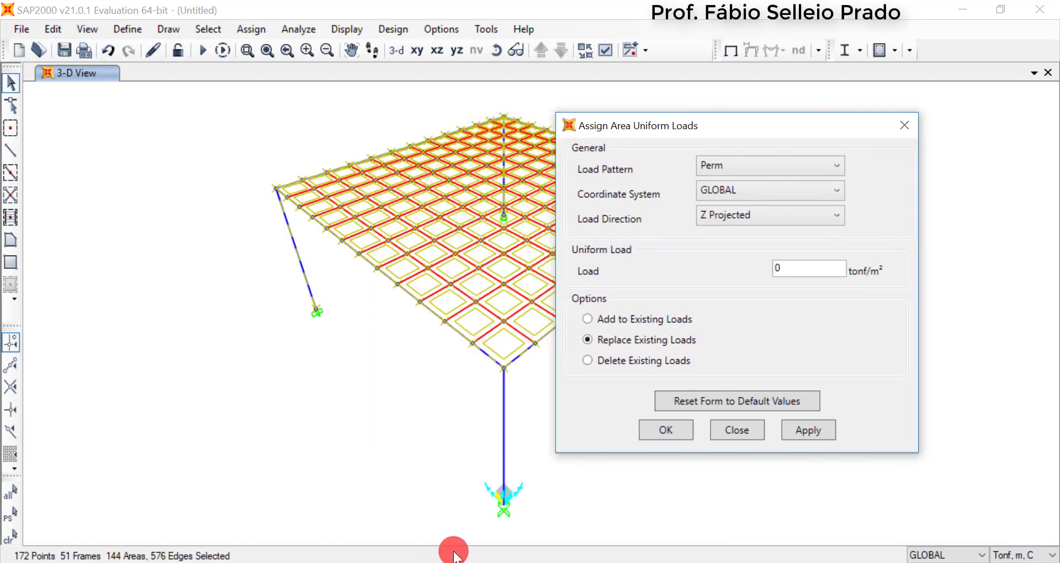
Change the uniform area load's direction to Z for the Perm load pattern in the GLOBAL coordinate system
{"action": "left_click", "coordinate": [496, 500]}
{"action": "left_click_drag", "start_coordinate": [760, 134], "coordinate": [450, 93]}
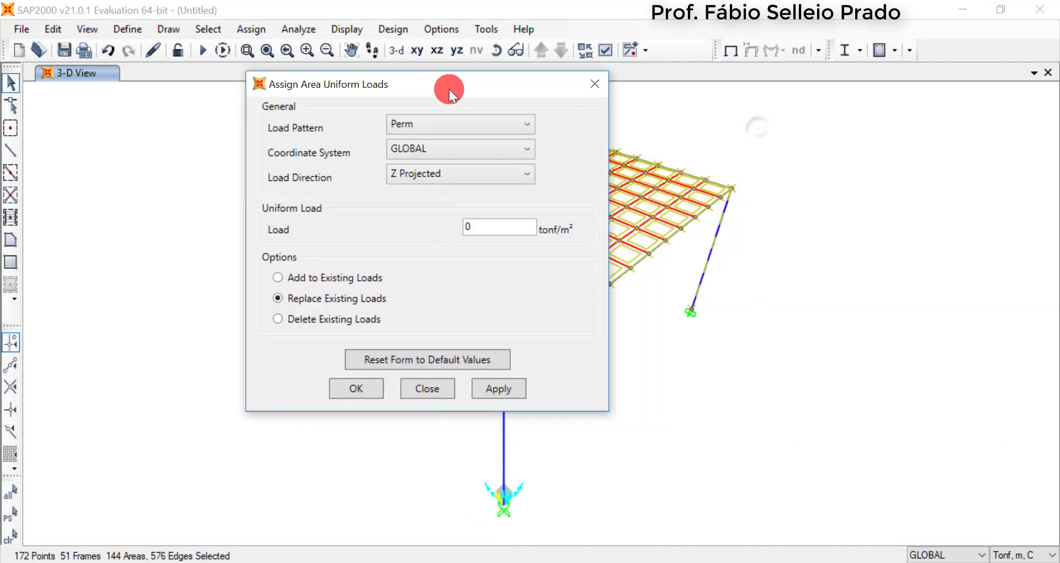
{"action": "left_click", "coordinate": [429, 175]}
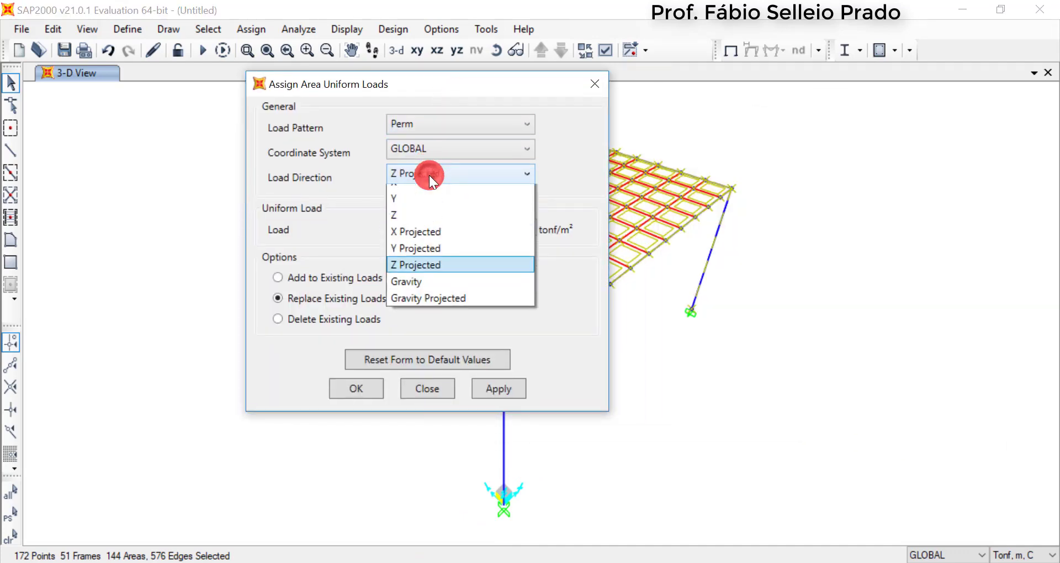
{"action": "left_click", "coordinate": [434, 227]}
{"action": "left_click_drag", "start_coordinate": [453, 87], "coordinate": [536, 108]}
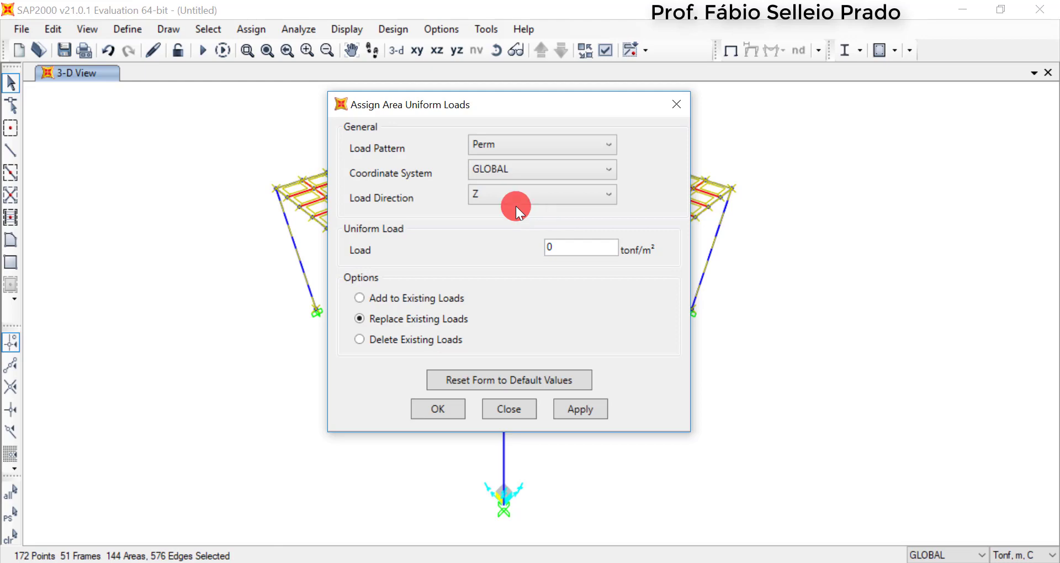
Try to assign a uniform load of -0.15 tonf/m² to the slab panels under Perm, replacing existing loads
{"action": "double_click", "coordinate": [574, 247]}
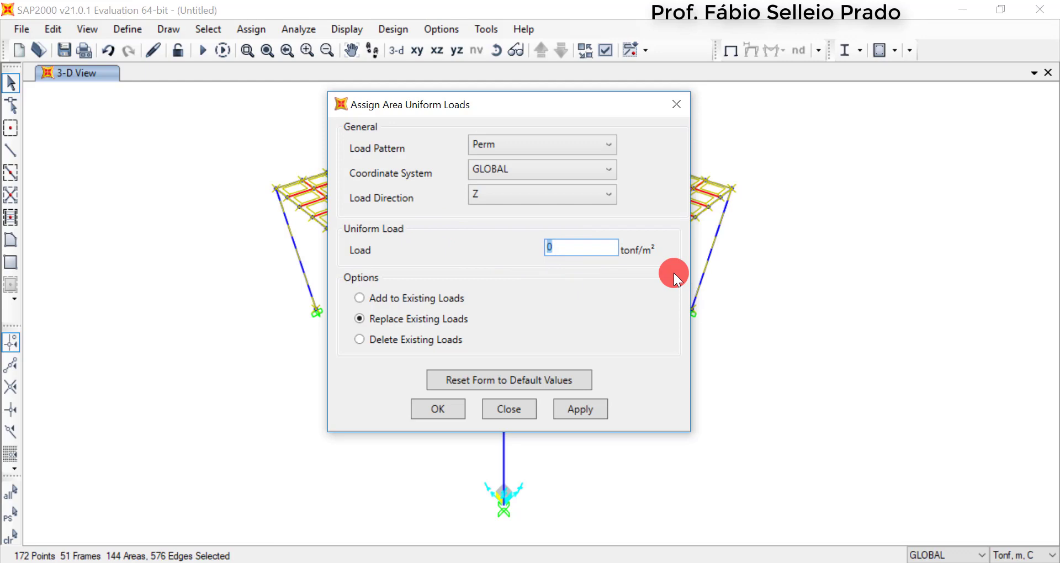
{"action": "type", "text": "-0.15"}
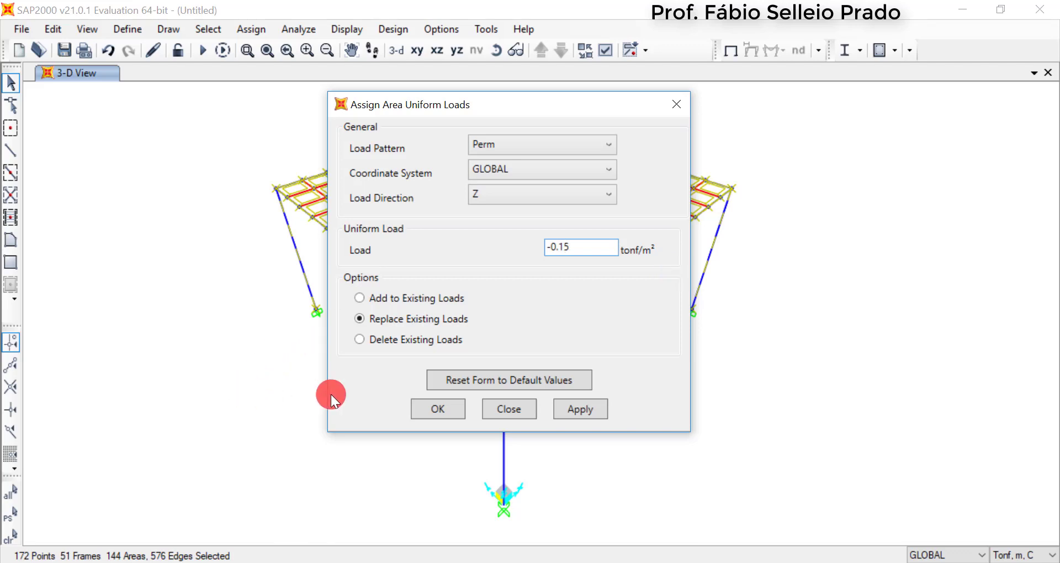
{"action": "left_click", "coordinate": [440, 412]}
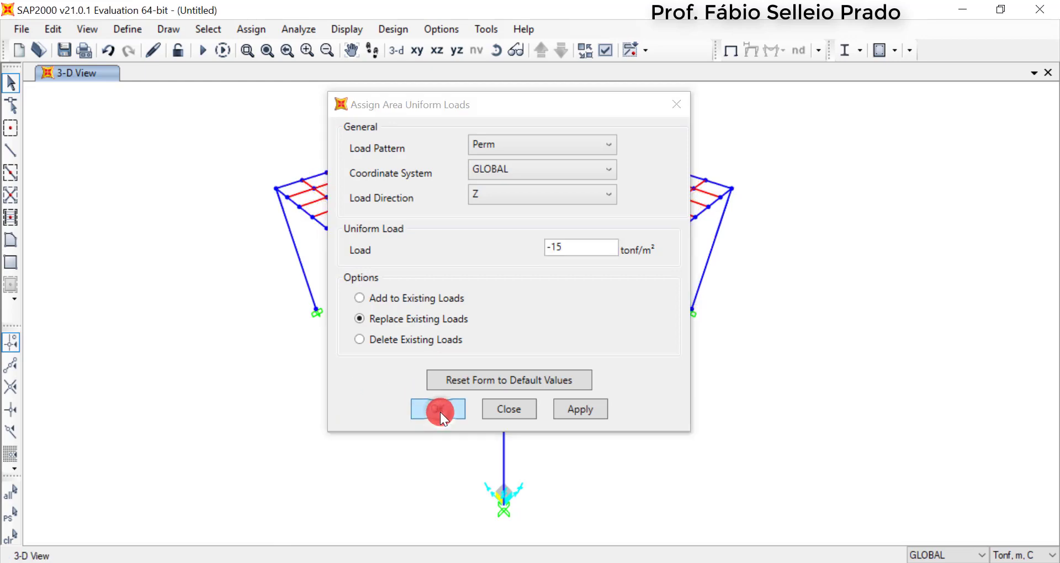
{"action": "left_click", "coordinate": [479, 205]}
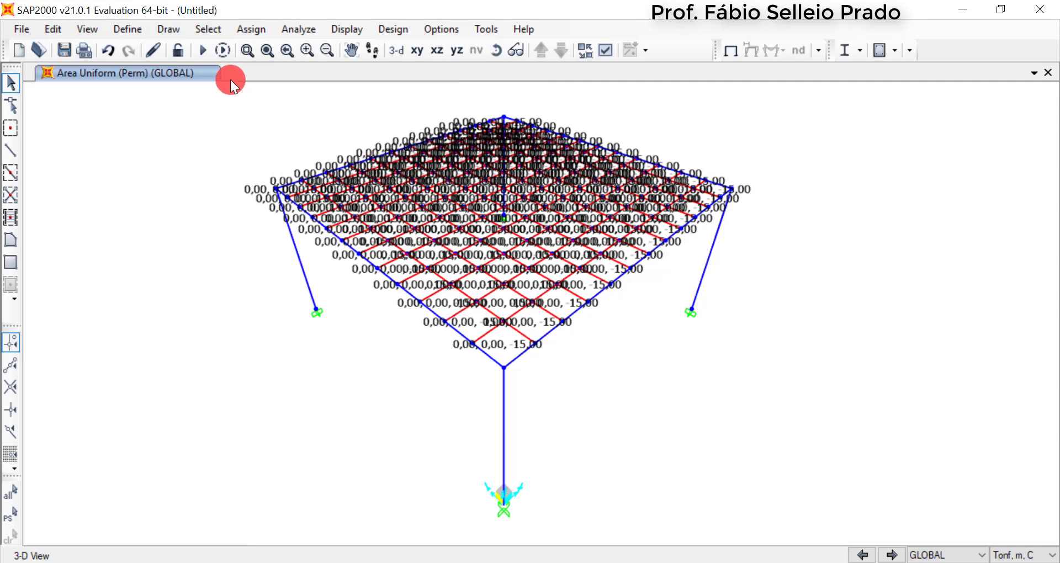
Reselect all slab panels and replace their Perm uniform shell load with -0,15 tonf/m² in the Z direction
{"action": "left_click_drag", "start_coordinate": [212, 93], "coordinate": [804, 396]}
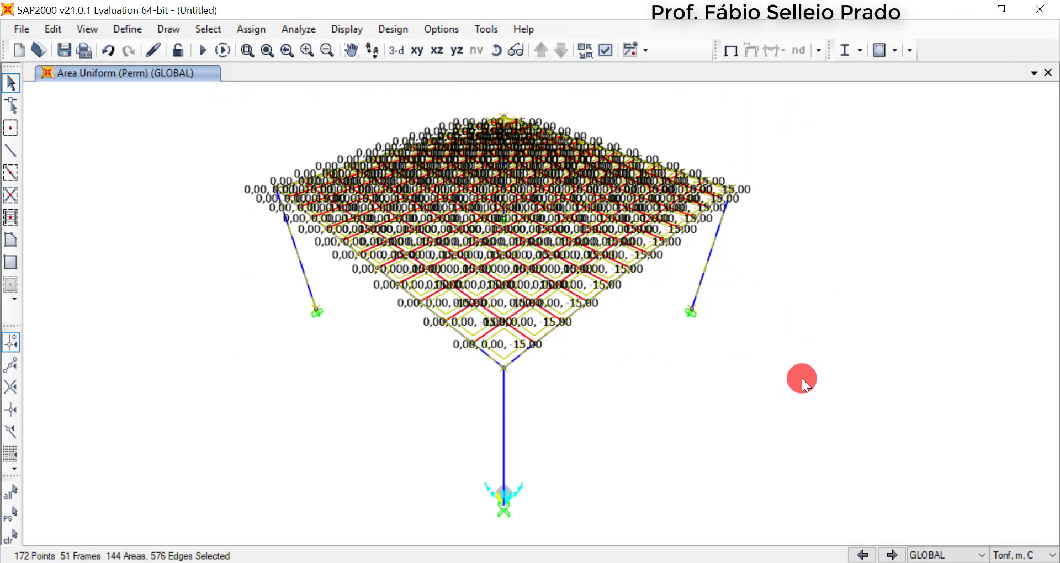
{"action": "left_click", "coordinate": [268, 32]}
{"action": "mouse_move", "coordinate": [330, 295]}
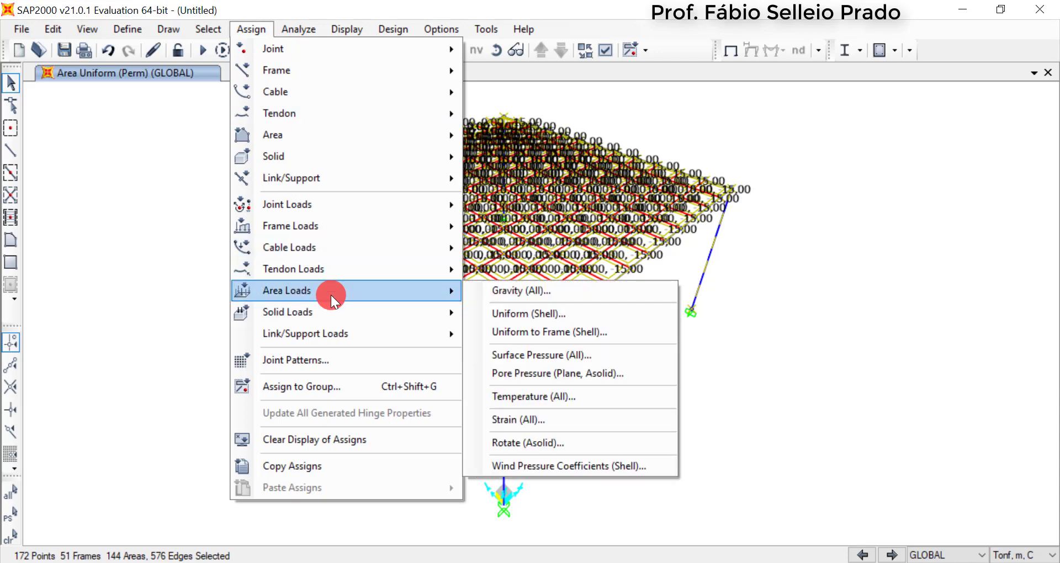
{"action": "left_click", "coordinate": [530, 308]}
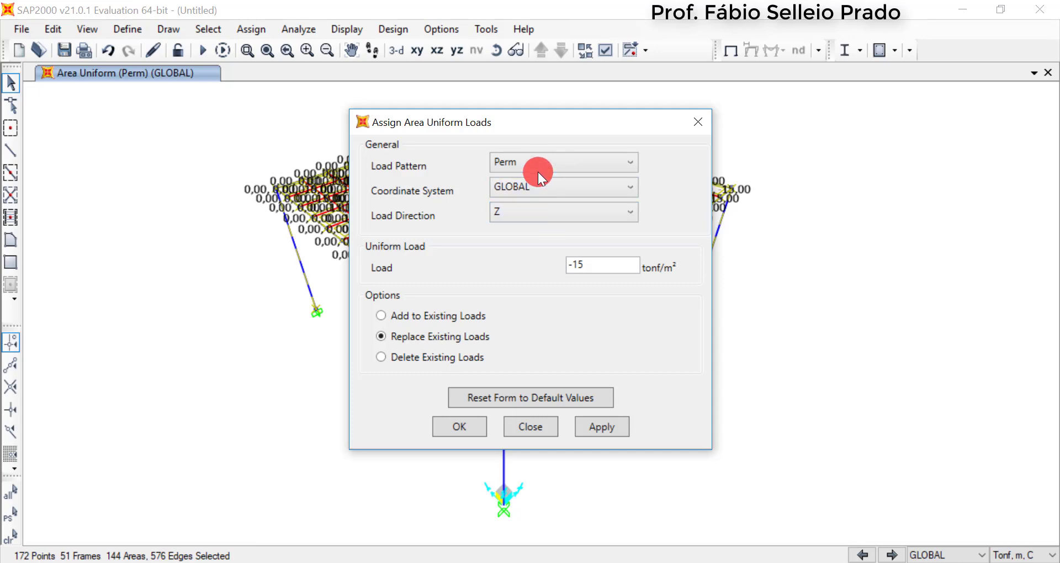
{"action": "left_click_drag", "start_coordinate": [539, 117], "coordinate": [570, 173]}
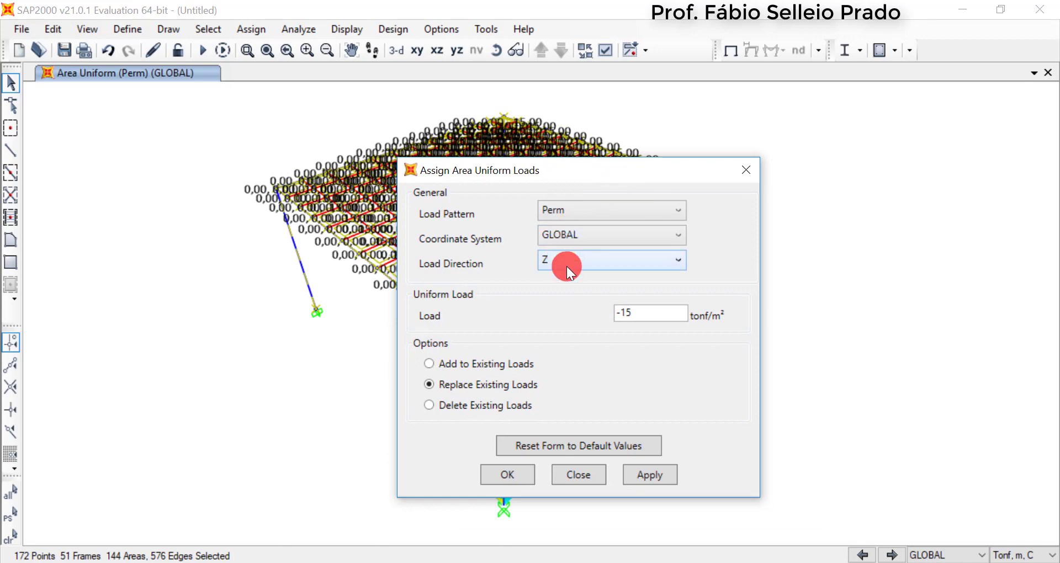
{"action": "left_click", "coordinate": [630, 315]}
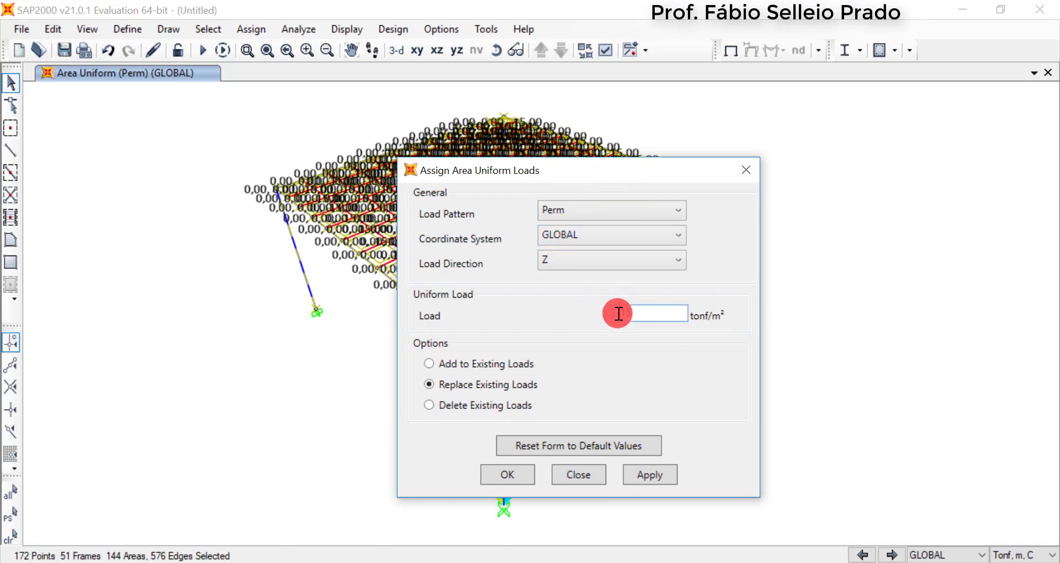
{"action": "type", "text": "5"}
{"action": "left_click", "coordinate": [523, 478]}
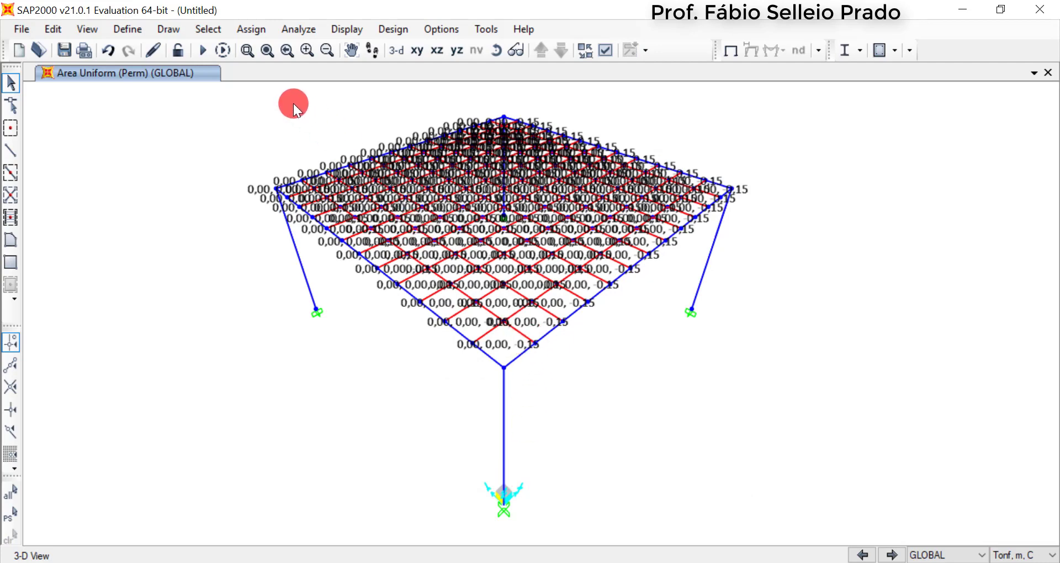
Select all slab panels and assign a uniform shell load of -0,2 tonf/m² in Z under the SC load pattern
{"action": "left_click_drag", "start_coordinate": [243, 93], "coordinate": [761, 391]}
{"action": "left_click", "coordinate": [255, 27]}
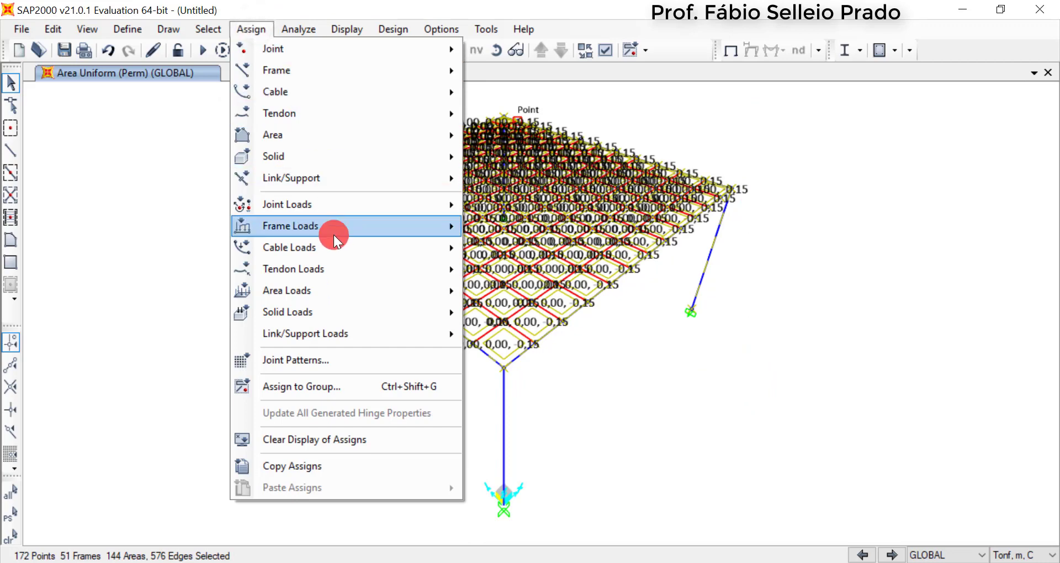
{"action": "mouse_move", "coordinate": [344, 297]}
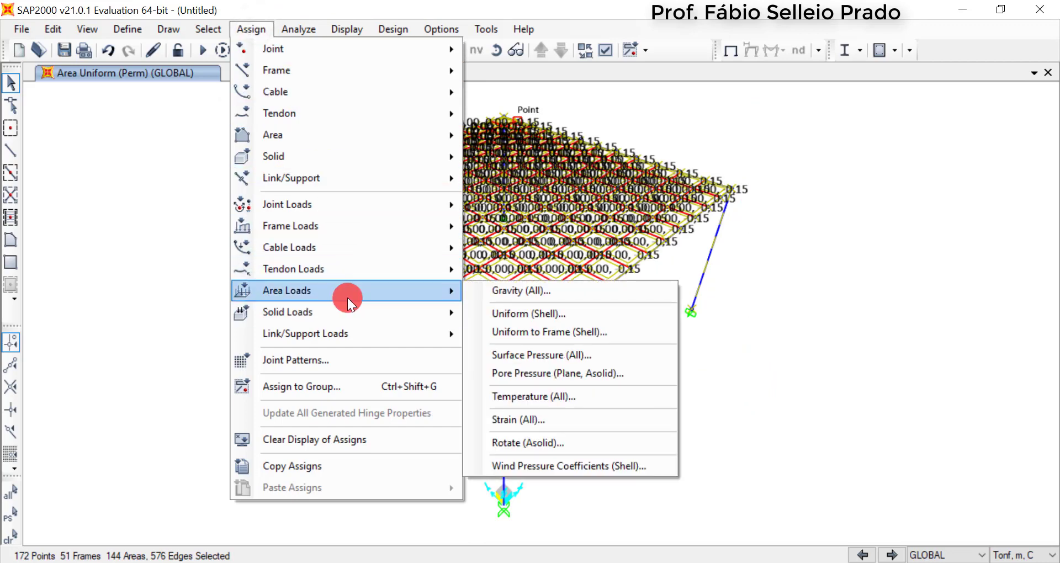
{"action": "left_click", "coordinate": [533, 310]}
{"action": "left_click", "coordinate": [529, 164]}
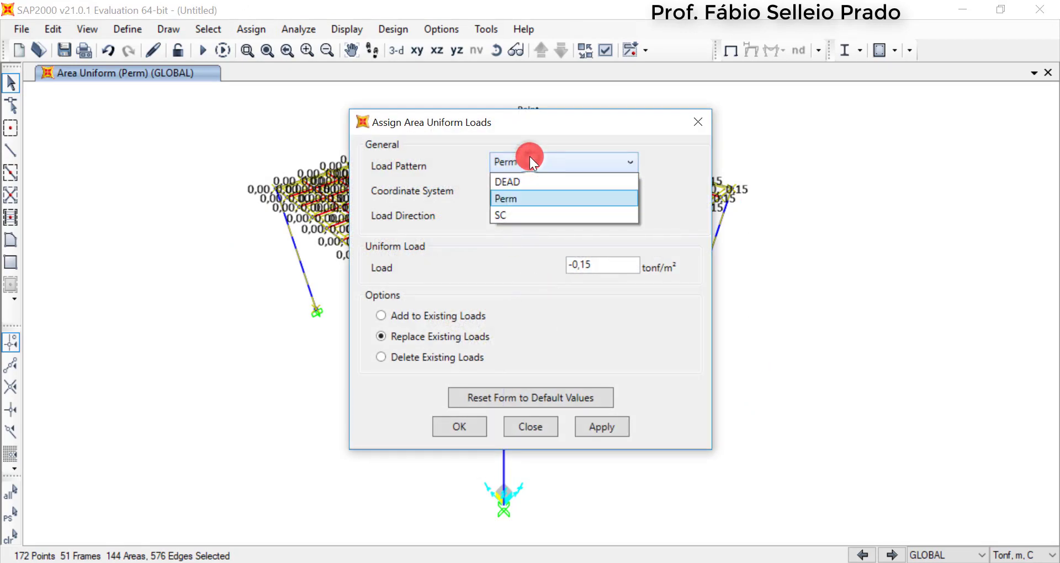
{"action": "left_click", "coordinate": [525, 217]}
{"action": "left_click", "coordinate": [600, 267]}
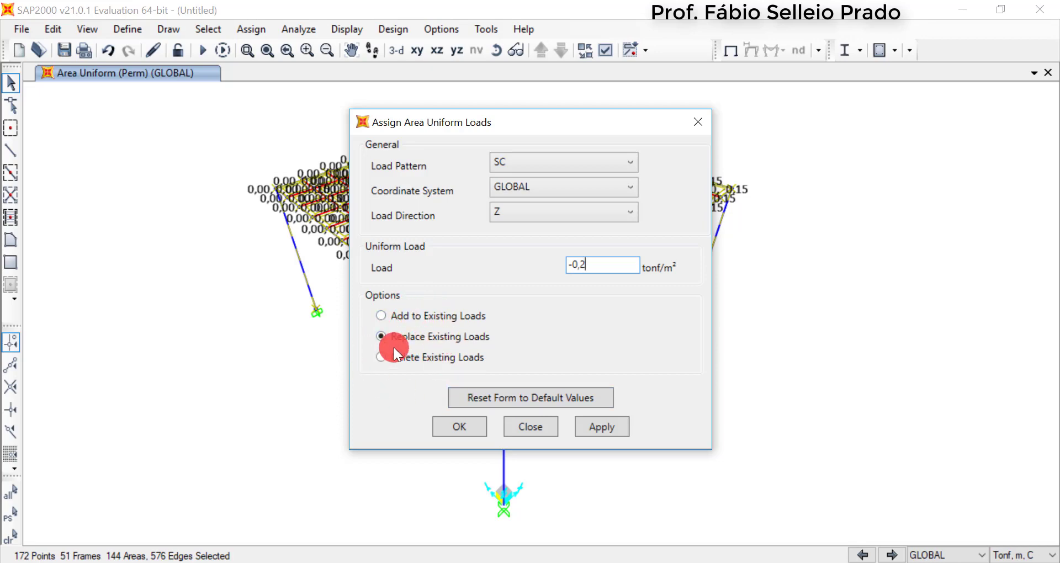
{"action": "left_click", "coordinate": [467, 418]}
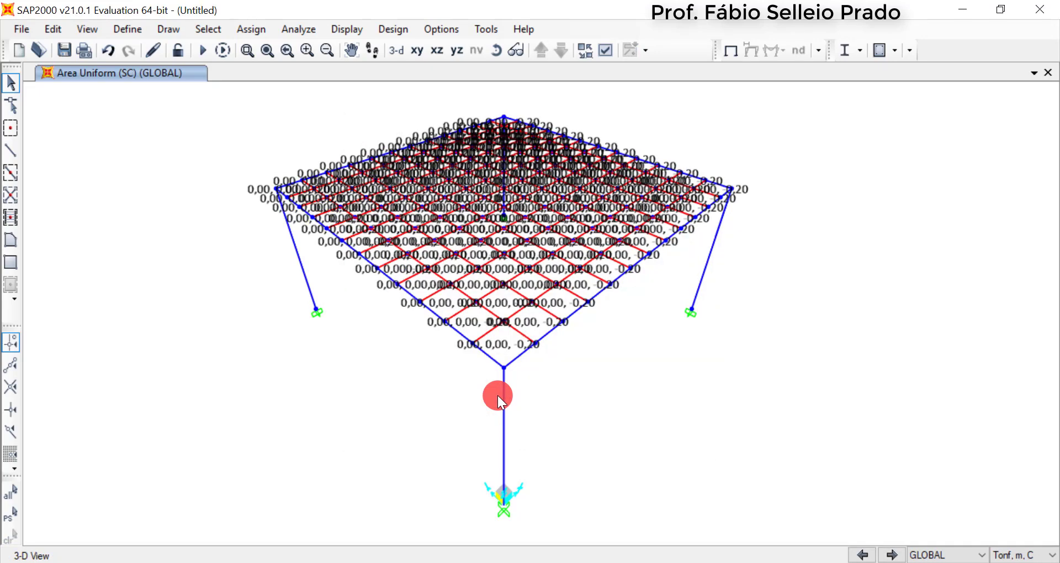
Clear the area load values from the 3-D view by showing the undeformed shape
{"action": "left_click", "coordinate": [728, 54]}
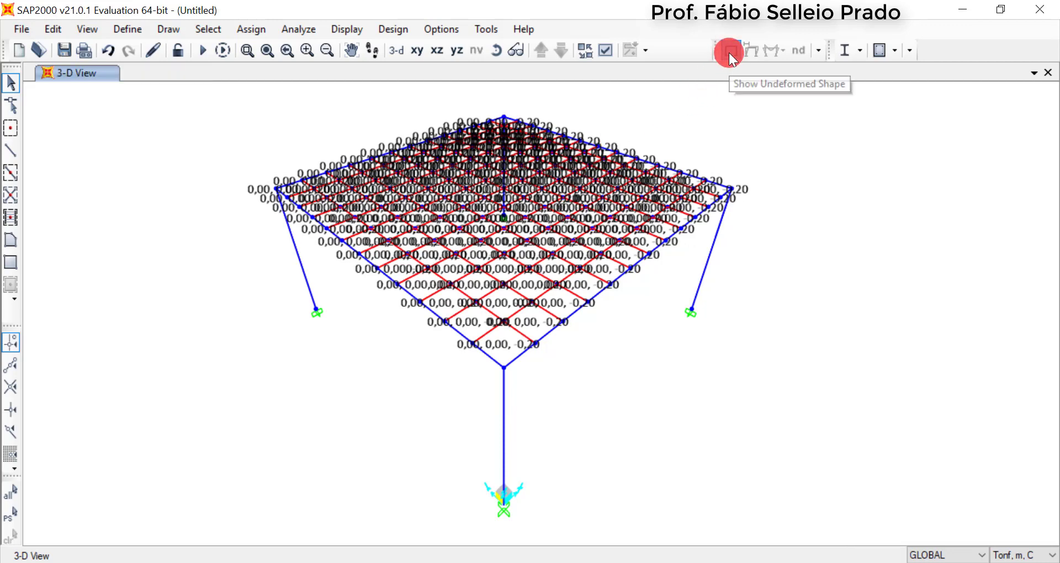
{"action": "scroll", "coordinate": [521, 225], "scroll_direction": "down", "scroll_amount": 2}
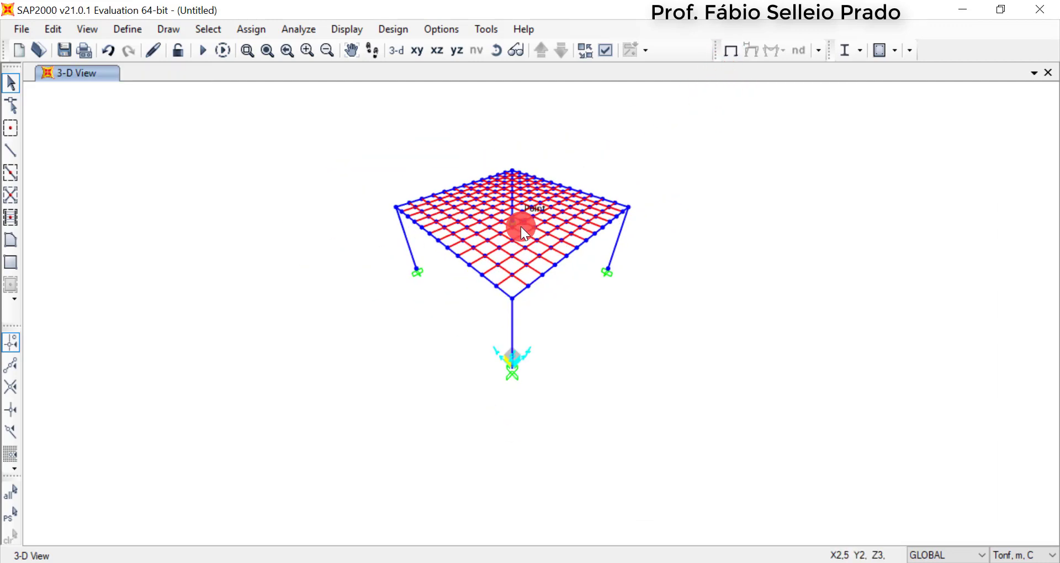
{"action": "scroll", "coordinate": [517, 217], "scroll_direction": "up", "scroll_amount": 2}
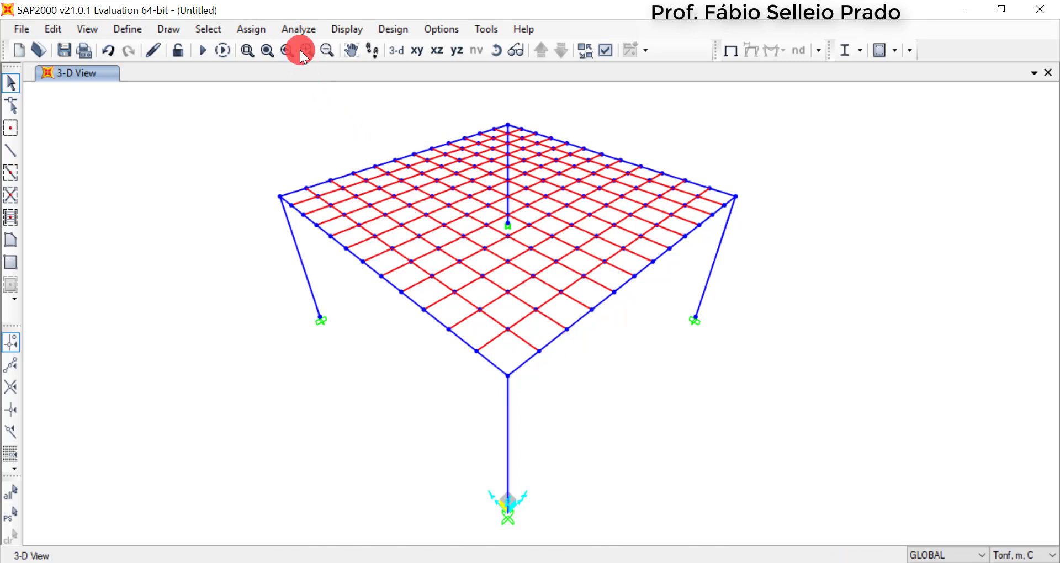
Run the analysis for the DEAD, MODAL, SC and Perm load cases
{"action": "left_click", "coordinate": [302, 25]}
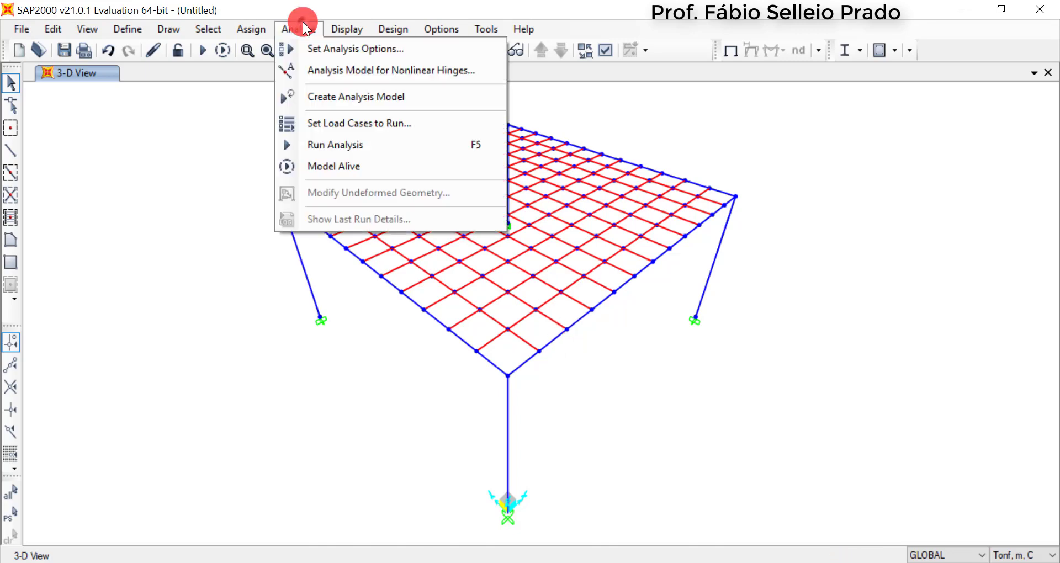
{"action": "left_click", "coordinate": [344, 145]}
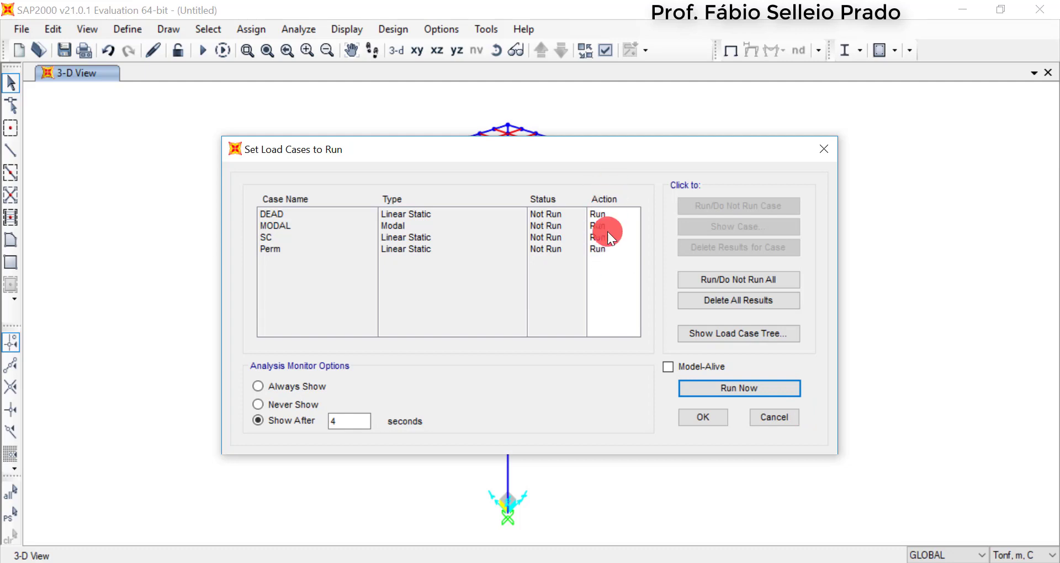
{"action": "left_click", "coordinate": [711, 389]}
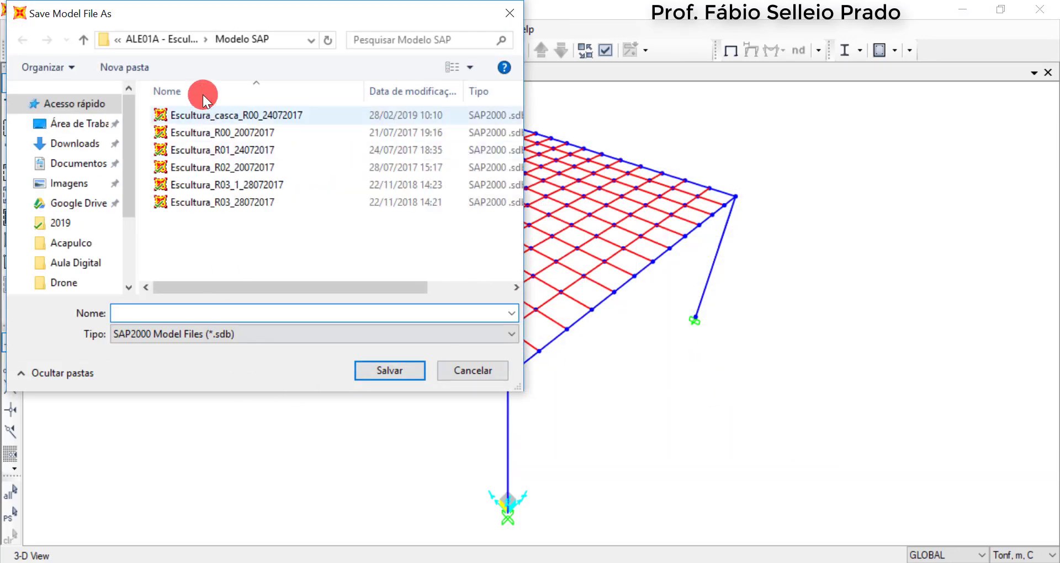
Save the model to the desktop (Área de Trabalho) as SAP Basico so the analysis can proceed
{"action": "left_click_drag", "start_coordinate": [224, 18], "coordinate": [429, 38]}
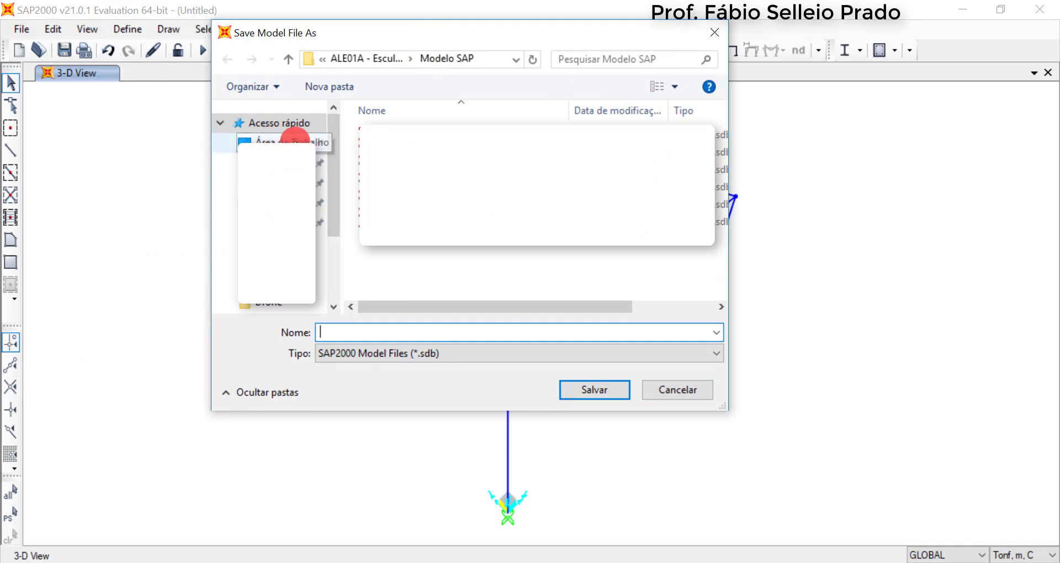
{"action": "left_click", "coordinate": [291, 140]}
{"action": "left_click", "coordinate": [383, 331]}
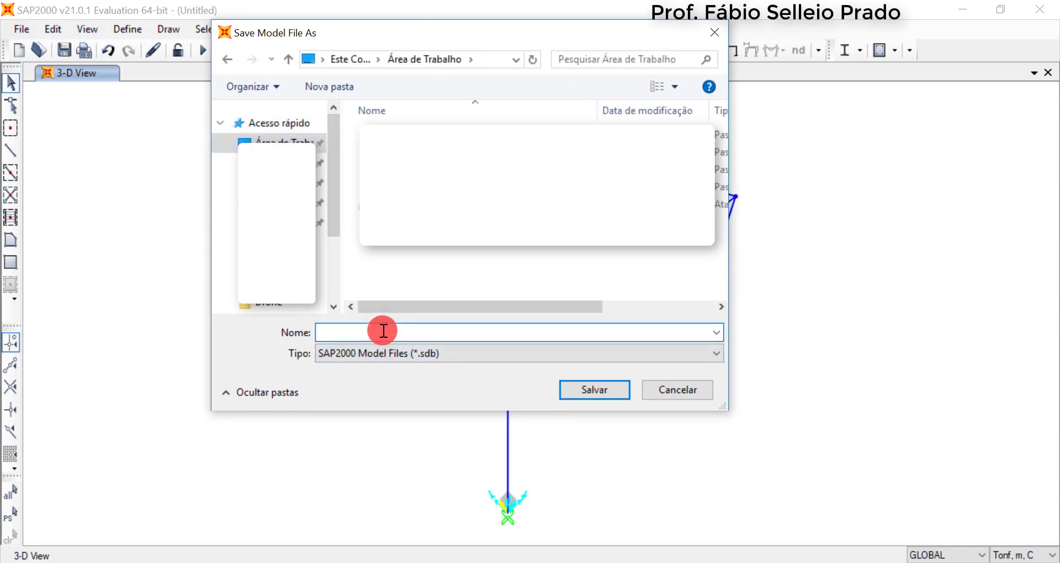
{"action": "type", "text": "SAP Basico"}
{"action": "left_click", "coordinate": [587, 386]}
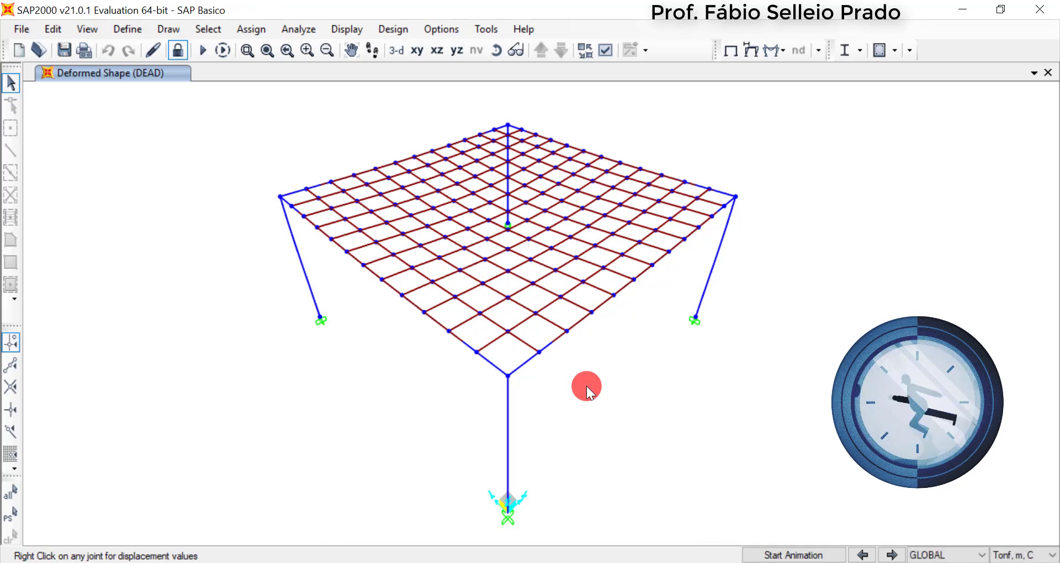
Display the deformed shape for the SC load case with automatic scaling and Cubic Curve enabled
{"action": "right_click", "coordinate": [622, 181]}
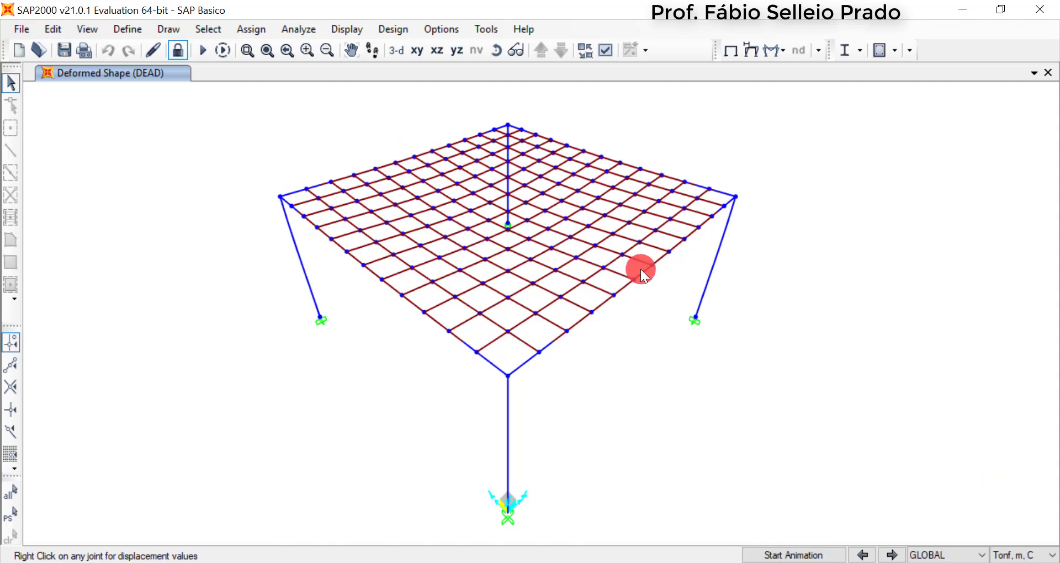
{"action": "right_click", "coordinate": [495, 174]}
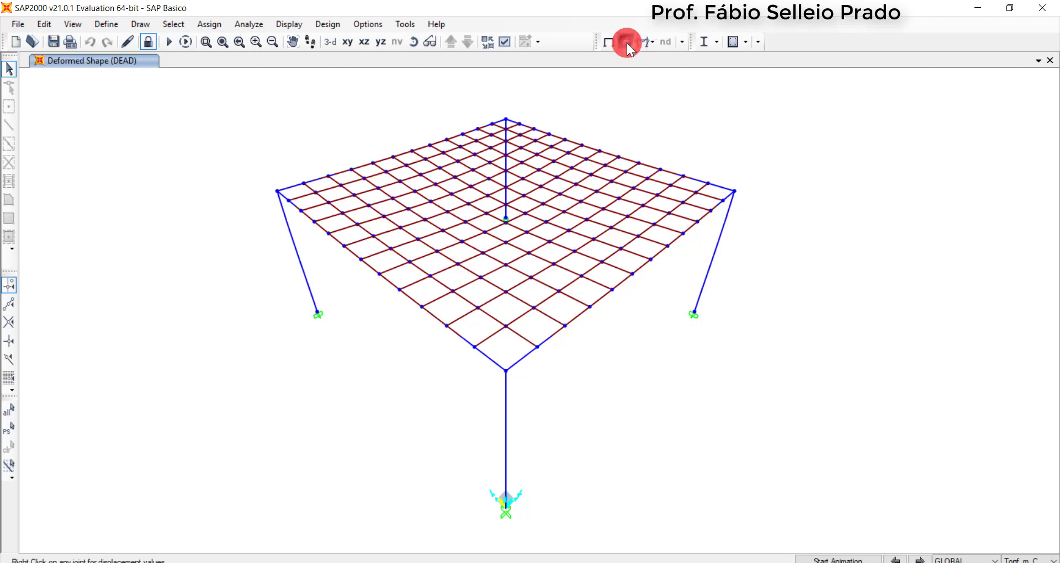
{"action": "left_click", "coordinate": [627, 42]}
{"action": "left_click", "coordinate": [478, 44]}
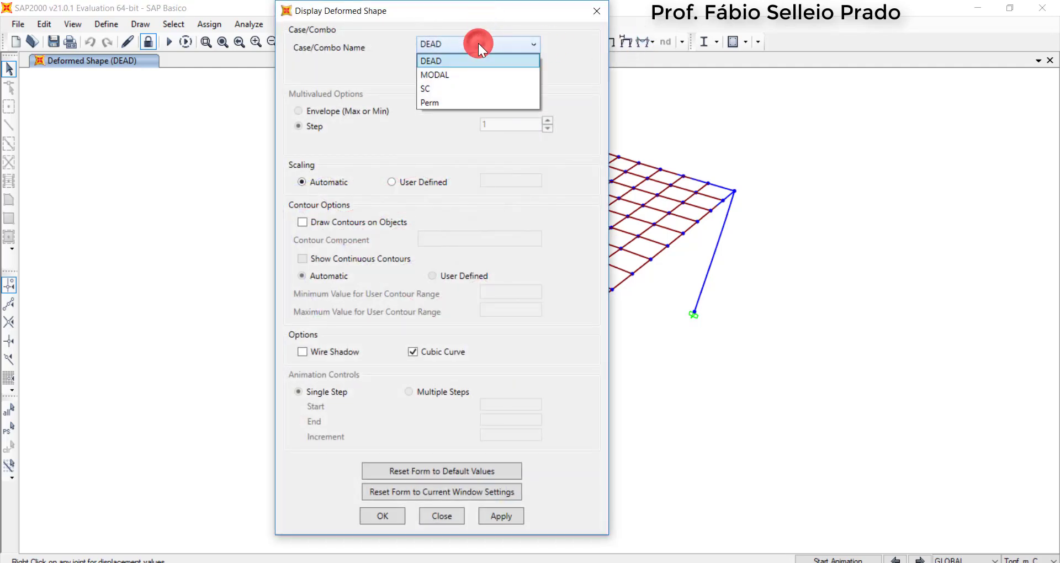
{"action": "left_click", "coordinate": [446, 88]}
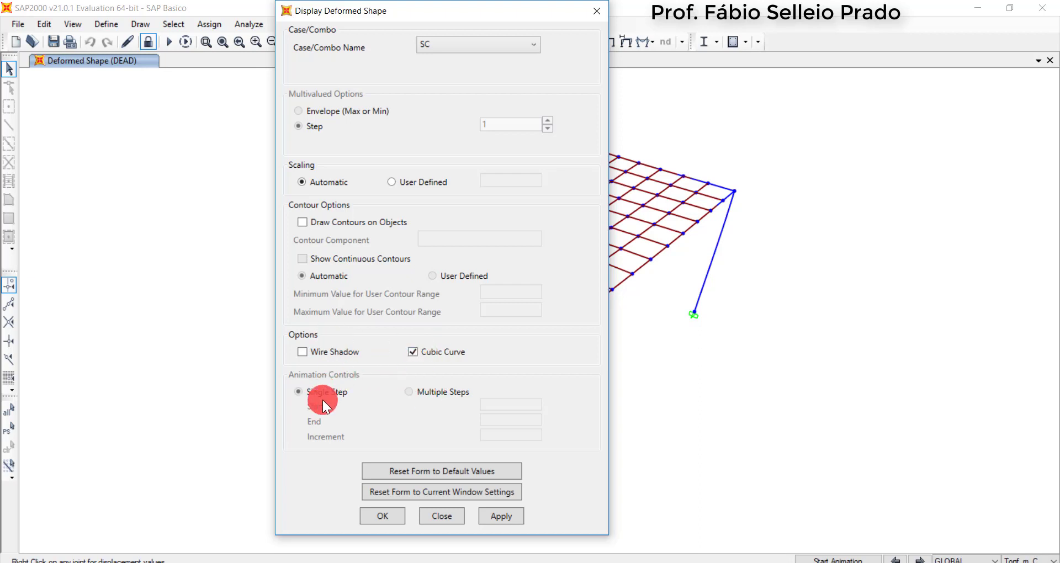
{"action": "left_click", "coordinate": [395, 520]}
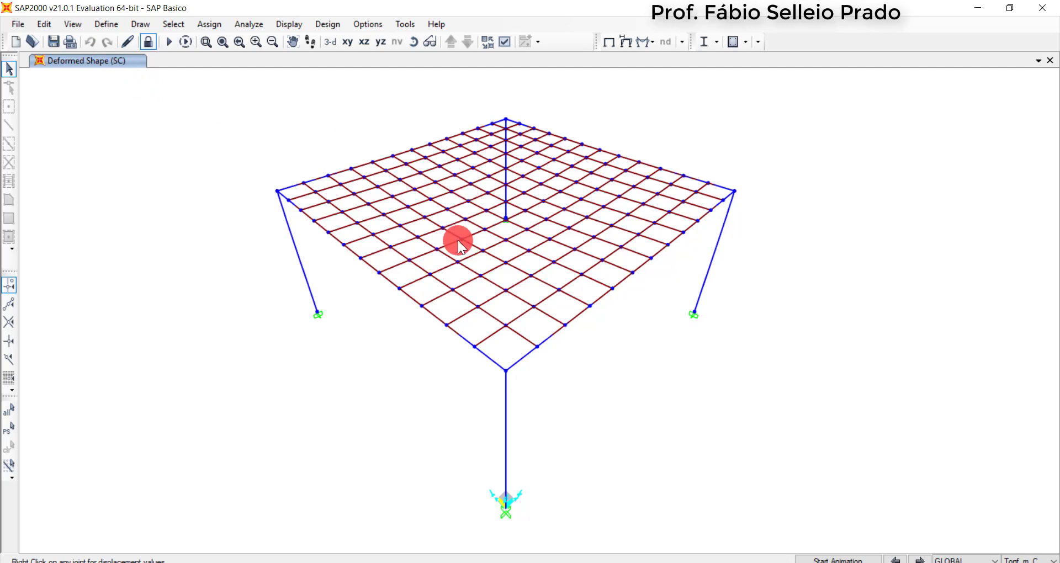
Inspect the displacements of joints near the middle of the slab under the SC load case
{"action": "left_click", "coordinate": [483, 230]}
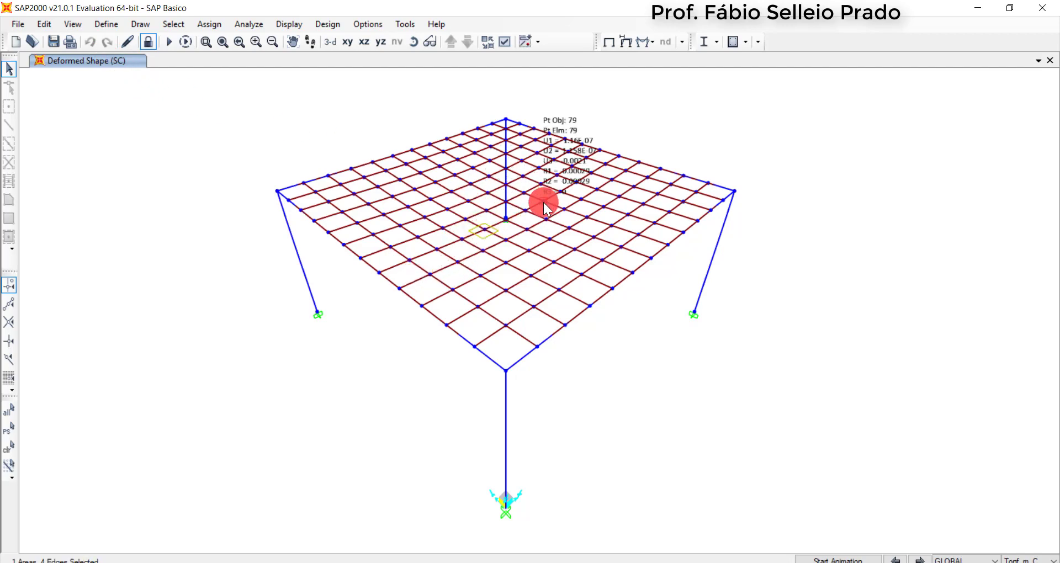
{"action": "mouse_move", "coordinate": [565, 209]}
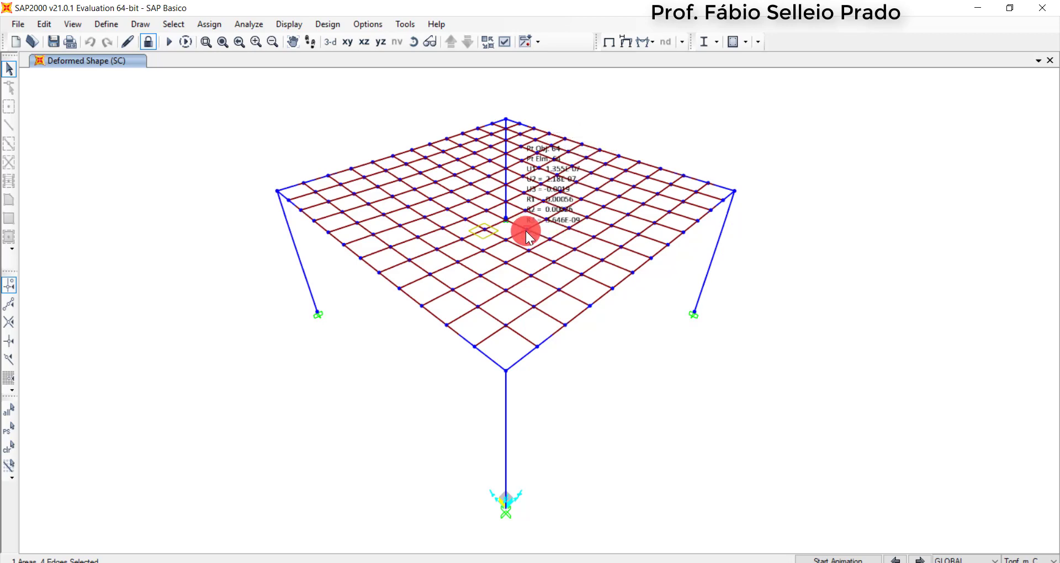
{"action": "right_click", "coordinate": [485, 211]}
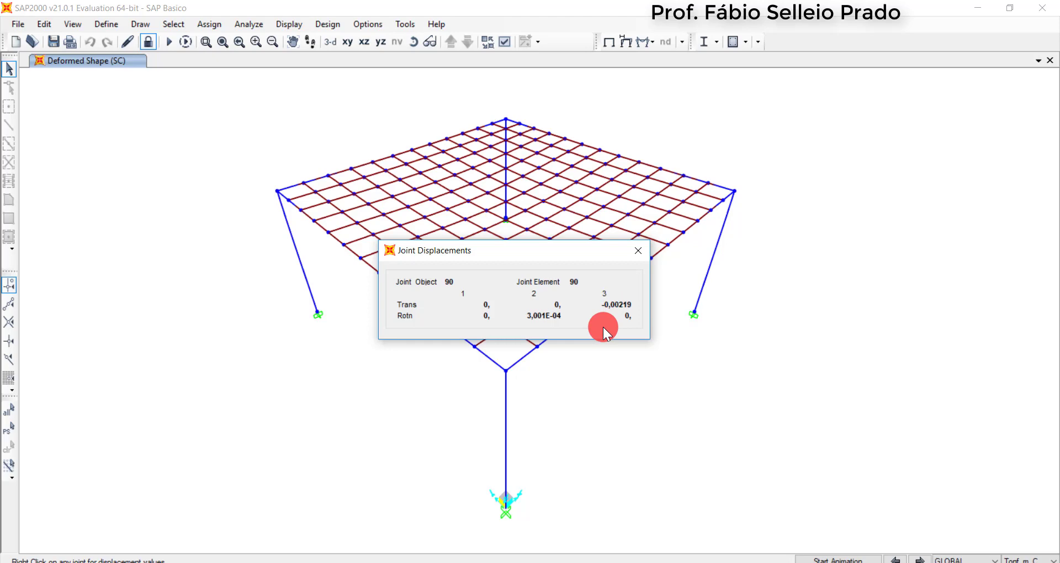
Close the joint displacement readout and display the joint reactions for the SC load case as arrows
{"action": "left_click", "coordinate": [636, 251]}
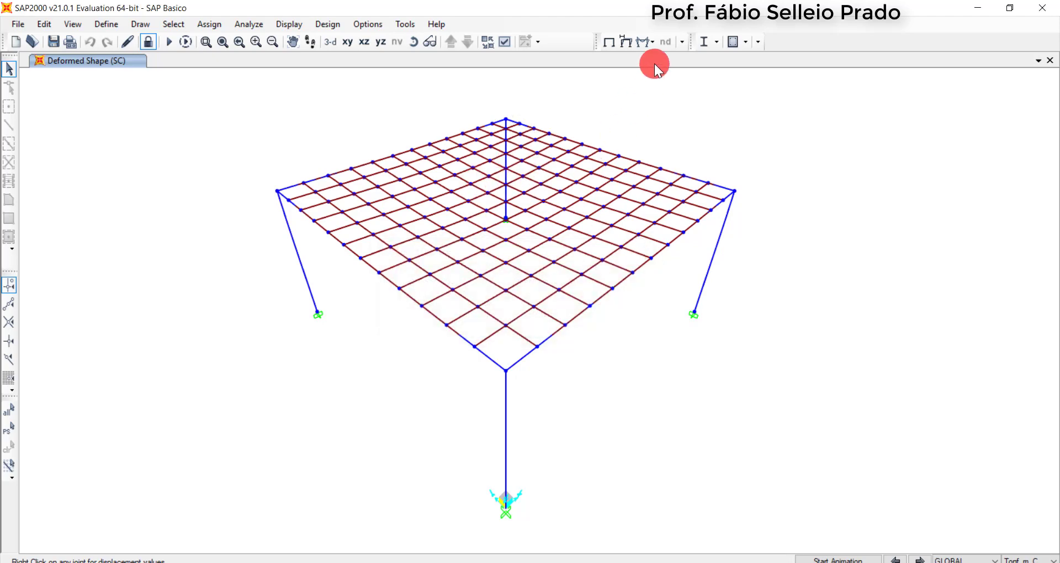
{"action": "left_click", "coordinate": [650, 40]}
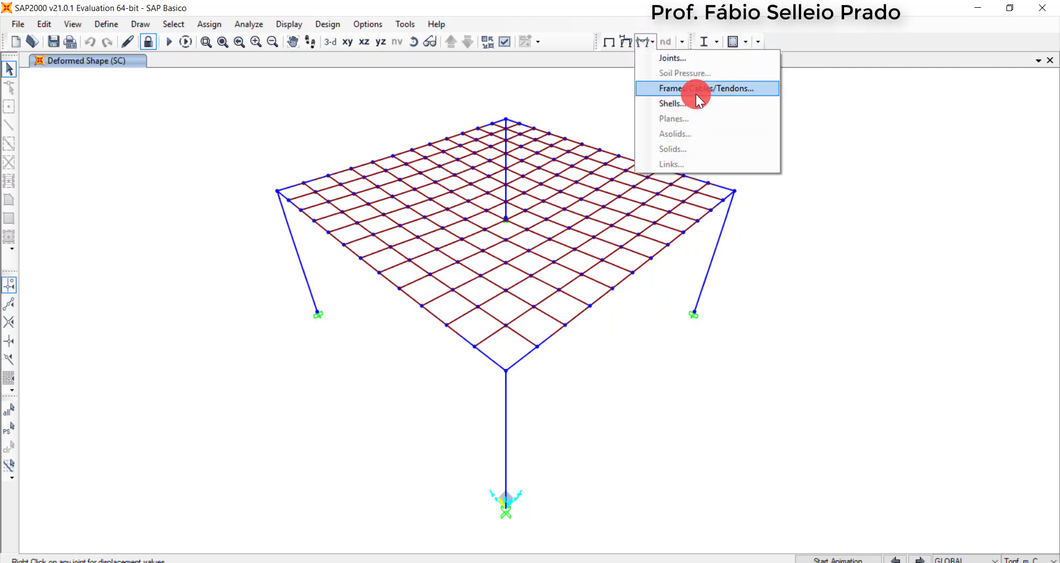
{"action": "left_click", "coordinate": [687, 61]}
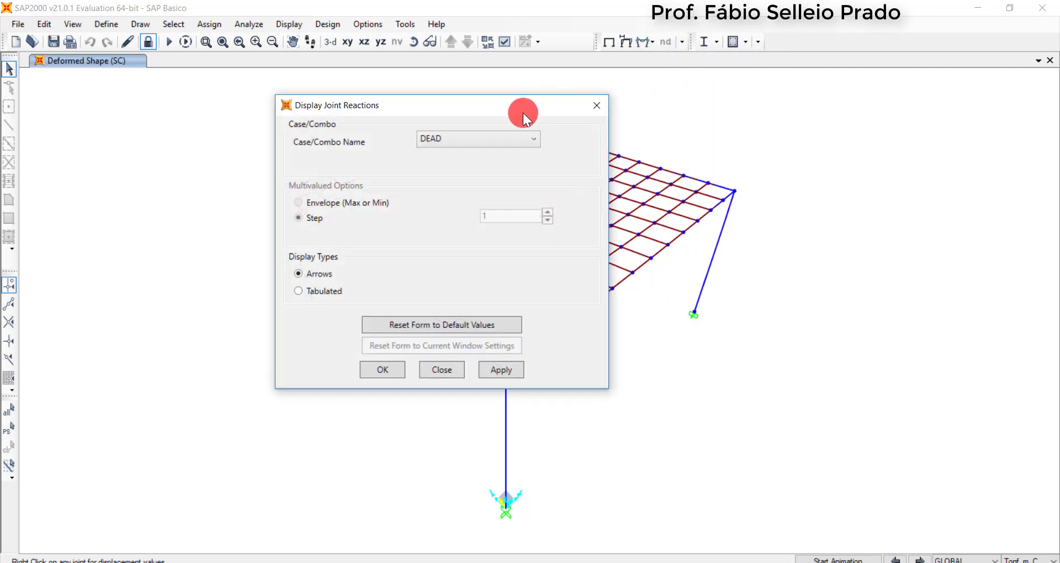
{"action": "left_click", "coordinate": [480, 141]}
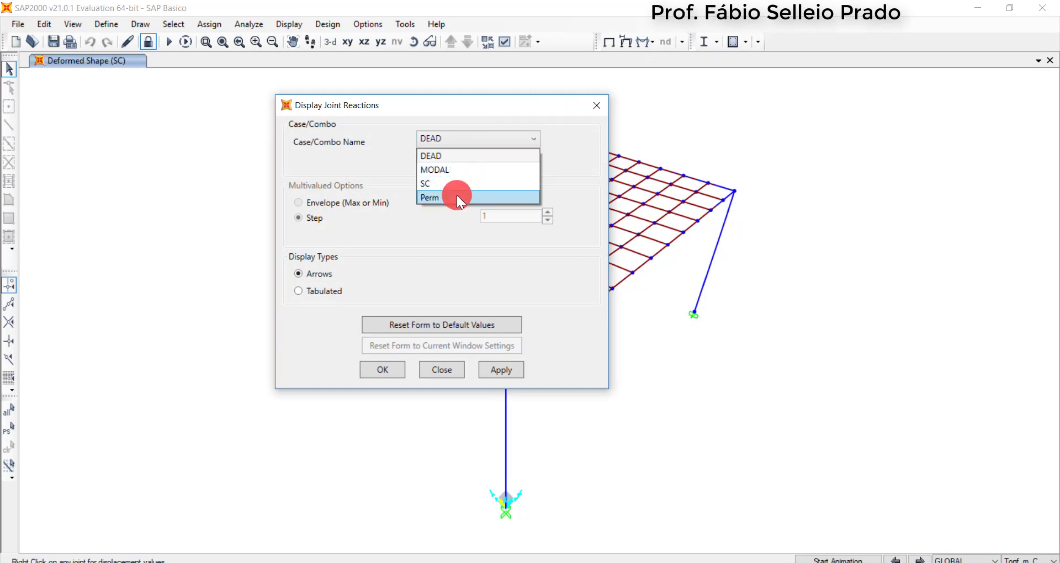
{"action": "left_click", "coordinate": [456, 185]}
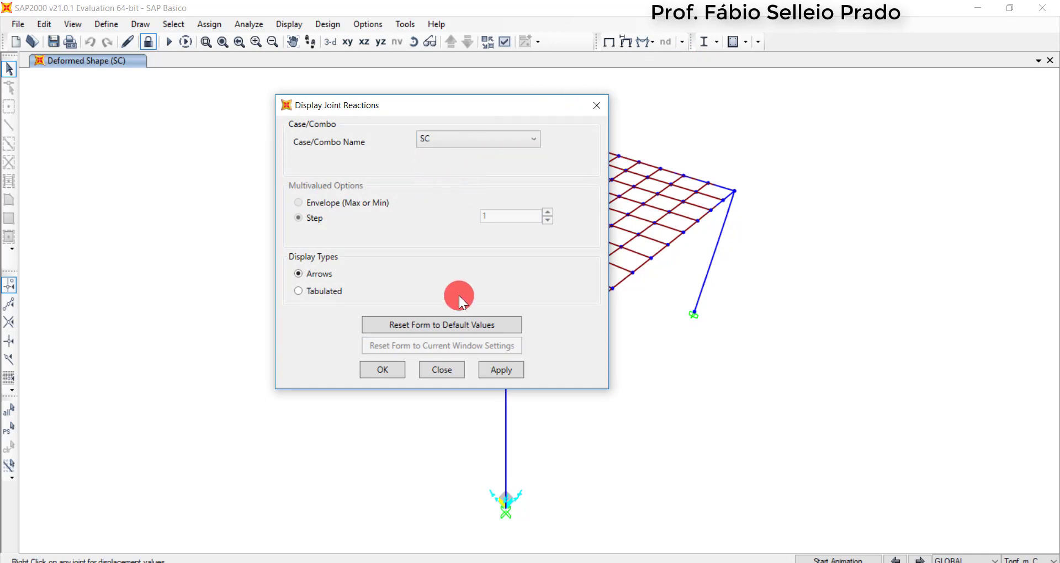
{"action": "left_click", "coordinate": [391, 367]}
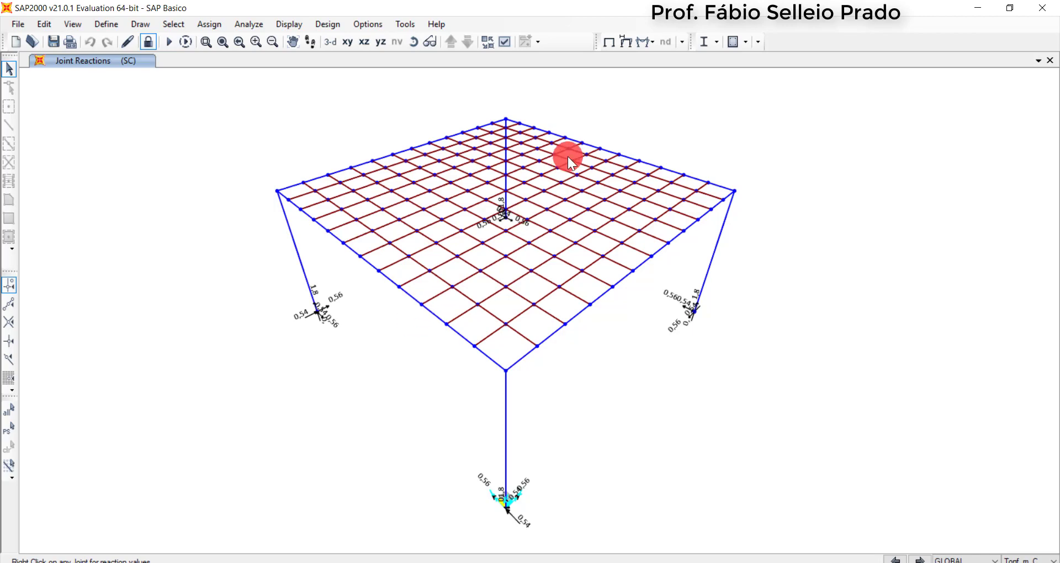
Display the frames' Moment 3-3 force diagram for the SC load case, filled and automatically scaled
{"action": "left_click", "coordinate": [652, 41]}
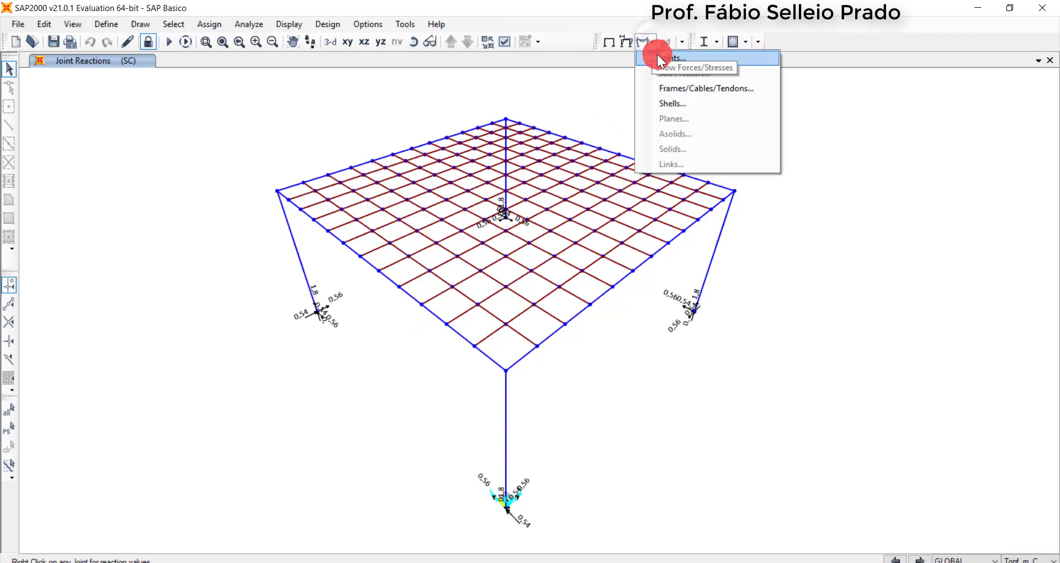
{"action": "left_click", "coordinate": [681, 88]}
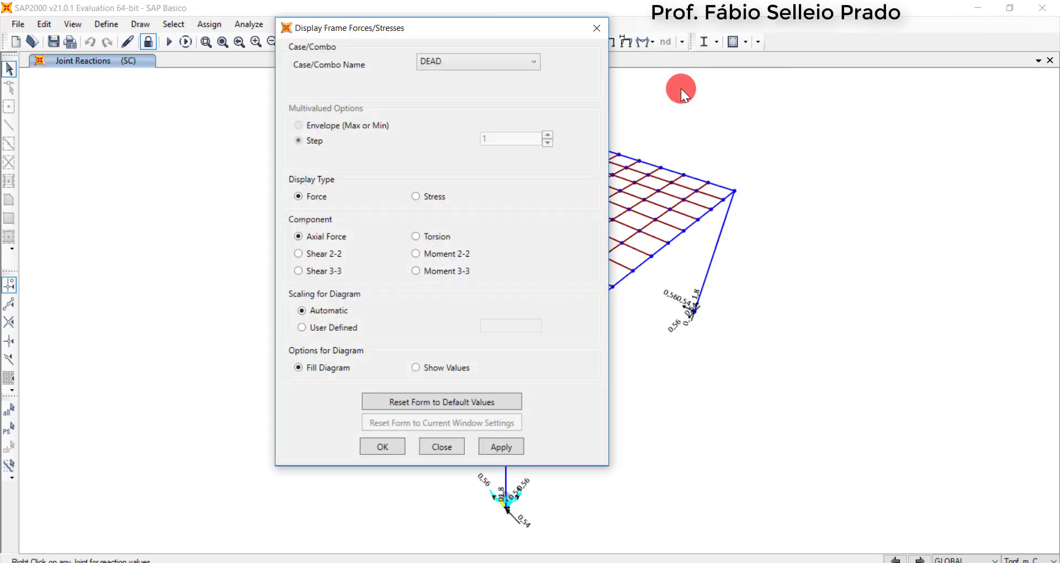
{"action": "left_click", "coordinate": [479, 69]}
{"action": "left_click", "coordinate": [454, 108]}
{"action": "left_click", "coordinate": [429, 200]}
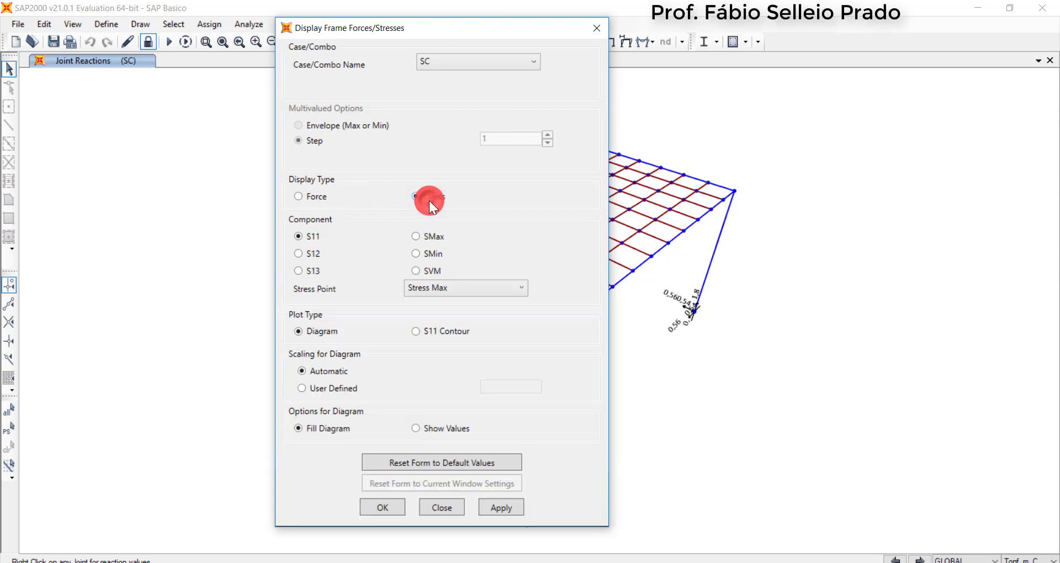
{"action": "left_click", "coordinate": [339, 197]}
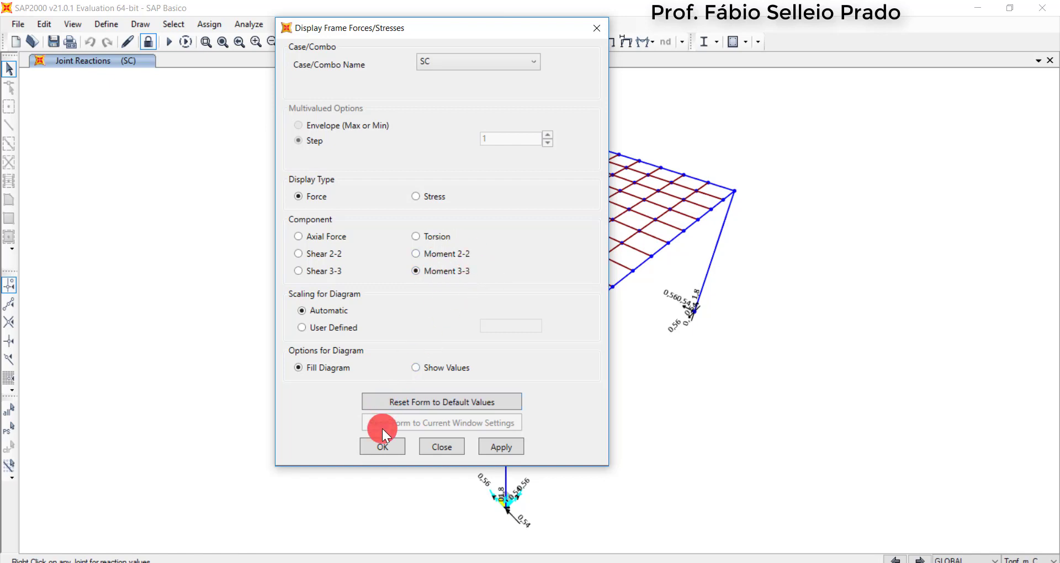
{"action": "left_click", "coordinate": [382, 445]}
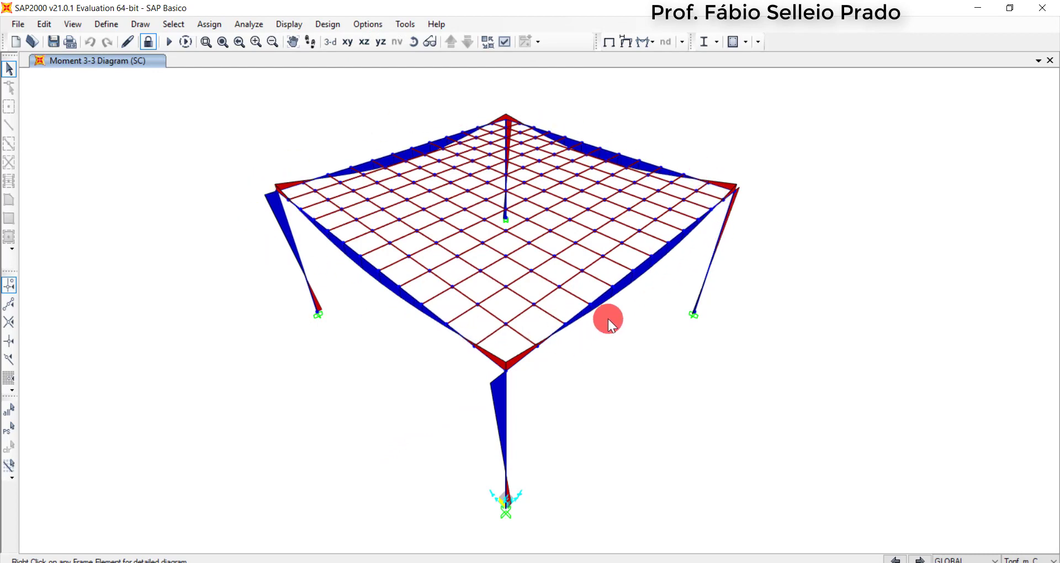
Inspect the detailed shear, moment and deflection diagrams of a mid-span edge beam segment under the SC load case
{"action": "right_click", "coordinate": [620, 281]}
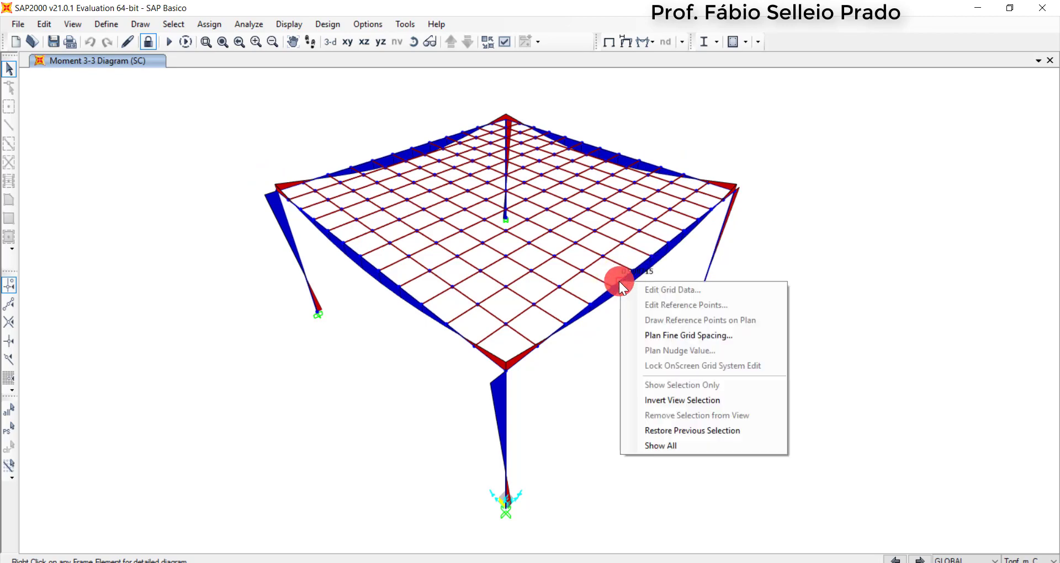
{"action": "left_click", "coordinate": [612, 314]}
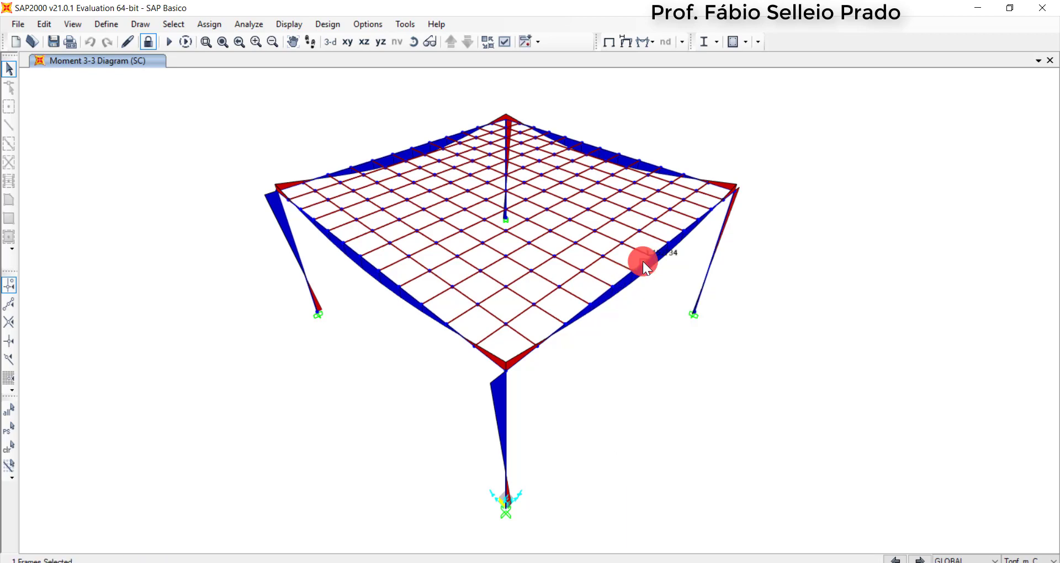
{"action": "right_click", "coordinate": [643, 261]}
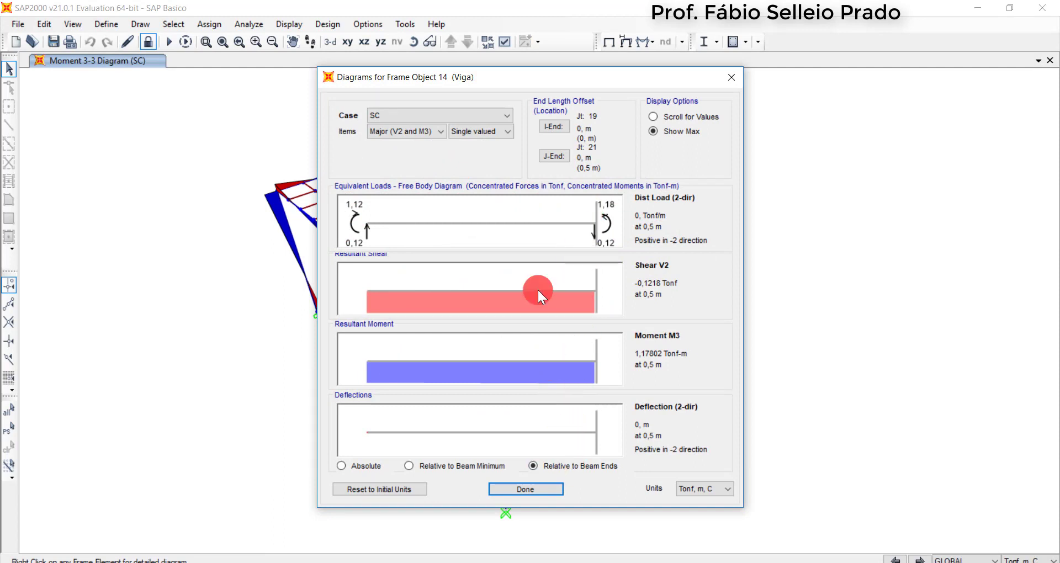
{"action": "left_click", "coordinate": [429, 114]}
{"action": "left_click", "coordinate": [429, 115]}
{"action": "left_click", "coordinate": [522, 493]}
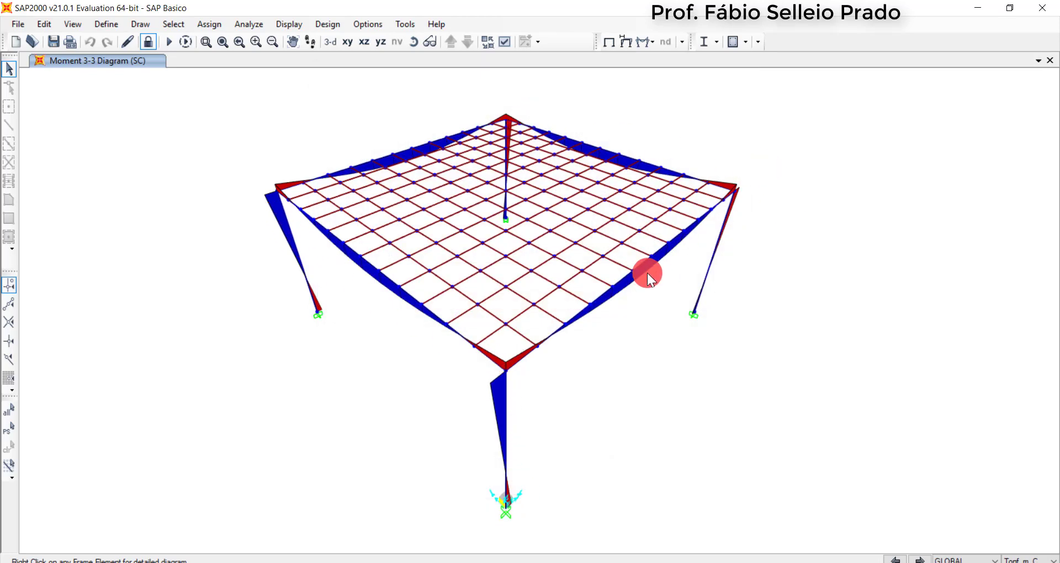
Display the frames' Moment 2-2 diagram for the SC load case as a filled diagram
{"action": "left_click", "coordinate": [644, 43]}
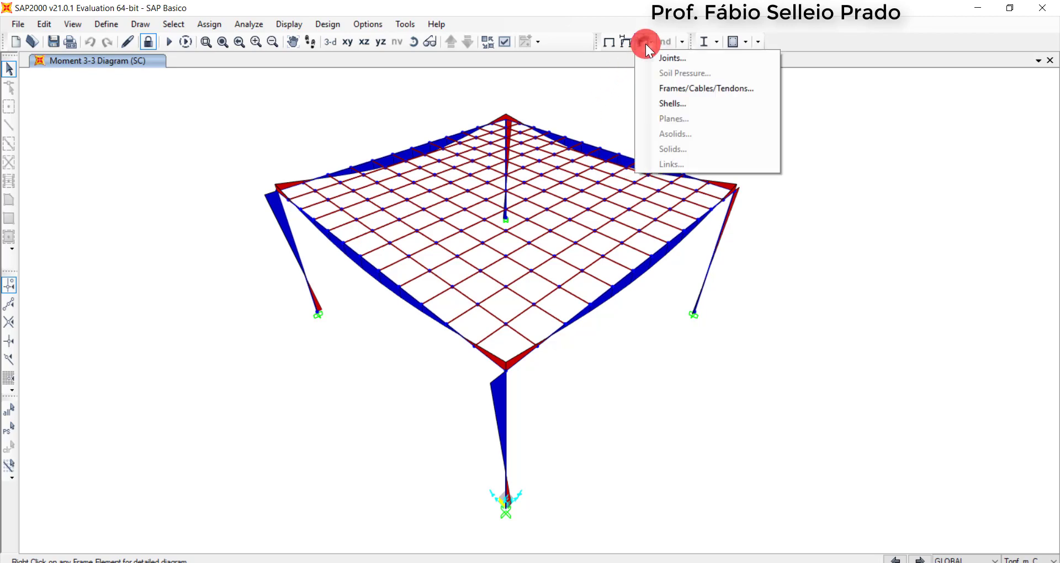
{"action": "left_click", "coordinate": [671, 90]}
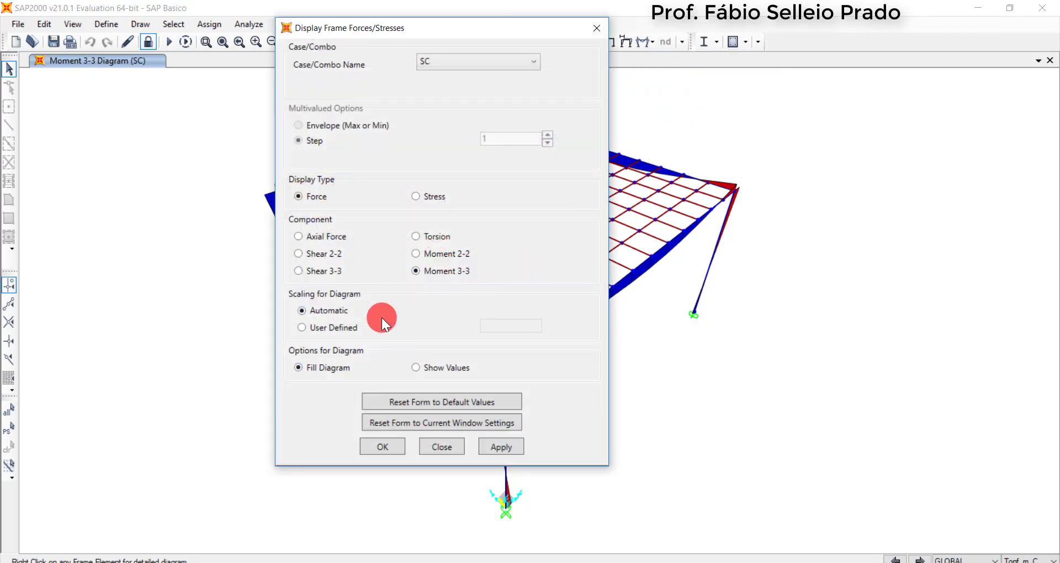
{"action": "left_click", "coordinate": [453, 250]}
{"action": "left_click", "coordinate": [389, 447]}
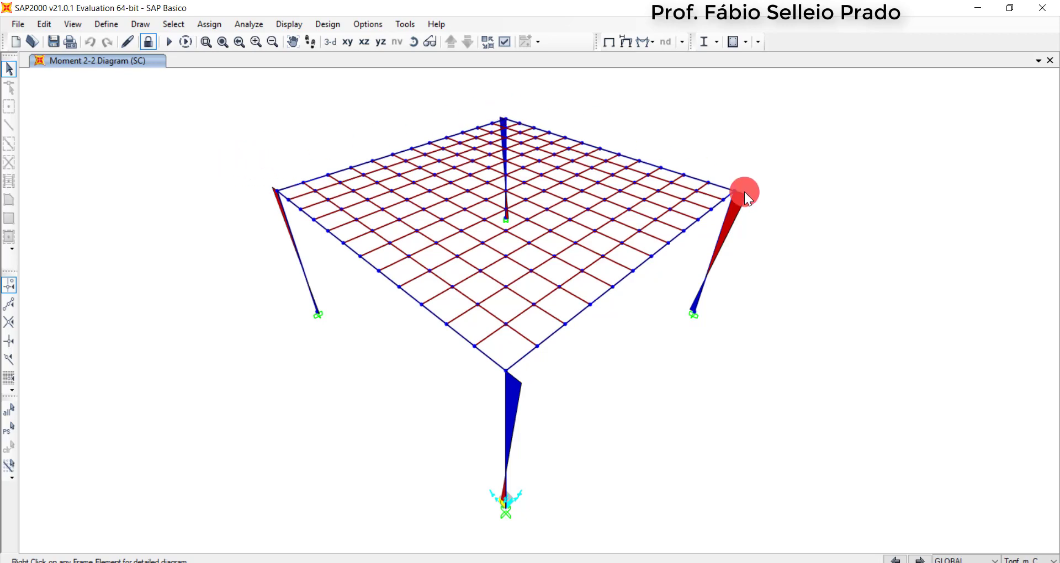
Display the Moment 3-3 diagram for the SC load case with Show Values and examine the values along the edge beams
{"action": "left_click", "coordinate": [644, 42]}
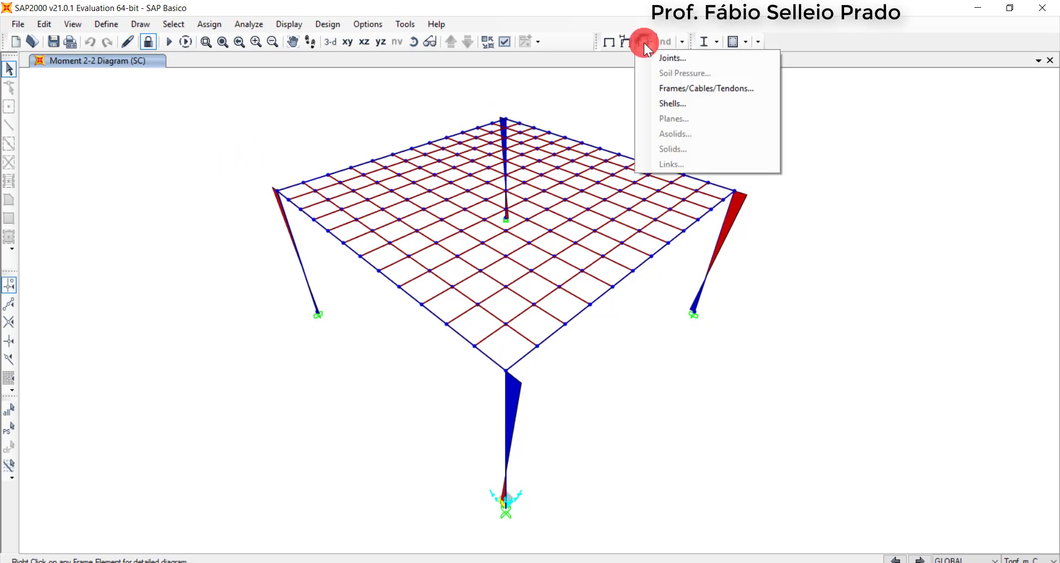
{"action": "left_click", "coordinate": [680, 88]}
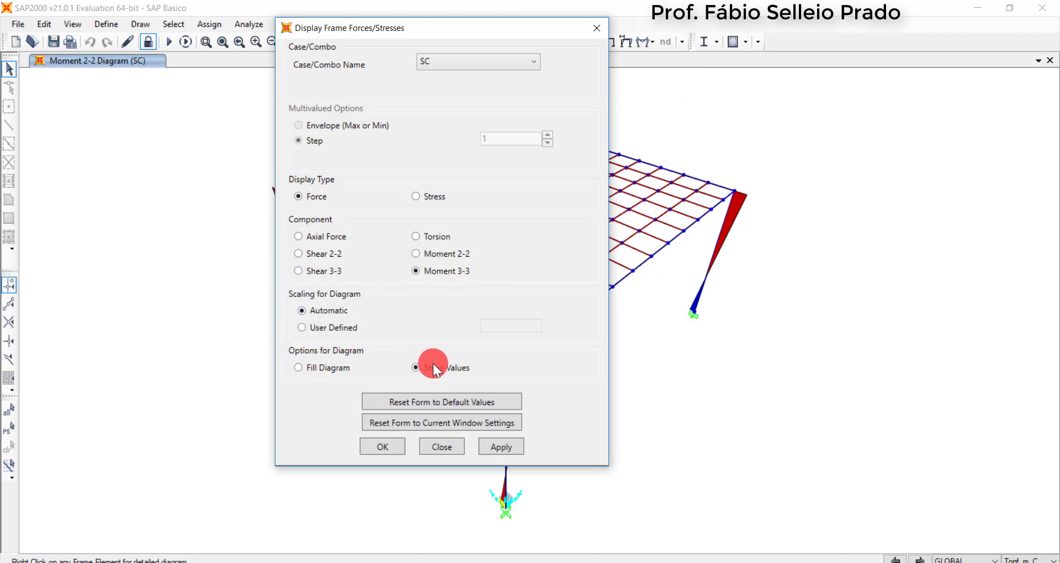
{"action": "left_click", "coordinate": [383, 447]}
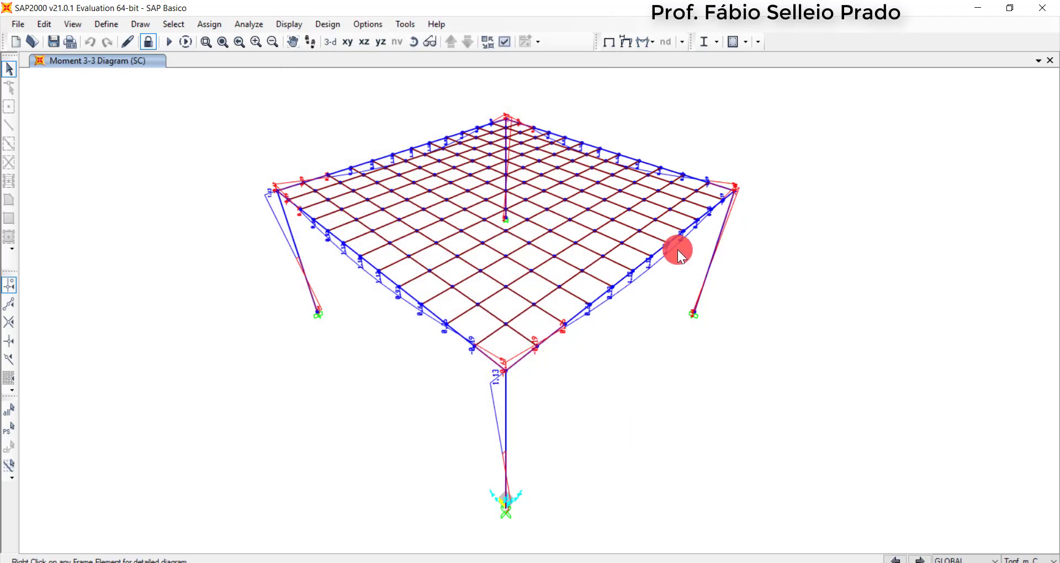
{"action": "scroll", "coordinate": [687, 276], "scroll_direction": "up", "scroll_amount": 3}
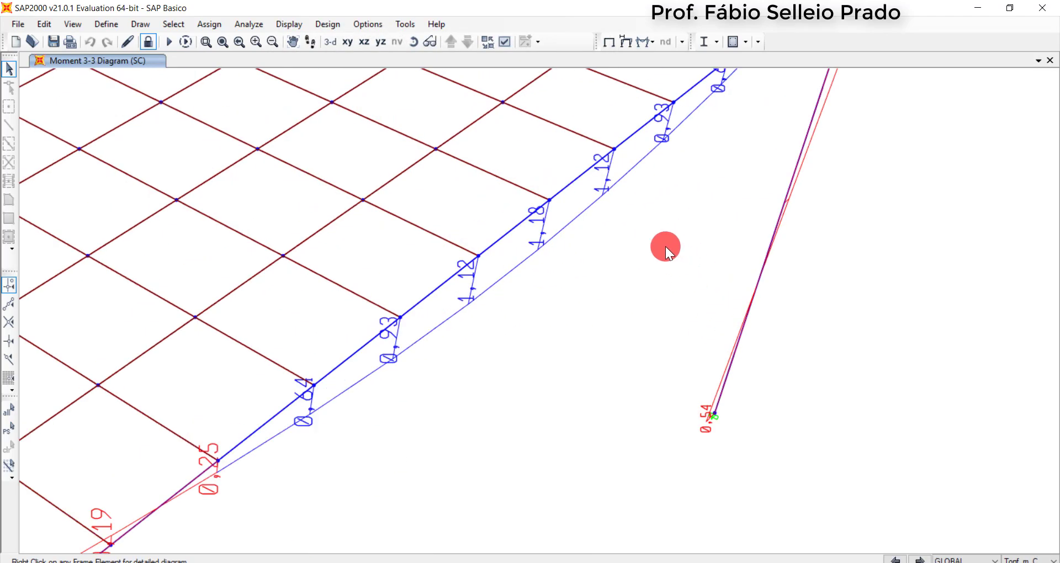
{"action": "scroll", "coordinate": [605, 255], "scroll_direction": "down", "scroll_amount": 4}
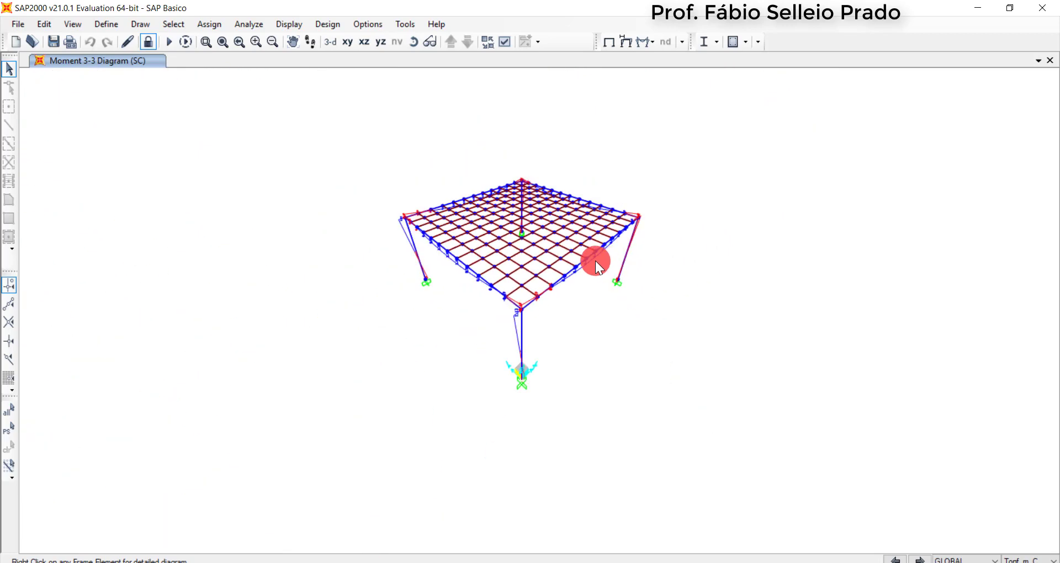
{"action": "scroll", "coordinate": [596, 260], "scroll_direction": "up", "scroll_amount": 1}
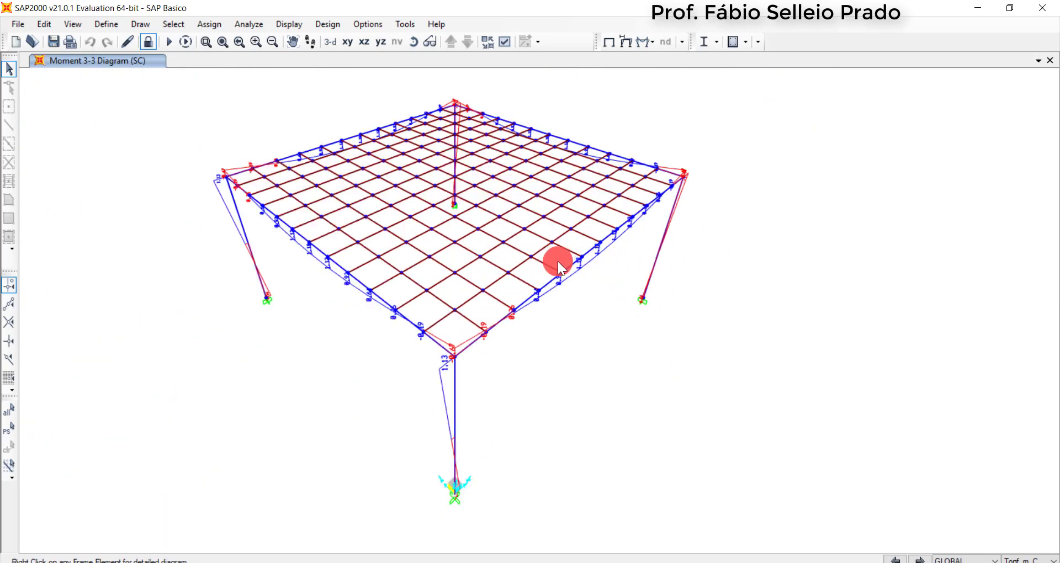
Return to the undeformed shape and turn on the display of the frames' local axes
{"action": "left_click", "coordinate": [610, 42]}
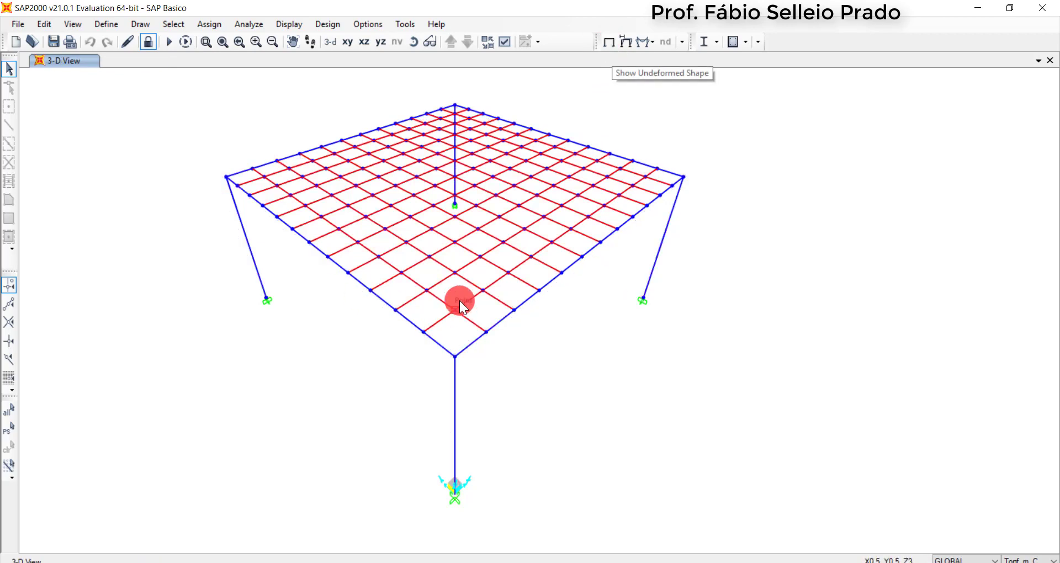
{"action": "left_click", "coordinate": [504, 42]}
{"action": "left_click_drag", "start_coordinate": [485, 48], "coordinate": [814, 105]}
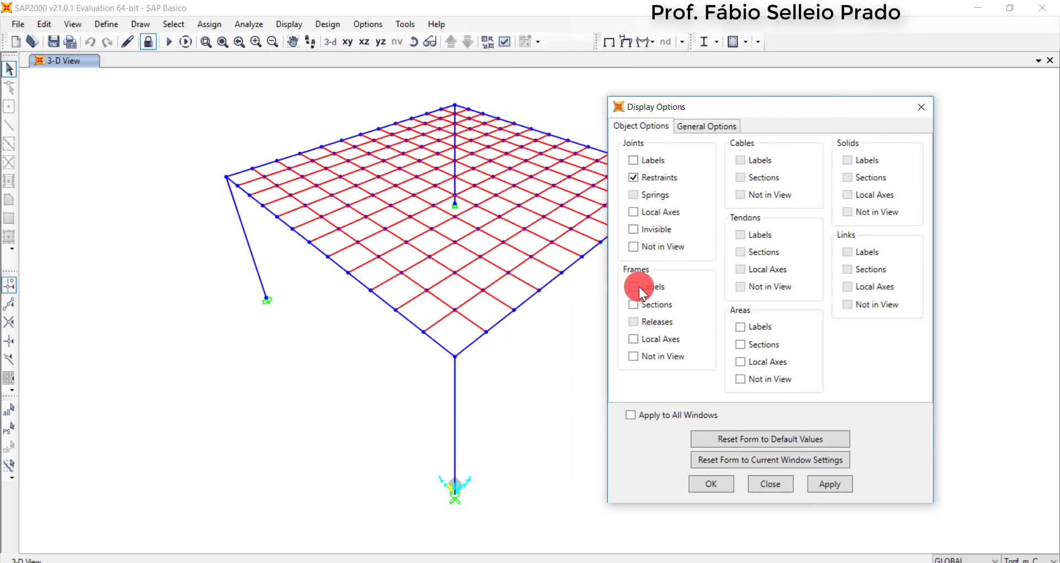
{"action": "left_click", "coordinate": [720, 483]}
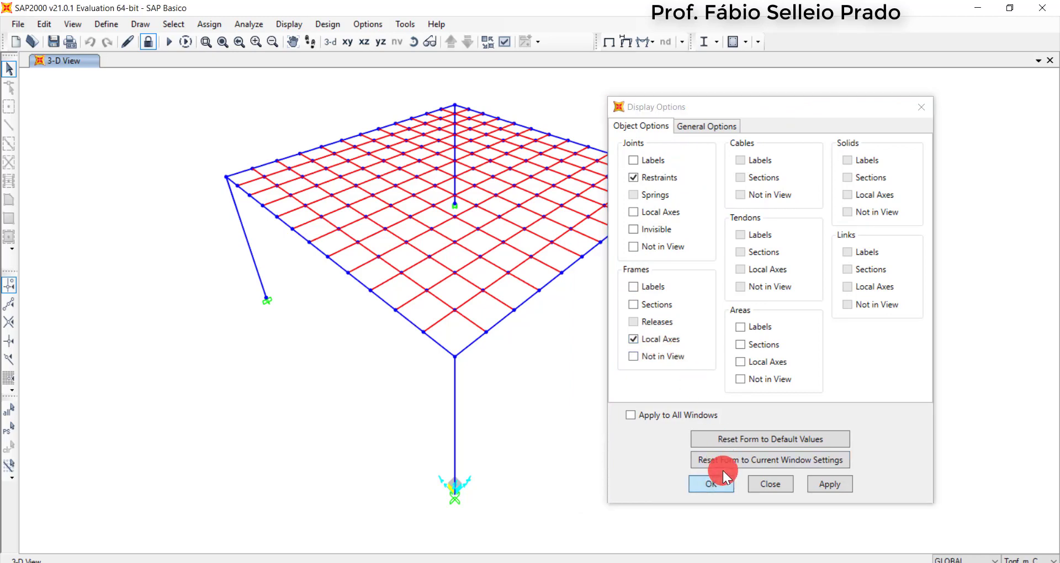
Examine the directions of local axes 1, 2 and 3 on the edge beams and columns
{"action": "scroll", "coordinate": [606, 266], "scroll_direction": "up", "scroll_amount": 5}
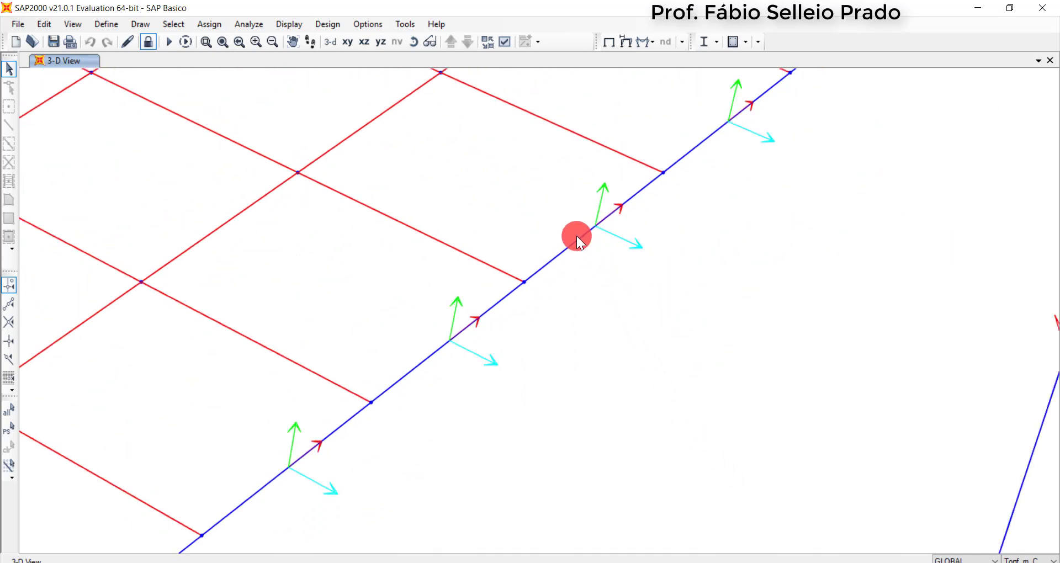
{"action": "scroll", "coordinate": [624, 200], "scroll_direction": "up", "scroll_amount": 2}
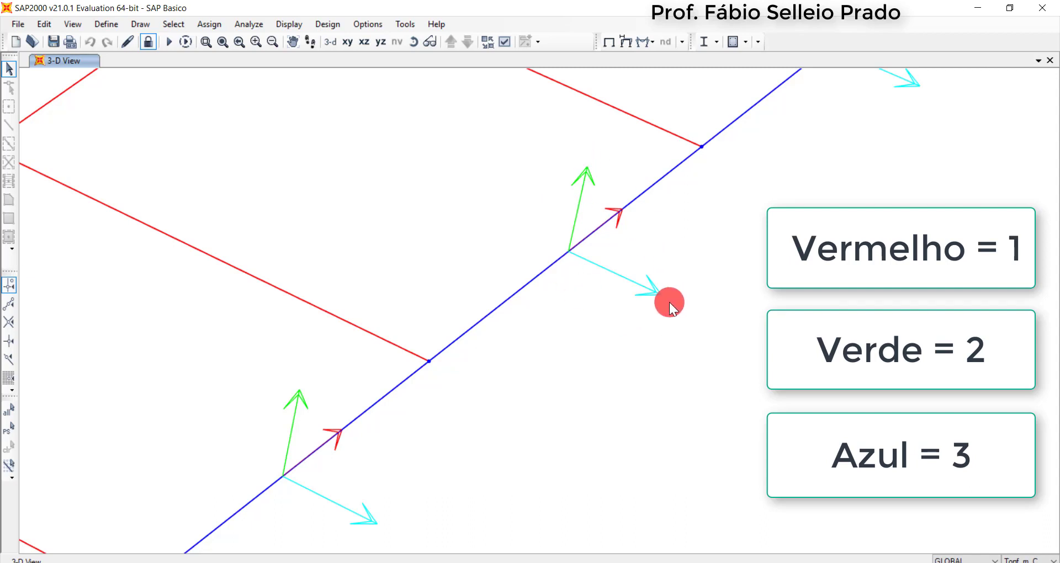
{"action": "scroll", "coordinate": [669, 304], "scroll_direction": "down", "scroll_amount": 5}
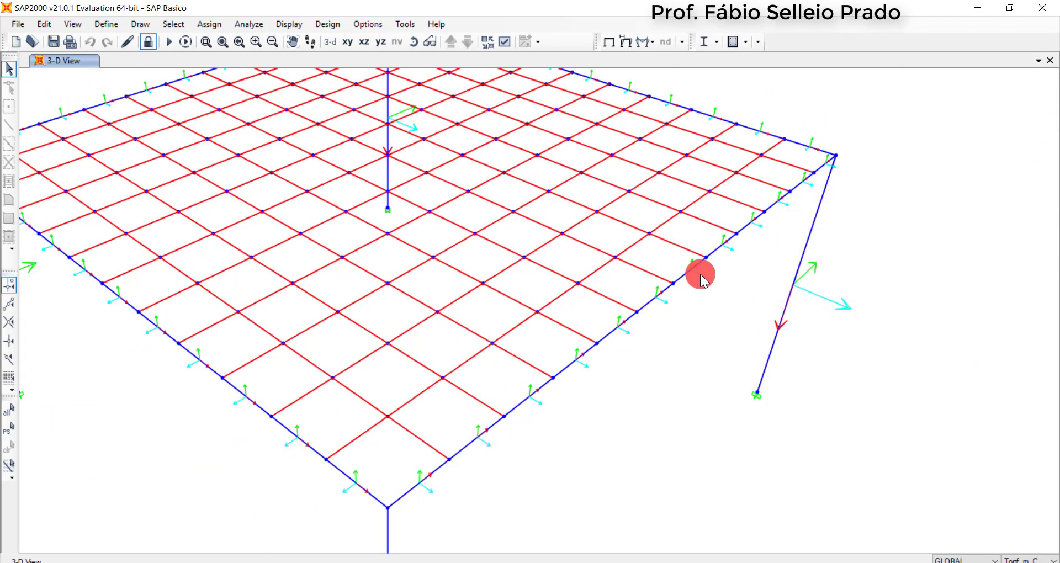
{"action": "scroll", "coordinate": [701, 274], "scroll_direction": "down", "scroll_amount": 3}
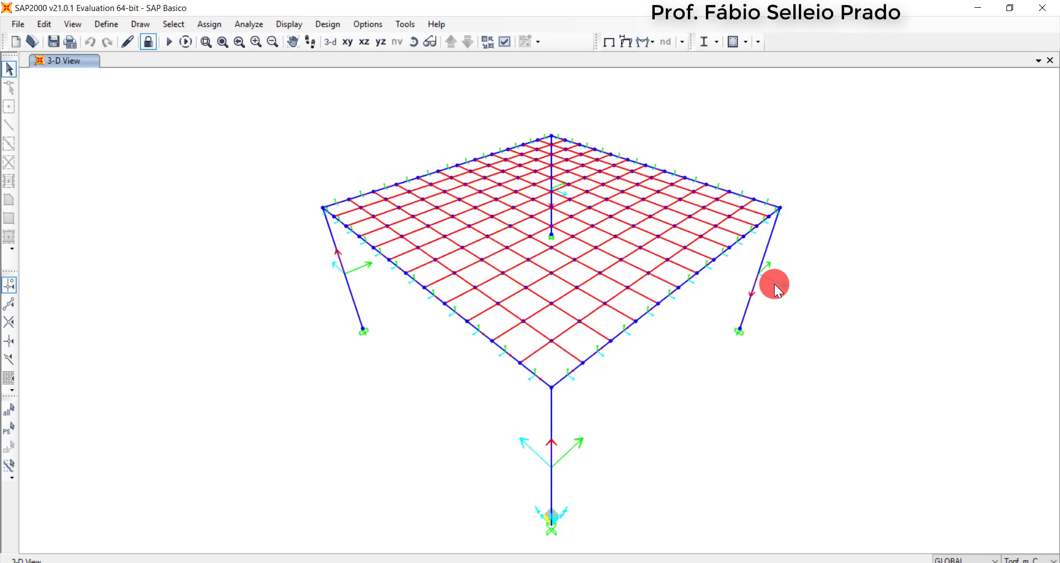
{"action": "scroll", "coordinate": [775, 284], "scroll_direction": "up", "scroll_amount": 5}
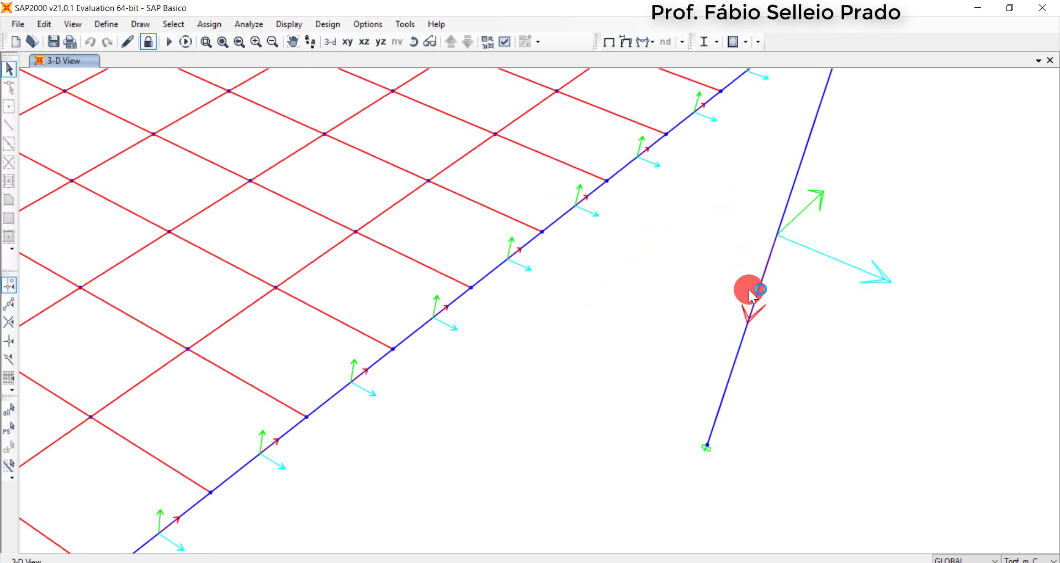
{"action": "scroll", "coordinate": [473, 231], "scroll_direction": "up", "scroll_amount": 2}
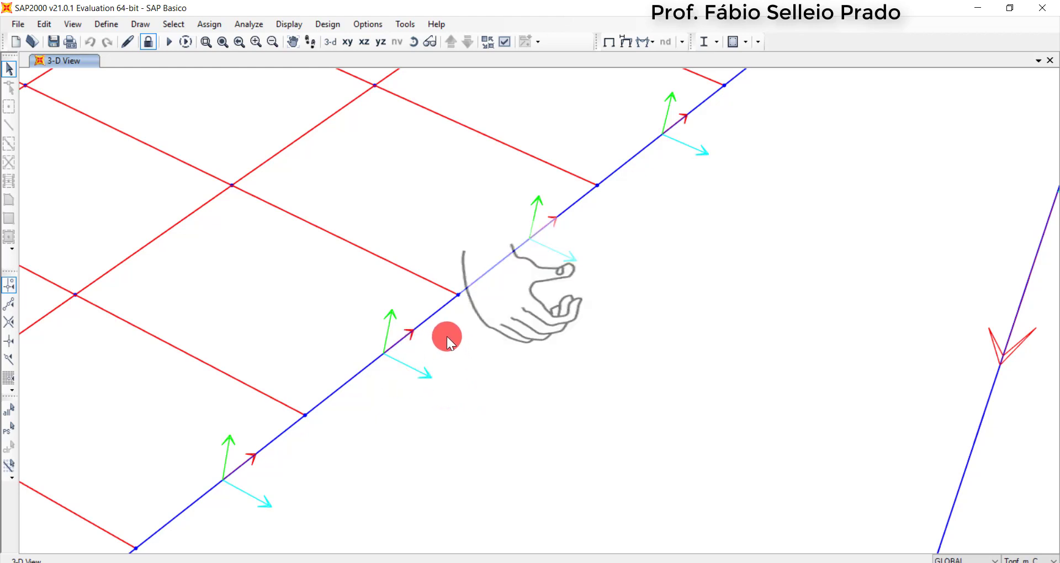
{"action": "scroll", "coordinate": [427, 338], "scroll_direction": "down", "scroll_amount": 5}
{"action": "scroll", "coordinate": [429, 340], "scroll_direction": "up", "scroll_amount": 5}
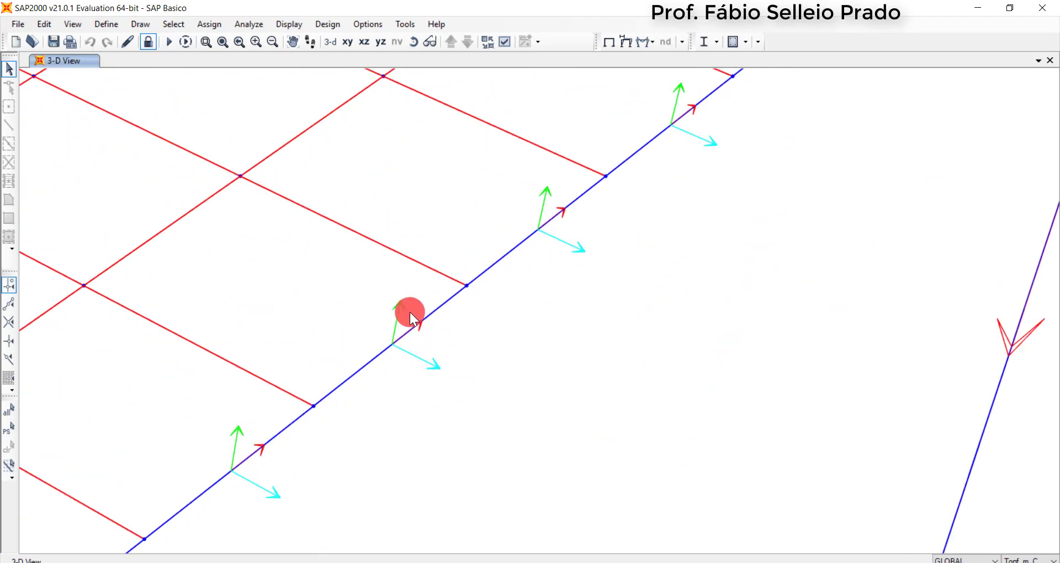
{"action": "scroll", "coordinate": [455, 332], "scroll_direction": "down", "scroll_amount": 3}
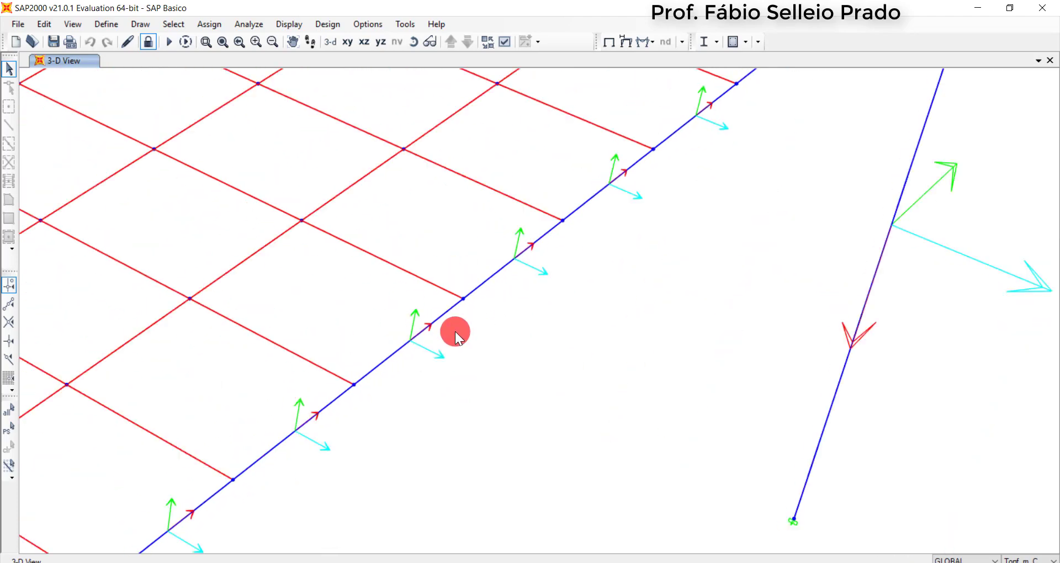
Turn off the frames' local axes display and turn on the local axes of the areas
{"action": "scroll", "coordinate": [441, 317], "scroll_direction": "up", "scroll_amount": 4}
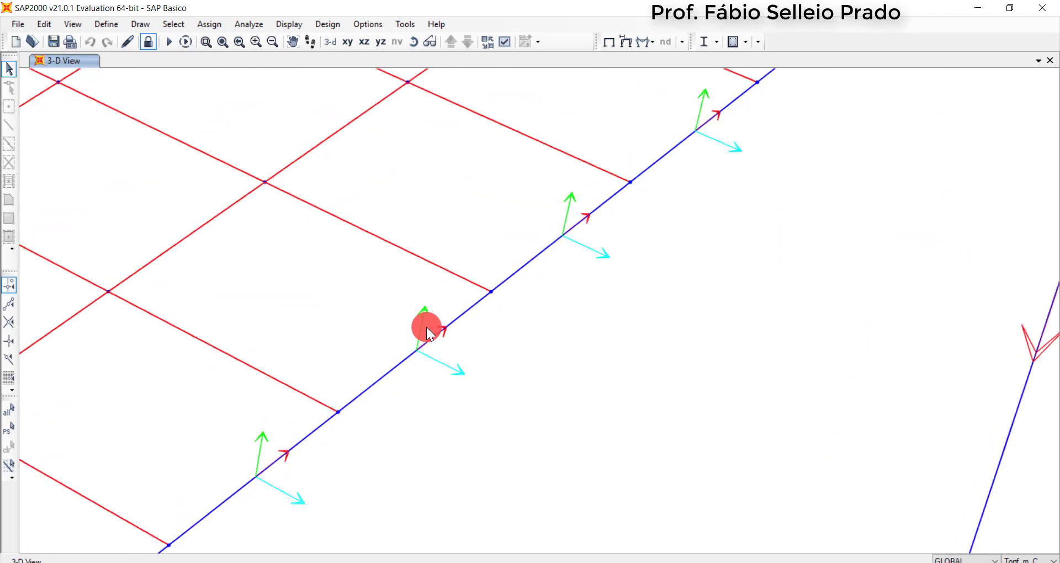
{"action": "scroll", "coordinate": [463, 267], "scroll_direction": "down", "scroll_amount": 6}
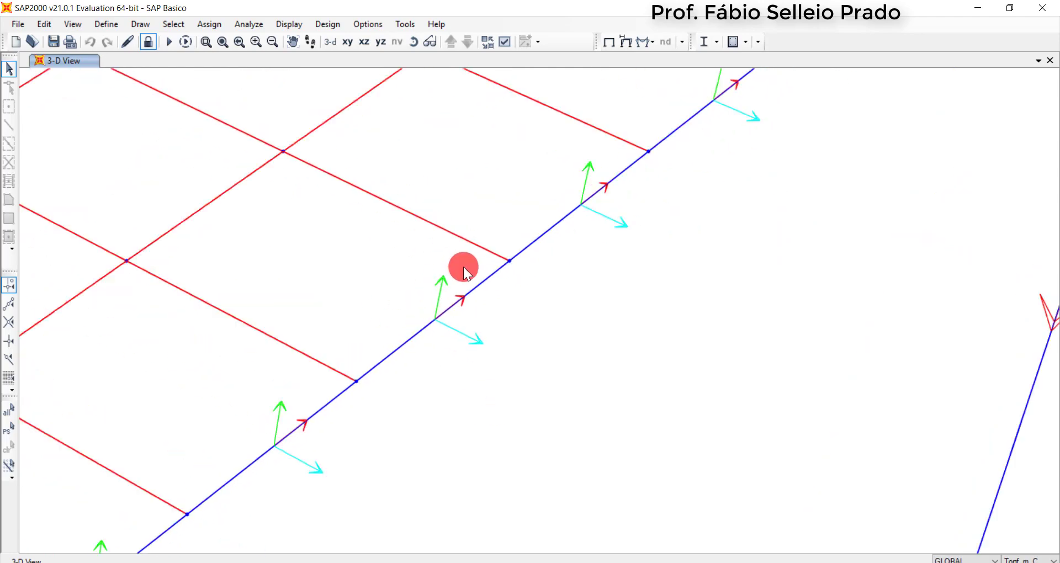
{"action": "scroll", "coordinate": [376, 246], "scroll_direction": "up", "scroll_amount": 2}
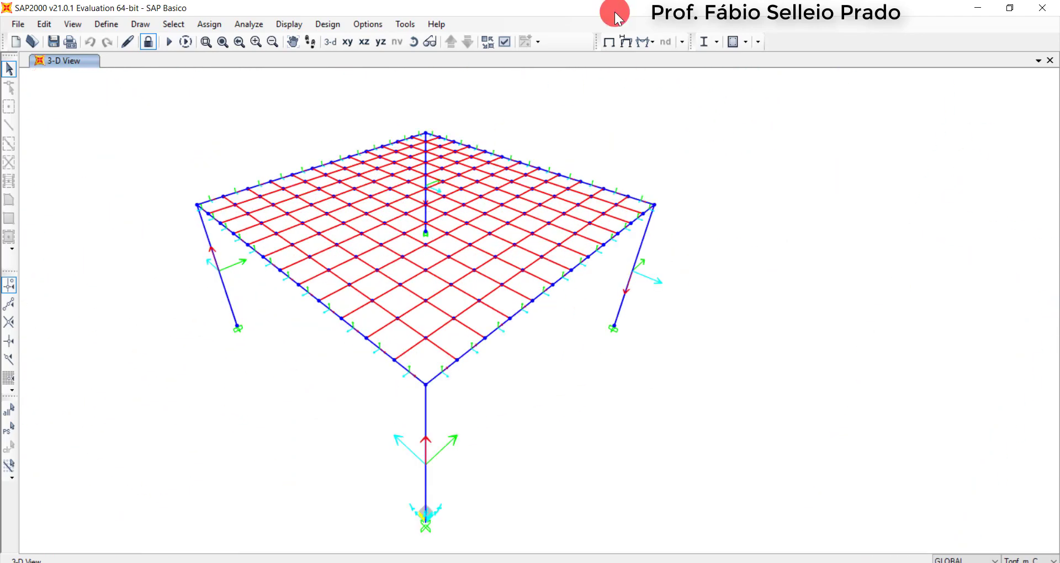
{"action": "left_click", "coordinate": [509, 44]}
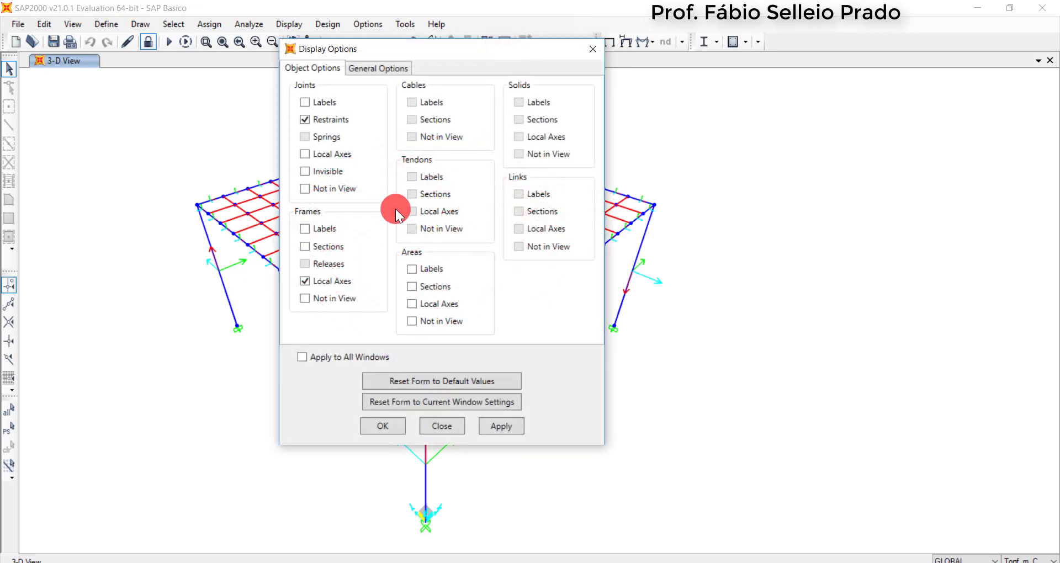
{"action": "left_click", "coordinate": [328, 281]}
{"action": "left_click", "coordinate": [426, 308]}
{"action": "left_click", "coordinate": [393, 418]}
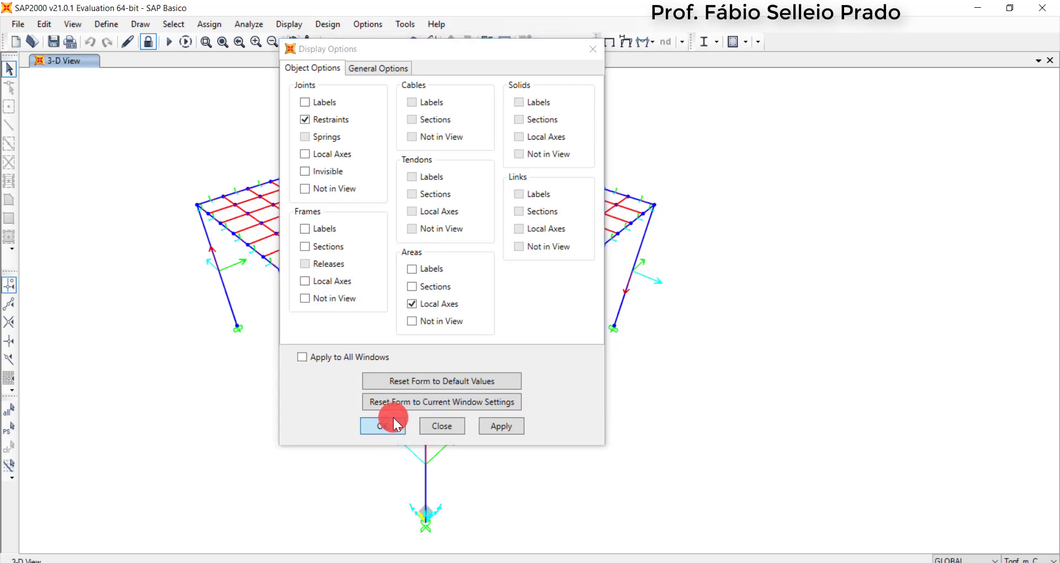
Examine the directions of local axes 1, 2 and 3 on the slab's area elements
{"action": "scroll", "coordinate": [443, 276], "scroll_direction": "up", "scroll_amount": 5}
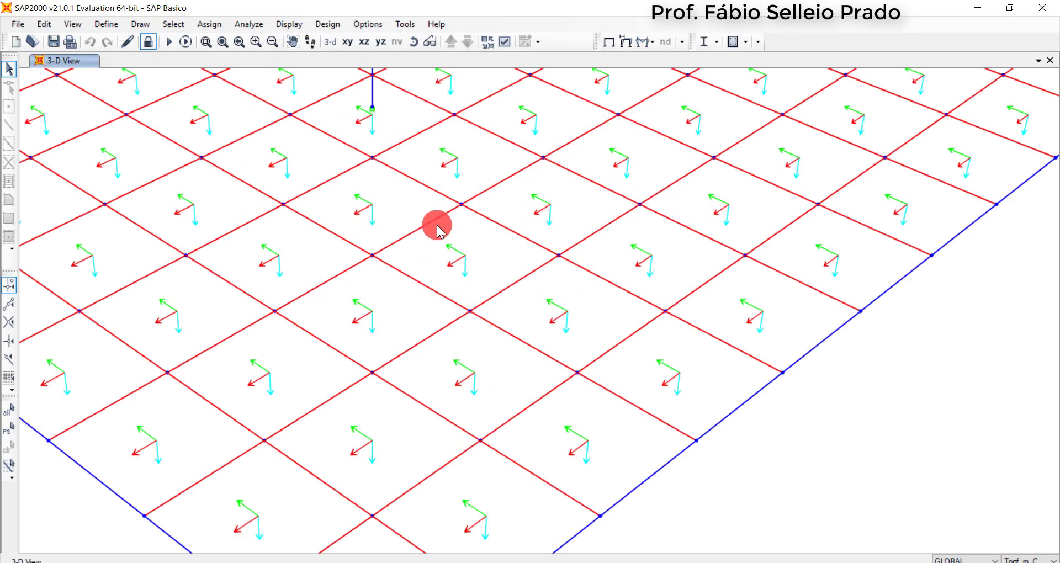
{"action": "scroll", "coordinate": [463, 257], "scroll_direction": "up", "scroll_amount": 5}
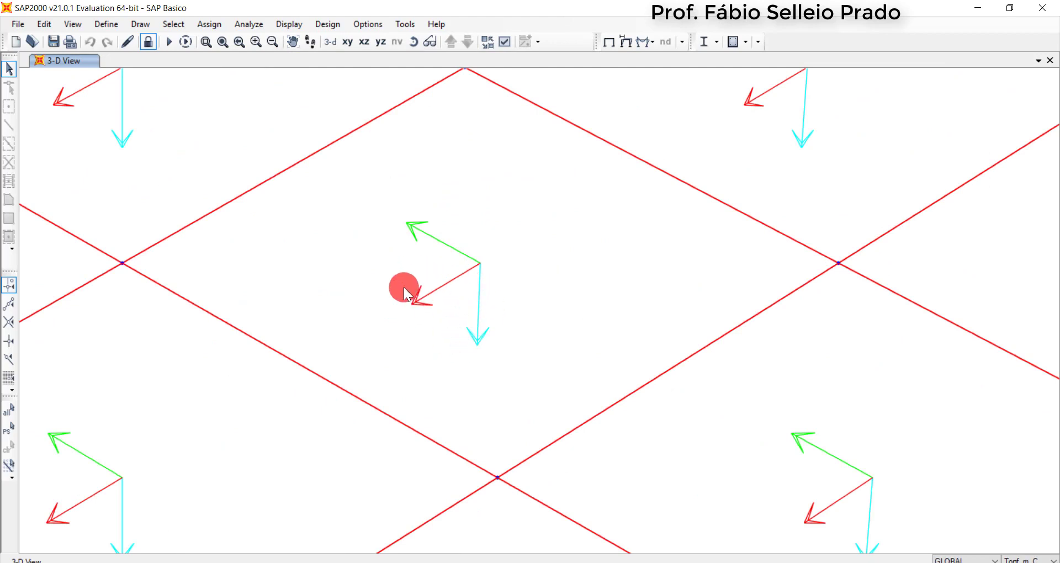
{"action": "scroll", "coordinate": [460, 251], "scroll_direction": "down", "scroll_amount": 2}
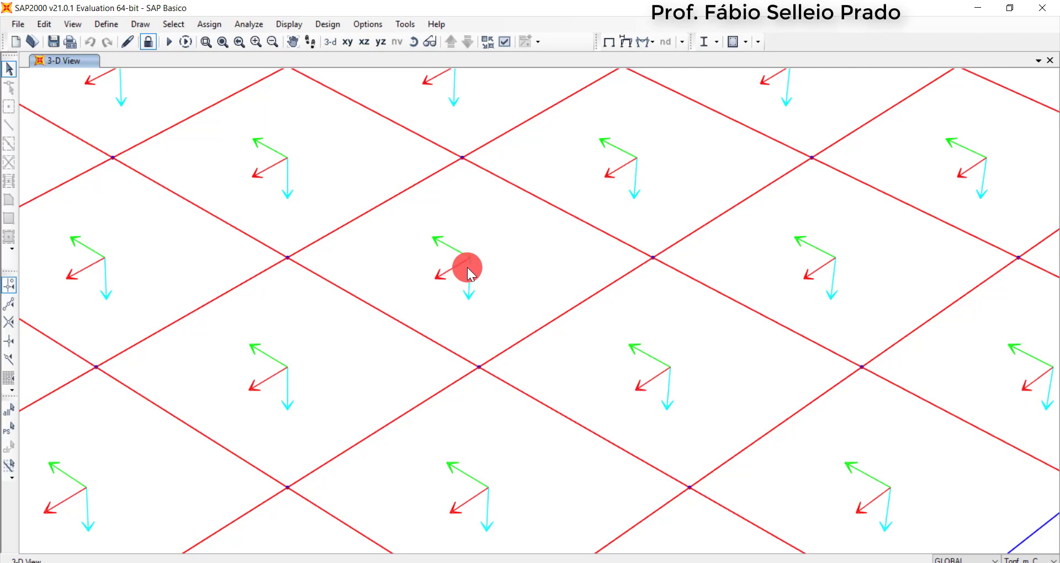
{"action": "scroll", "coordinate": [467, 267], "scroll_direction": "down", "scroll_amount": 5}
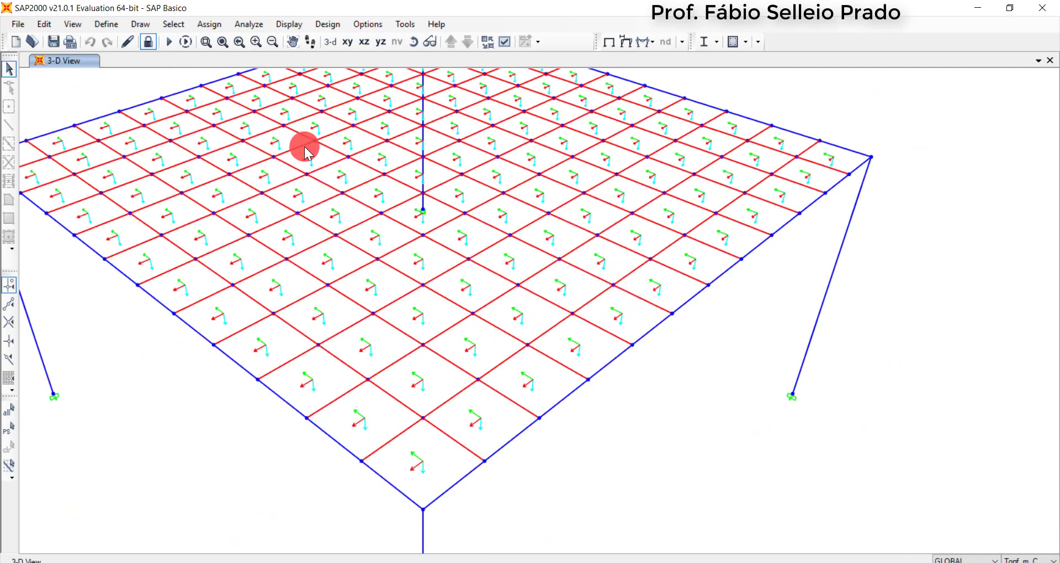
{"action": "scroll", "coordinate": [513, 283], "scroll_direction": "up", "scroll_amount": 4}
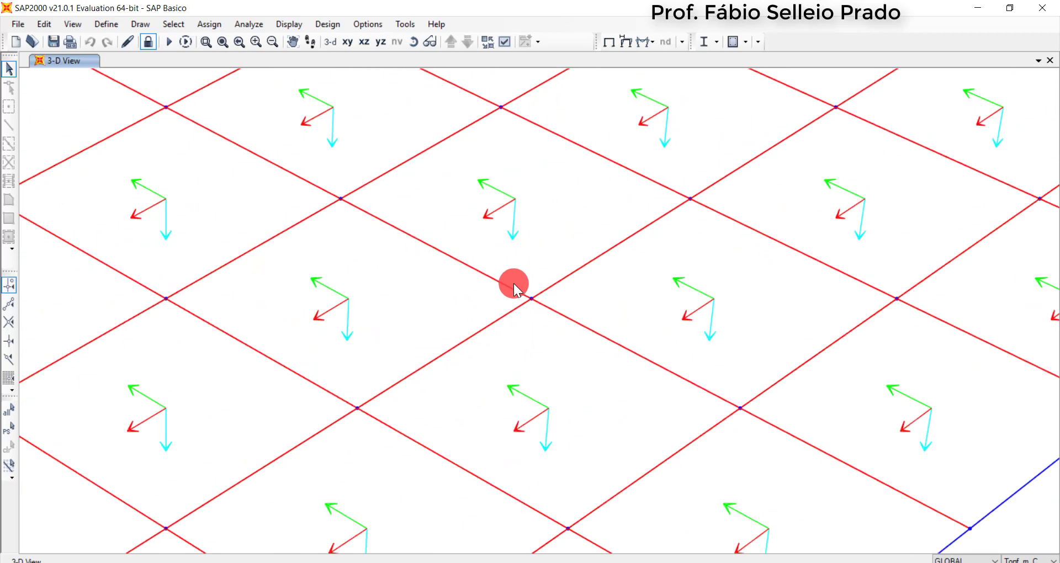
{"action": "scroll", "coordinate": [514, 283], "scroll_direction": "down", "scroll_amount": 5}
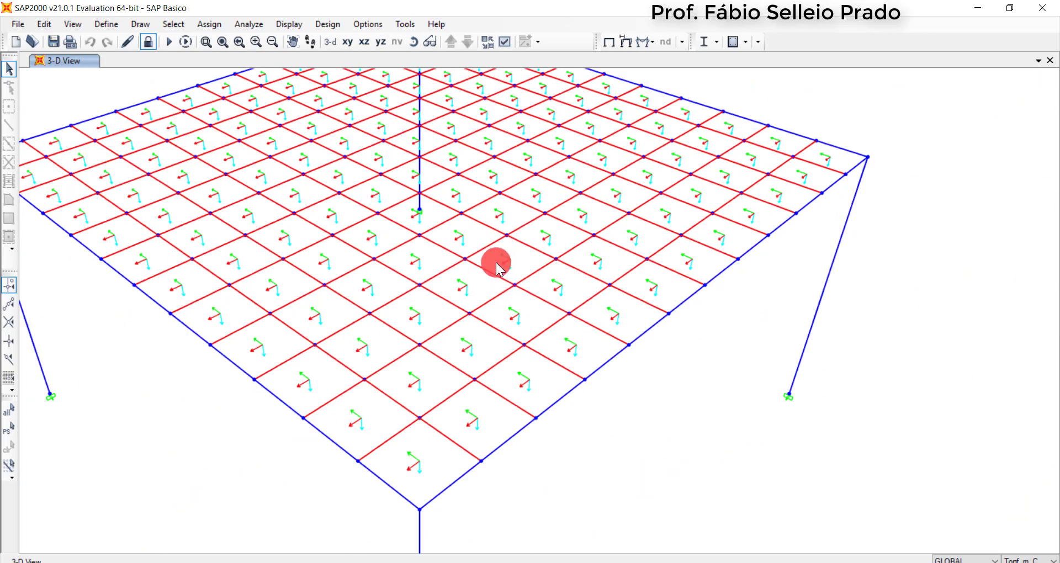
{"action": "scroll", "coordinate": [495, 257], "scroll_direction": "down", "scroll_amount": 3}
{"action": "scroll", "coordinate": [433, 187], "scroll_direction": "up", "scroll_amount": 1}
{"action": "scroll", "coordinate": [433, 187], "scroll_direction": "up", "scroll_amount": 1}
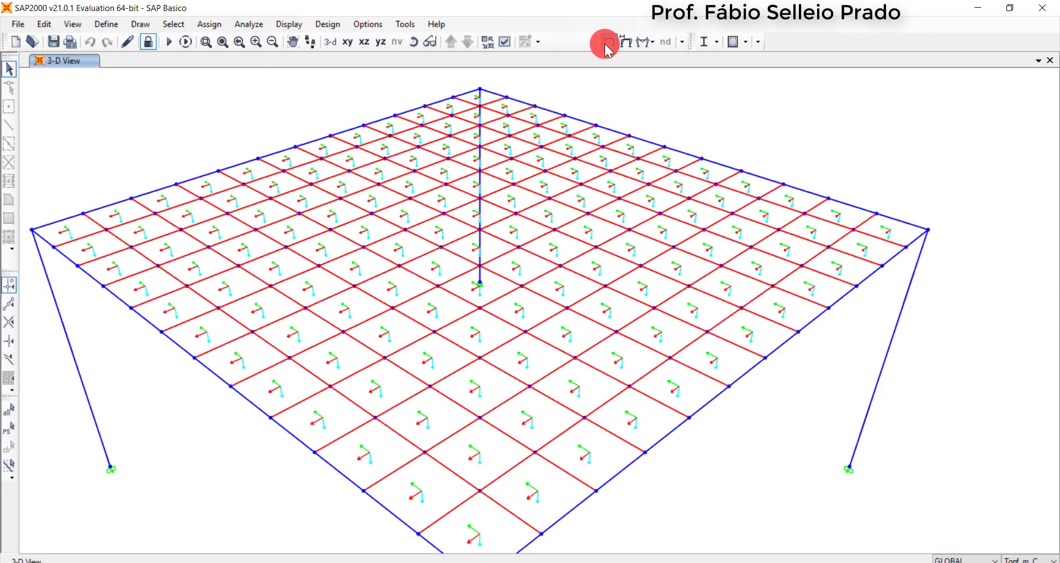
Turn off the display of the areas' local axes
{"action": "left_click", "coordinate": [506, 45]}
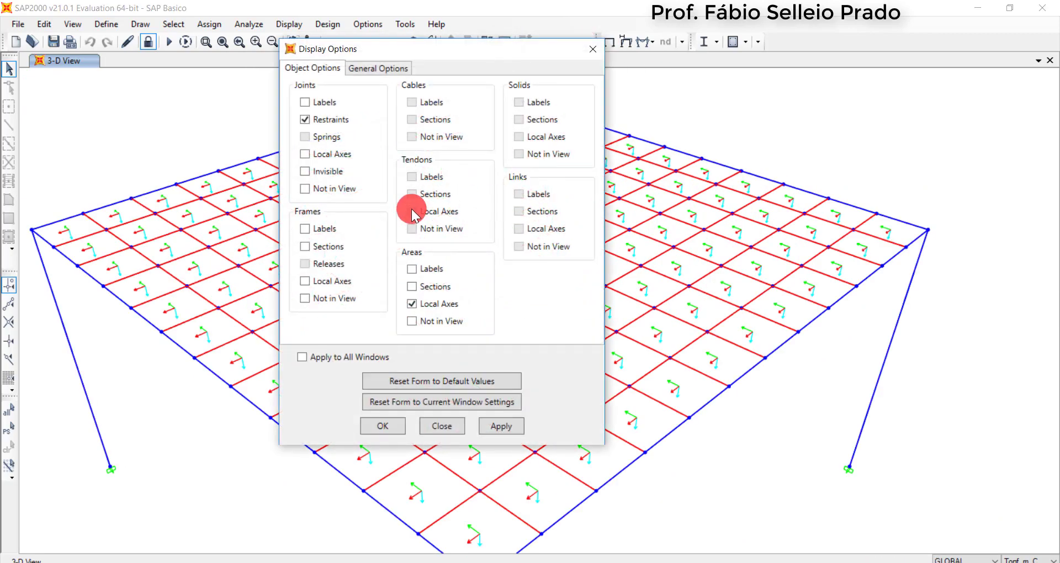
{"action": "left_click", "coordinate": [412, 304]}
{"action": "left_click", "coordinate": [387, 426]}
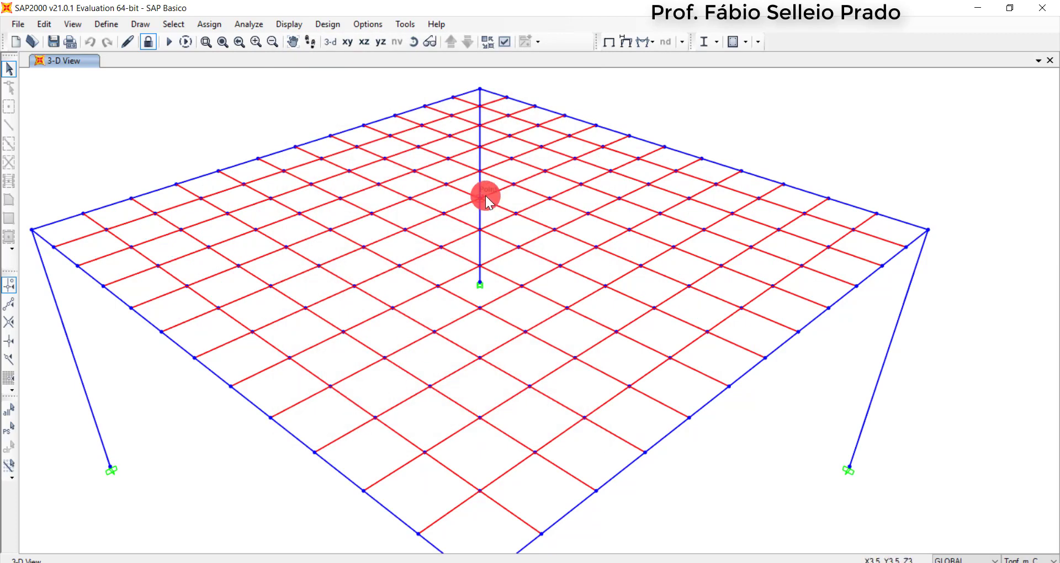
Display the slab's M11 resultant shell moment contours for the SC load case and examine their distribution
{"action": "scroll", "coordinate": [486, 195], "scroll_direction": "down", "scroll_amount": 2}
{"action": "left_click", "coordinate": [652, 41]}
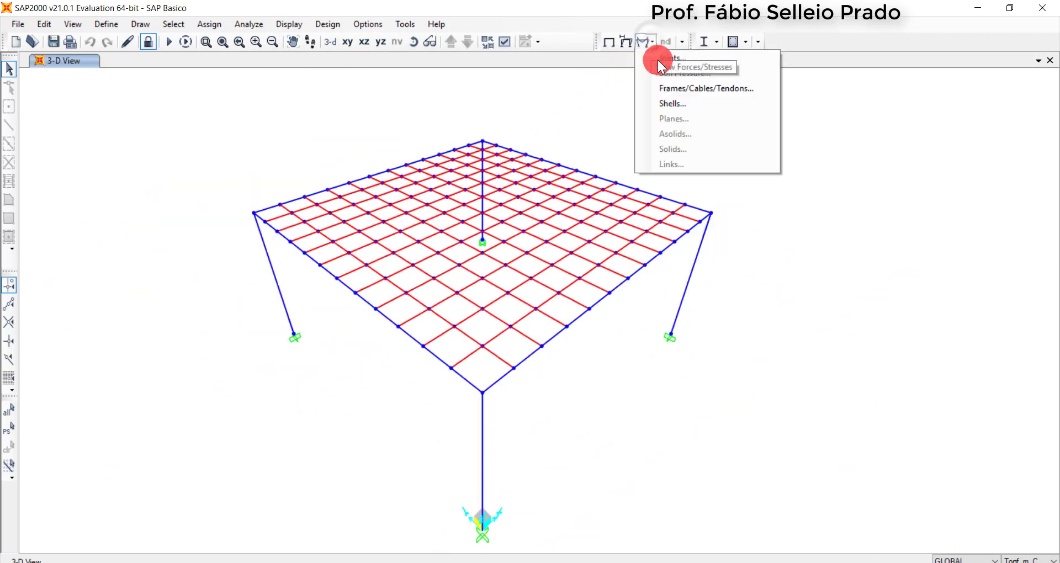
{"action": "left_click", "coordinate": [678, 104]}
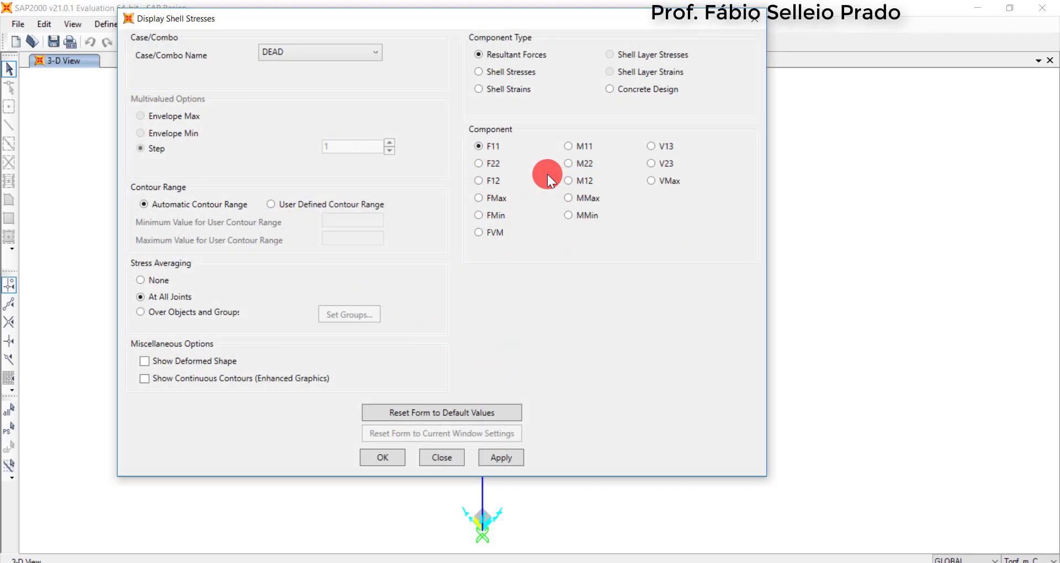
{"action": "left_click", "coordinate": [311, 53]}
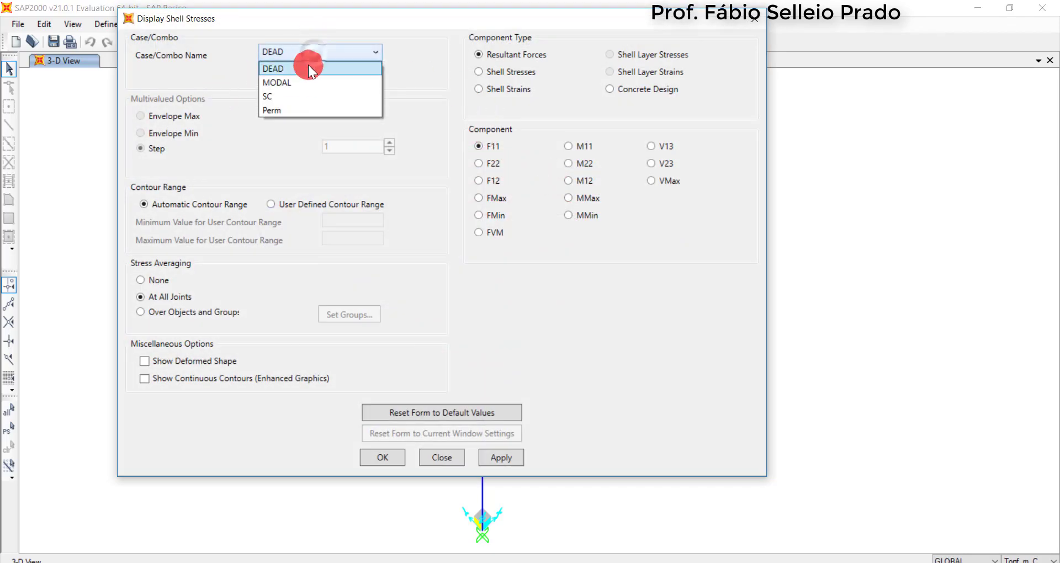
{"action": "left_click", "coordinate": [298, 95]}
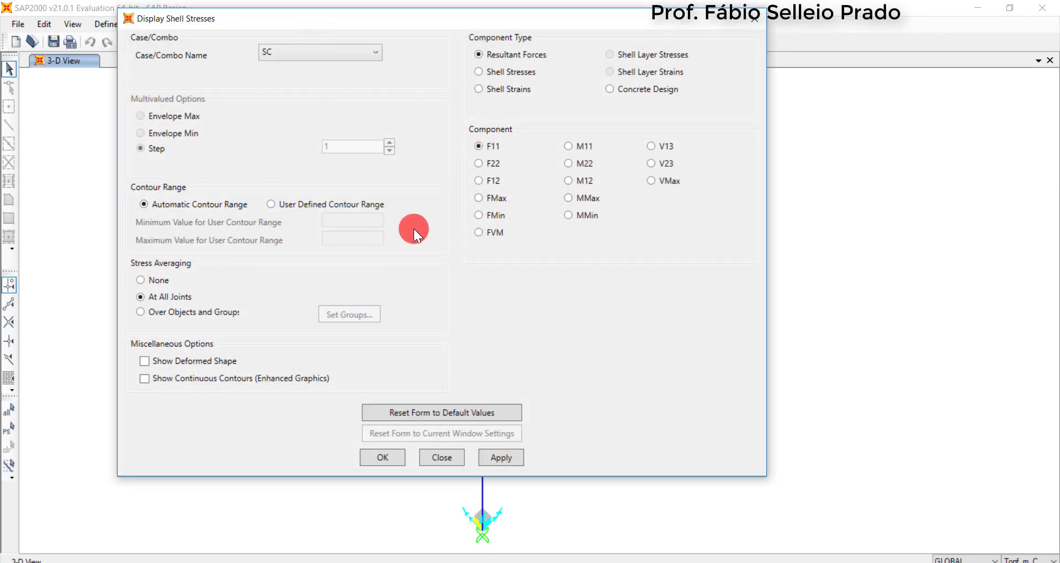
{"action": "left_click", "coordinate": [585, 153]}
{"action": "left_click", "coordinate": [383, 457]}
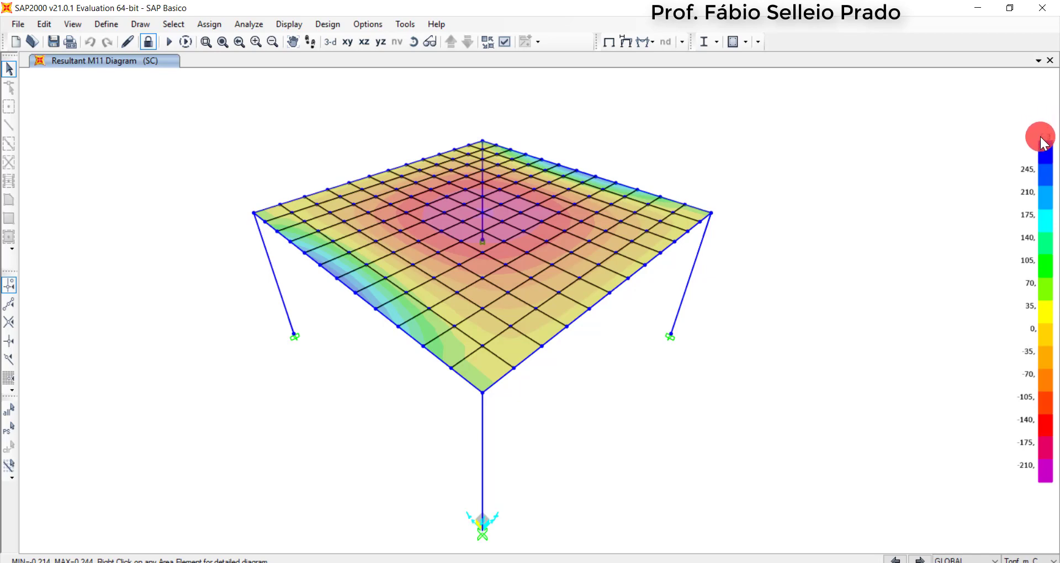
{"action": "mouse_move", "coordinate": [523, 223]}
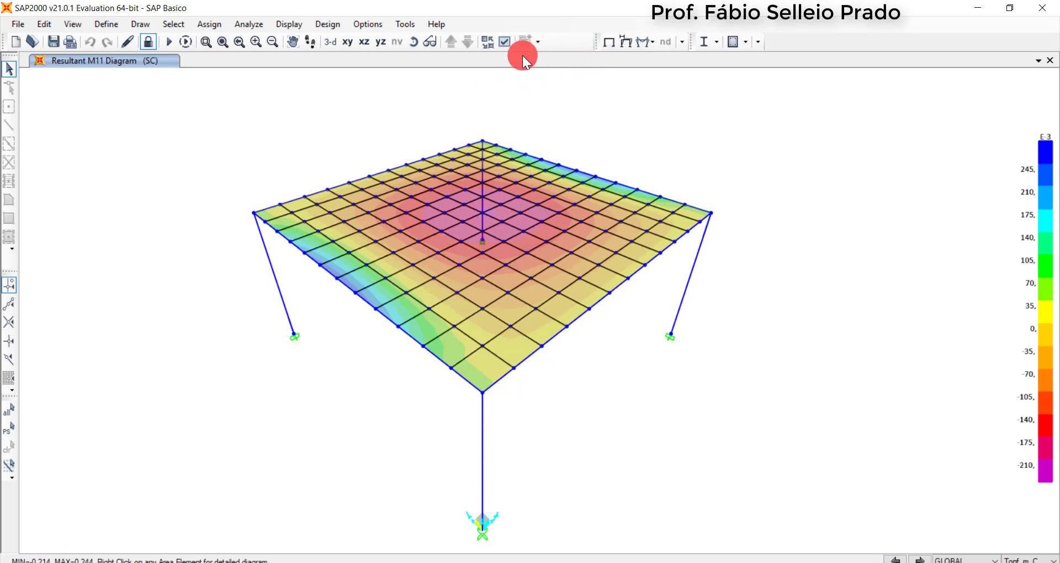
Switch the shell resultant display to the M22 component for the SC load case
{"action": "left_click", "coordinate": [638, 41]}
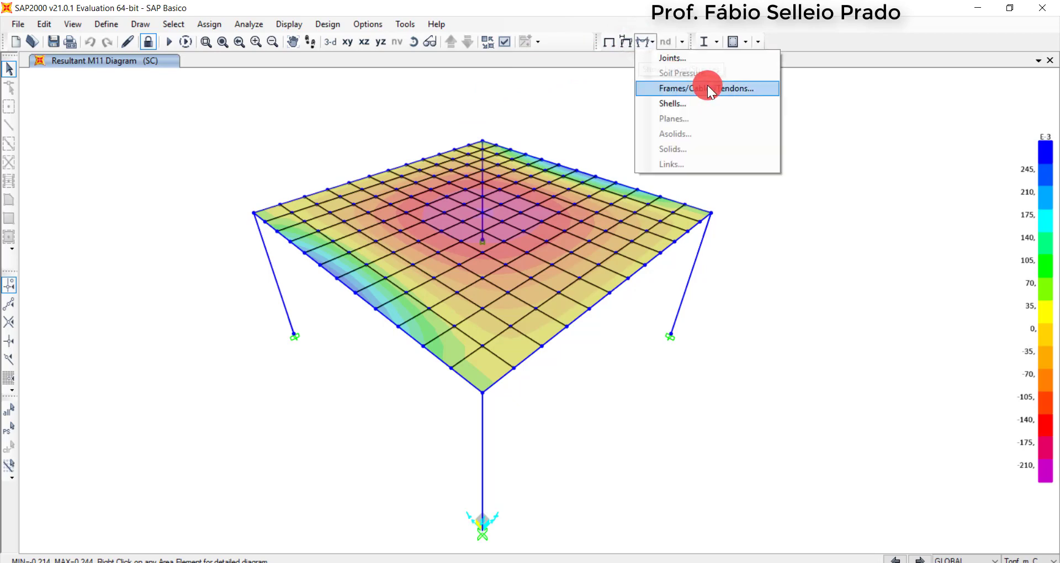
{"action": "left_click", "coordinate": [701, 106]}
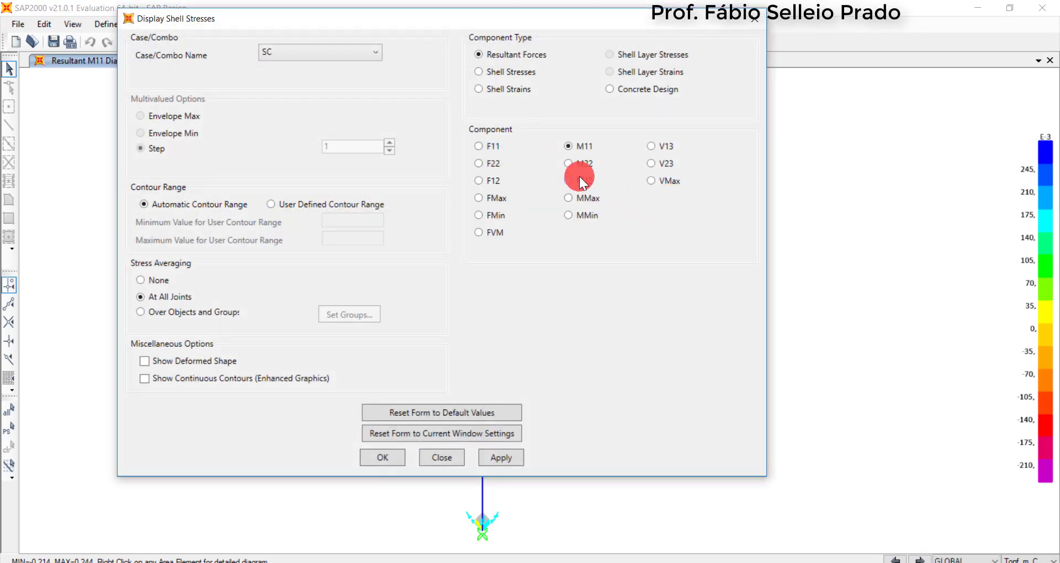
{"action": "left_click", "coordinate": [386, 461]}
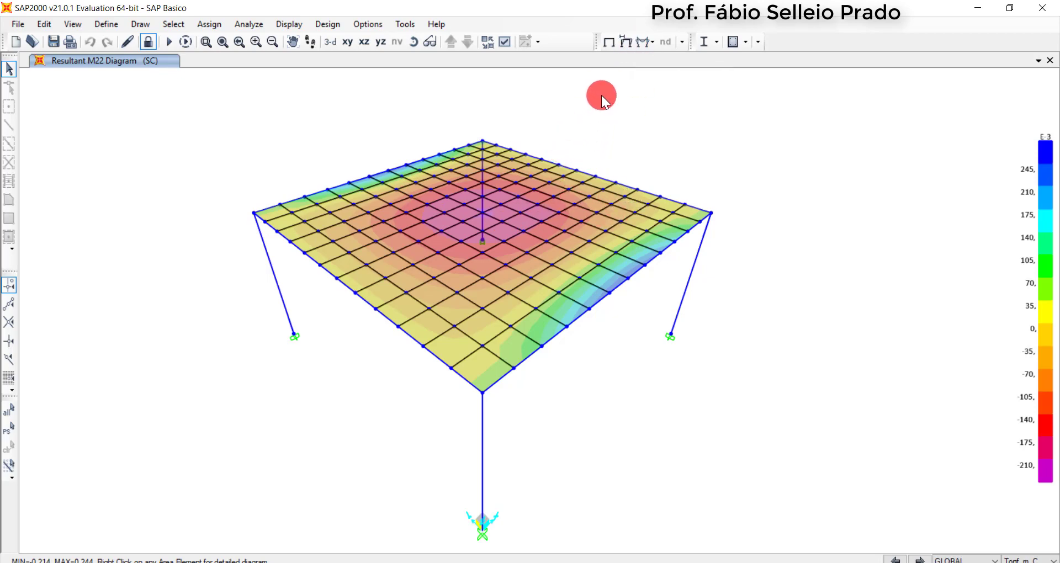
Return to the undeformed shape and unlock the model, accepting deletion of the analysis results
{"action": "left_click", "coordinate": [610, 47]}
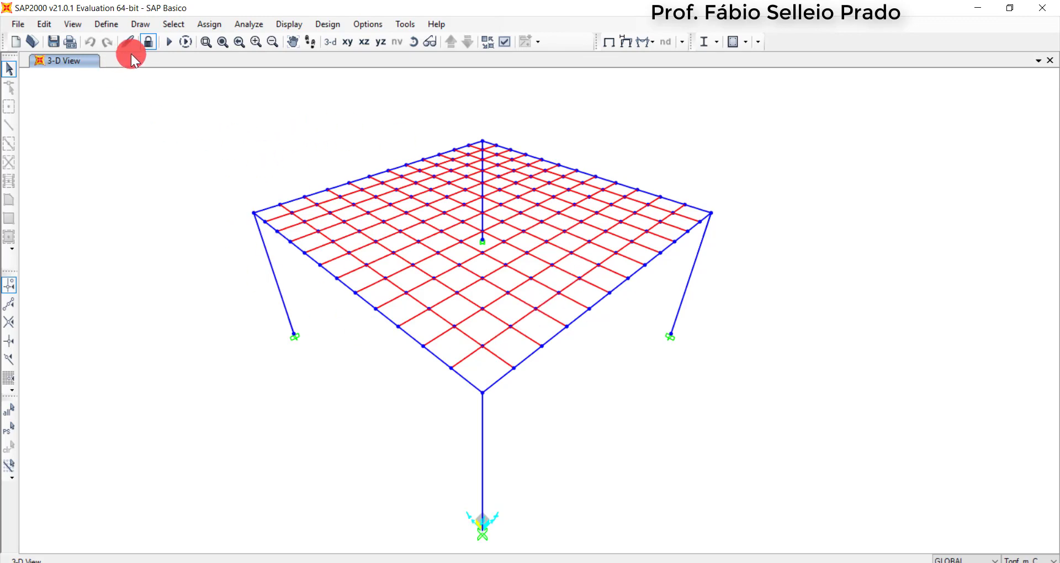
{"action": "left_click", "coordinate": [146, 43]}
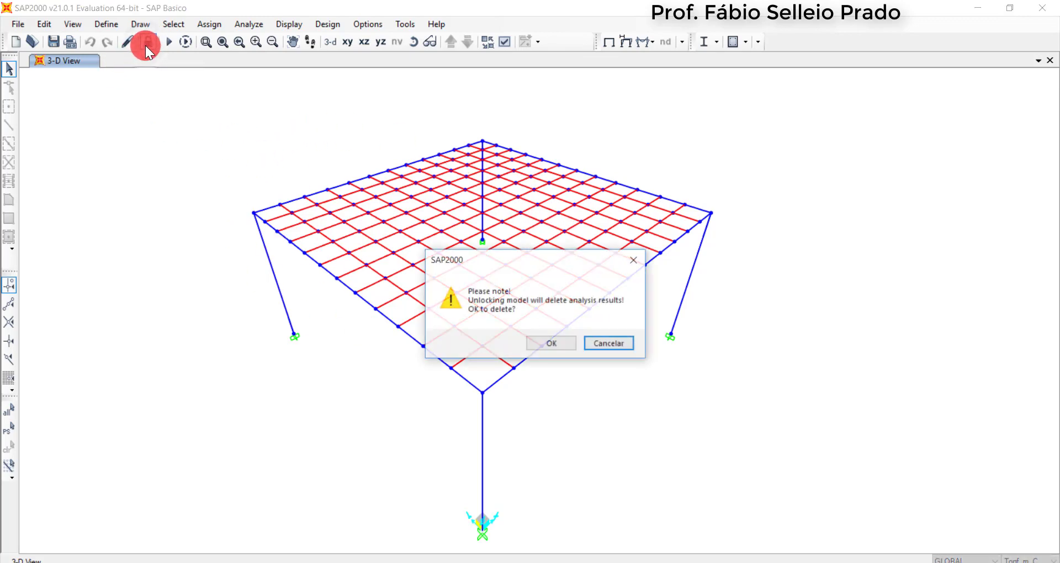
{"action": "left_click", "coordinate": [548, 342]}
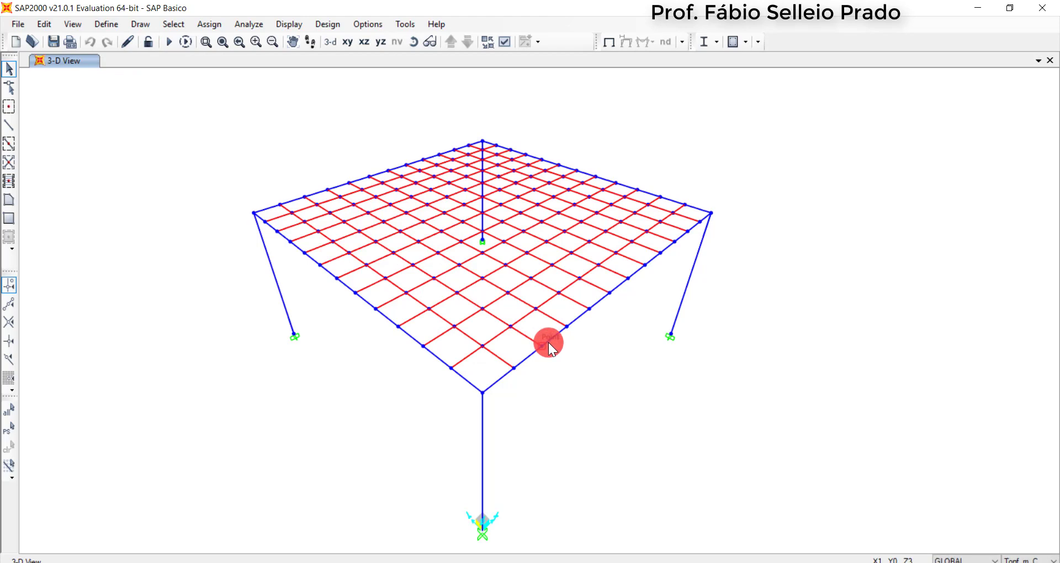
{"action": "scroll", "coordinate": [327, 333], "scroll_direction": "down", "scroll_amount": 3}
{"action": "scroll", "coordinate": [319, 339], "scroll_direction": "up", "scroll_amount": 3}
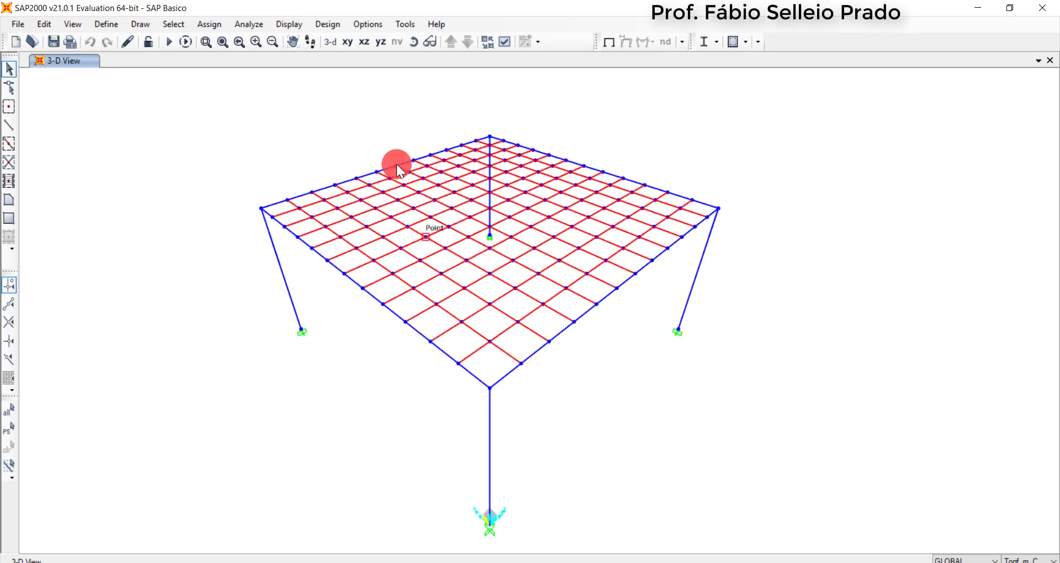
Create a new Linear Add load combination named COMB_ELU
{"action": "left_click", "coordinate": [107, 24]}
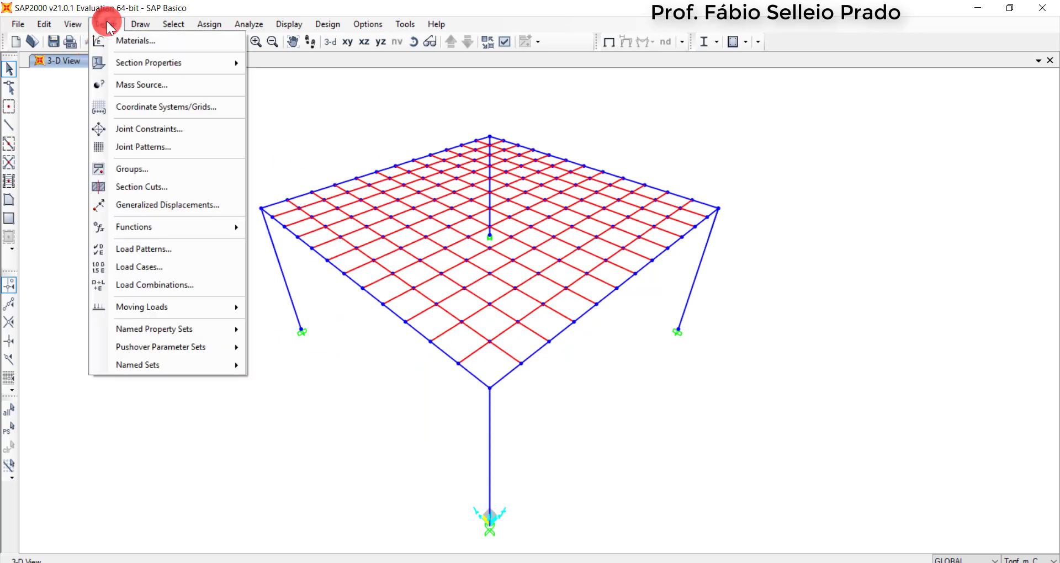
{"action": "left_click", "coordinate": [178, 283]}
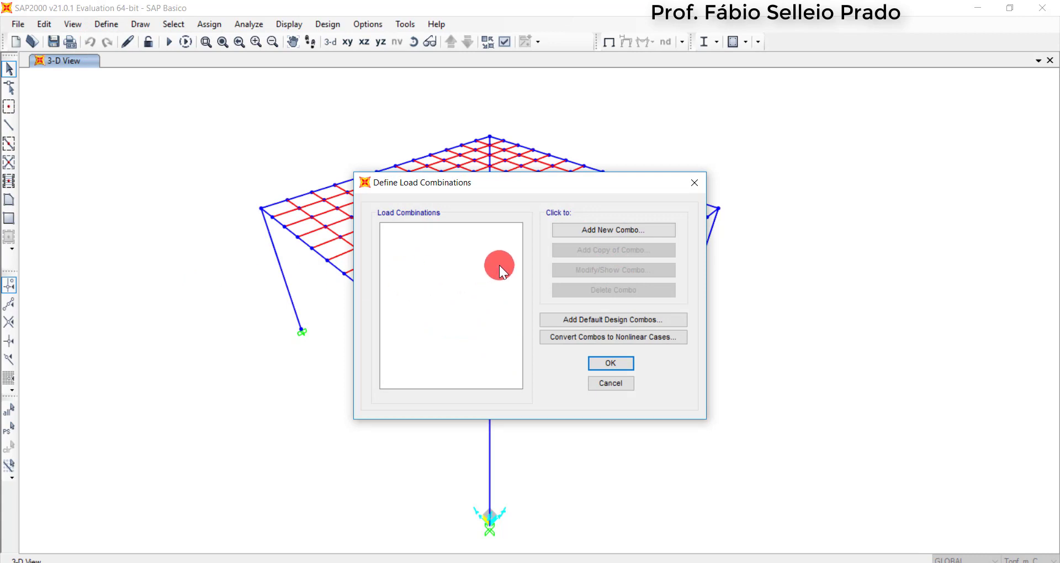
{"action": "left_click", "coordinate": [600, 234]}
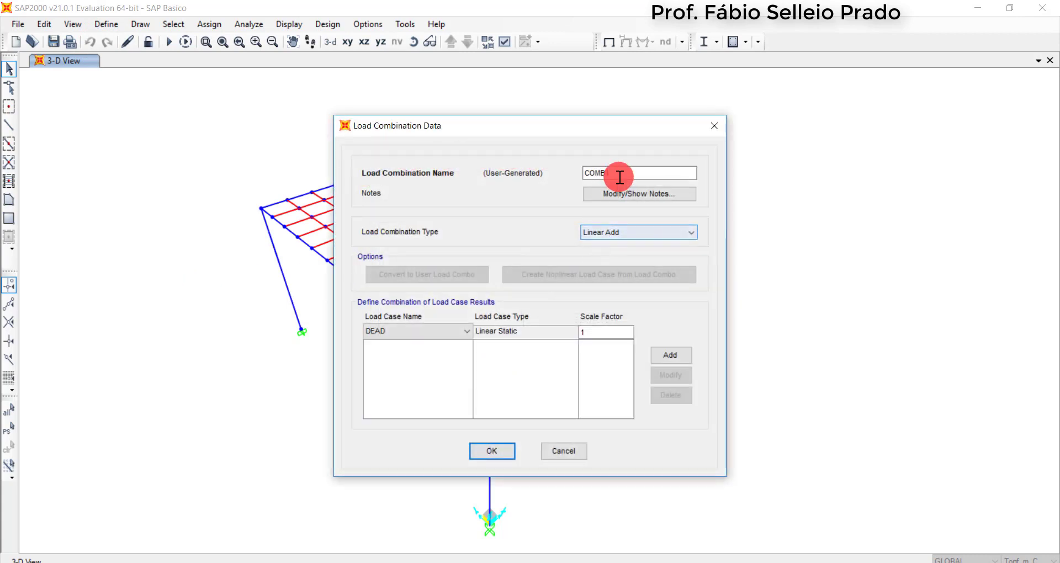
{"action": "left_click_drag", "start_coordinate": [620, 176], "coordinate": [578, 173]}
{"action": "left_click", "coordinate": [604, 174]}
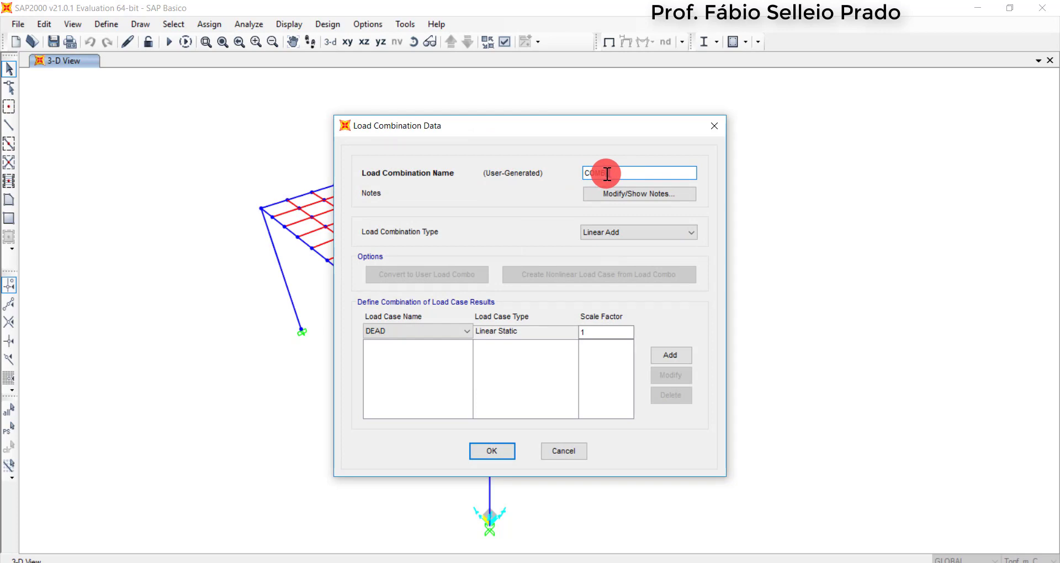
{"action": "type", "text": "_ELU"}
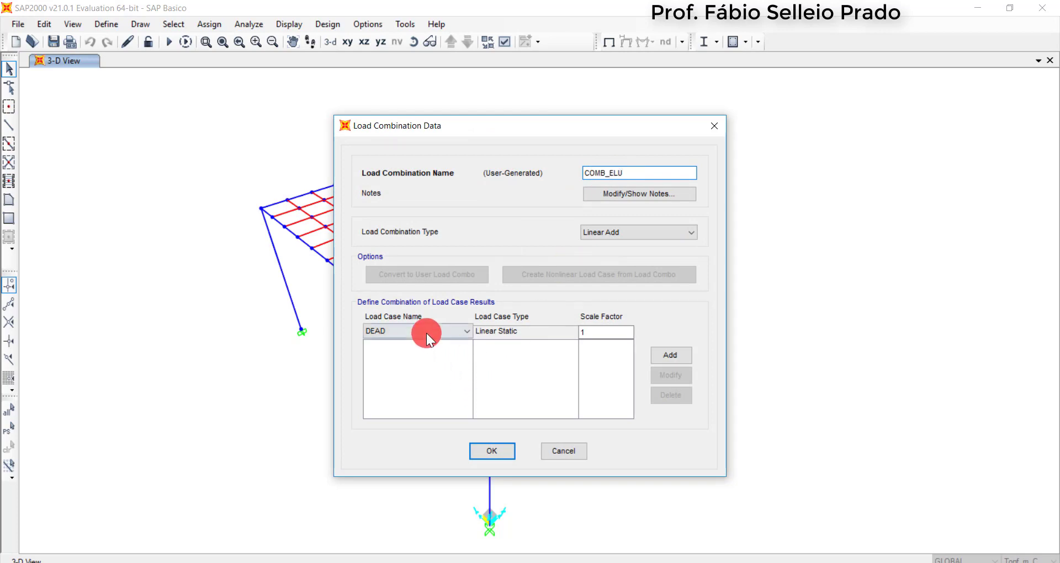
Add the DEAD load case to the combination with a scale factor of 1,4
{"action": "left_click", "coordinate": [614, 332]}
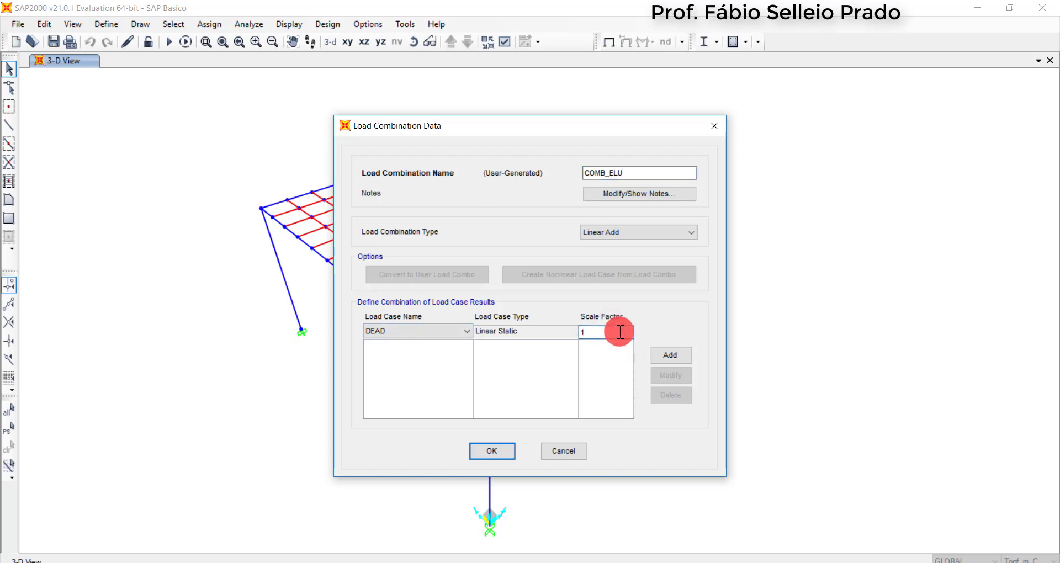
{"action": "type", "text": ",4"}
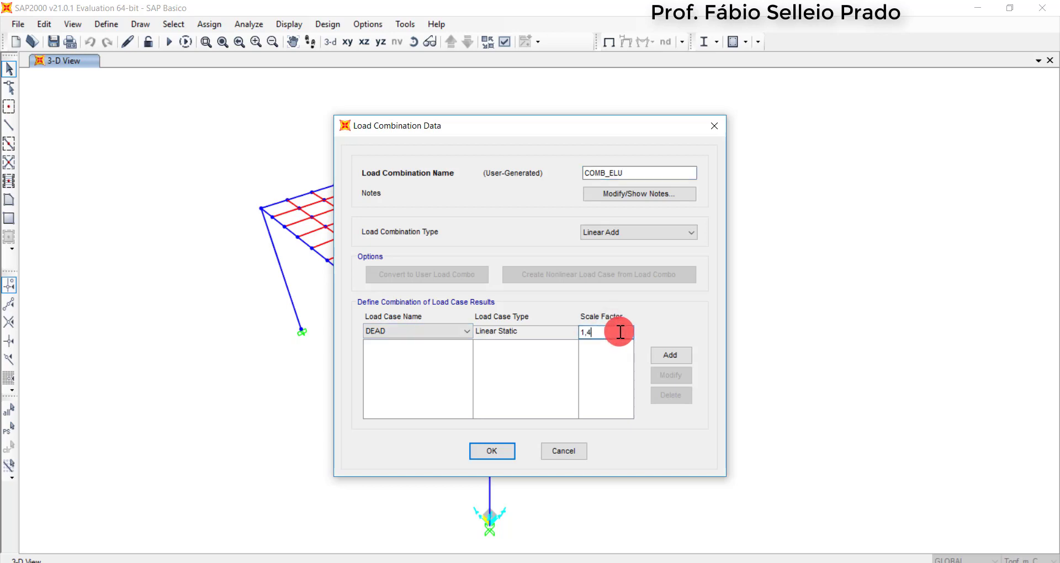
{"action": "left_click", "coordinate": [683, 354]}
Add the Perm load case to the COMB_ELU combination with a scale factor of 1,4
{"action": "left_click", "coordinate": [409, 331]}
{"action": "left_click", "coordinate": [402, 351]}
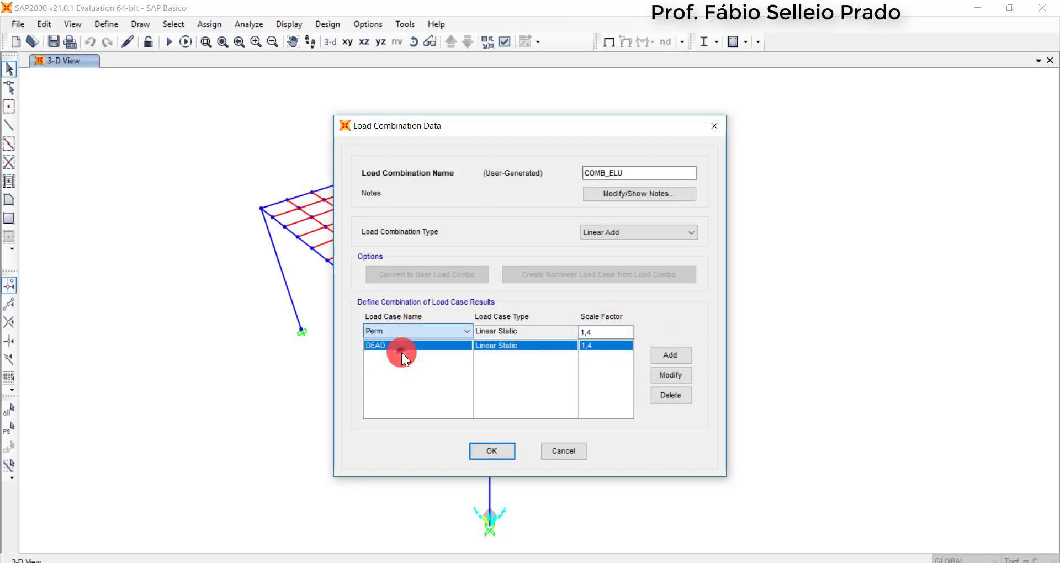
{"action": "left_click", "coordinate": [666, 351]}
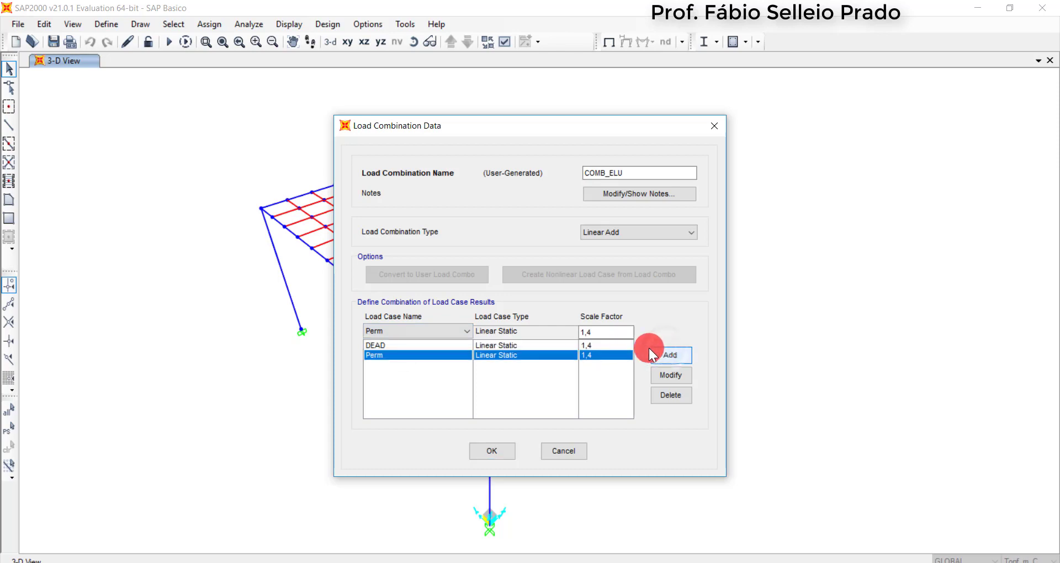
Add the SC load case with a scale factor of 1,5 and save the COMB_ELU combination
{"action": "left_click", "coordinate": [391, 334]}
{"action": "left_click", "coordinate": [390, 363]}
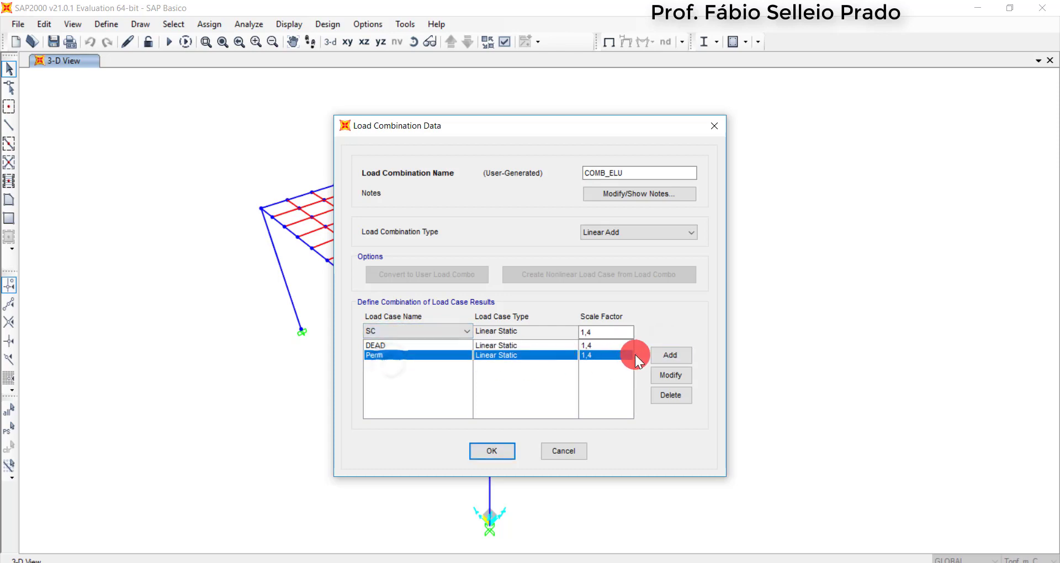
{"action": "left_click", "coordinate": [608, 333]}
{"action": "key", "text": "BackSpace"}
{"action": "type", "text": "5"}
{"action": "left_click", "coordinate": [674, 359]}
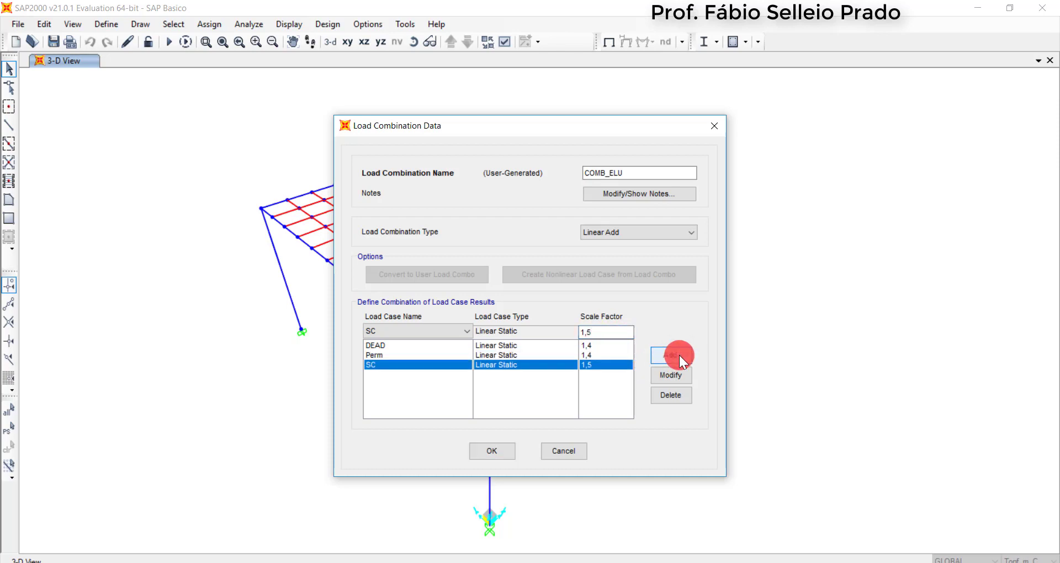
{"action": "left_click", "coordinate": [493, 454]}
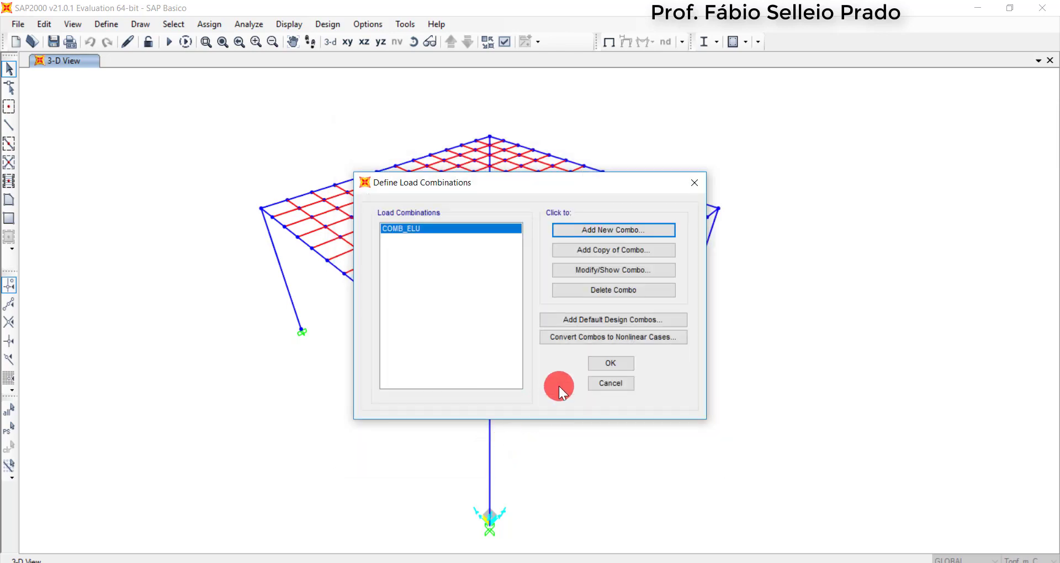
{"action": "left_click", "coordinate": [614, 367]}
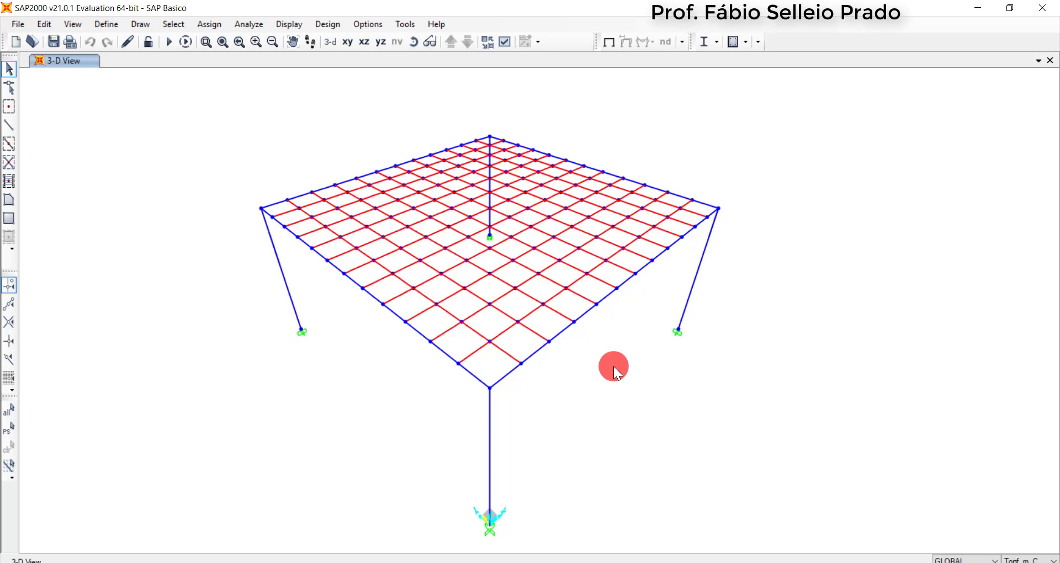
Select the whole structure and set up a linear replication with dy 0, dz 3 m and 4 copies
{"action": "scroll", "coordinate": [430, 242], "scroll_direction": "down", "scroll_amount": 4}
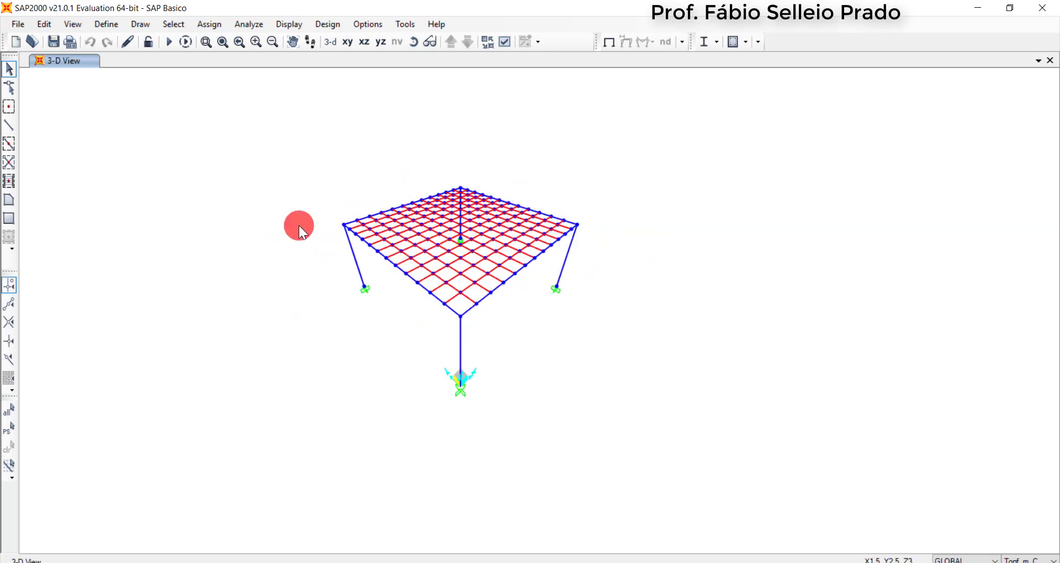
{"action": "scroll", "coordinate": [451, 196], "scroll_direction": "up", "scroll_amount": 3}
{"action": "scroll", "coordinate": [445, 191], "scroll_direction": "down", "scroll_amount": 3}
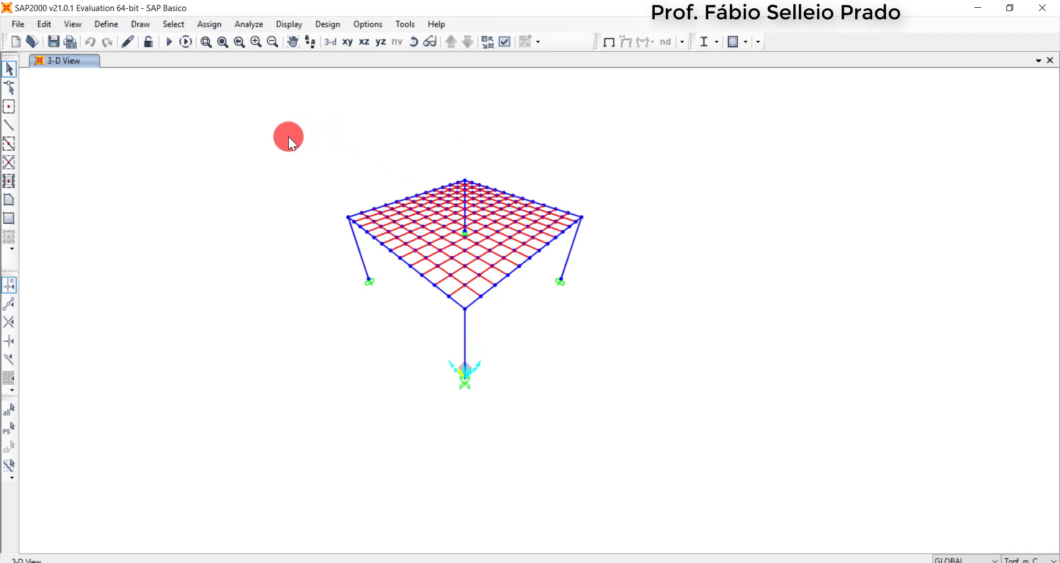
{"action": "left_click_drag", "start_coordinate": [288, 137], "coordinate": [675, 437]}
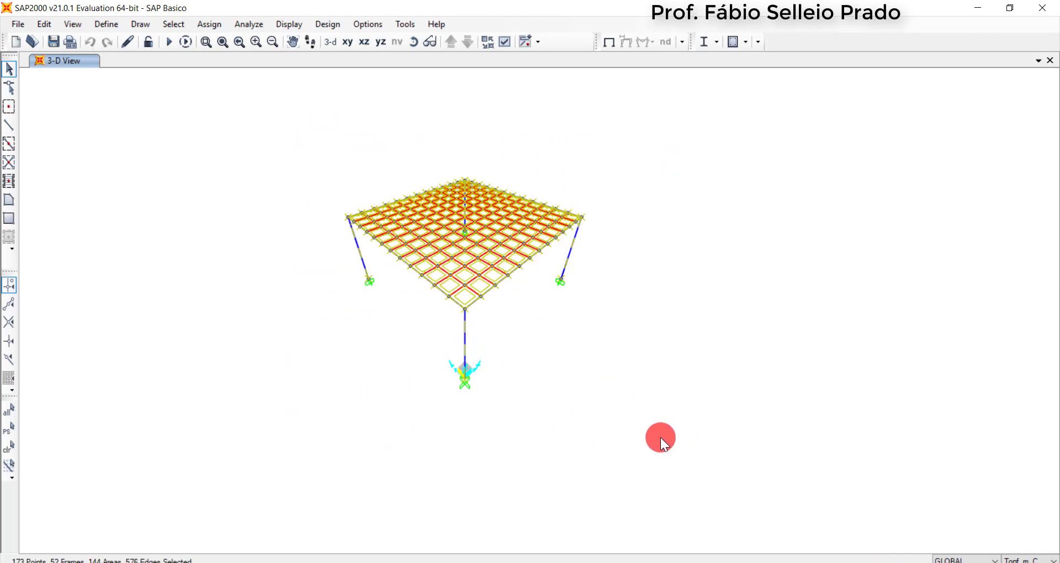
{"action": "key", "text": "ctrl+r"}
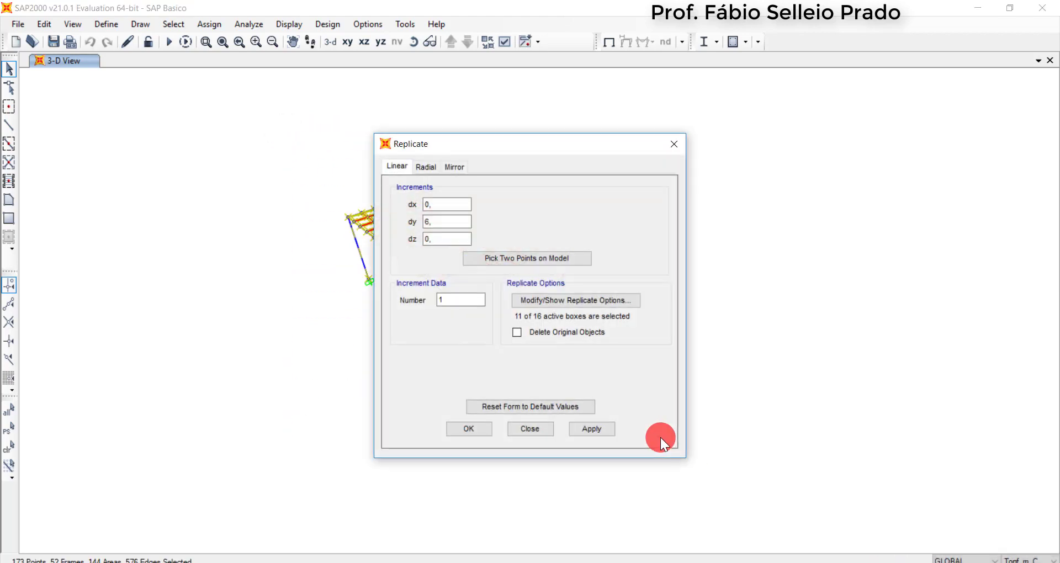
{"action": "left_click_drag", "start_coordinate": [442, 221], "coordinate": [418, 222]}
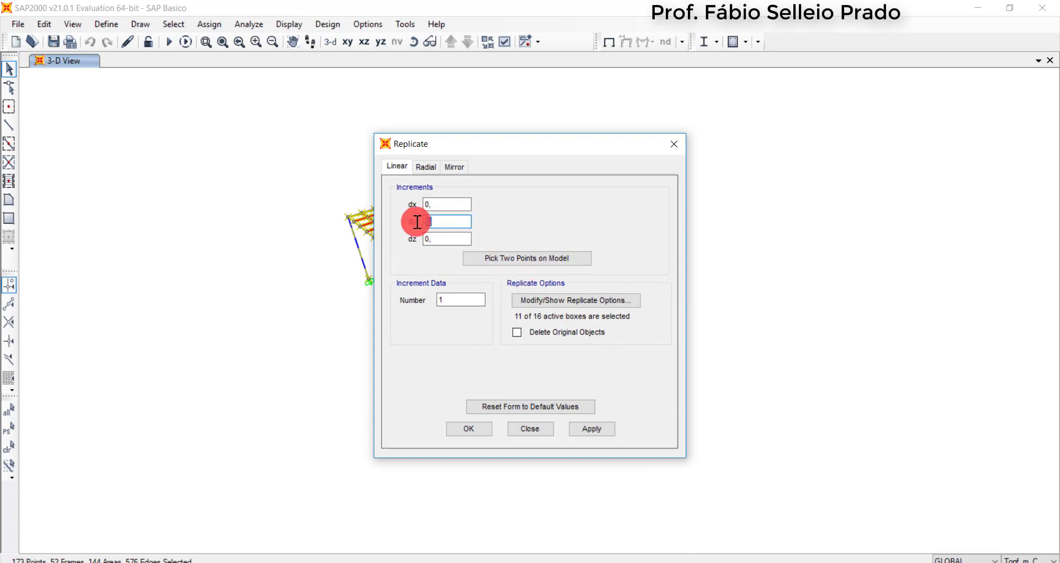
{"action": "type", "text": "0"}
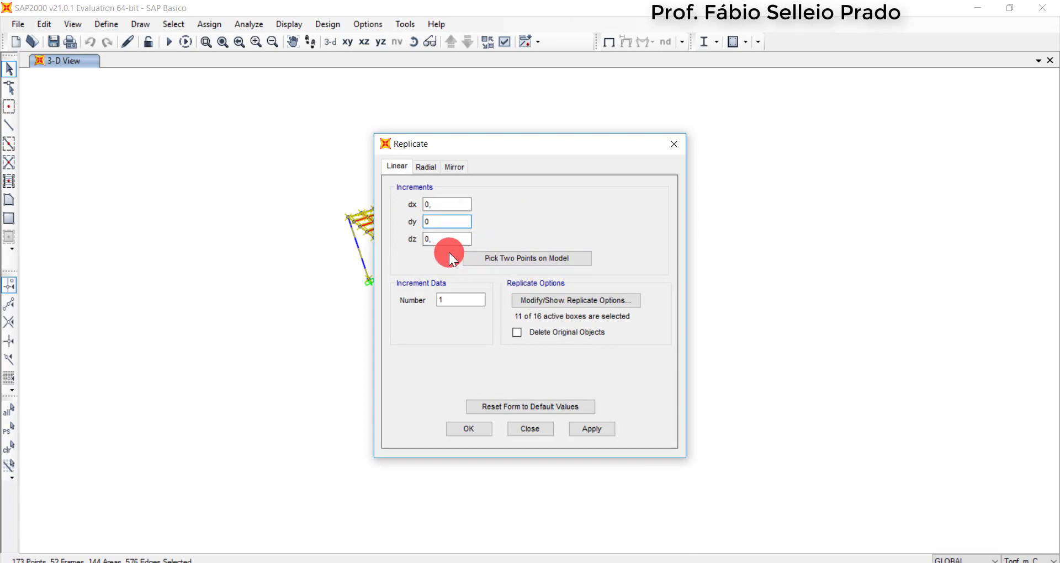
{"action": "left_click_drag", "start_coordinate": [443, 241], "coordinate": [415, 243]}
{"action": "left_click_drag", "start_coordinate": [460, 300], "coordinate": [400, 308]}
{"action": "type", "text": "4"}
Set the replicate options to exclude joint restraints and include uniform area loads, area sections, local axes, automatic meshing and edge constraints
{"action": "left_click", "coordinate": [541, 306]}
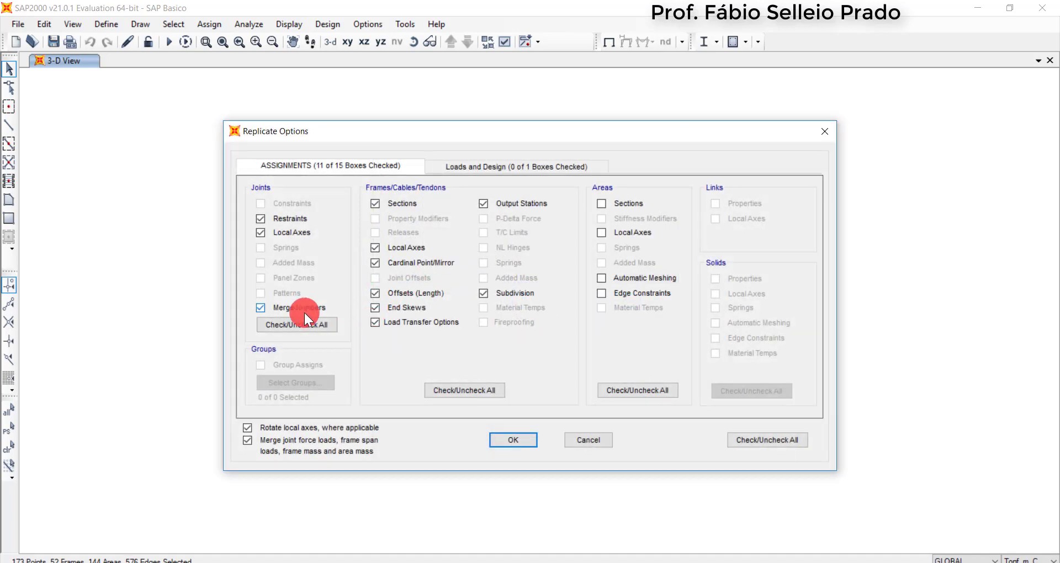
{"action": "left_click", "coordinate": [281, 219]}
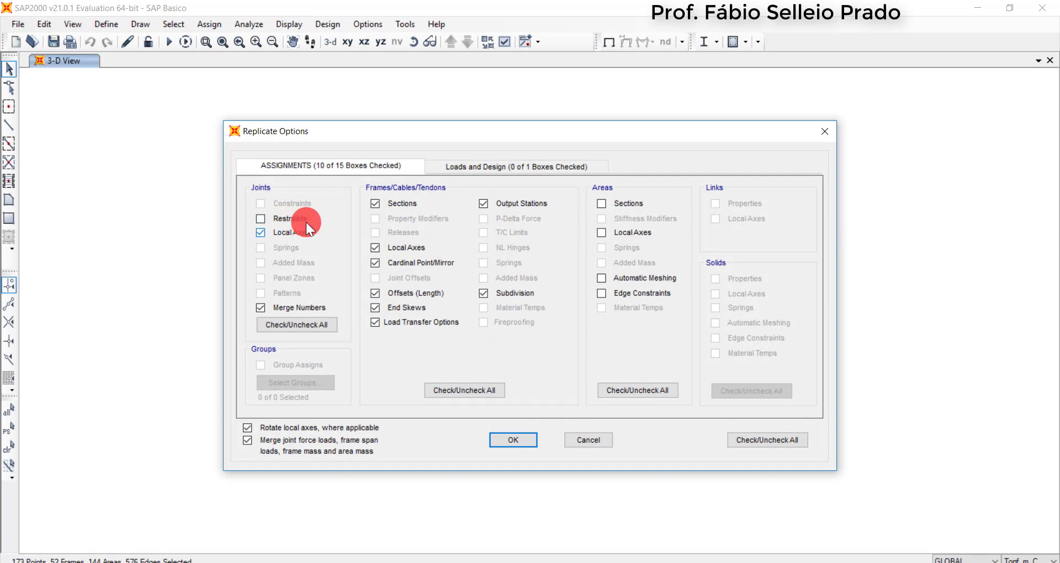
{"action": "left_click", "coordinate": [465, 164]}
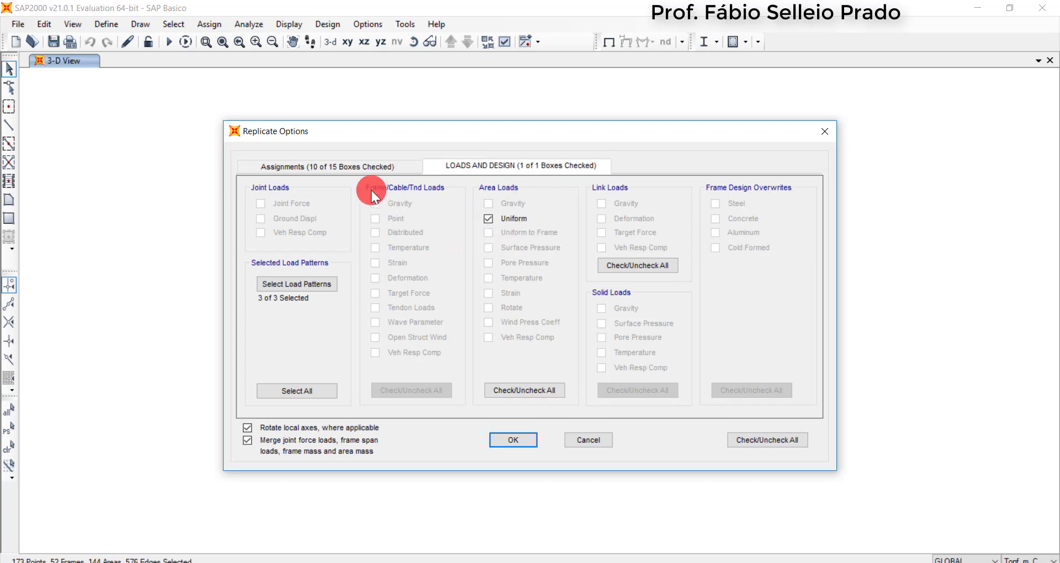
{"action": "left_click", "coordinate": [331, 164]}
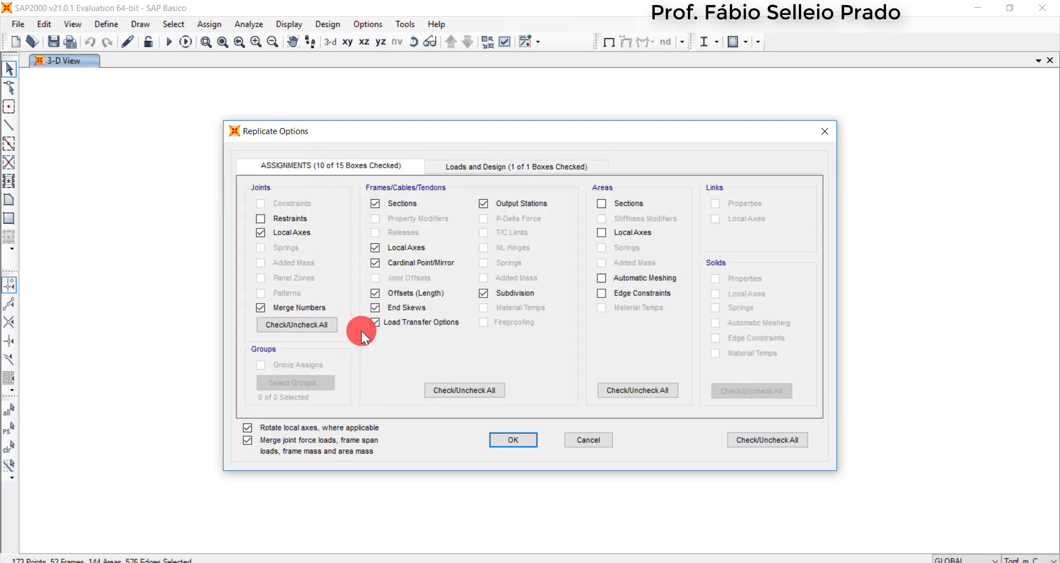
{"action": "left_click", "coordinate": [603, 204]}
{"action": "left_click", "coordinate": [602, 232]}
{"action": "left_click", "coordinate": [602, 296]}
{"action": "left_click", "coordinate": [514, 440]}
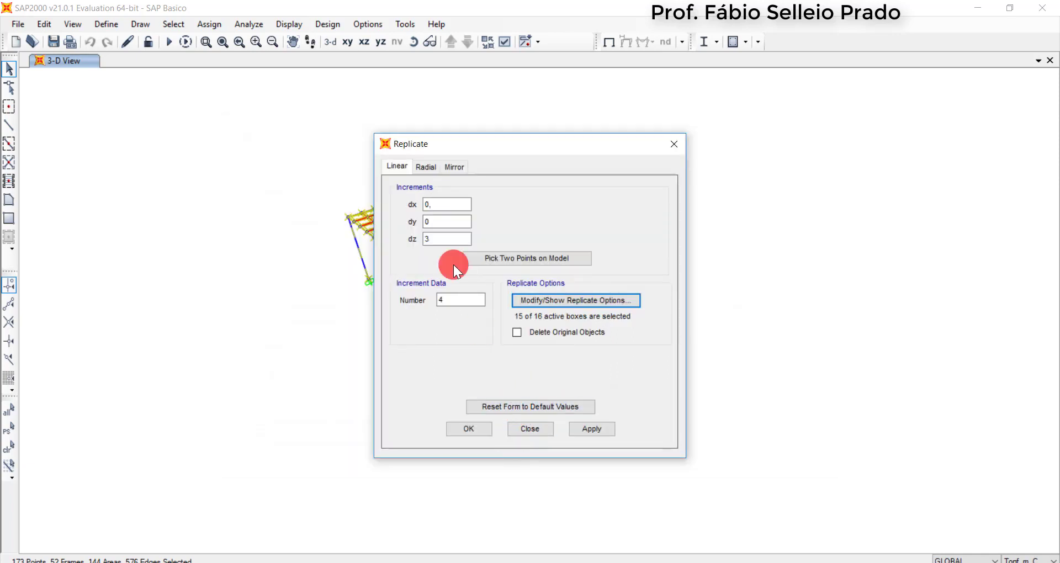
Replicate the selected storey upward with dx 0 and show the full building in the default 3-D view
{"action": "left_click", "coordinate": [432, 205]}
{"action": "type", "text": "0,"}
{"action": "left_click", "coordinate": [469, 429]}
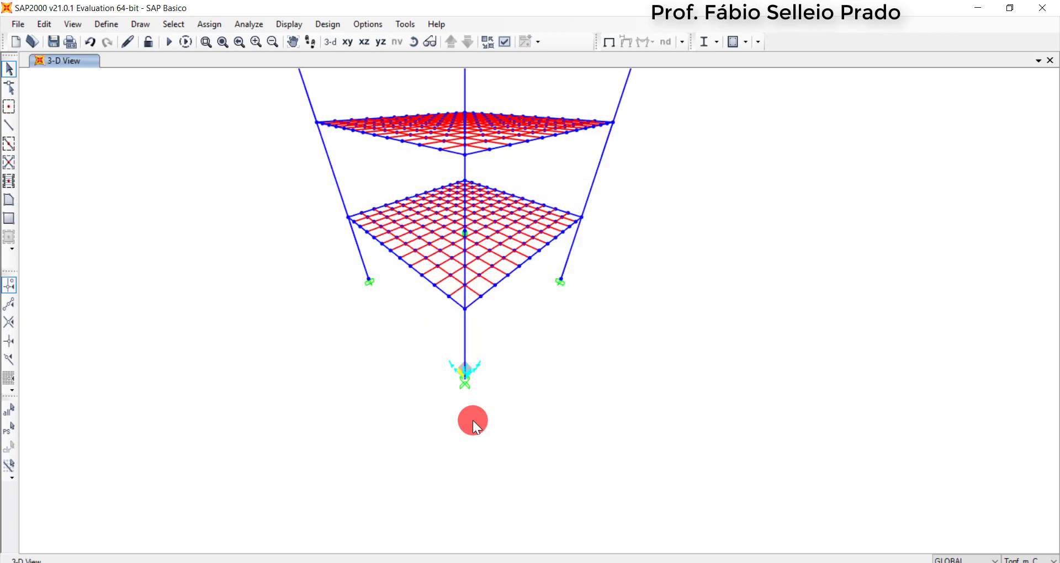
{"action": "scroll", "coordinate": [473, 419], "scroll_direction": "down", "scroll_amount": 10}
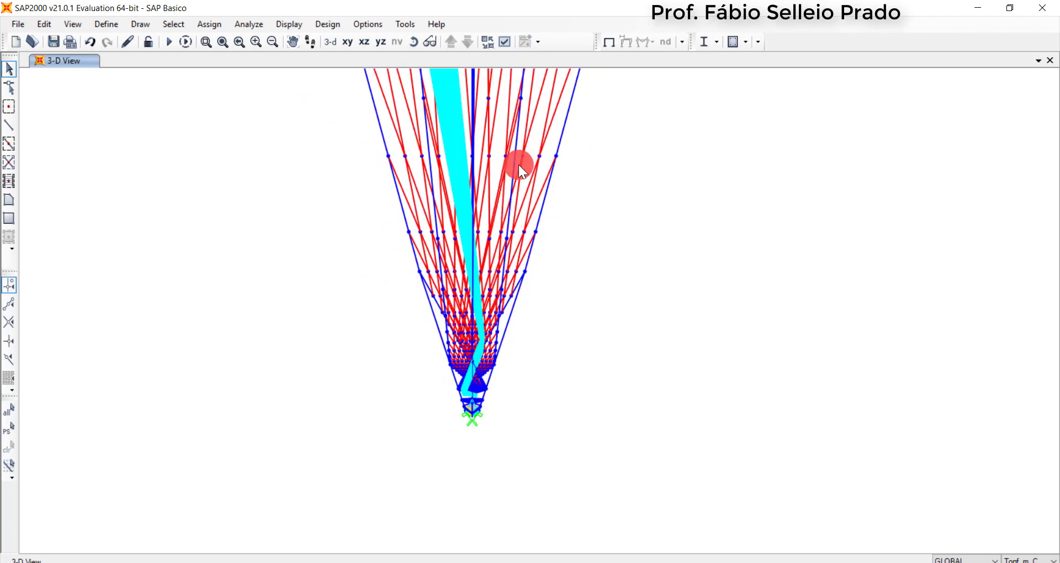
{"action": "left_click", "coordinate": [331, 42]}
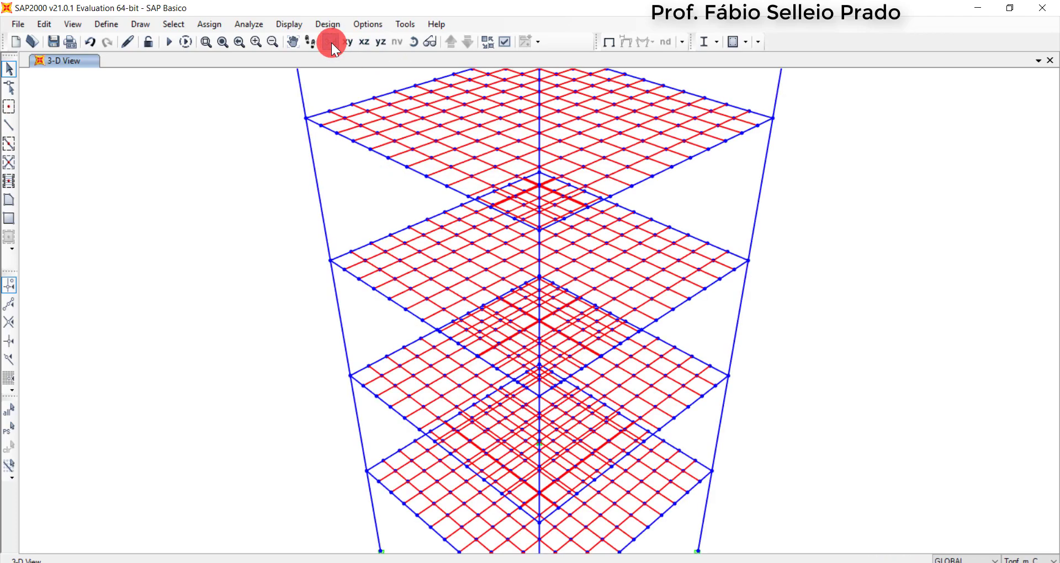
{"action": "scroll", "coordinate": [425, 360], "scroll_direction": "down", "scroll_amount": 6}
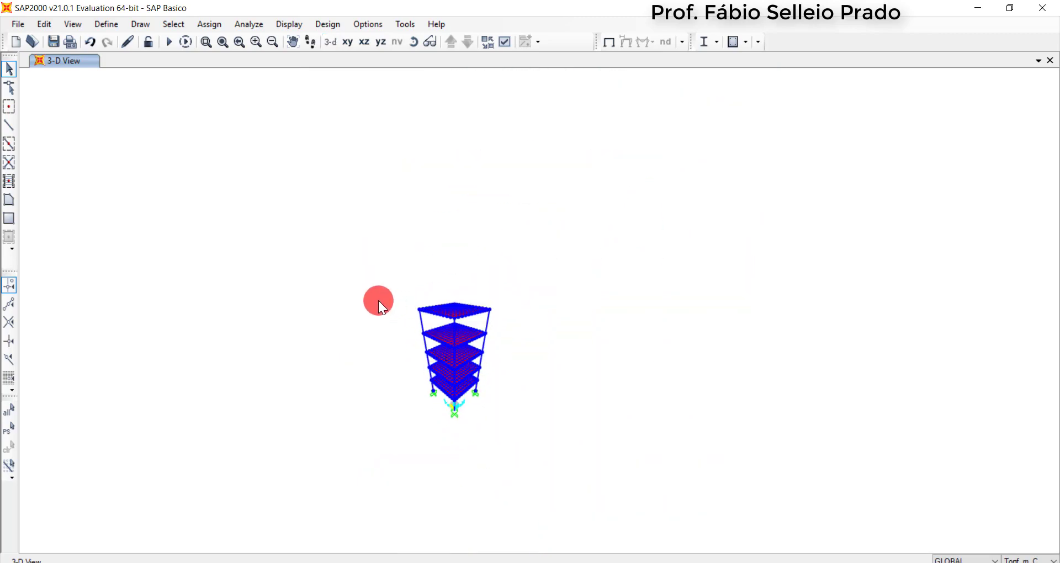
{"action": "scroll", "coordinate": [415, 348], "scroll_direction": "up", "scroll_amount": 4}
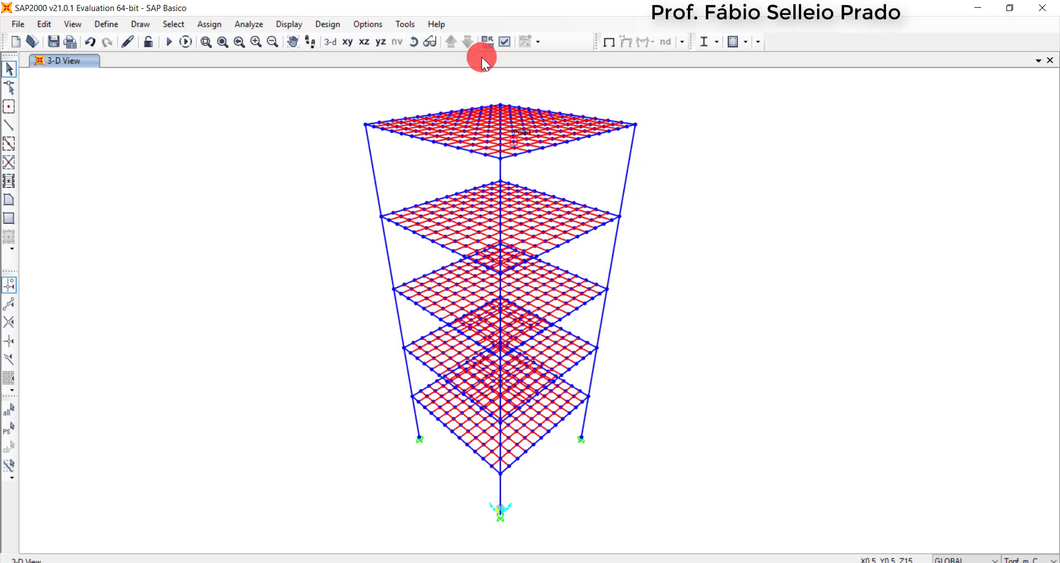
Run the analysis of the multi-storey model for the DEAD, MODAL, SC and Perm load cases
{"action": "left_click", "coordinate": [247, 24]}
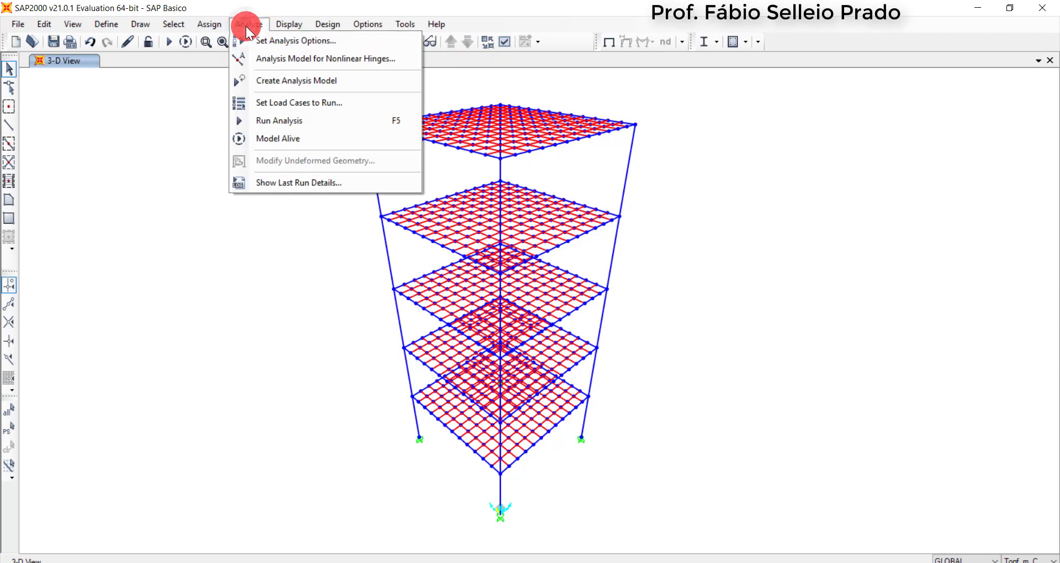
{"action": "left_click", "coordinate": [287, 122]}
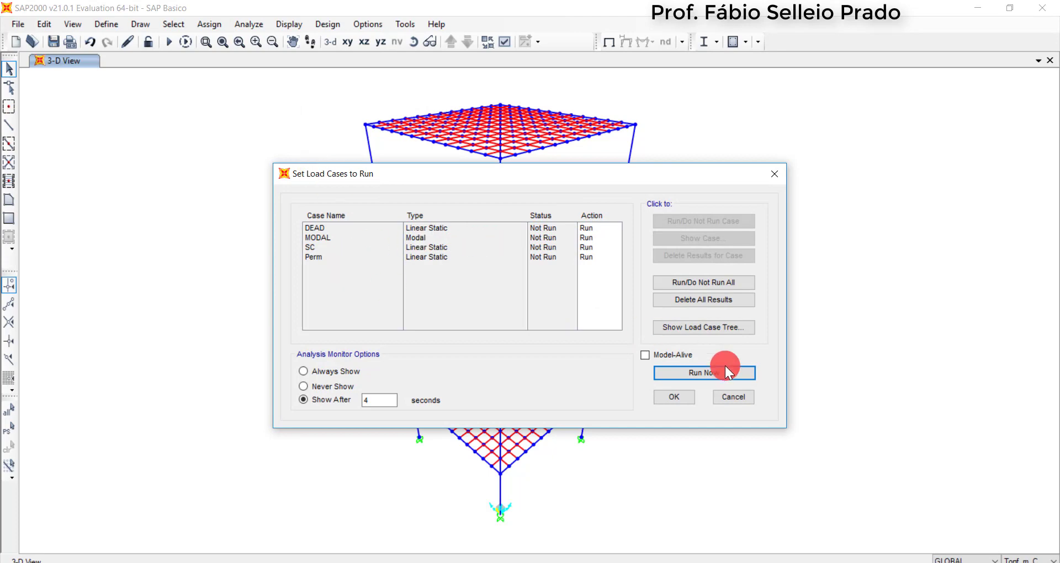
{"action": "left_click", "coordinate": [734, 380]}
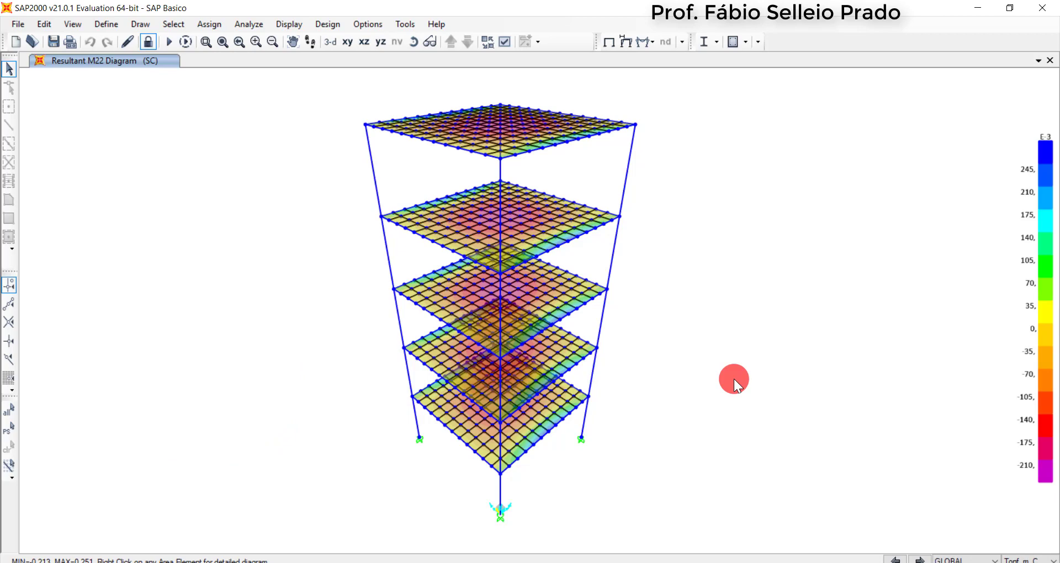
Display the M22 shell resultant forces for the COMB_ELU combination
{"action": "left_click", "coordinate": [645, 40]}
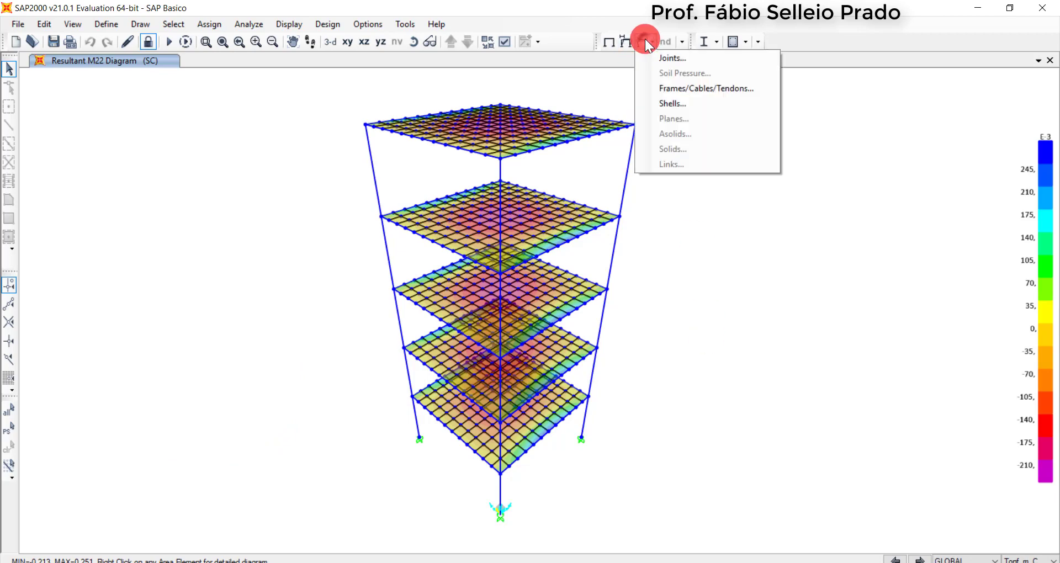
{"action": "left_click", "coordinate": [674, 101]}
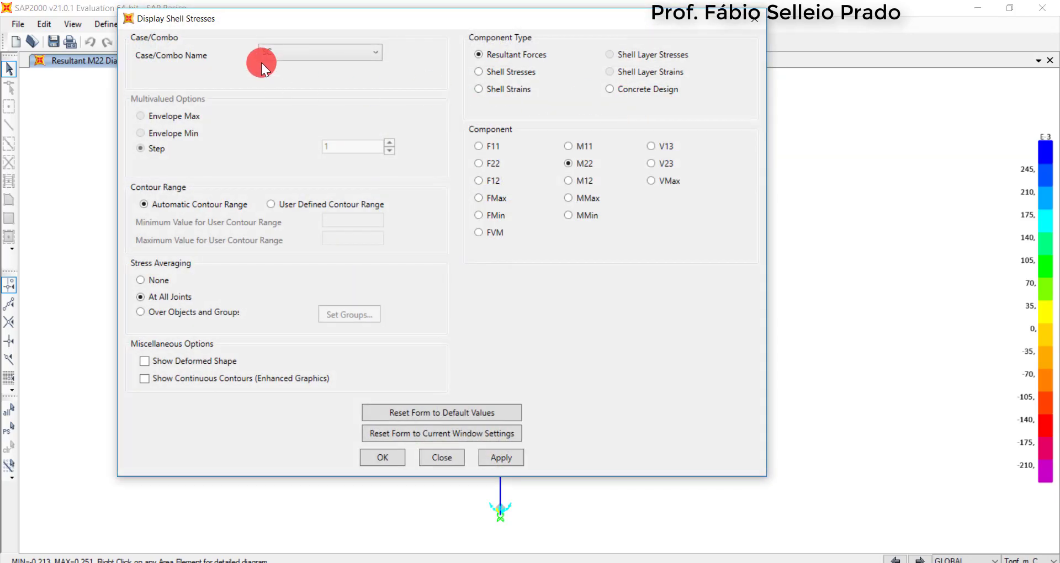
{"action": "left_click", "coordinate": [297, 51]}
{"action": "left_click", "coordinate": [299, 124]}
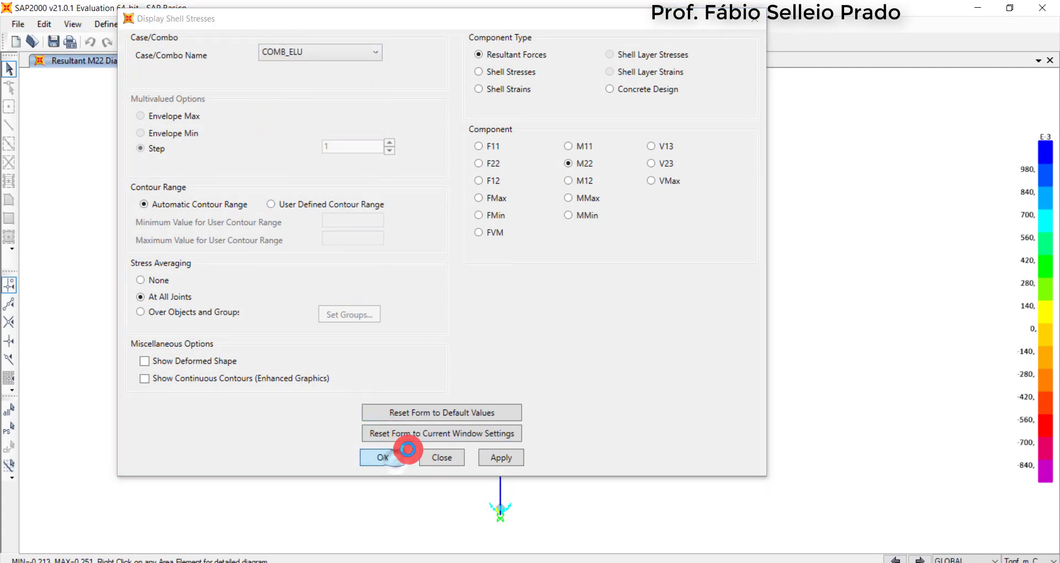
{"action": "left_click", "coordinate": [409, 449]}
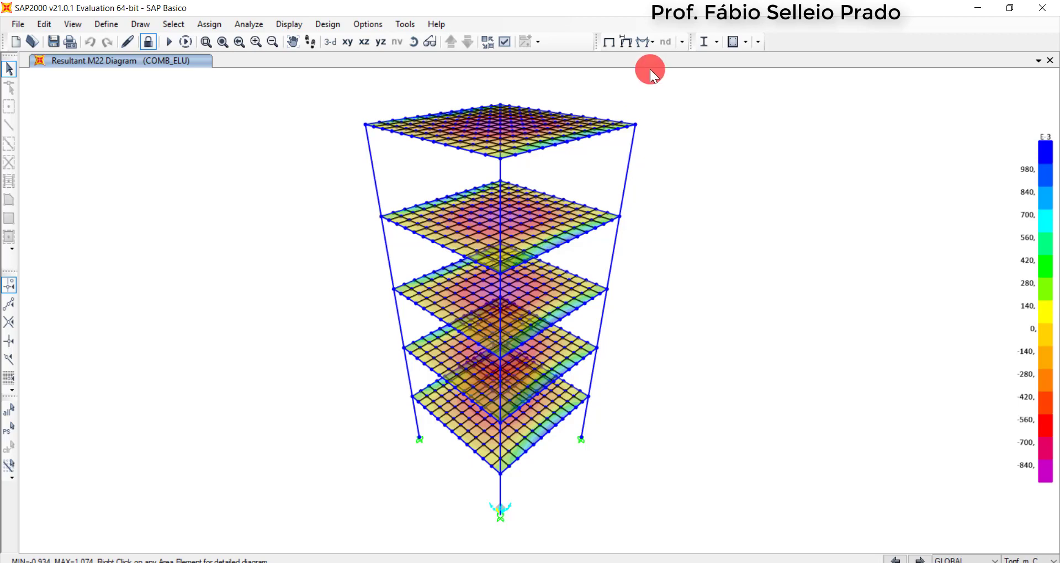
Display the deformed shape of the MODAL case for mode 1 and start its animation
{"action": "left_click", "coordinate": [626, 40]}
{"action": "left_click", "coordinate": [493, 46]}
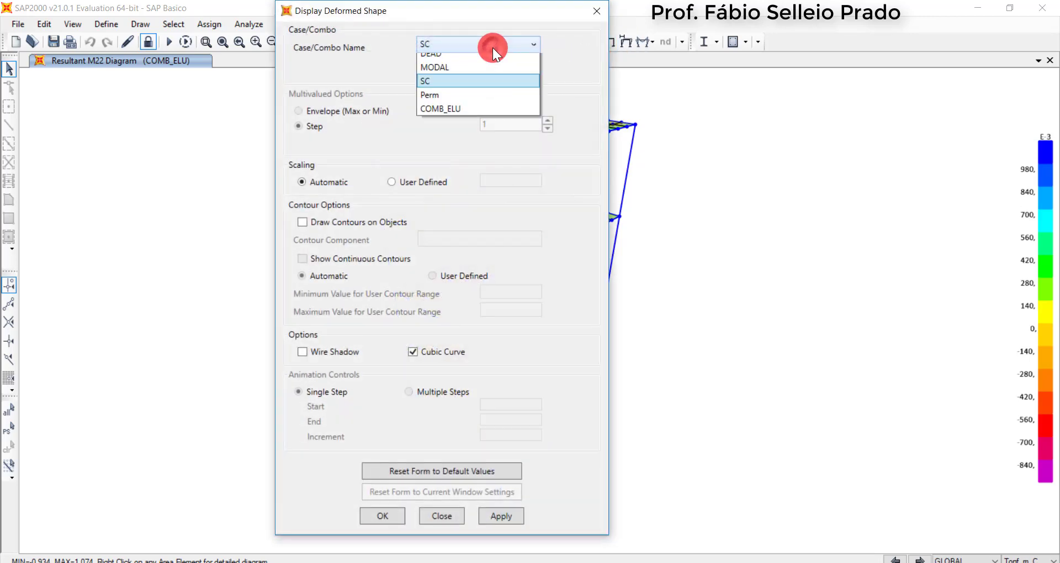
{"action": "left_click", "coordinate": [441, 72]}
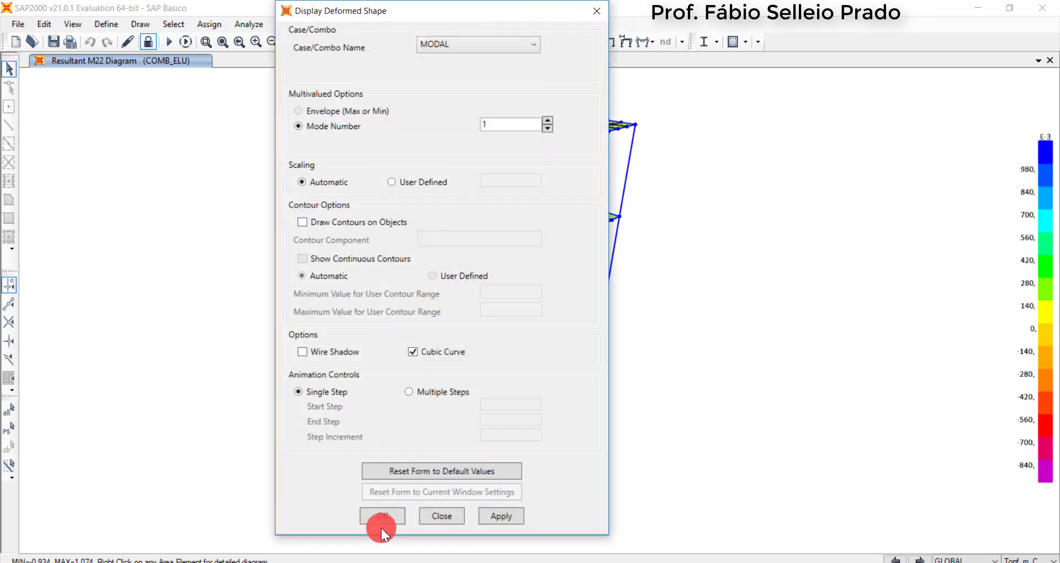
{"action": "left_click", "coordinate": [388, 512]}
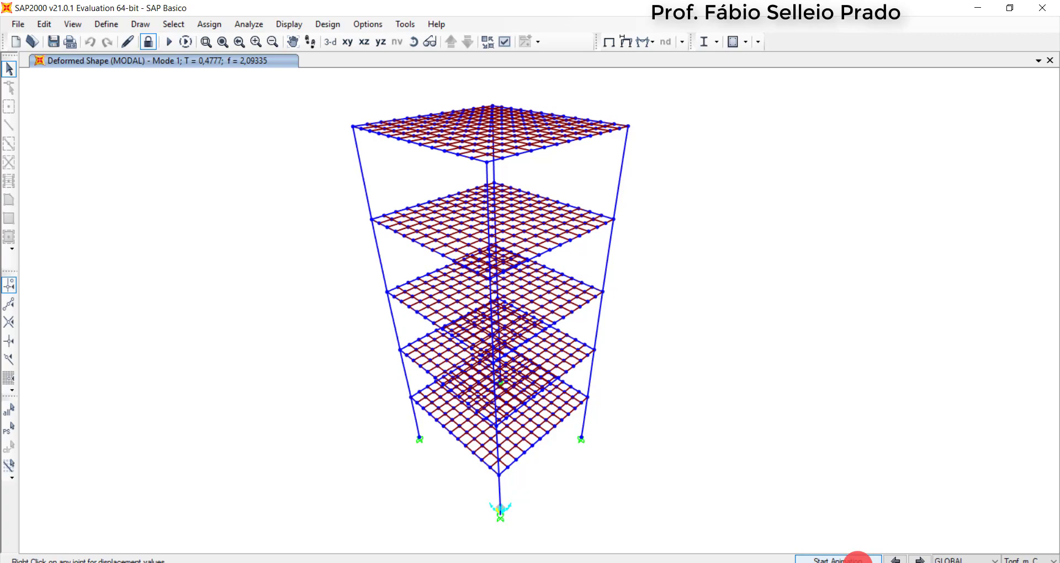
{"action": "left_click", "coordinate": [857, 559]}
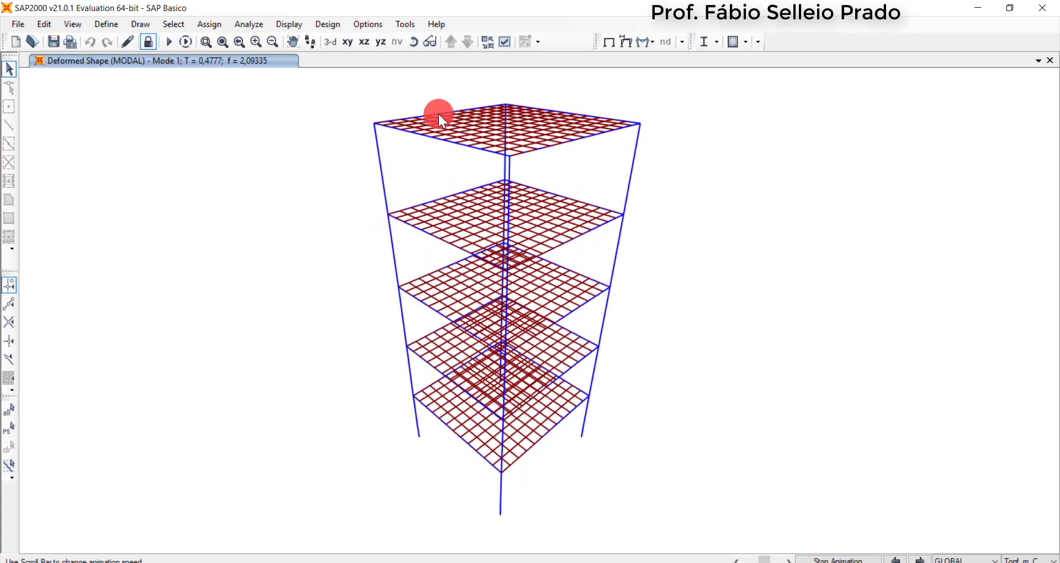